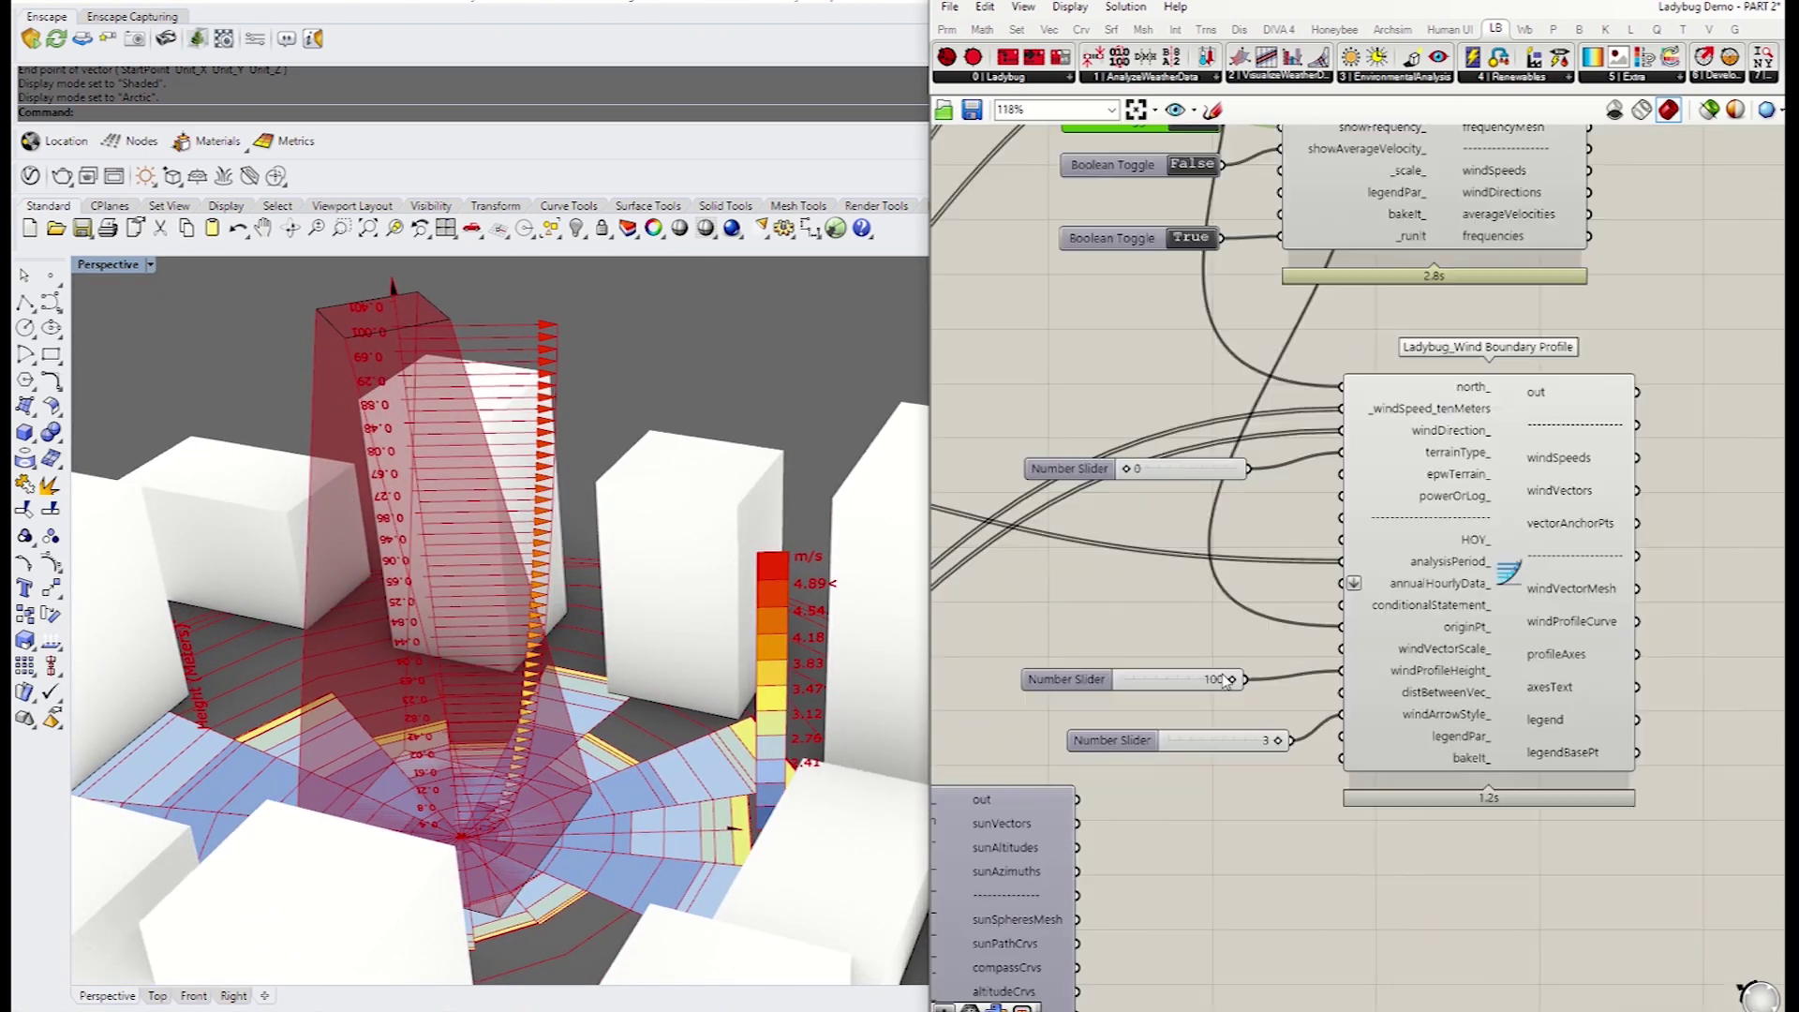
Try a wind profile height of 44 on the windProfileHeight slider, and restore it to 100
scroll(1226, 681, up, 3)
drag(1160, 691, 1154, 684)
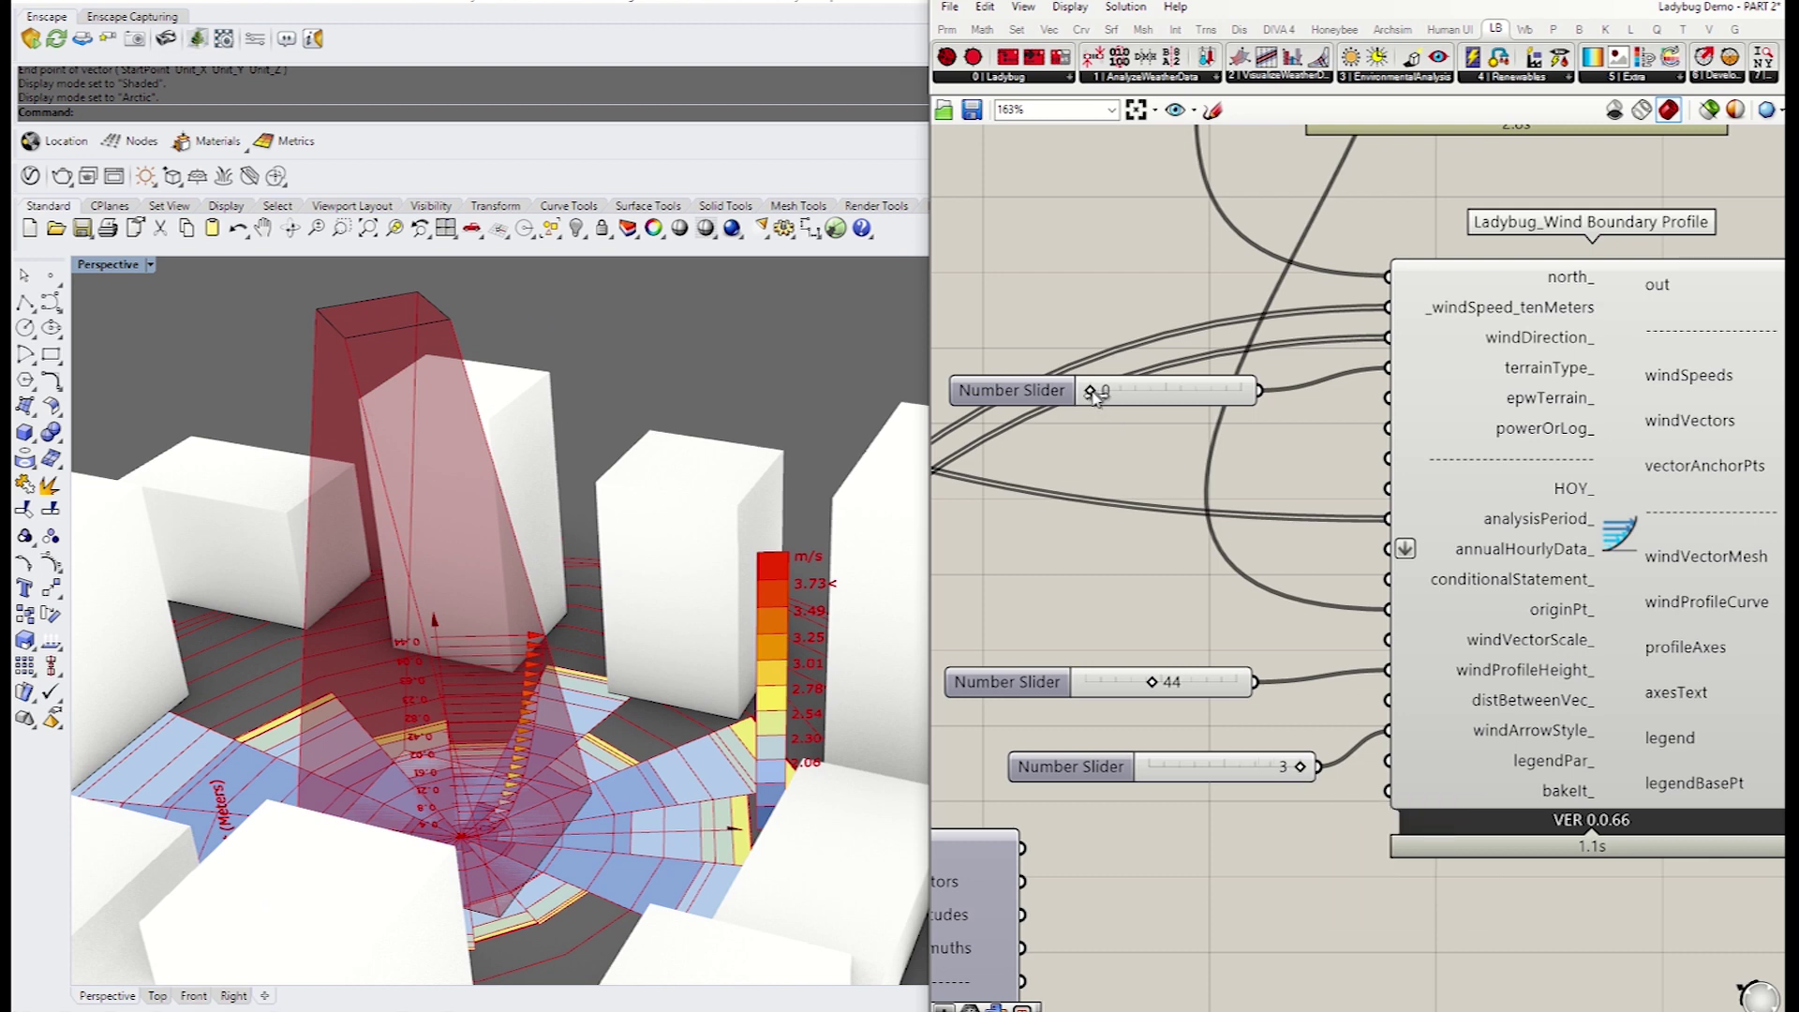
drag(1090, 392, 1090, 393)
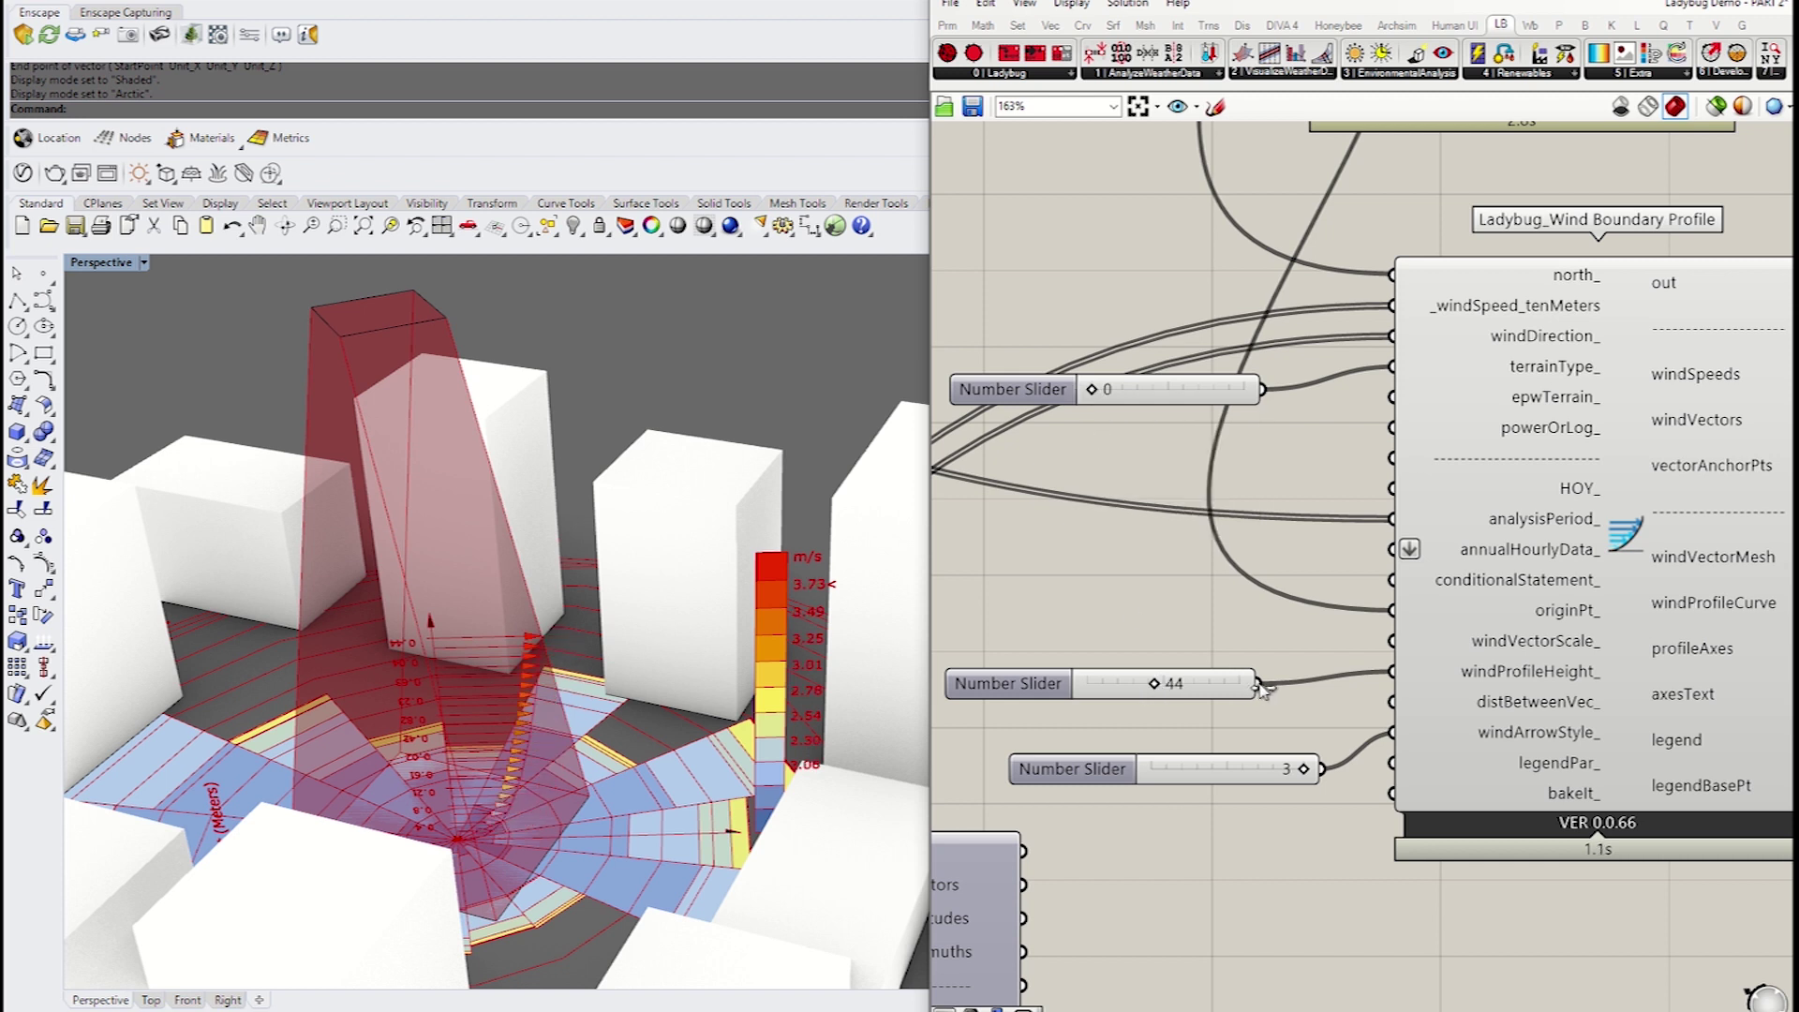
drag(1276, 614, 1275, 613)
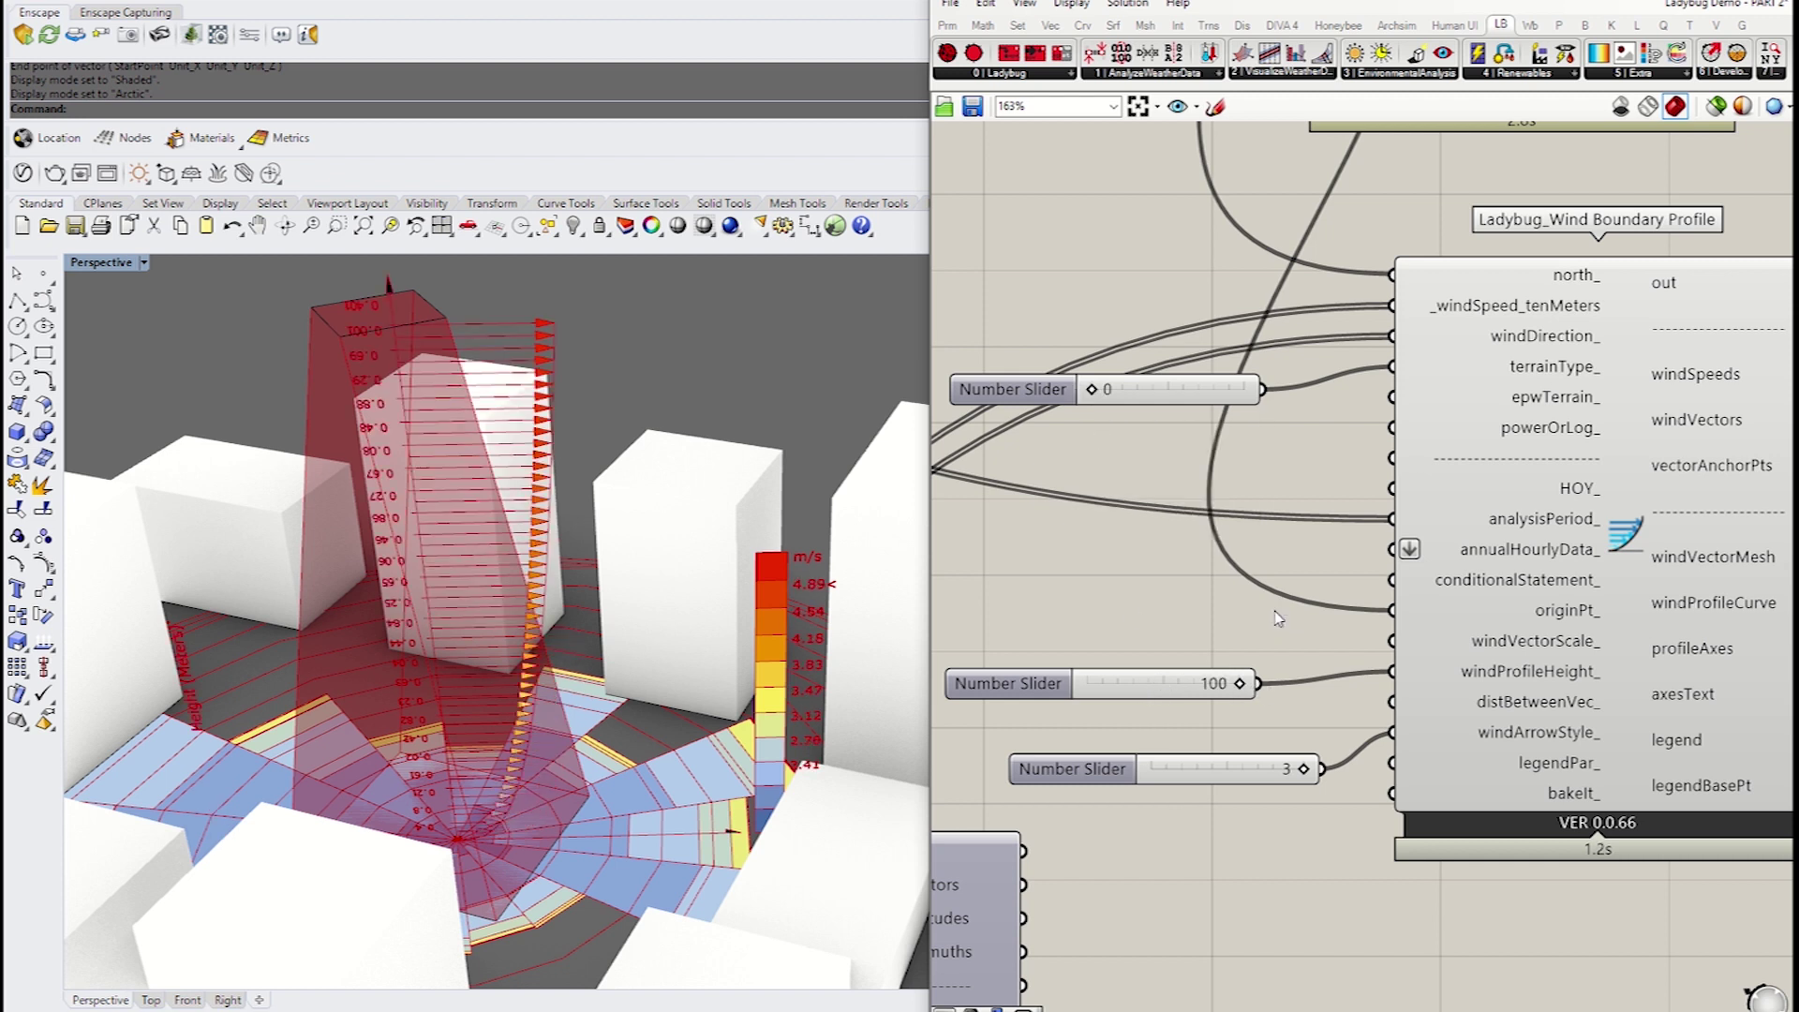
right_drag(564, 599, 560, 540)
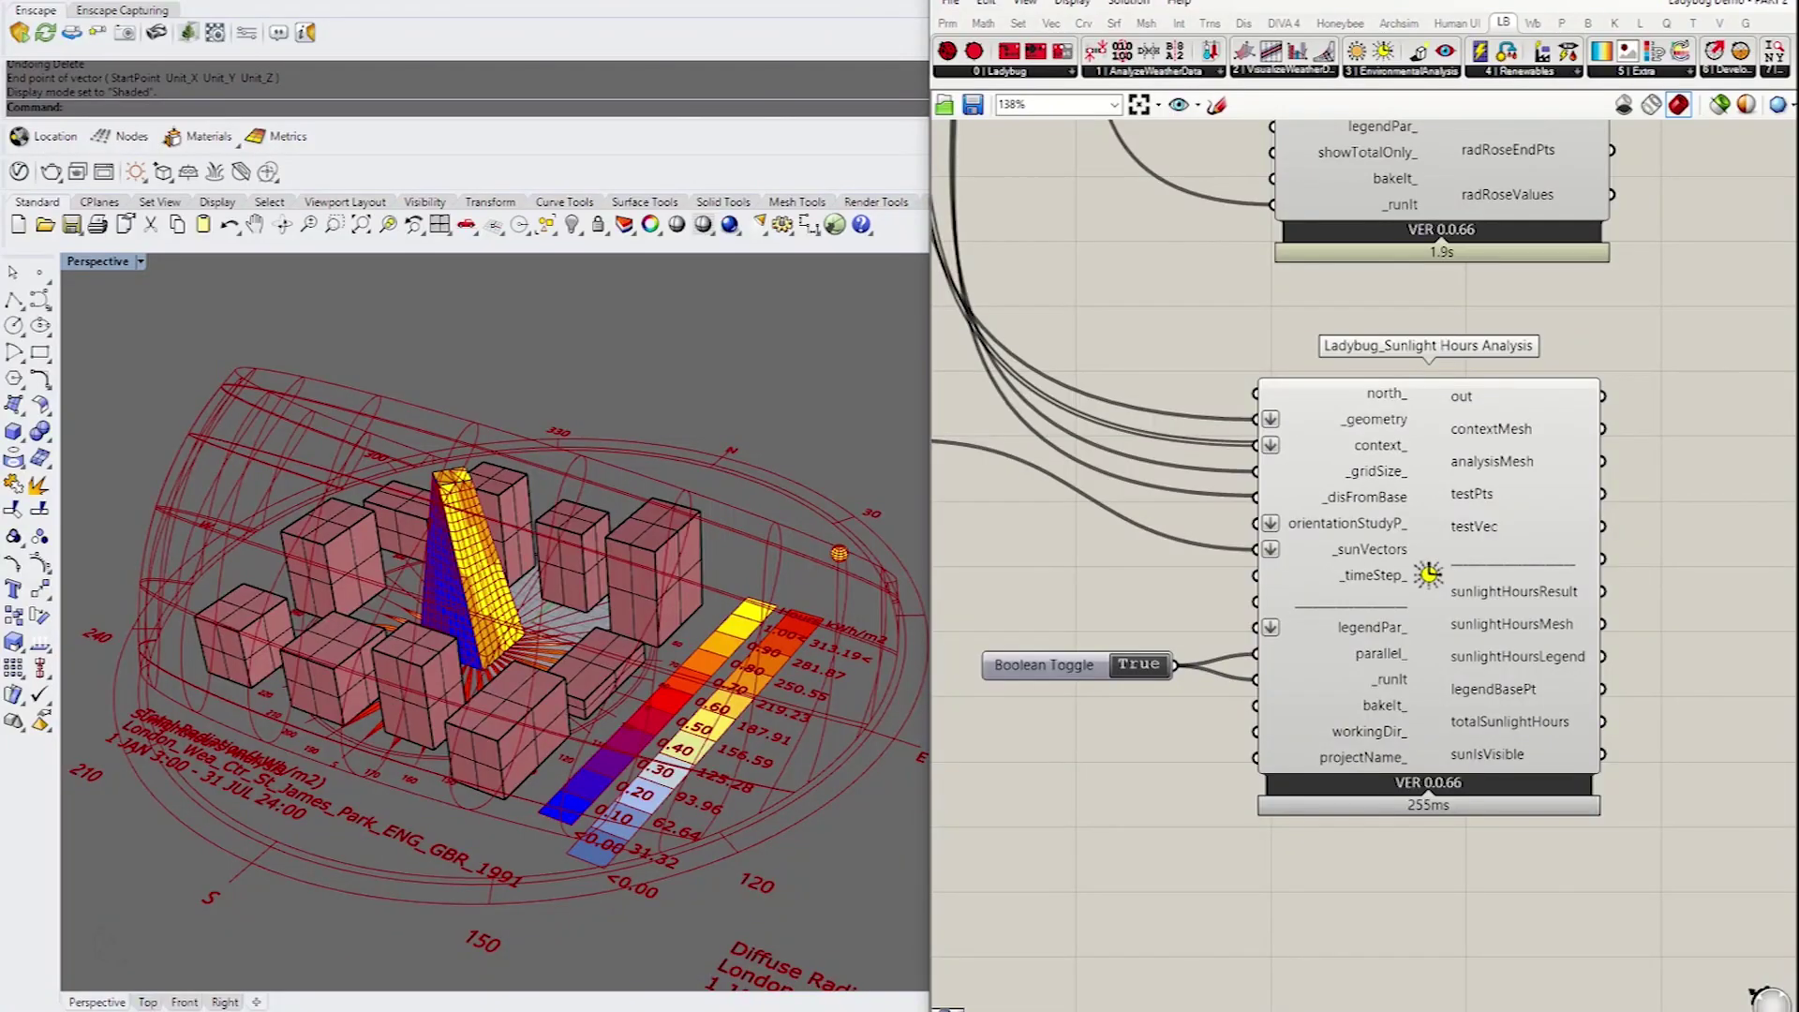
Change the definition's scribble title to "Ladybug - Wind Analysis"
right_drag(1158, 448, 1164, 561)
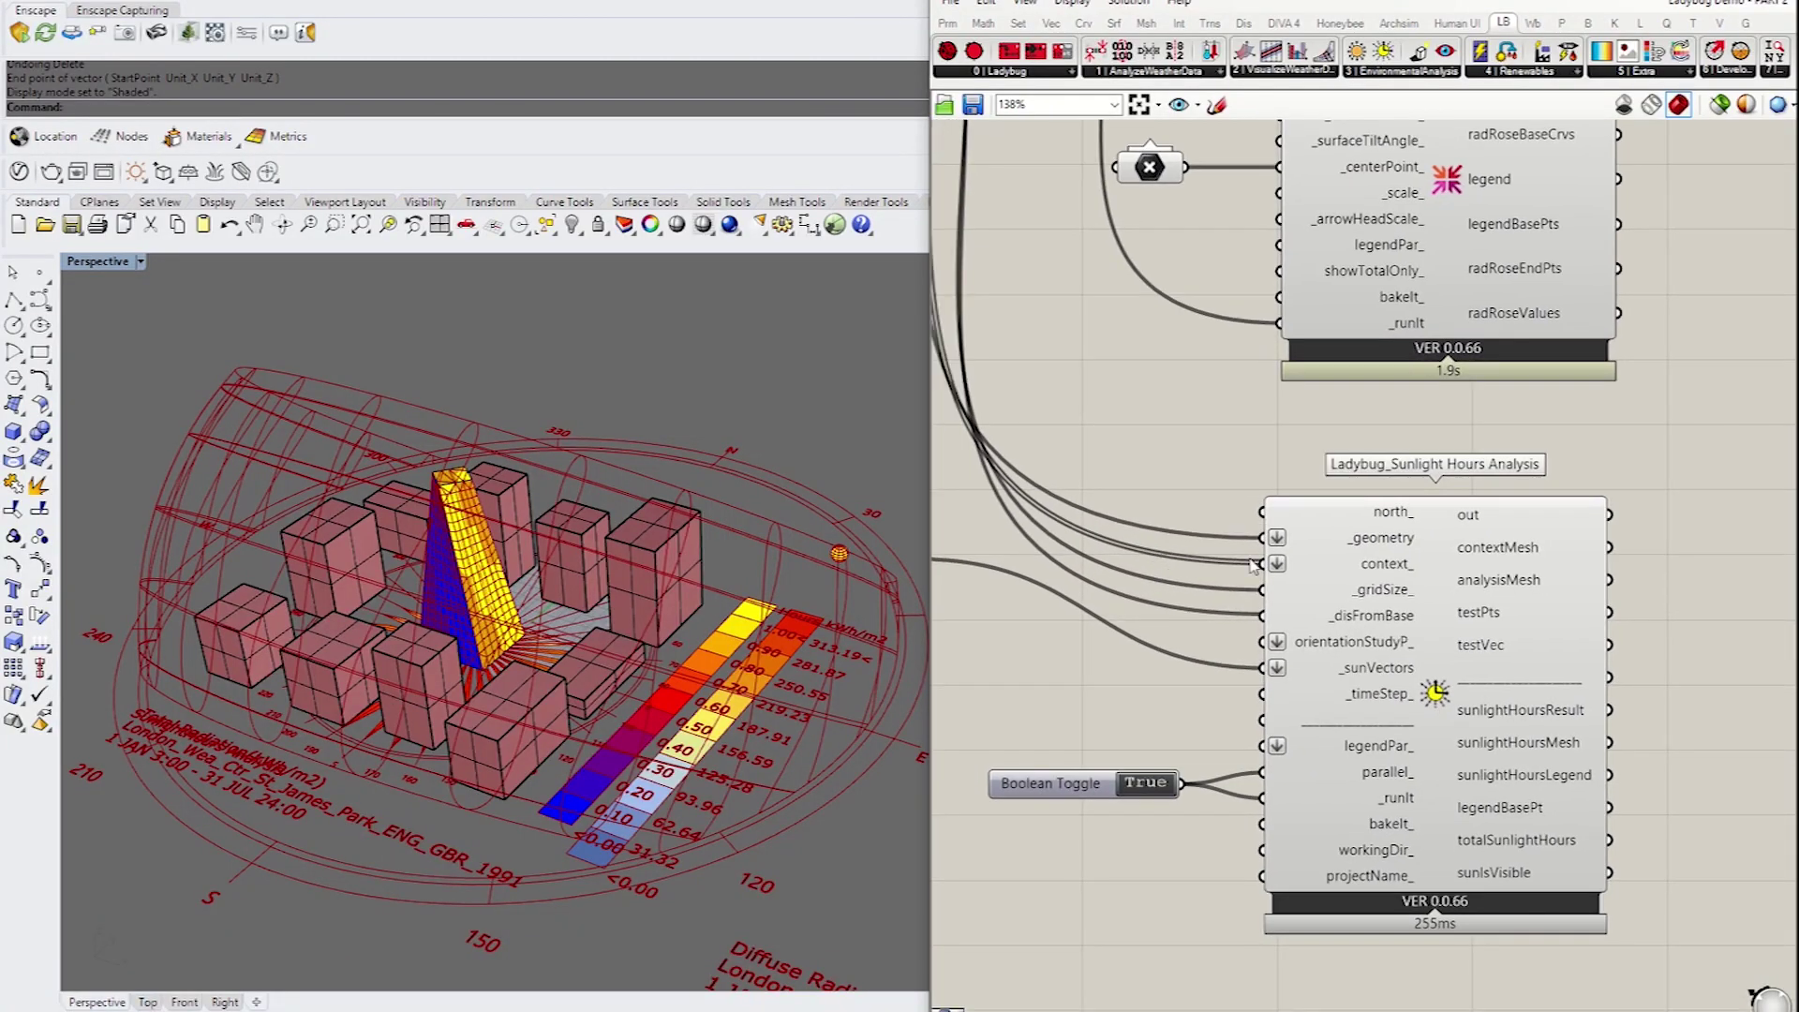
scroll(1252, 561, down, 2)
right_drag(1294, 514, 1583, 660)
scroll(1584, 661, down, 5)
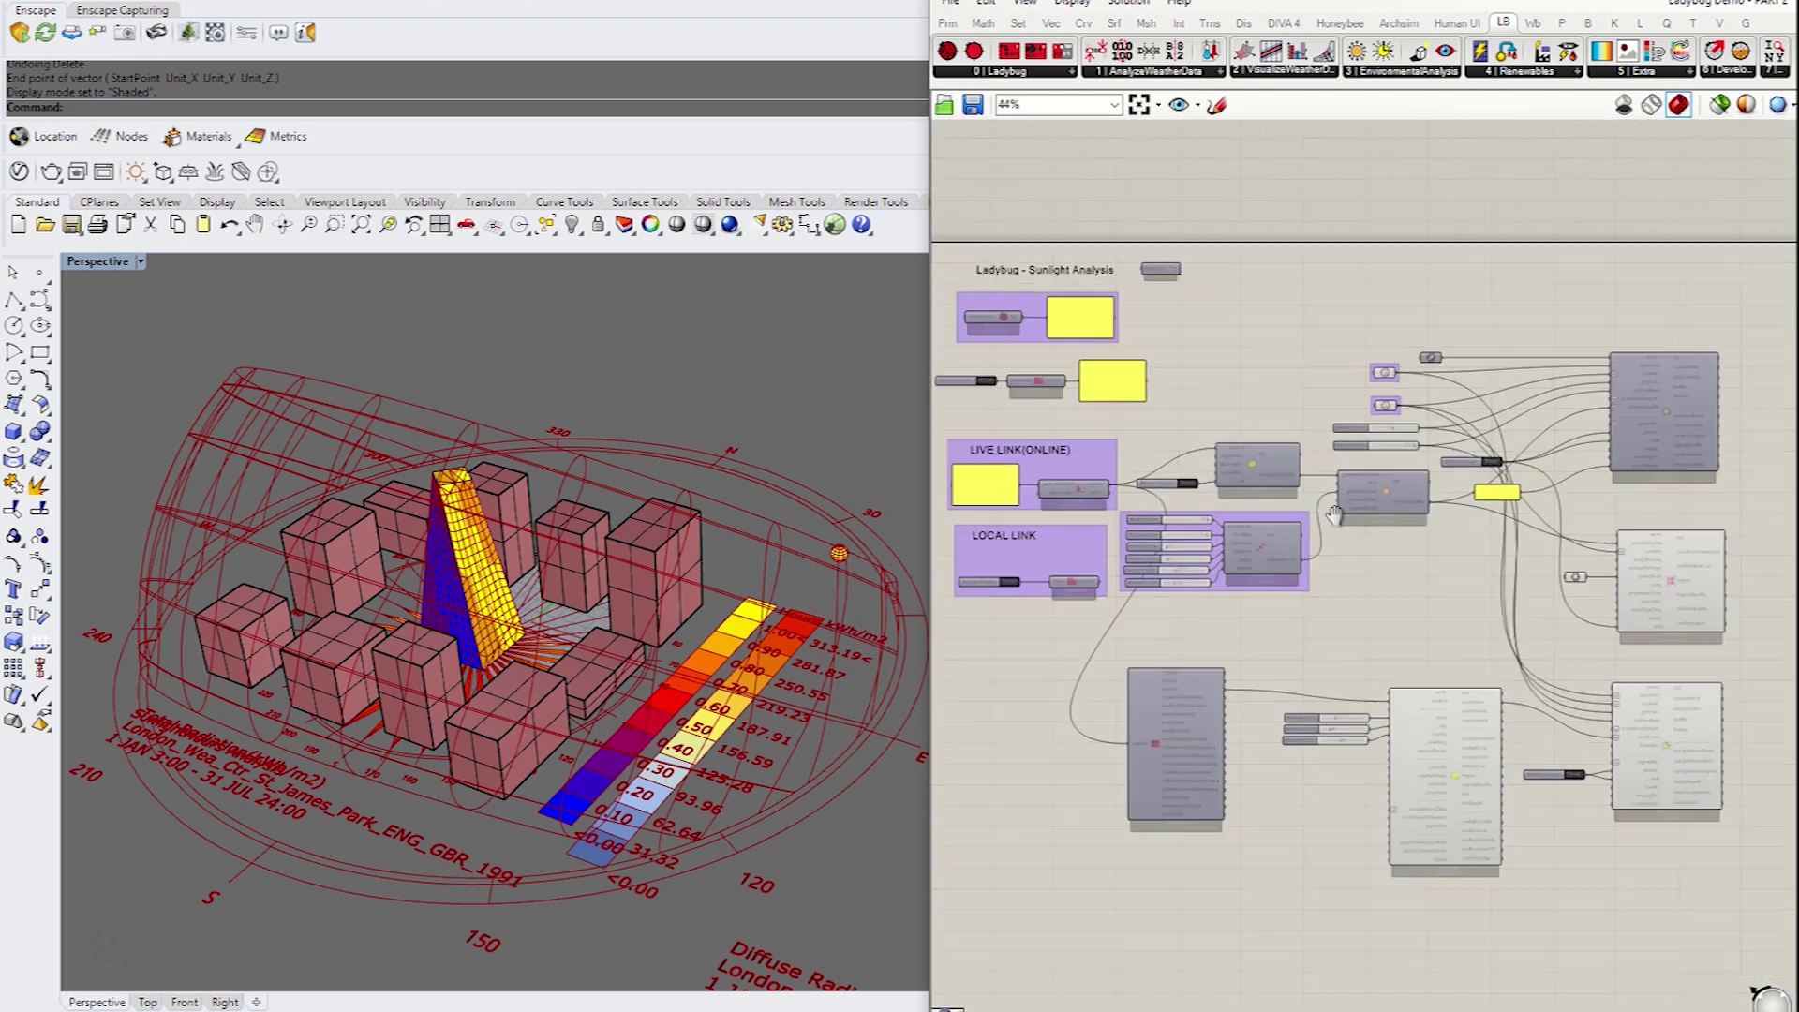
right_drag(995, 255, 1333, 347)
scroll(1334, 347, up, 5)
double_click(1334, 350)
double_click(1306, 258)
text(Wind Analysis)
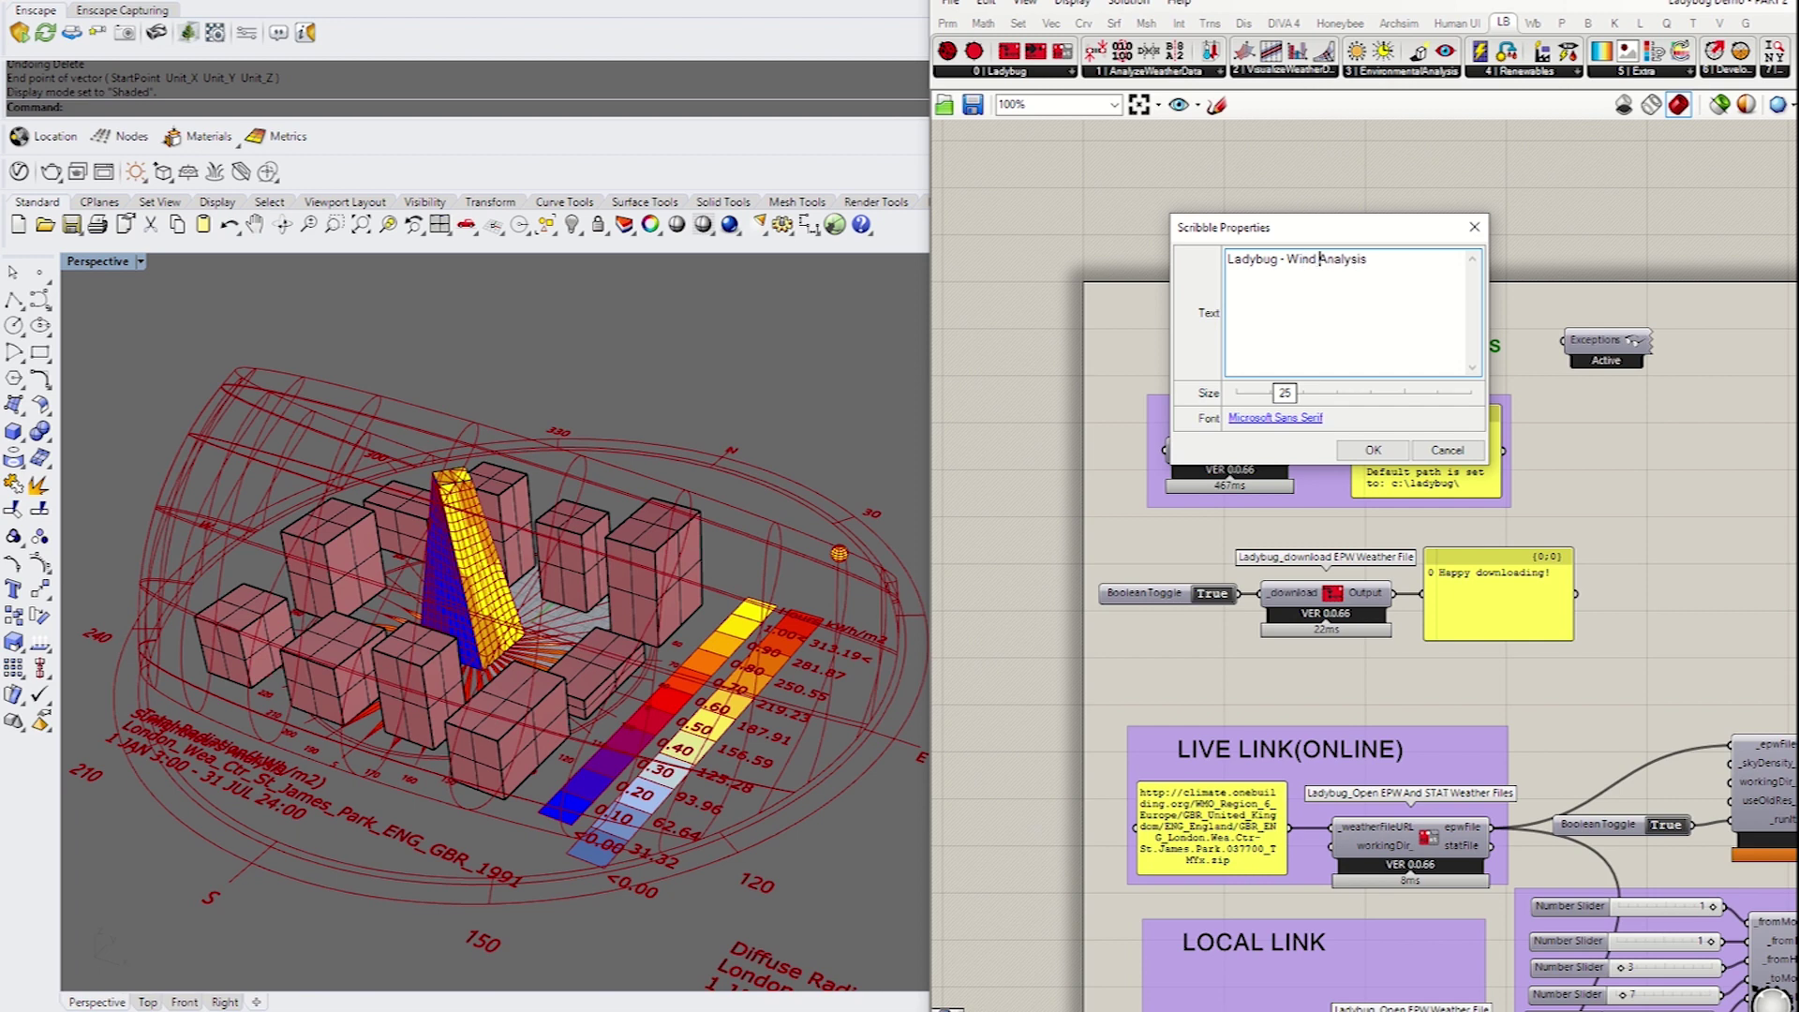
click(1372, 450)
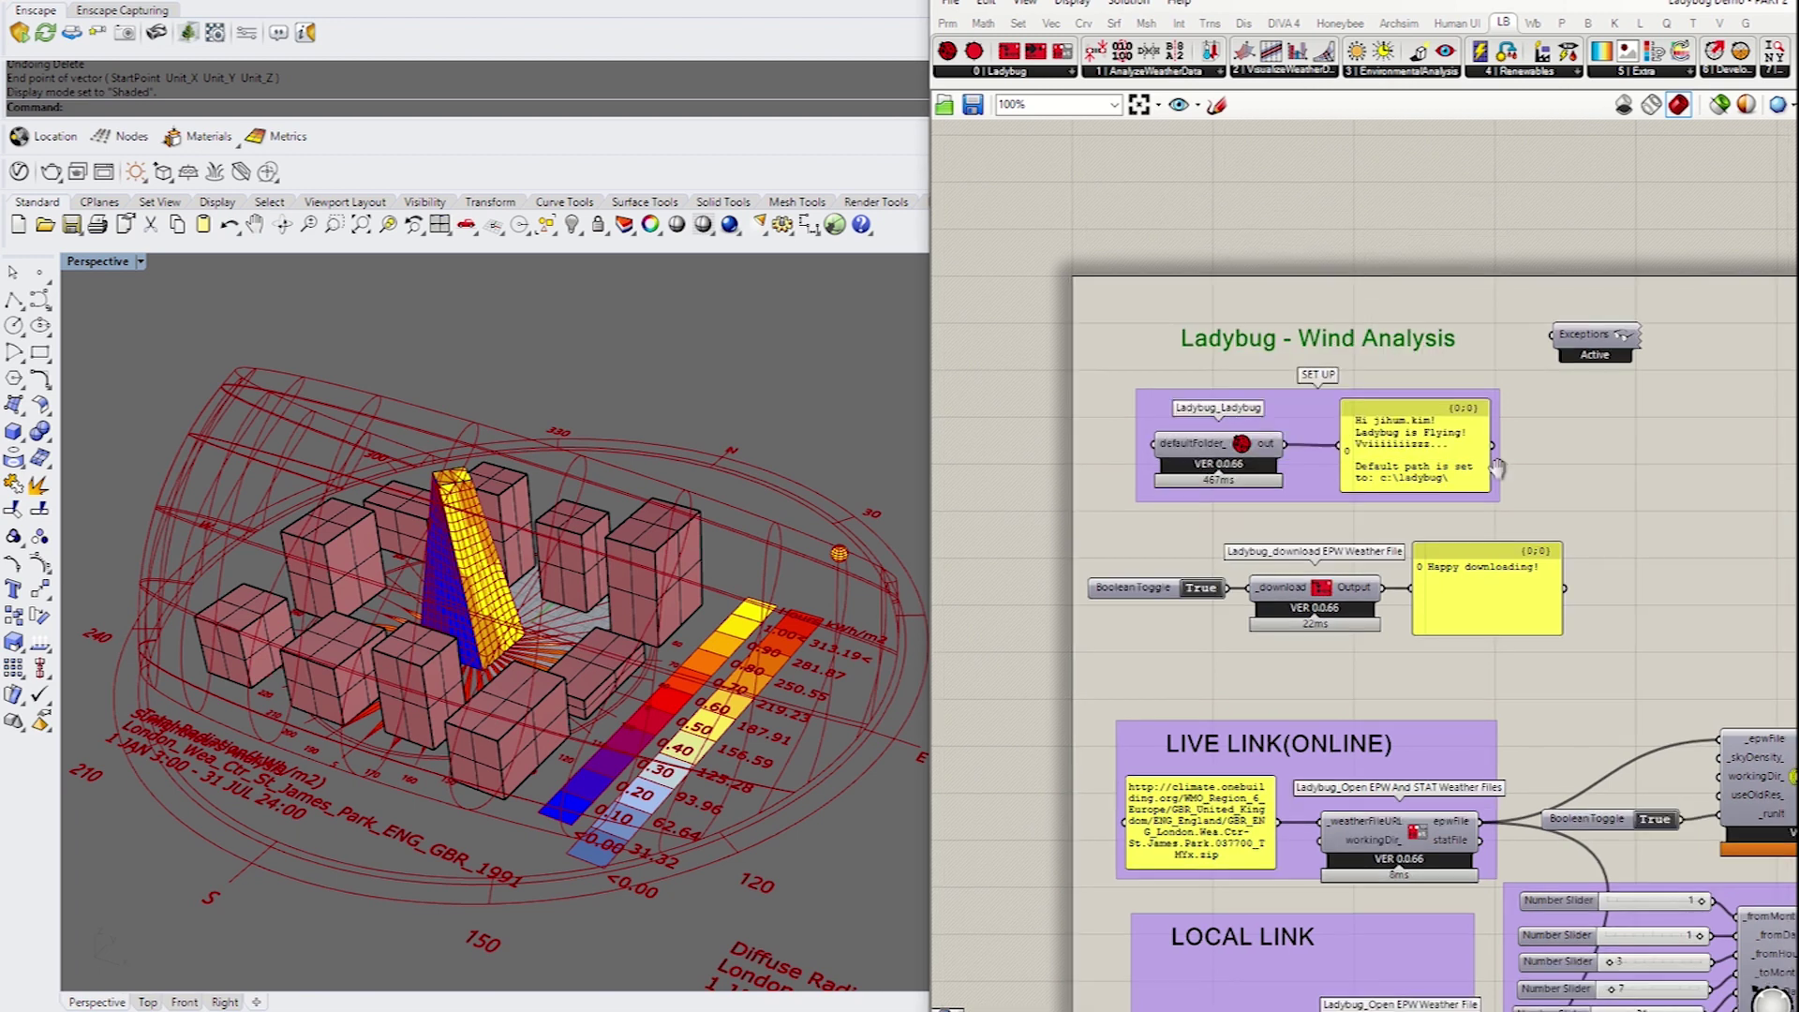
Delete the Radiation Analysis, Radiation Rose and Sunlight Hours Analysis components from the definition
key(ctrl+2)
right_drag(1077, 410, 1373, 419)
scroll(1097, 409, down, 3)
scroll(1301, 328, up, 5)
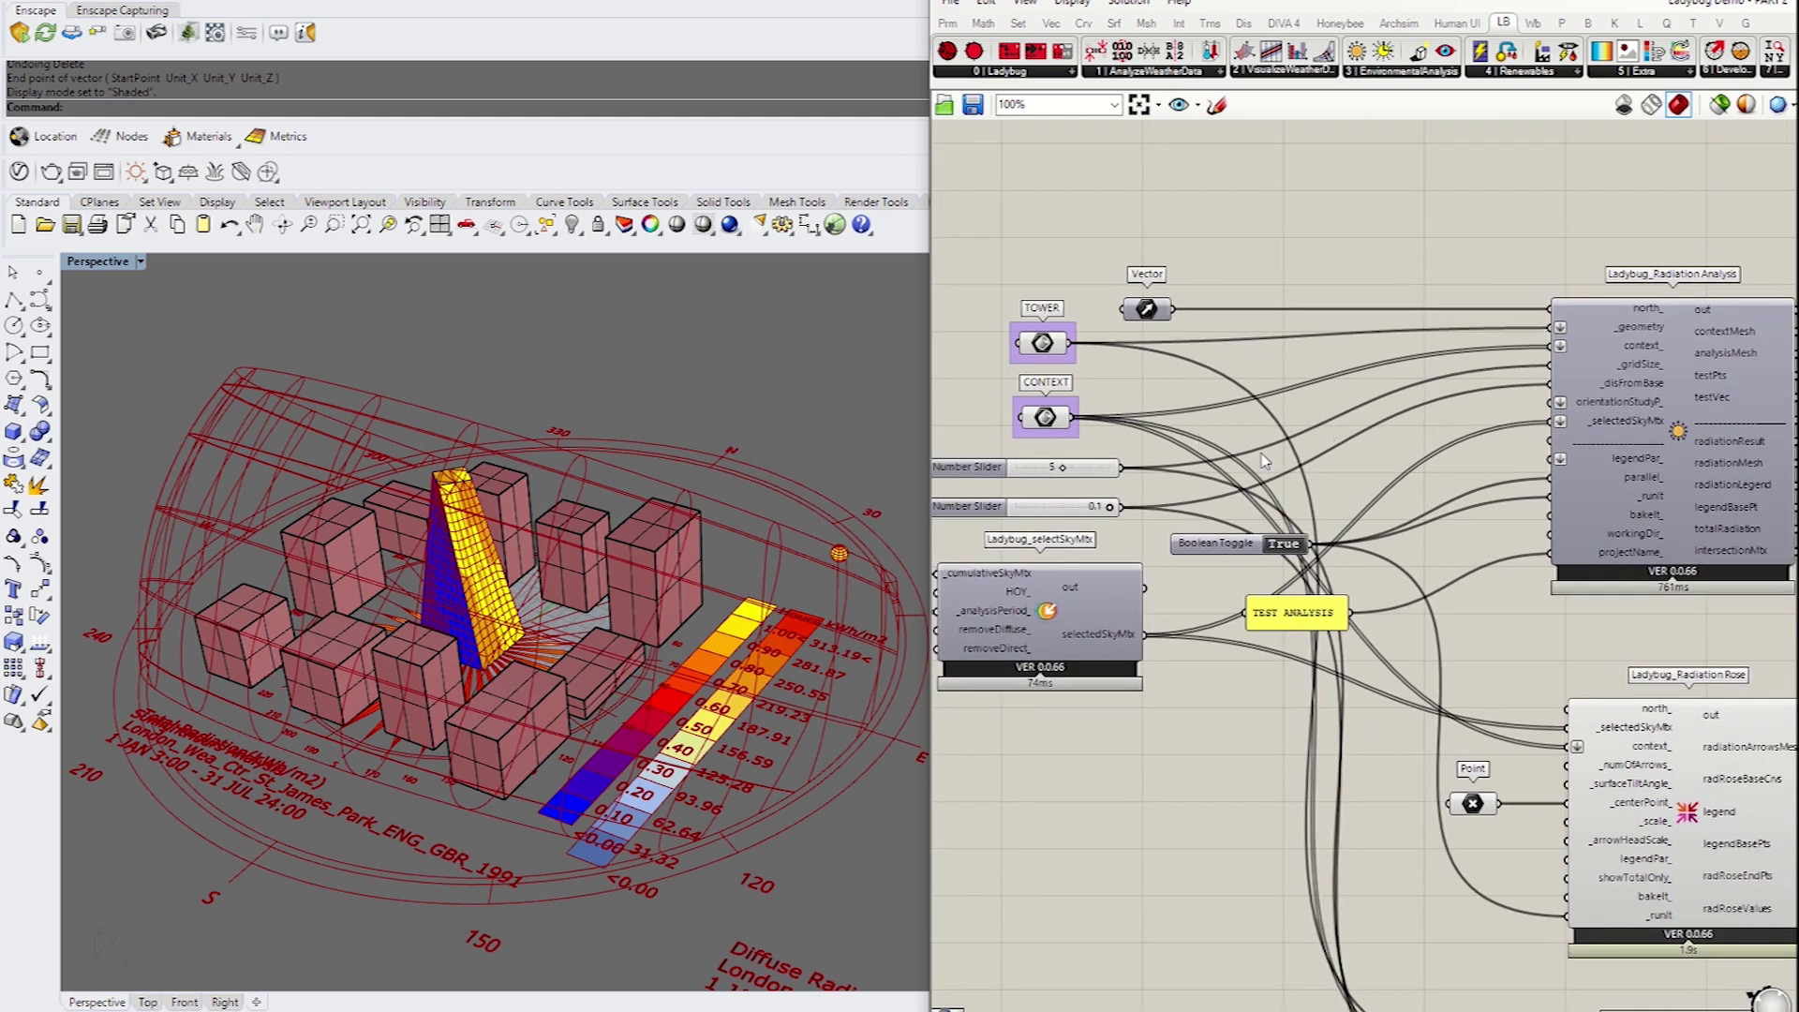
right_drag(1265, 473, 1109, 309)
right_drag(1308, 535, 1353, 462)
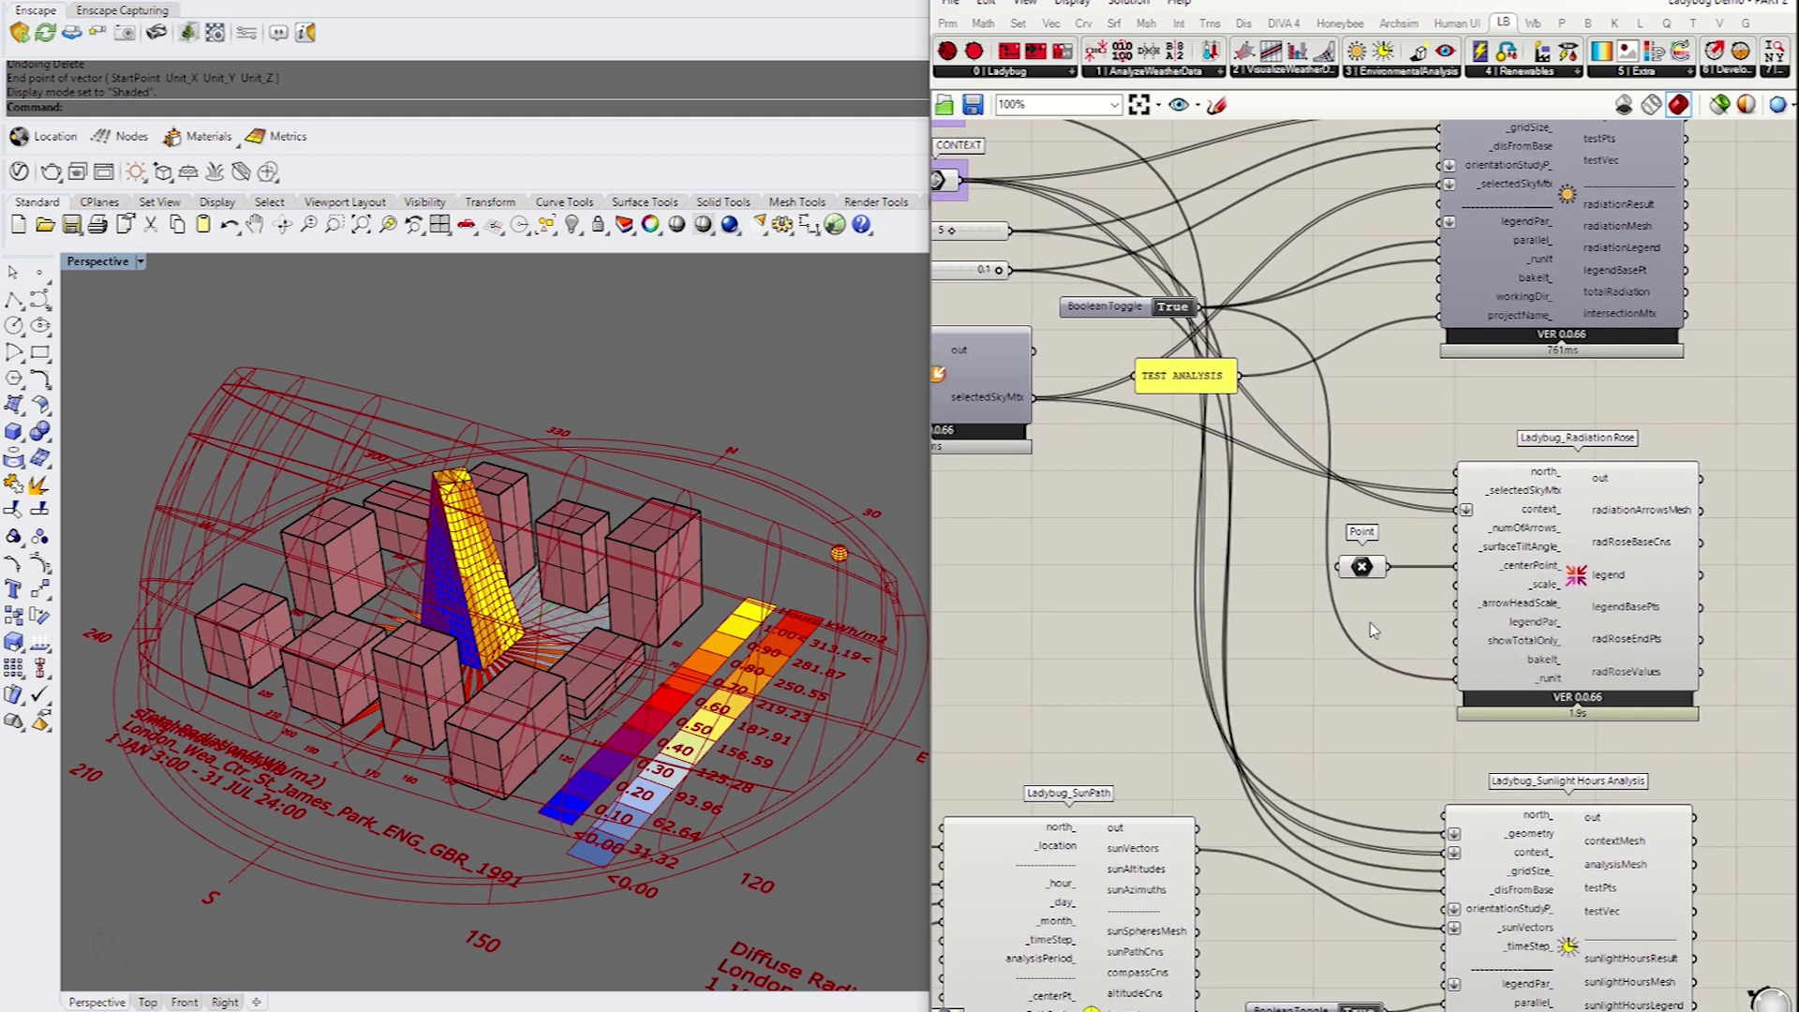
right_drag(1344, 623, 1321, 499)
scroll(1302, 505, down, 2)
right_drag(1506, 531, 1415, 567)
drag(1538, 940, 1290, 176)
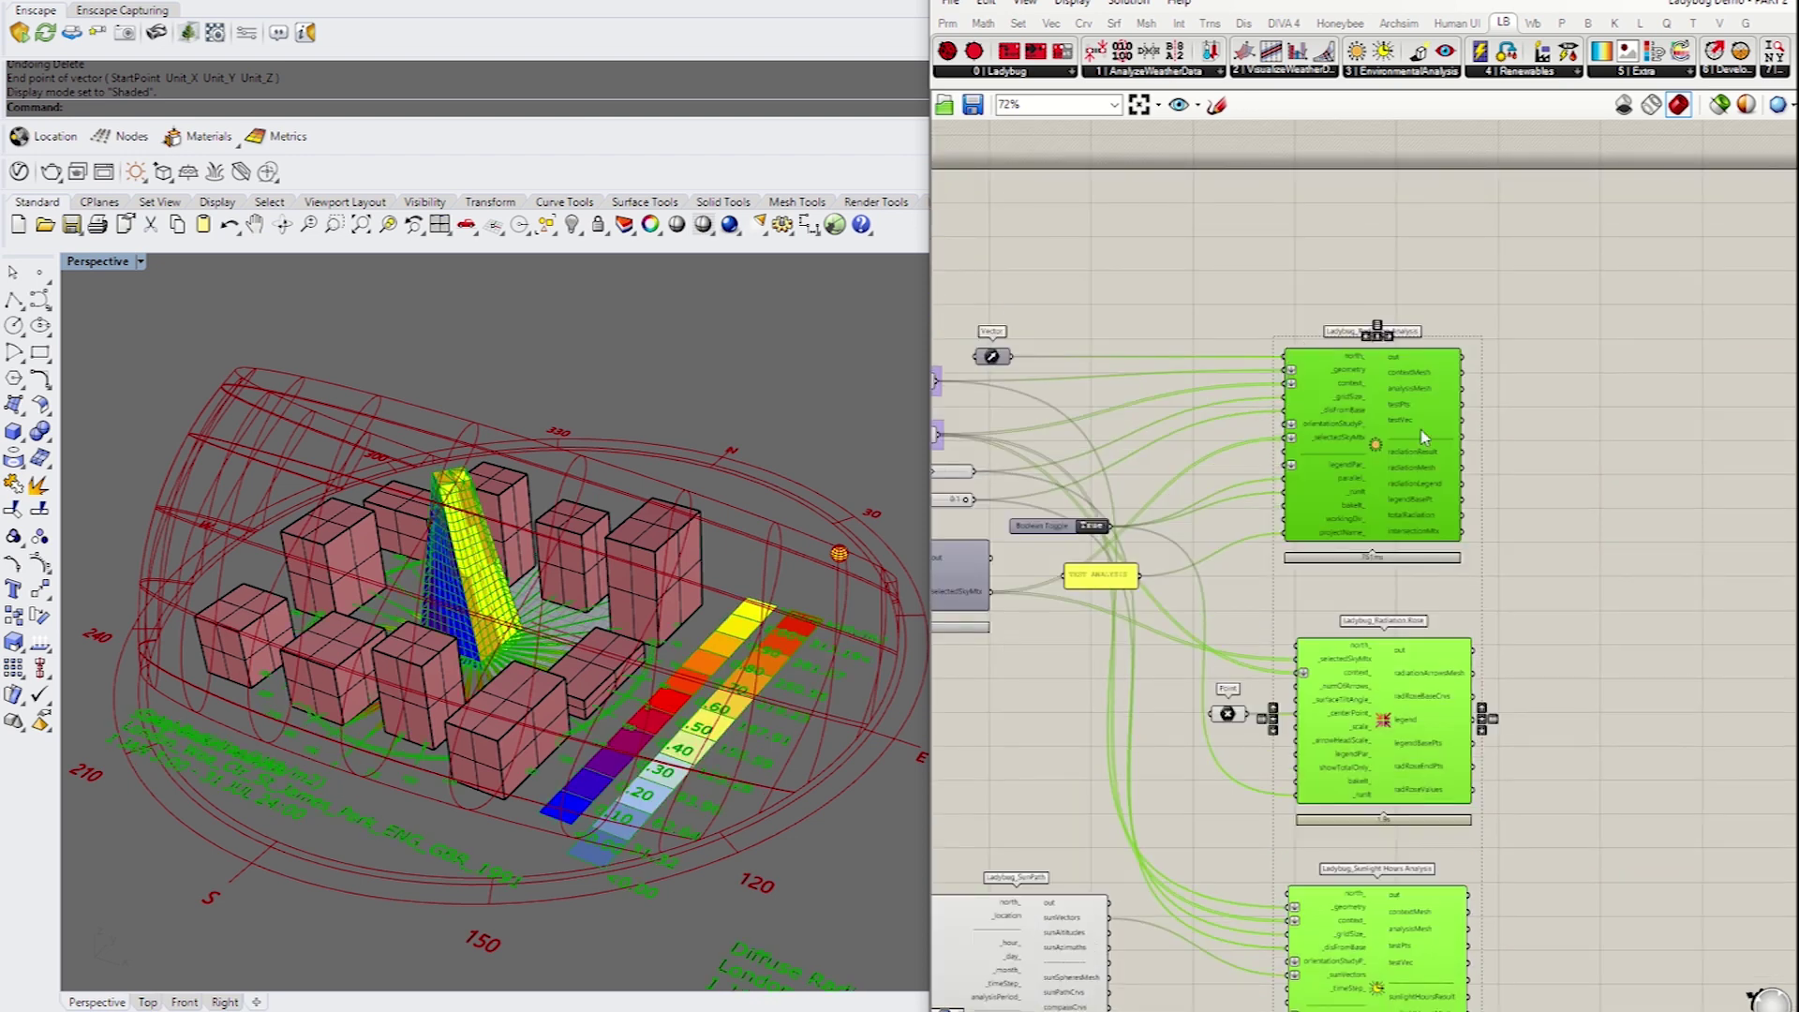
key(Delete)
Delete the leftover Boolean Toggle beside the SunPath component and the TEST ANALYSIS panel
right_drag(1221, 913, 1267, 857)
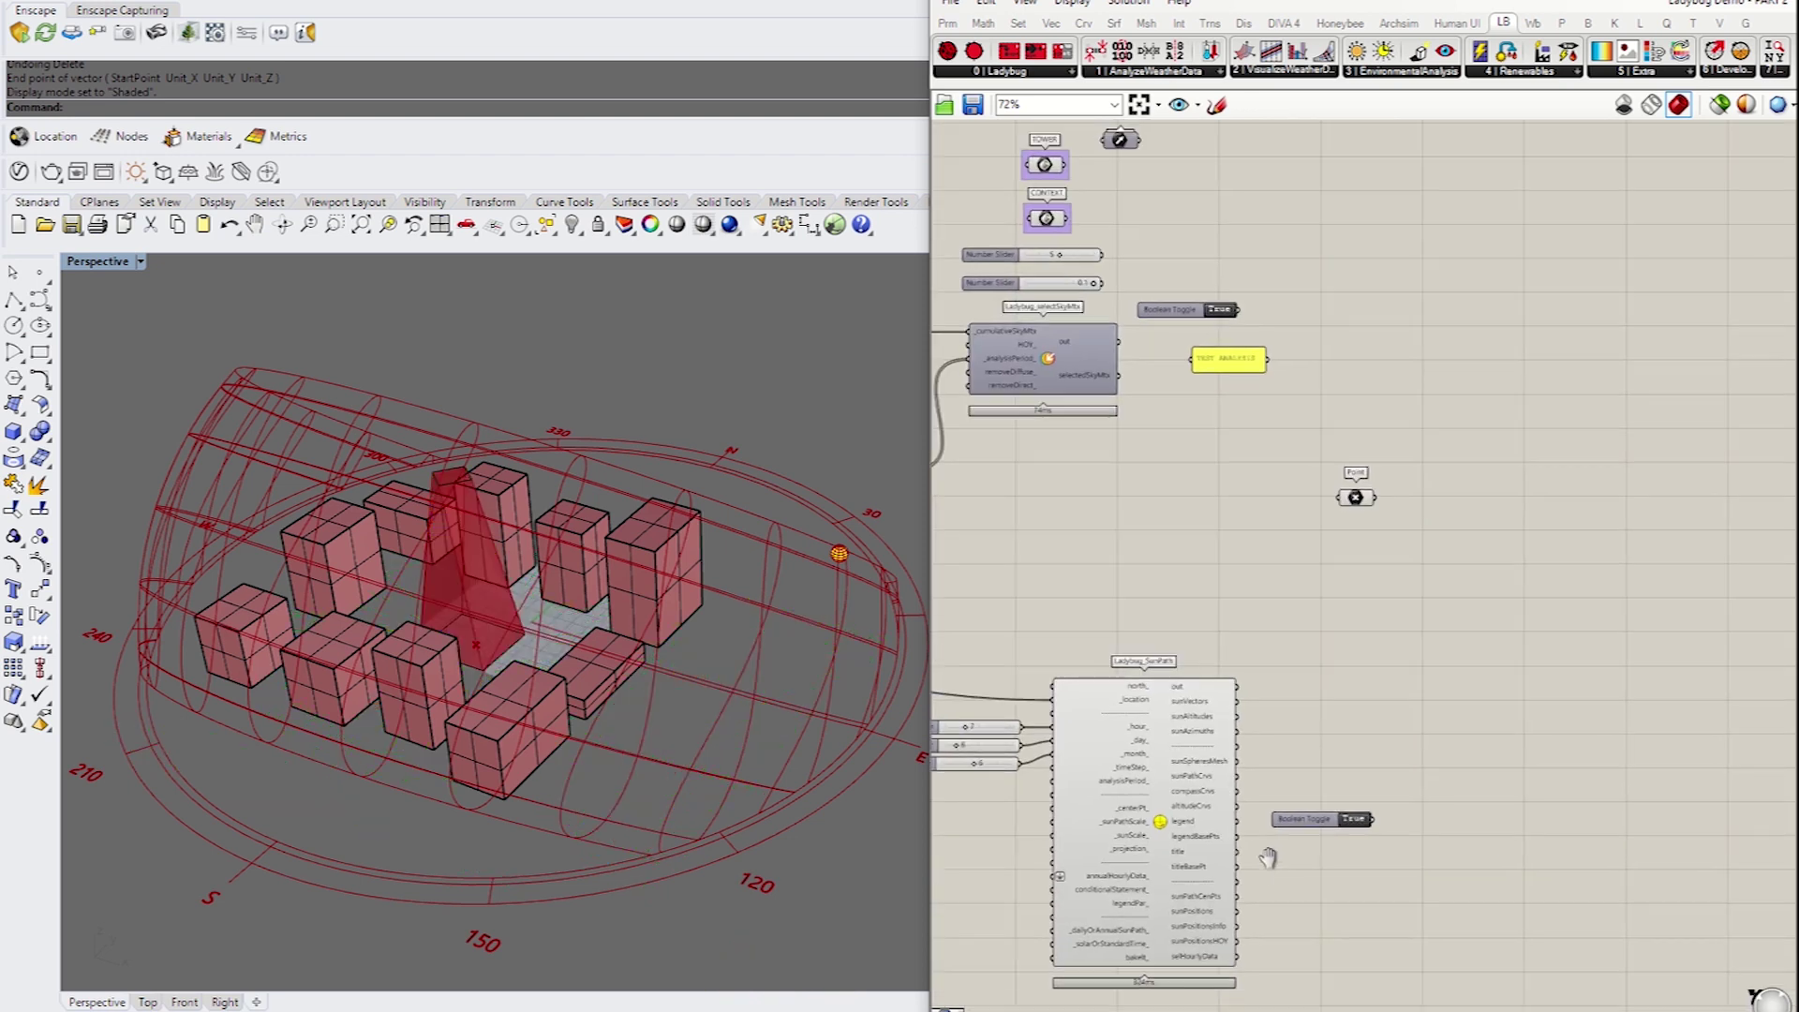
drag(1383, 857, 1318, 806)
key(Delete)
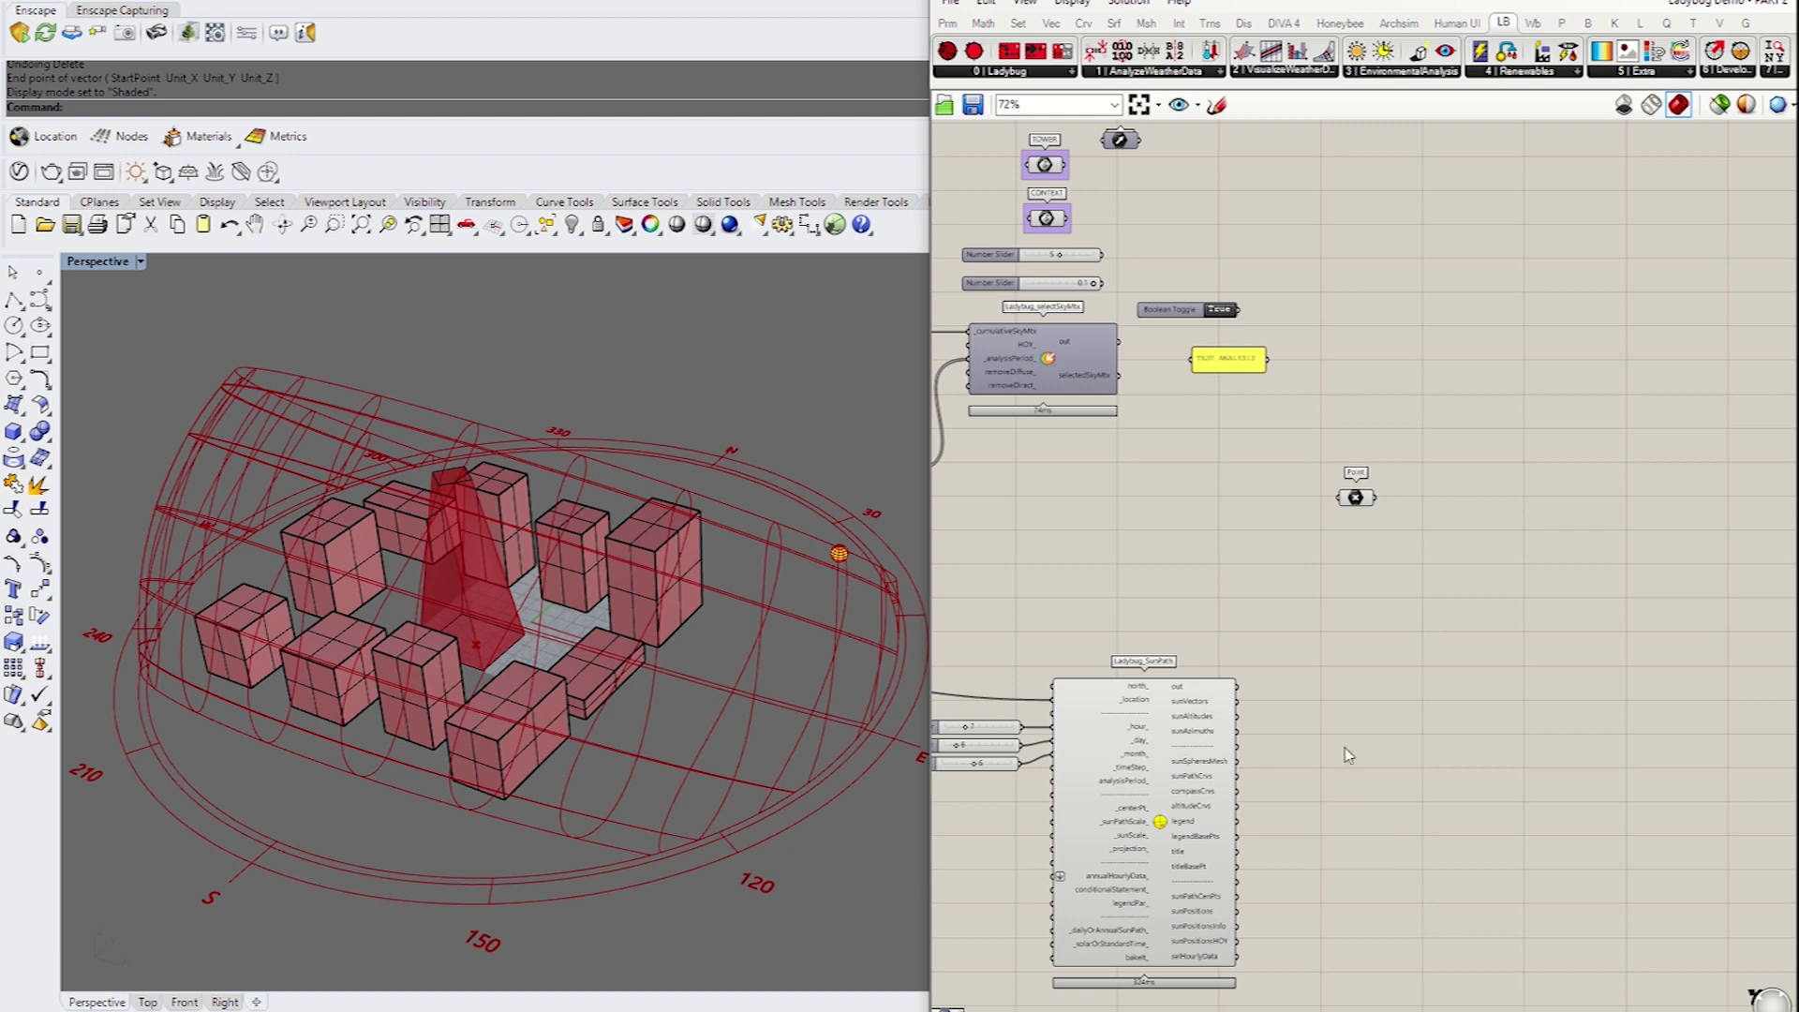
right_drag(1292, 411, 1372, 604)
scroll(1373, 609, up, 2)
click(1267, 533)
key(Delete)
right_drag(1208, 343, 1250, 437)
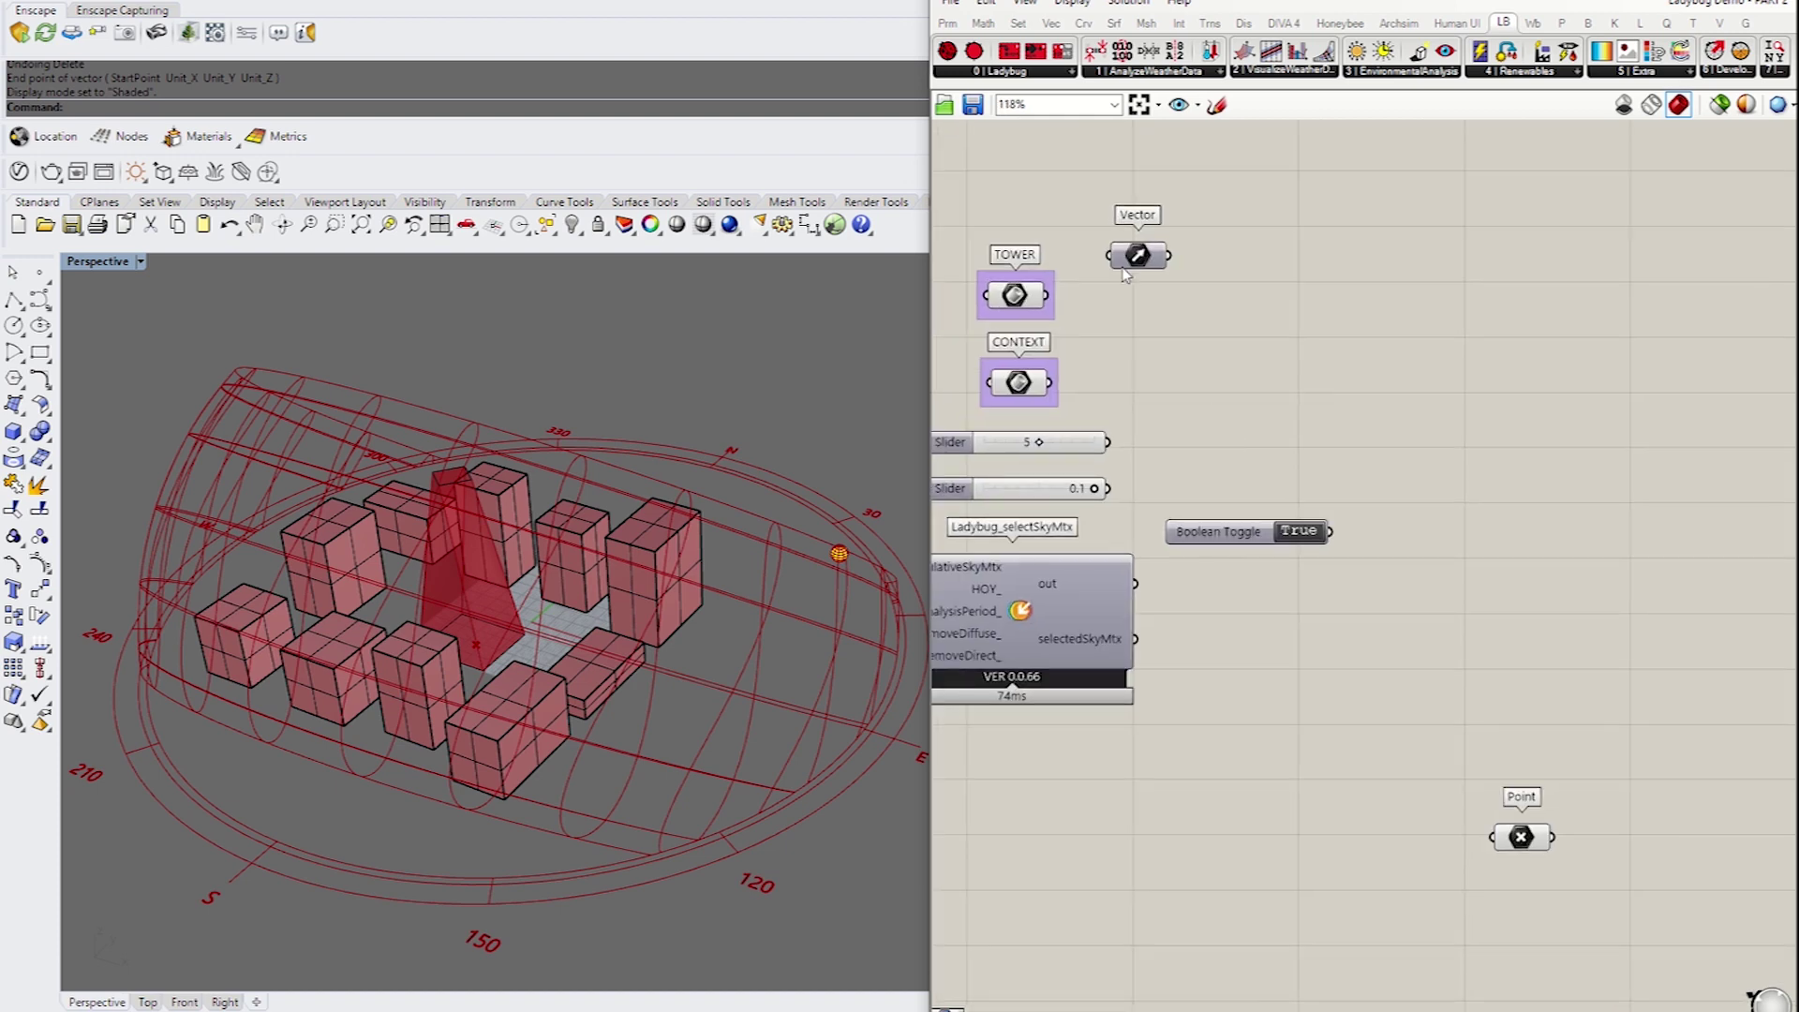
Place the Vector and Point parameters one above the other in the free space beside the TOWER and CONTEXT parameters
drag(1150, 259, 1325, 266)
drag(1525, 844, 1313, 404)
right_drag(1224, 318, 1314, 442)
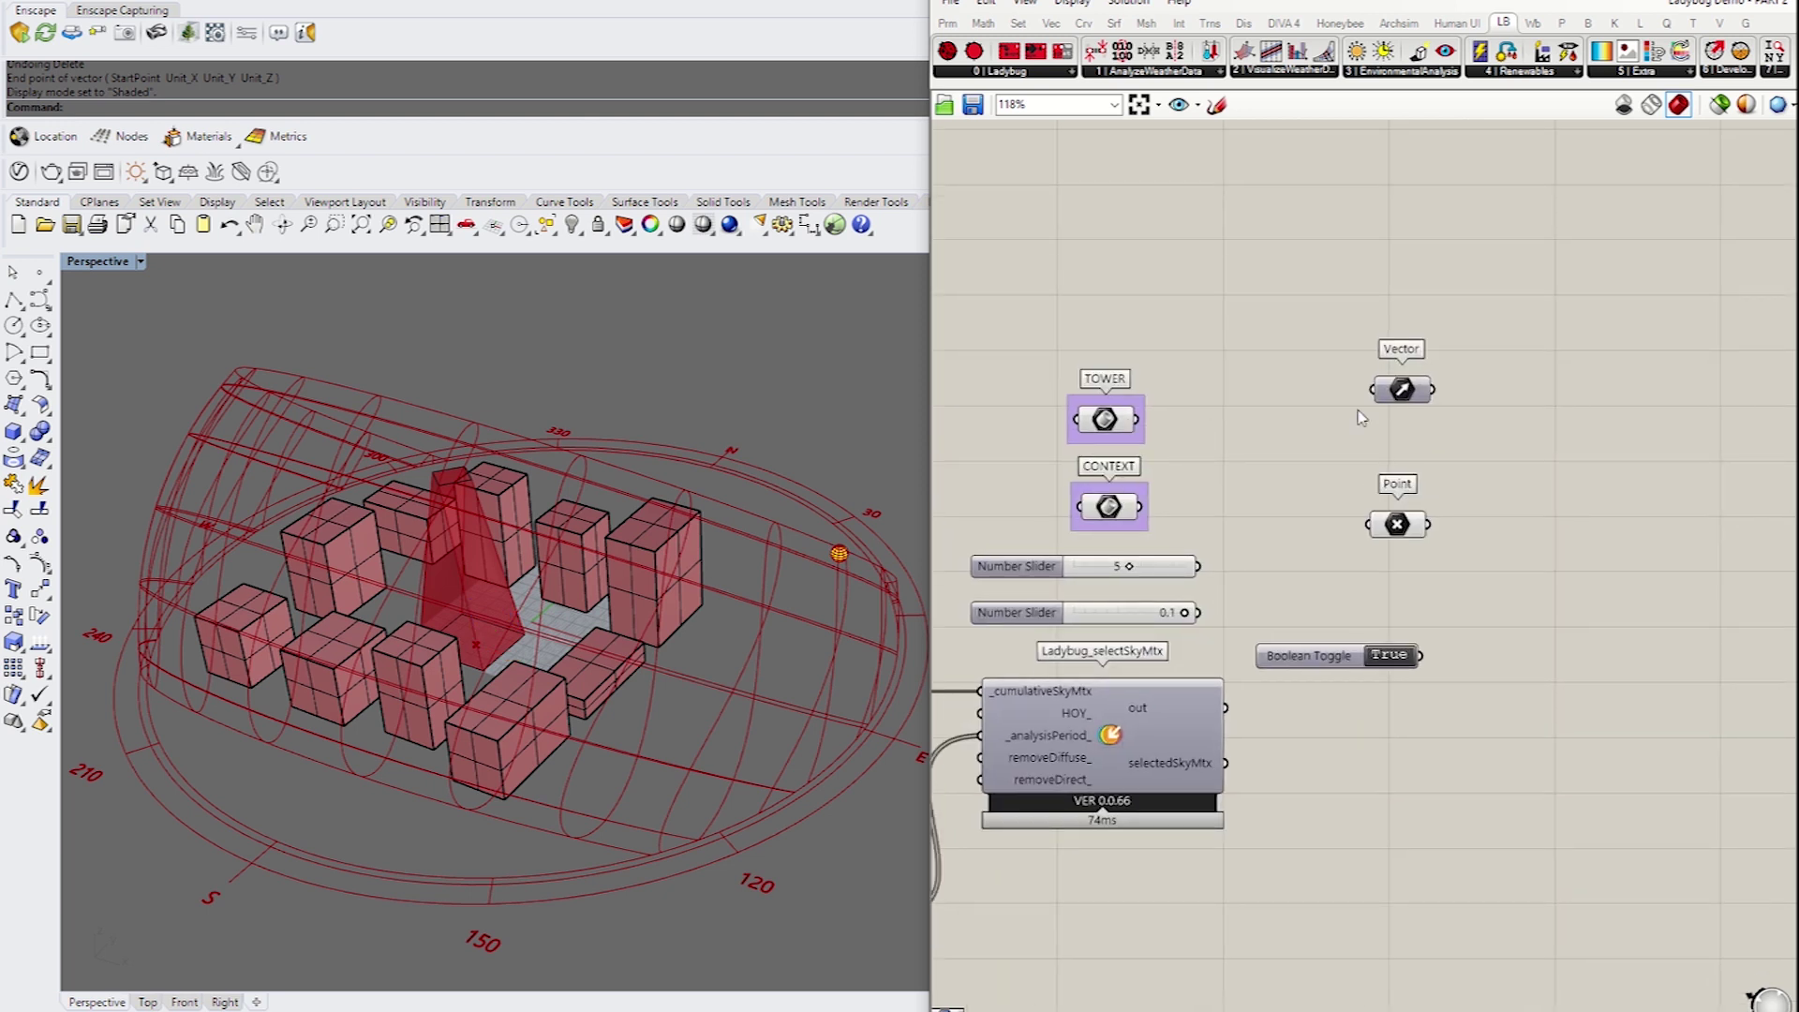
drag(1403, 526, 1414, 587)
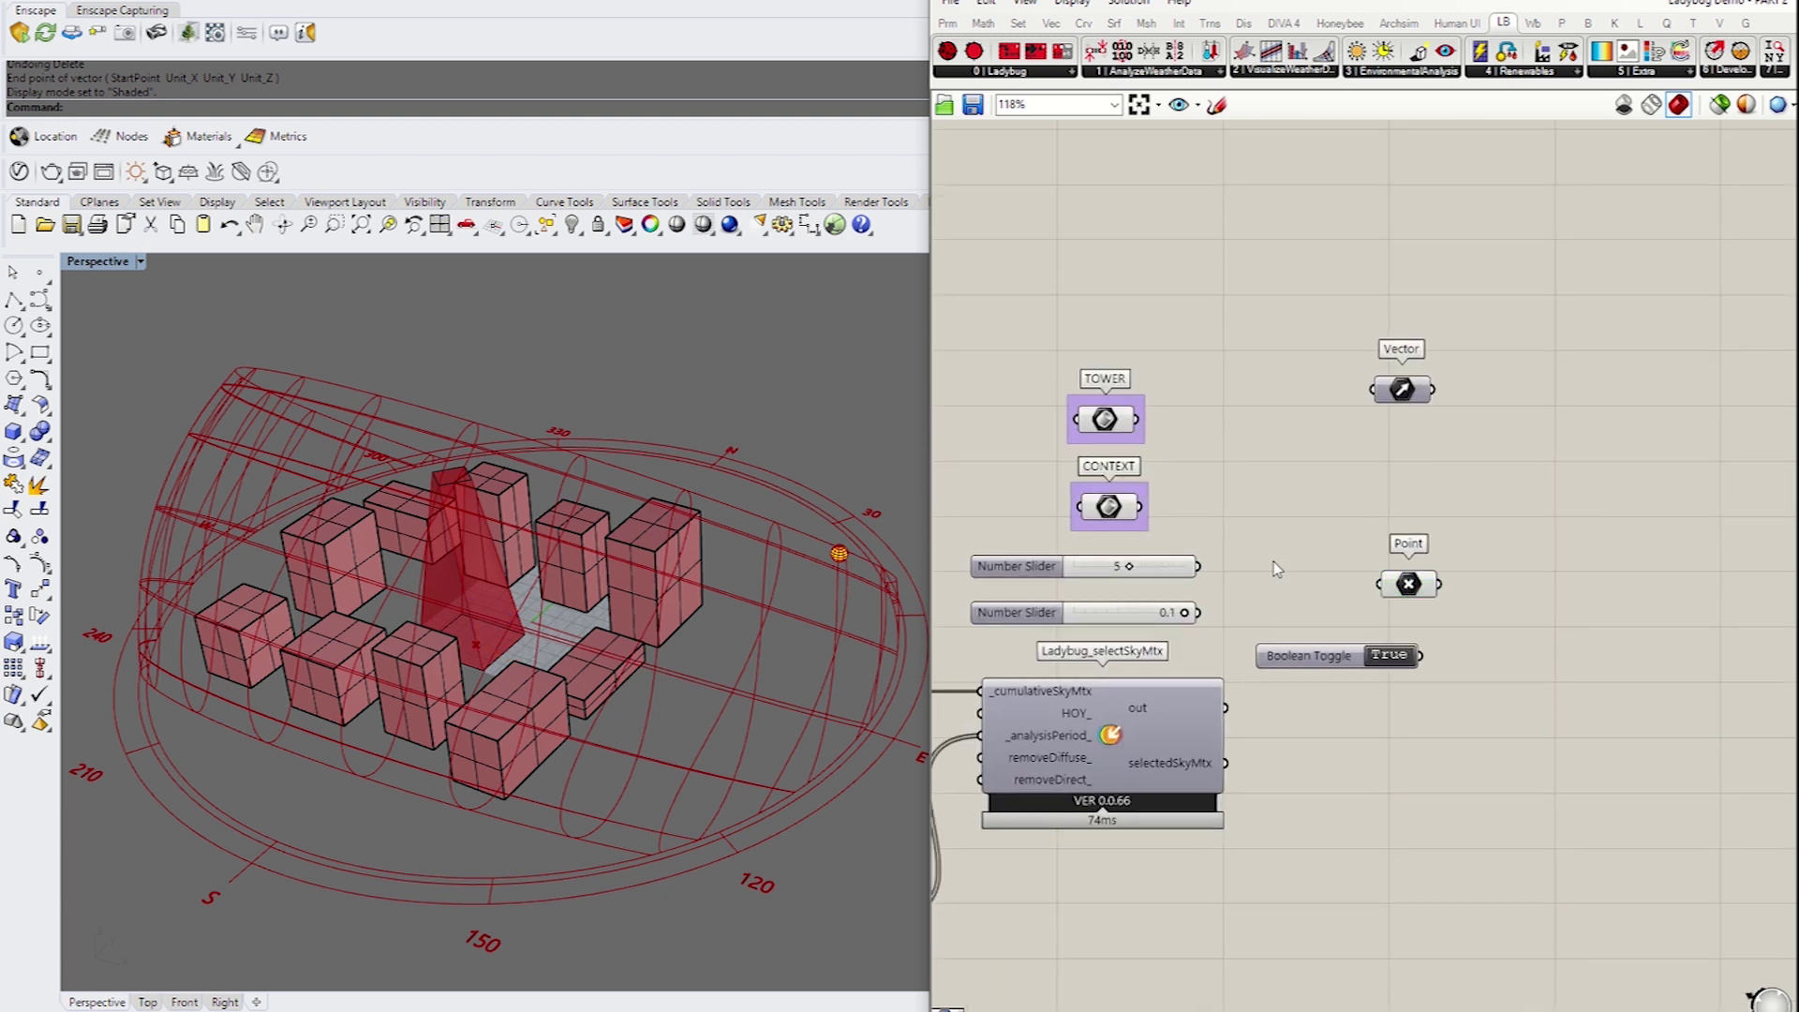
right_drag(1273, 567, 1309, 518)
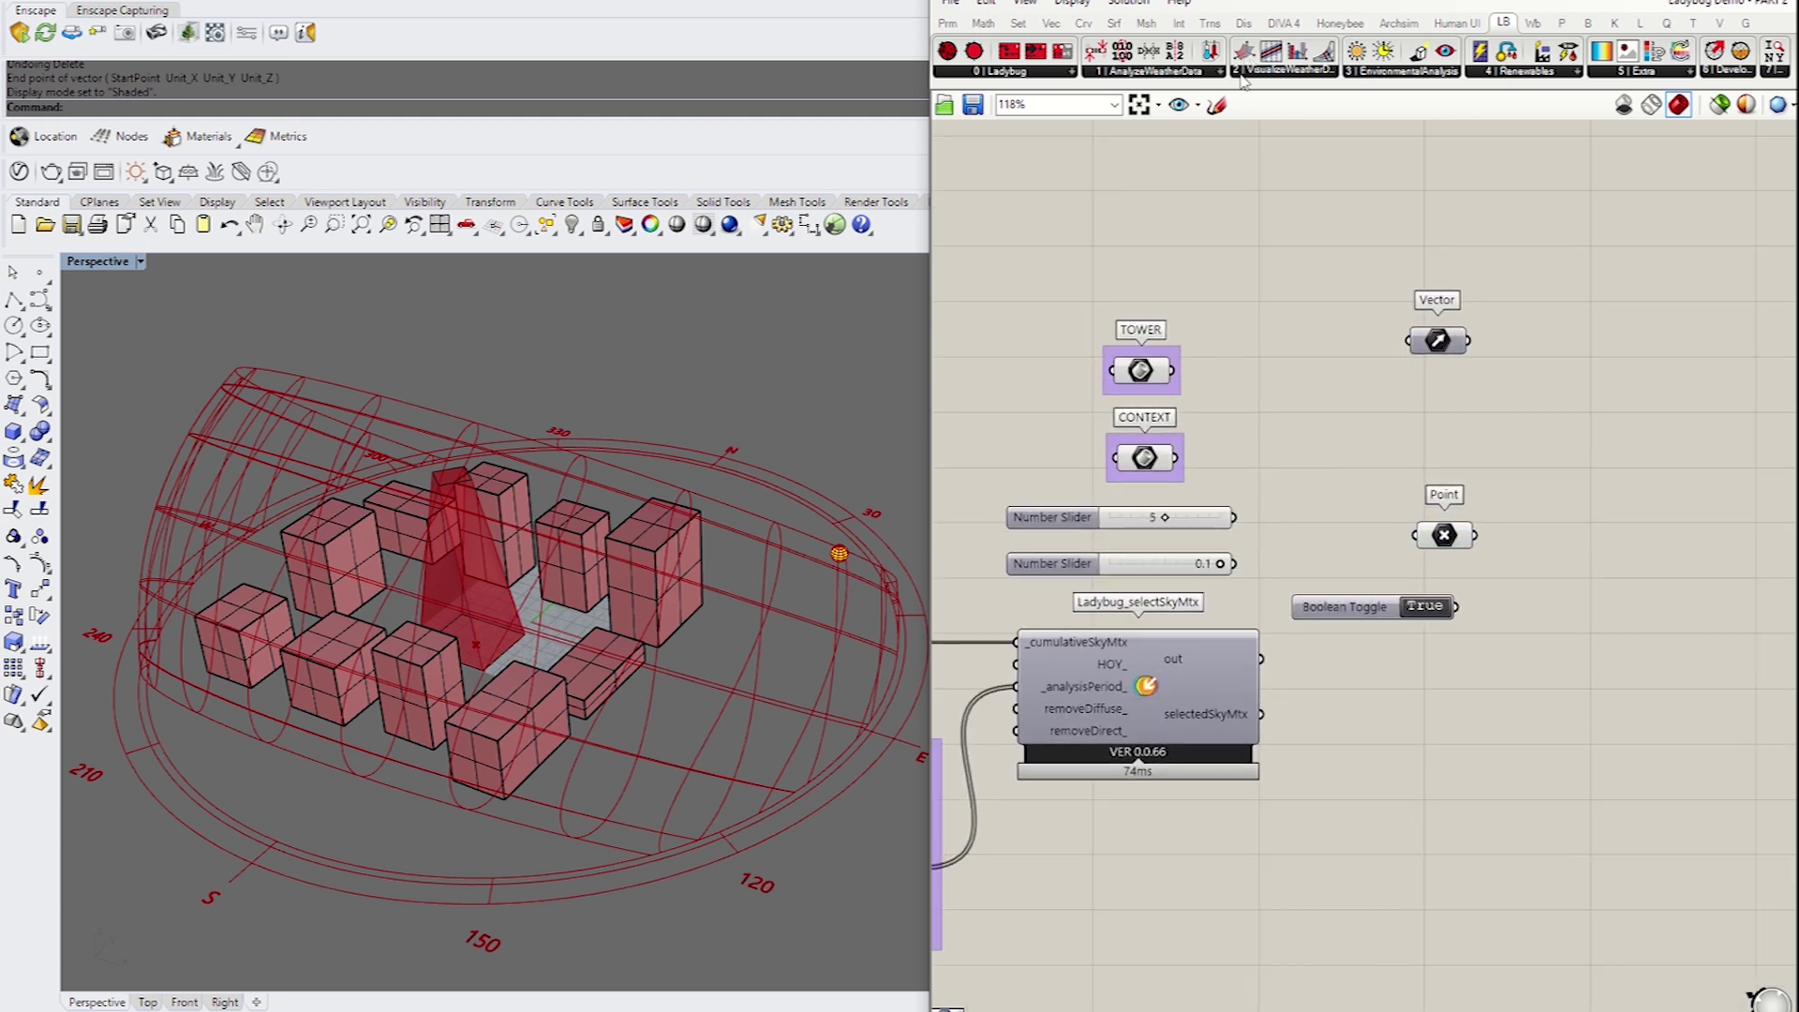
Add a Ladybug Wind Rose component and place it clear of the Vector, Point and Boolean Toggle components
click(1282, 73)
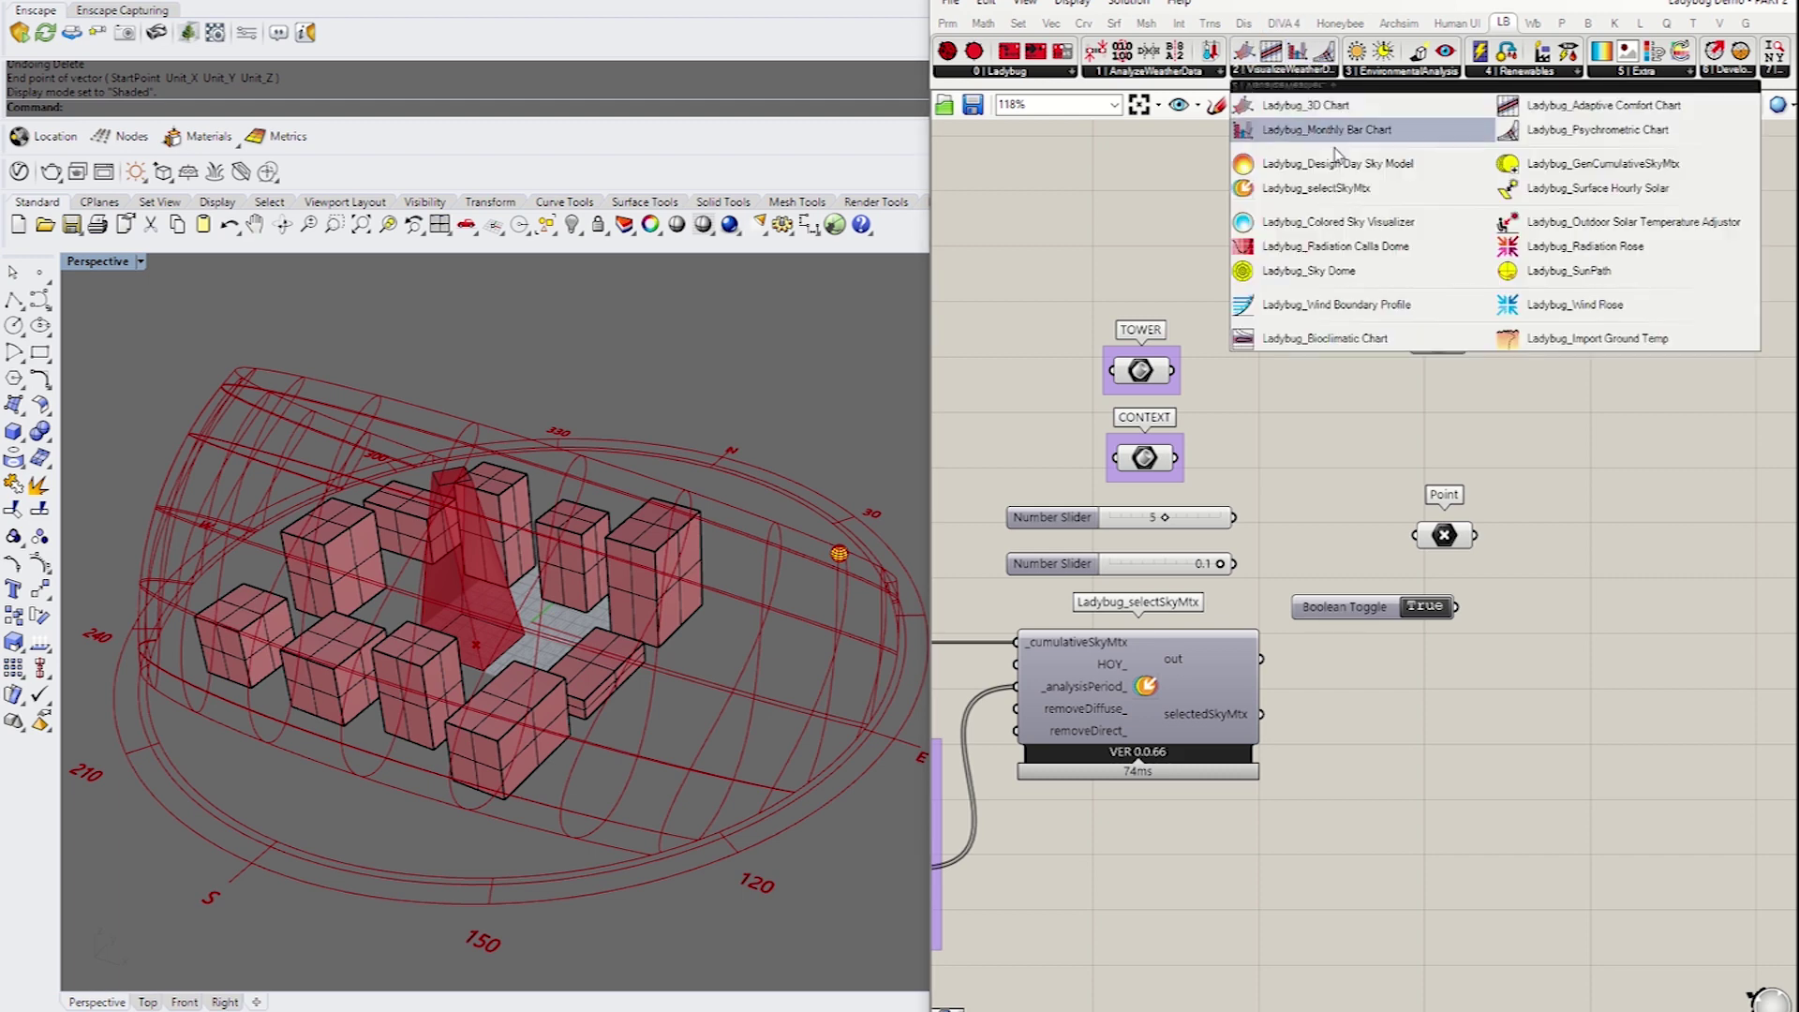
click(1523, 314)
click(1616, 457)
right_drag(1617, 465, 1286, 485)
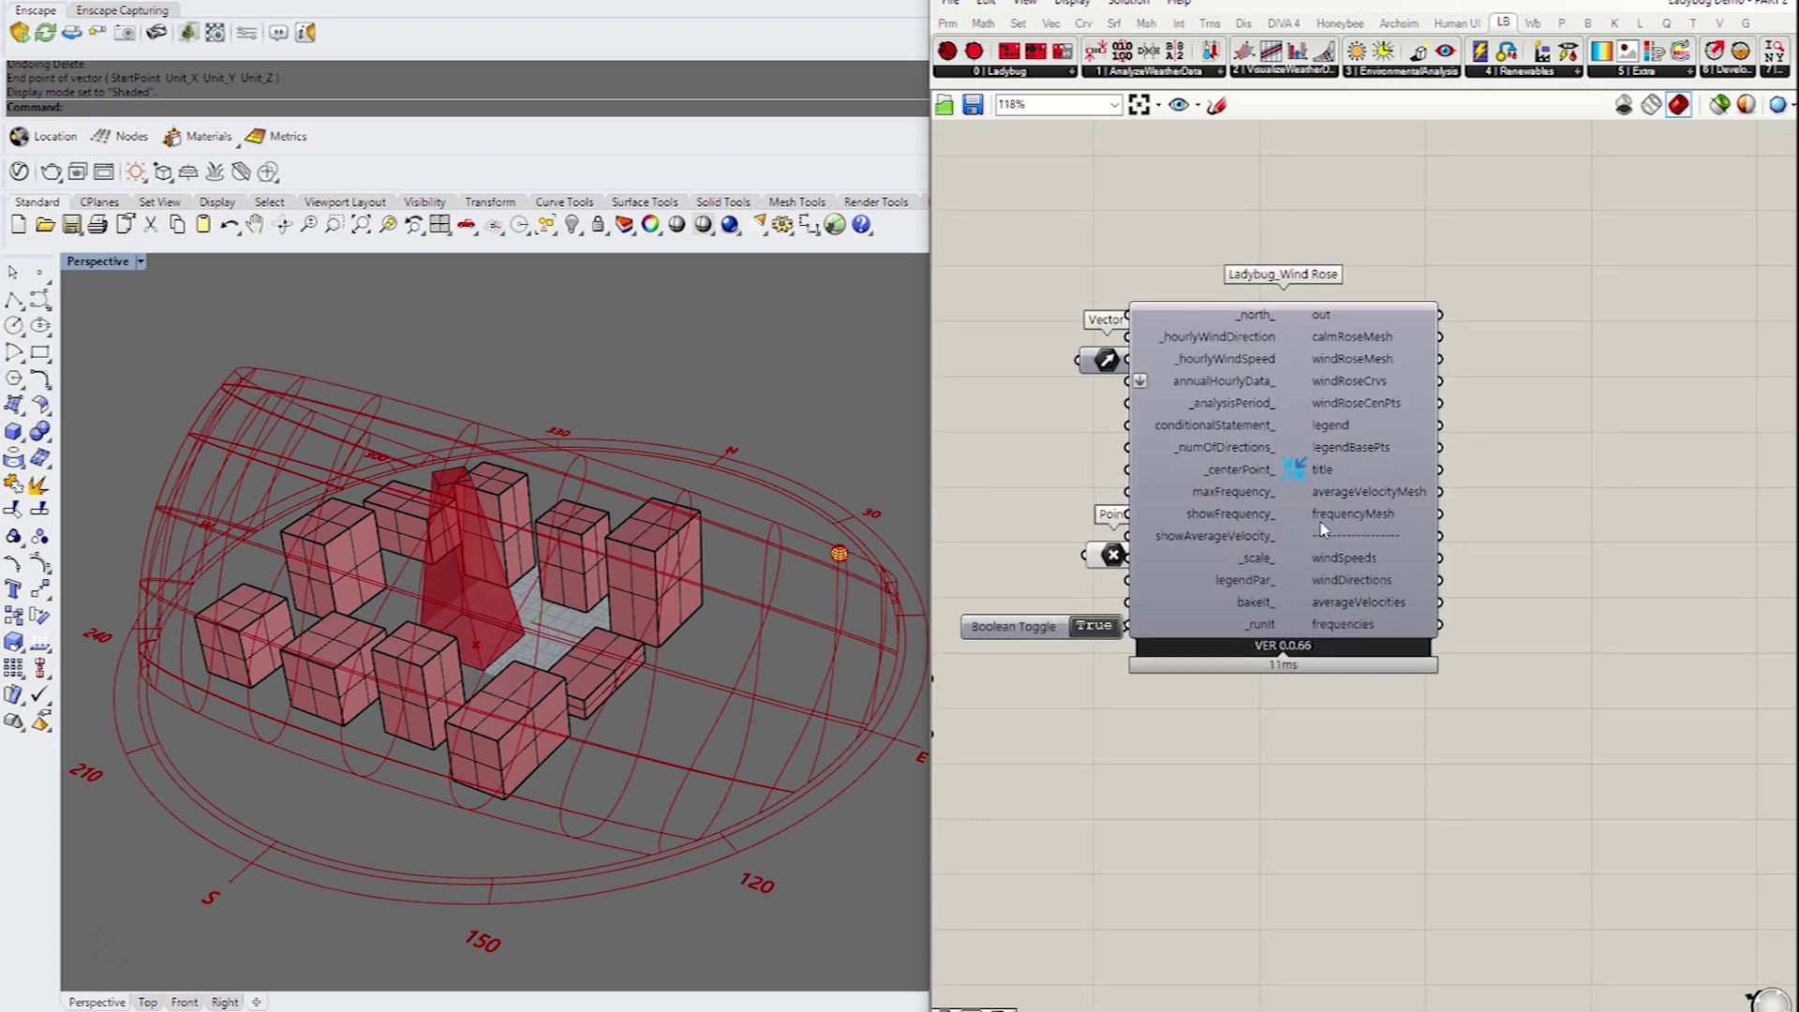
drag(1303, 471, 1445, 496)
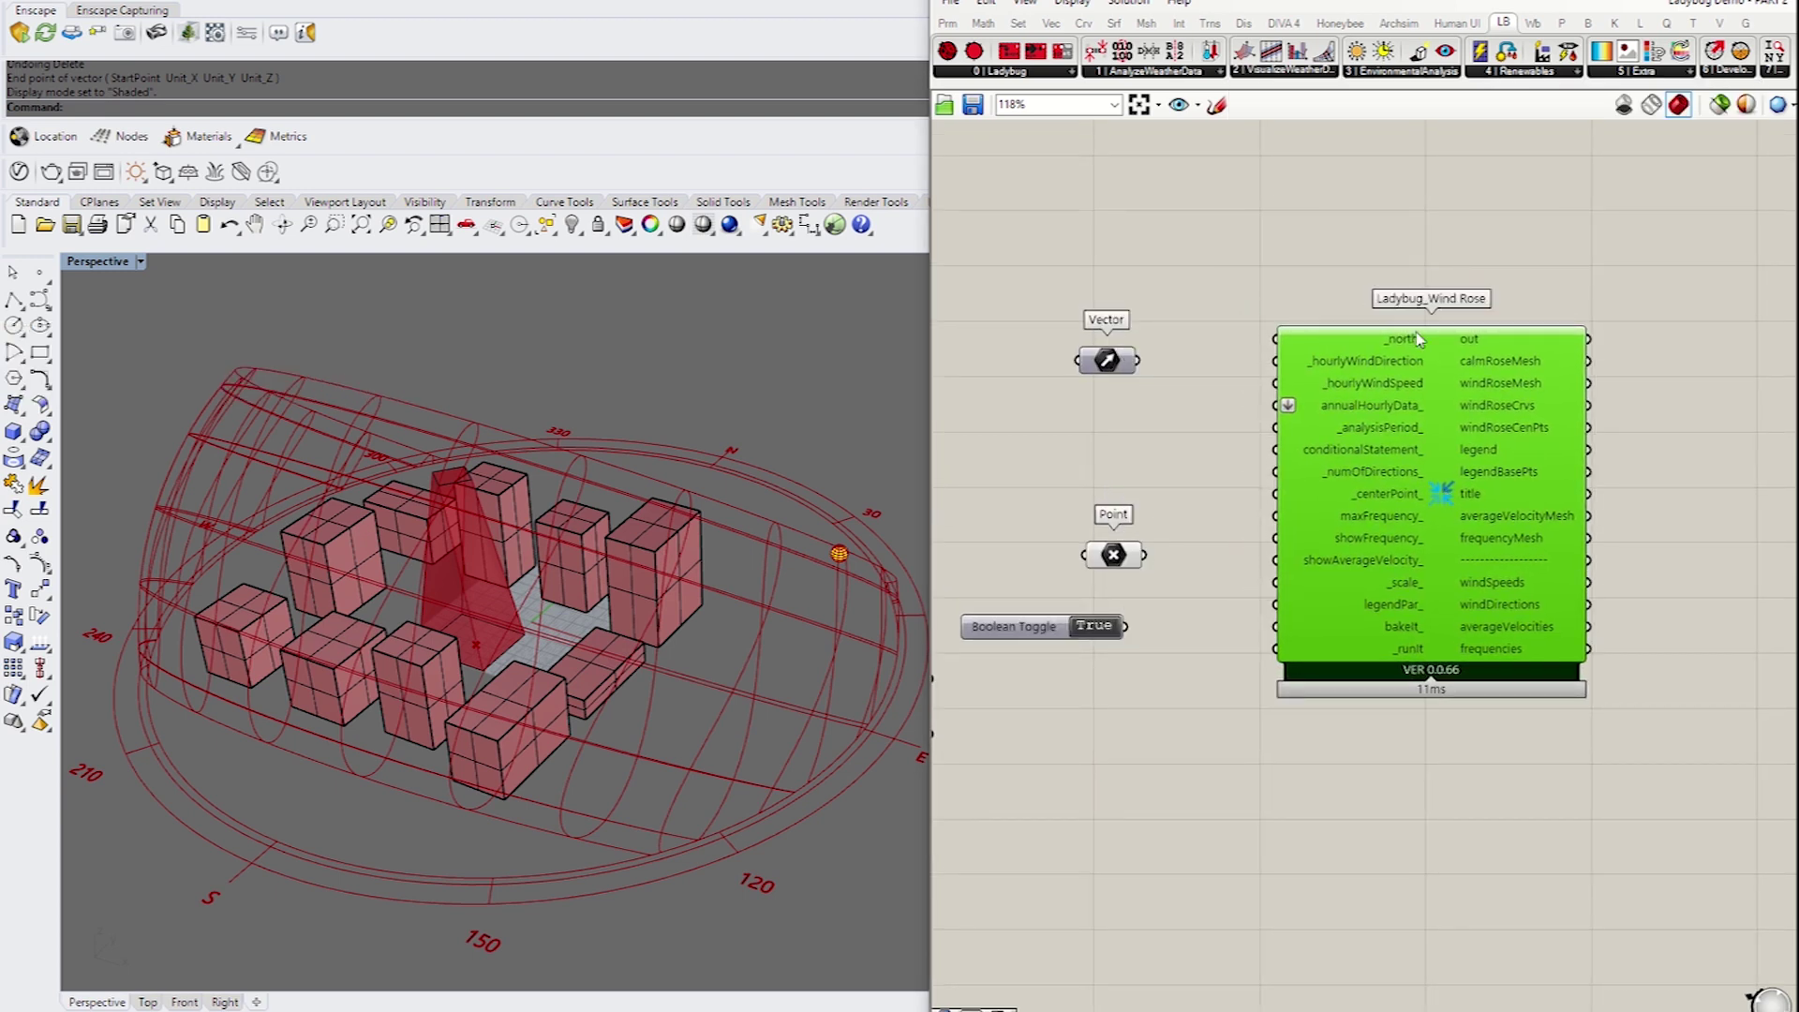
Connect the Vector parameter to the Wind Rose's _north_ input
drag(1137, 359, 1285, 351)
click(1251, 230)
right_drag(1252, 230, 1379, 213)
Turn off the viewport preview of the SunPath component, selected together with its three number sliders
scroll(1380, 213, down, 2)
right_drag(1216, 412, 1494, 123)
drag(1563, 567, 1246, 920)
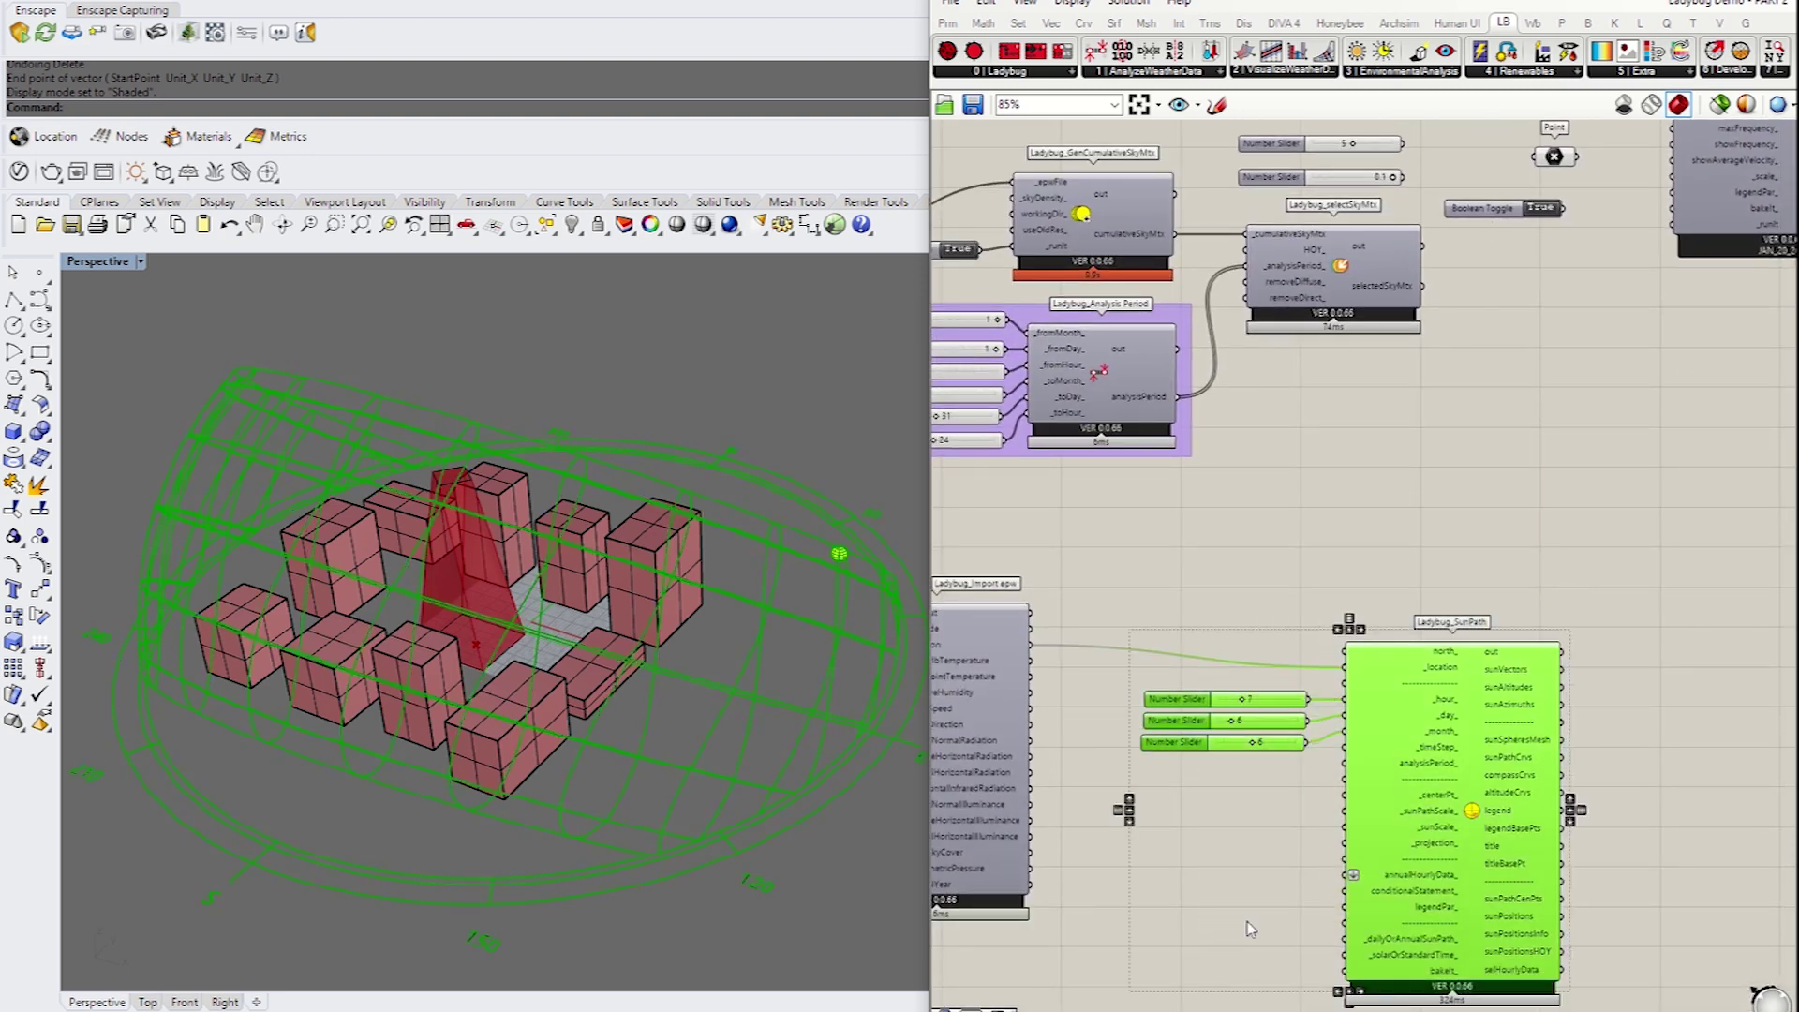
right_click(1431, 530)
click(1477, 561)
click(1464, 471)
right_drag(1484, 457, 1258, 611)
right_drag(1380, 533, 1254, 691)
drag(1403, 449, 1418, 457)
click(1274, 525)
scroll(1276, 530, up, 1)
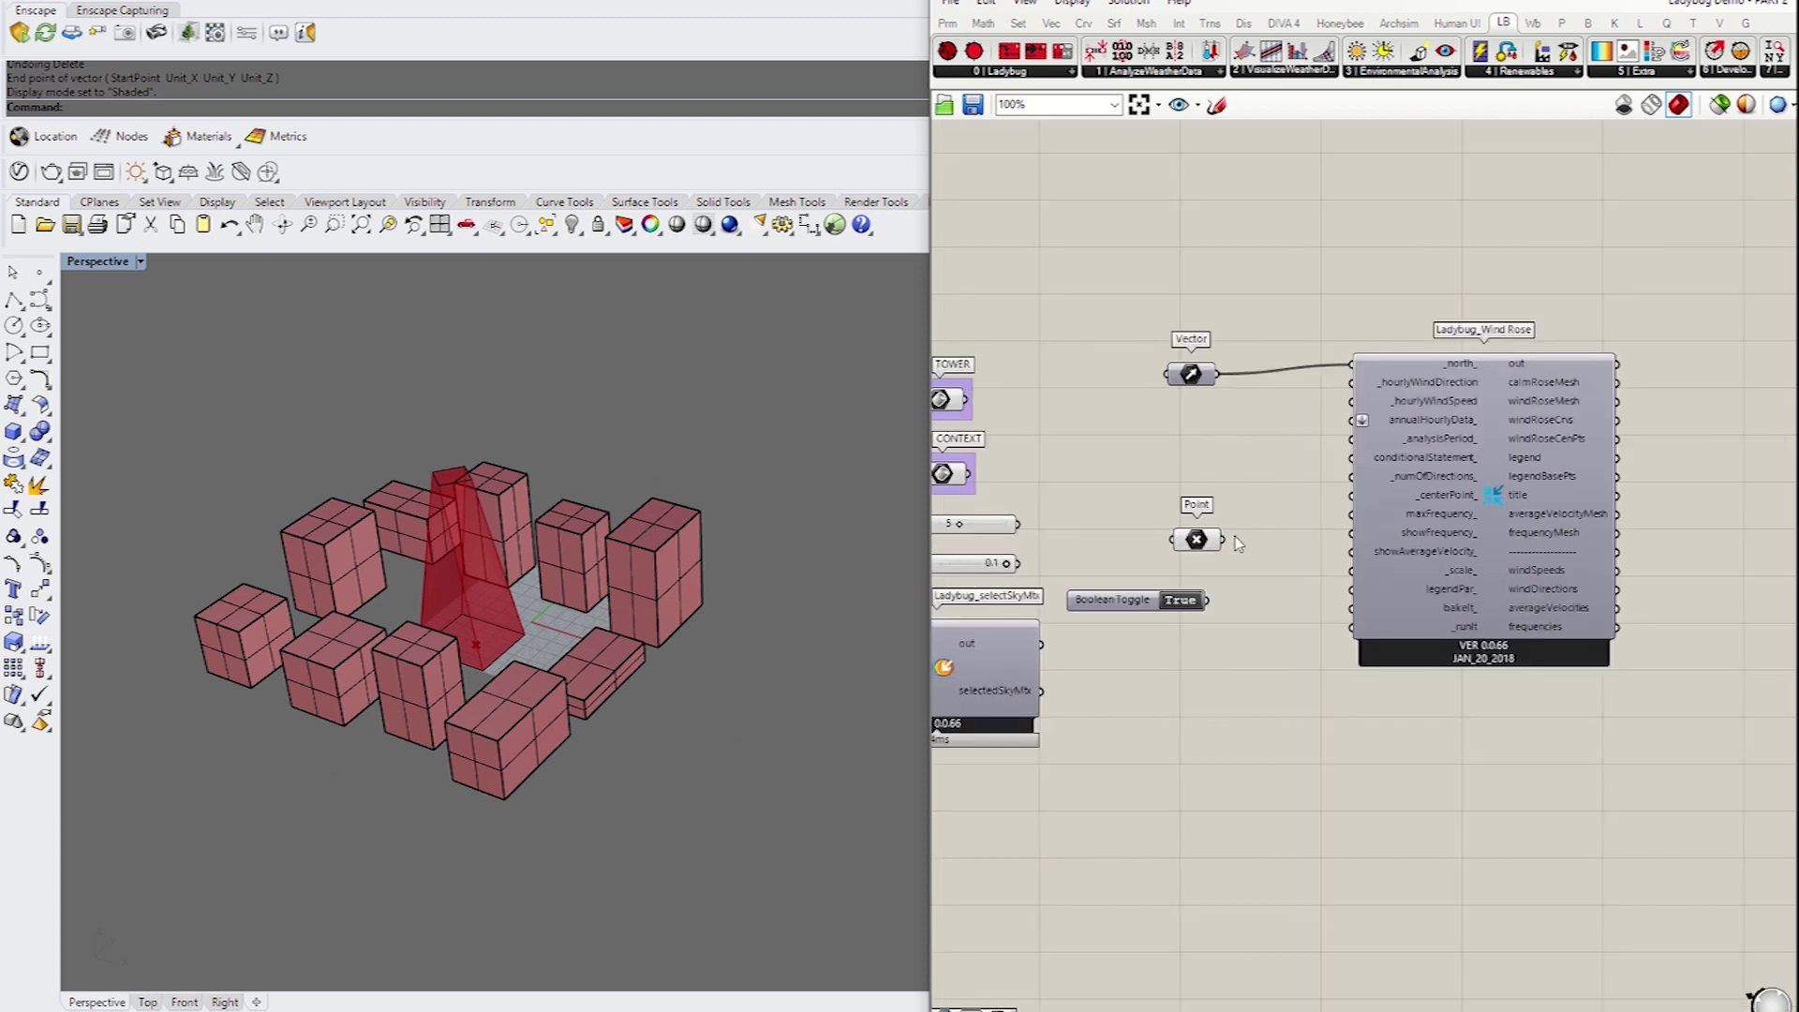
Connect the Import epw windDirection and windSpeed outputs to the Wind Rose's _hourlyWindDirection and _hourlyWindSpeed inputs
scroll(1400, 416, up, 3)
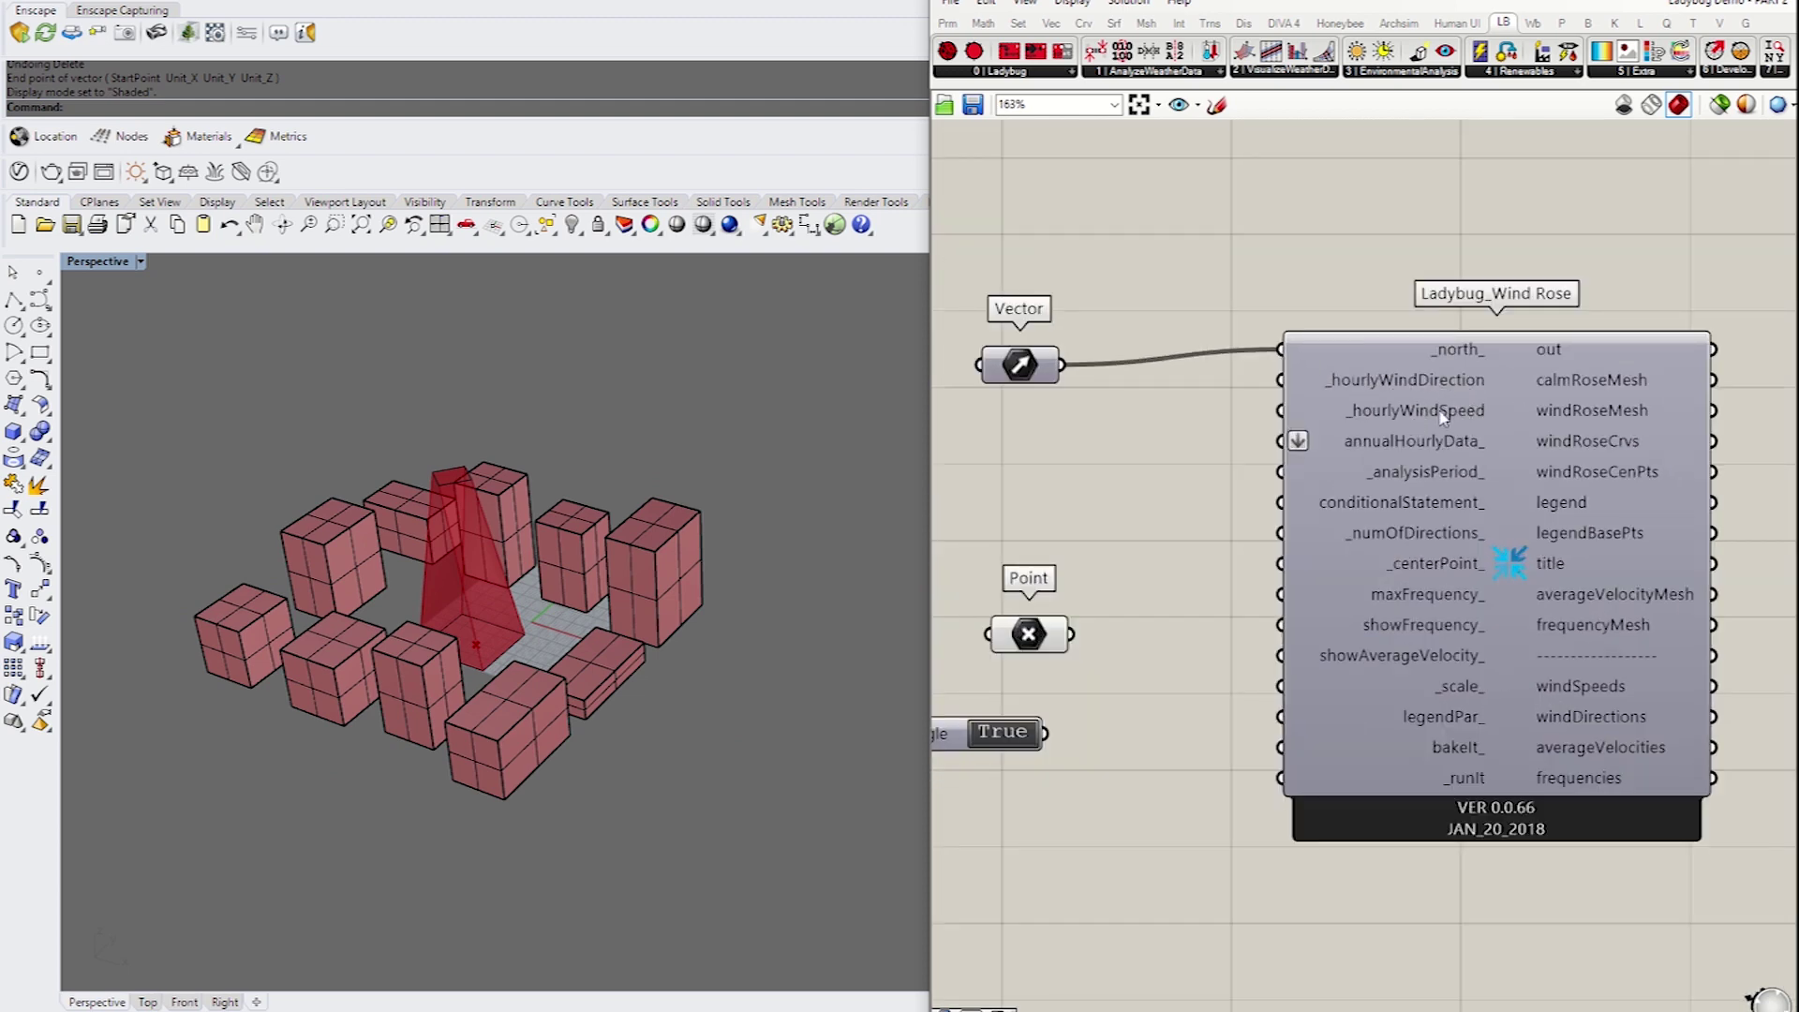
scroll(1440, 413, down, 7)
right_drag(1273, 599, 1534, 463)
right_drag(1237, 664, 1394, 527)
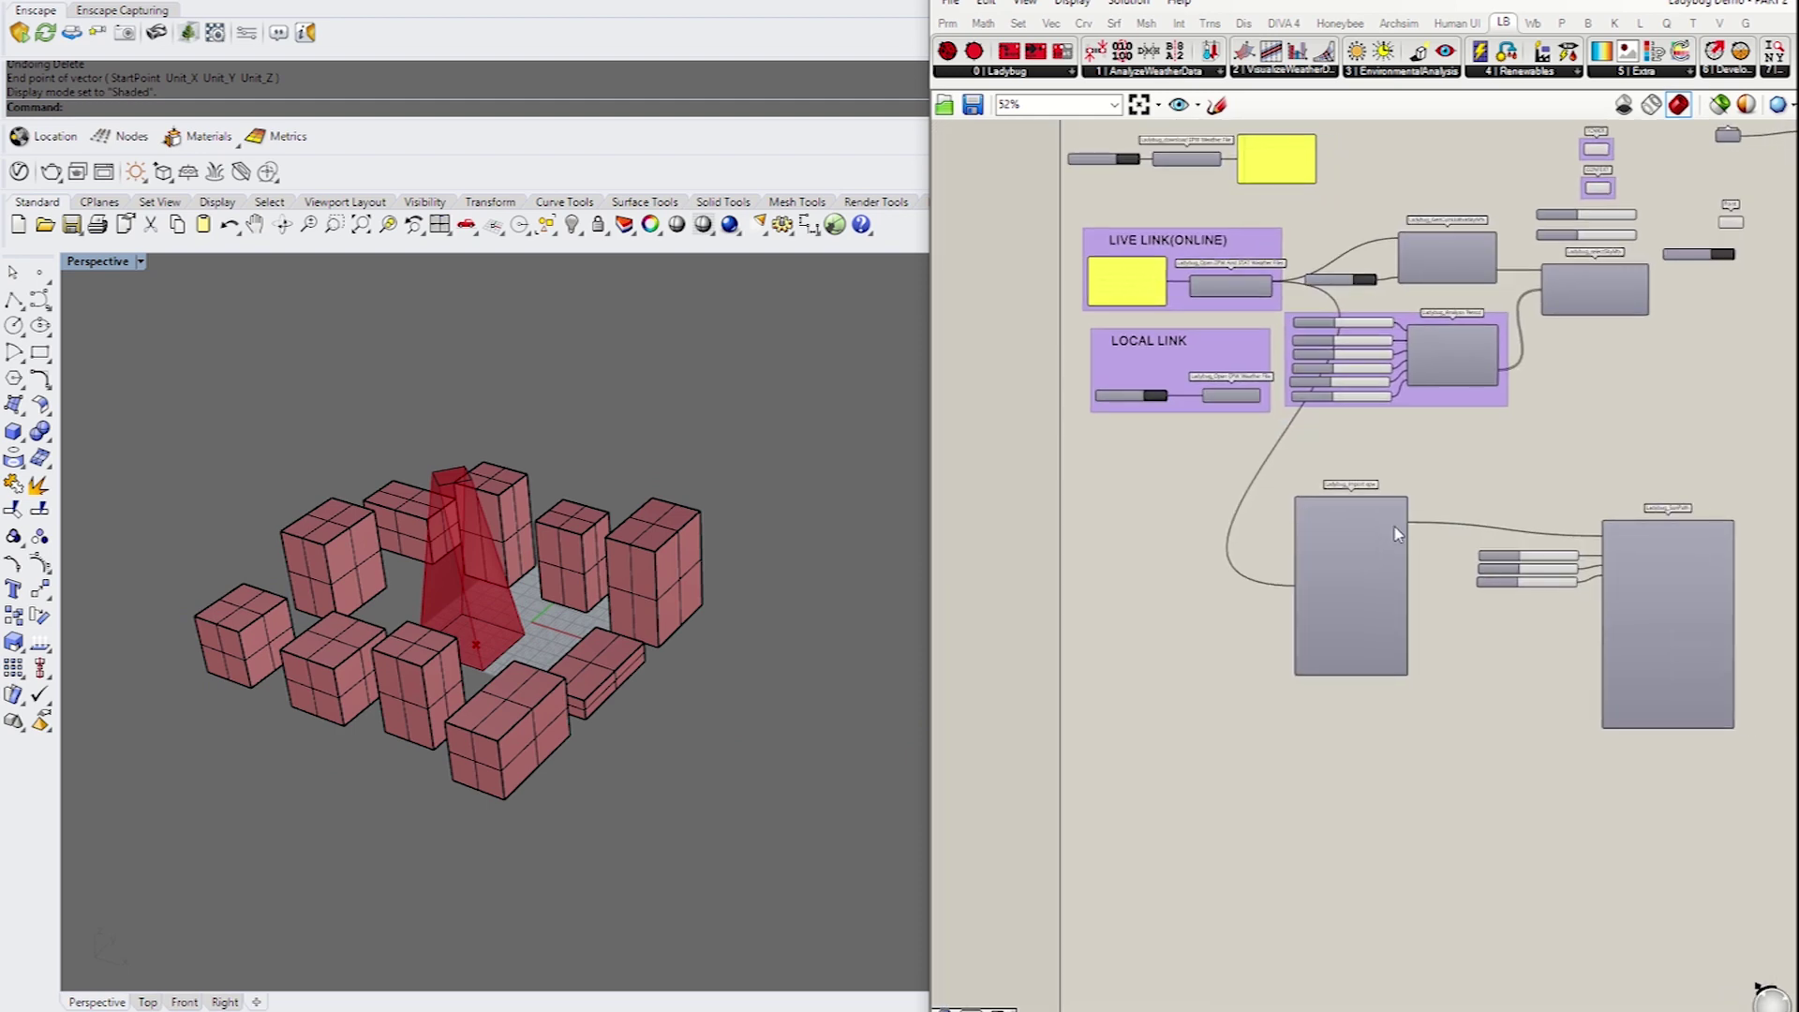
scroll(1398, 534, up, 5)
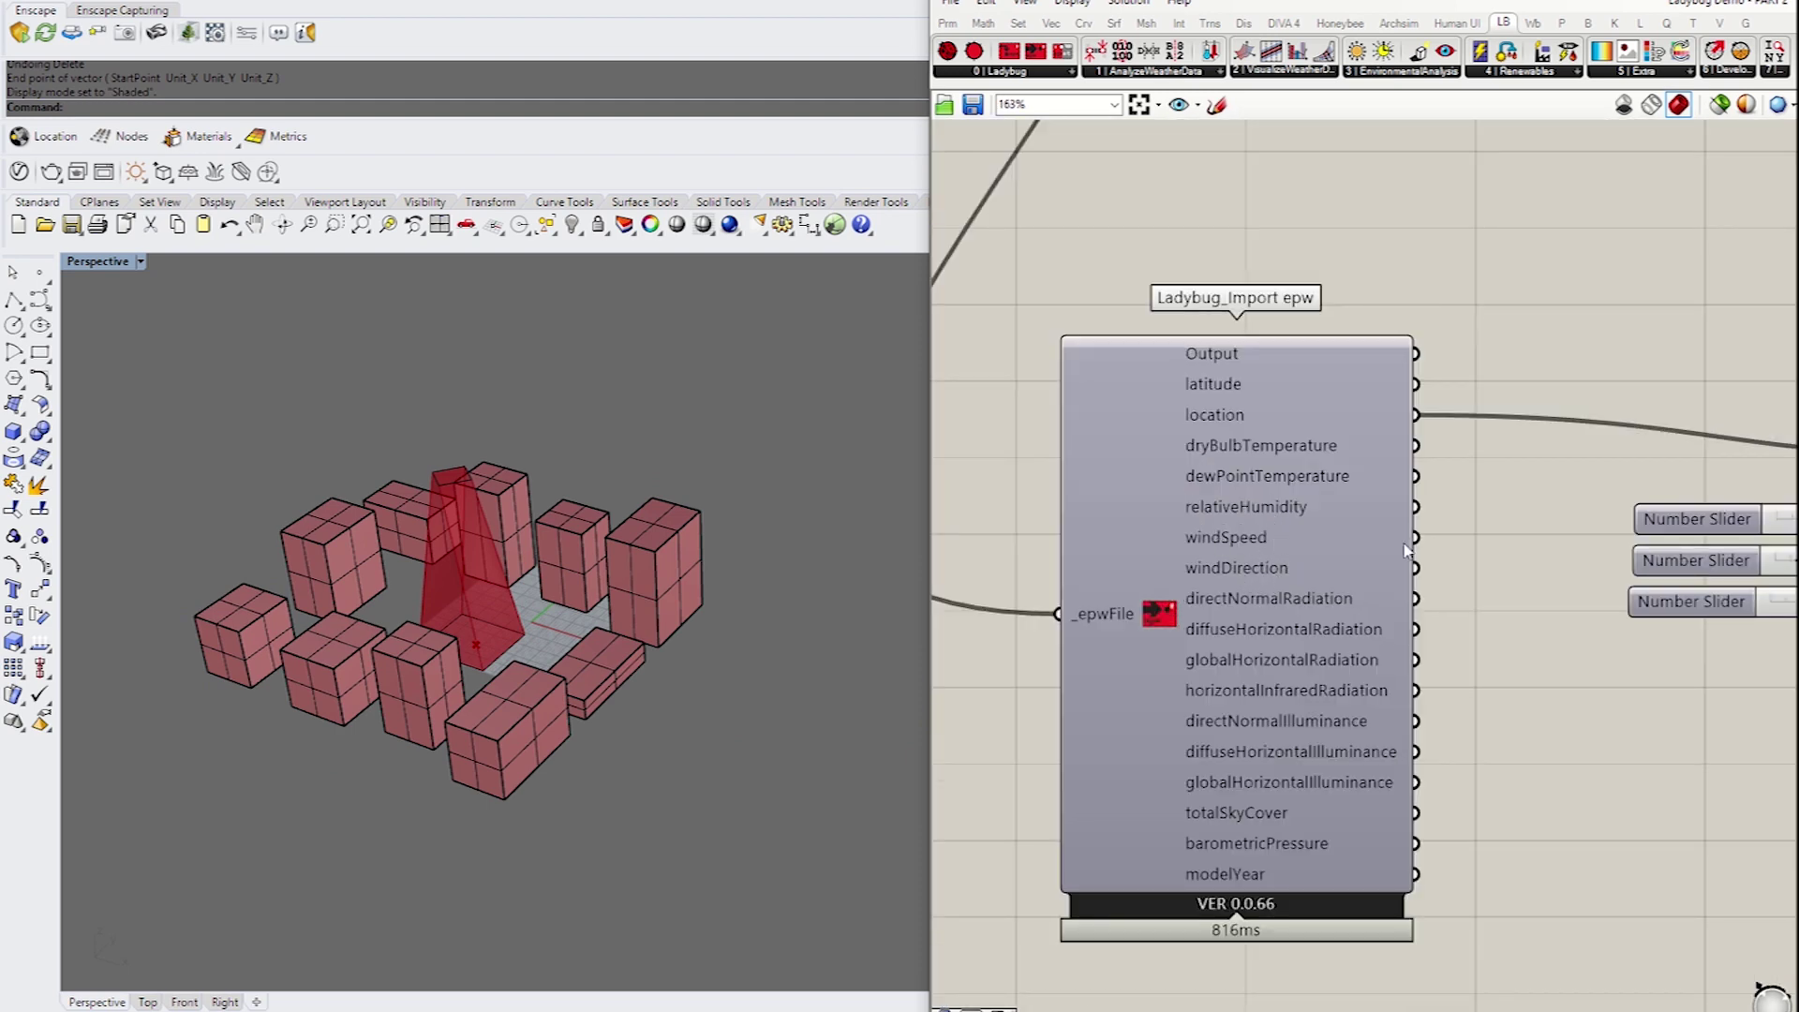
scroll(1478, 502, down, 6)
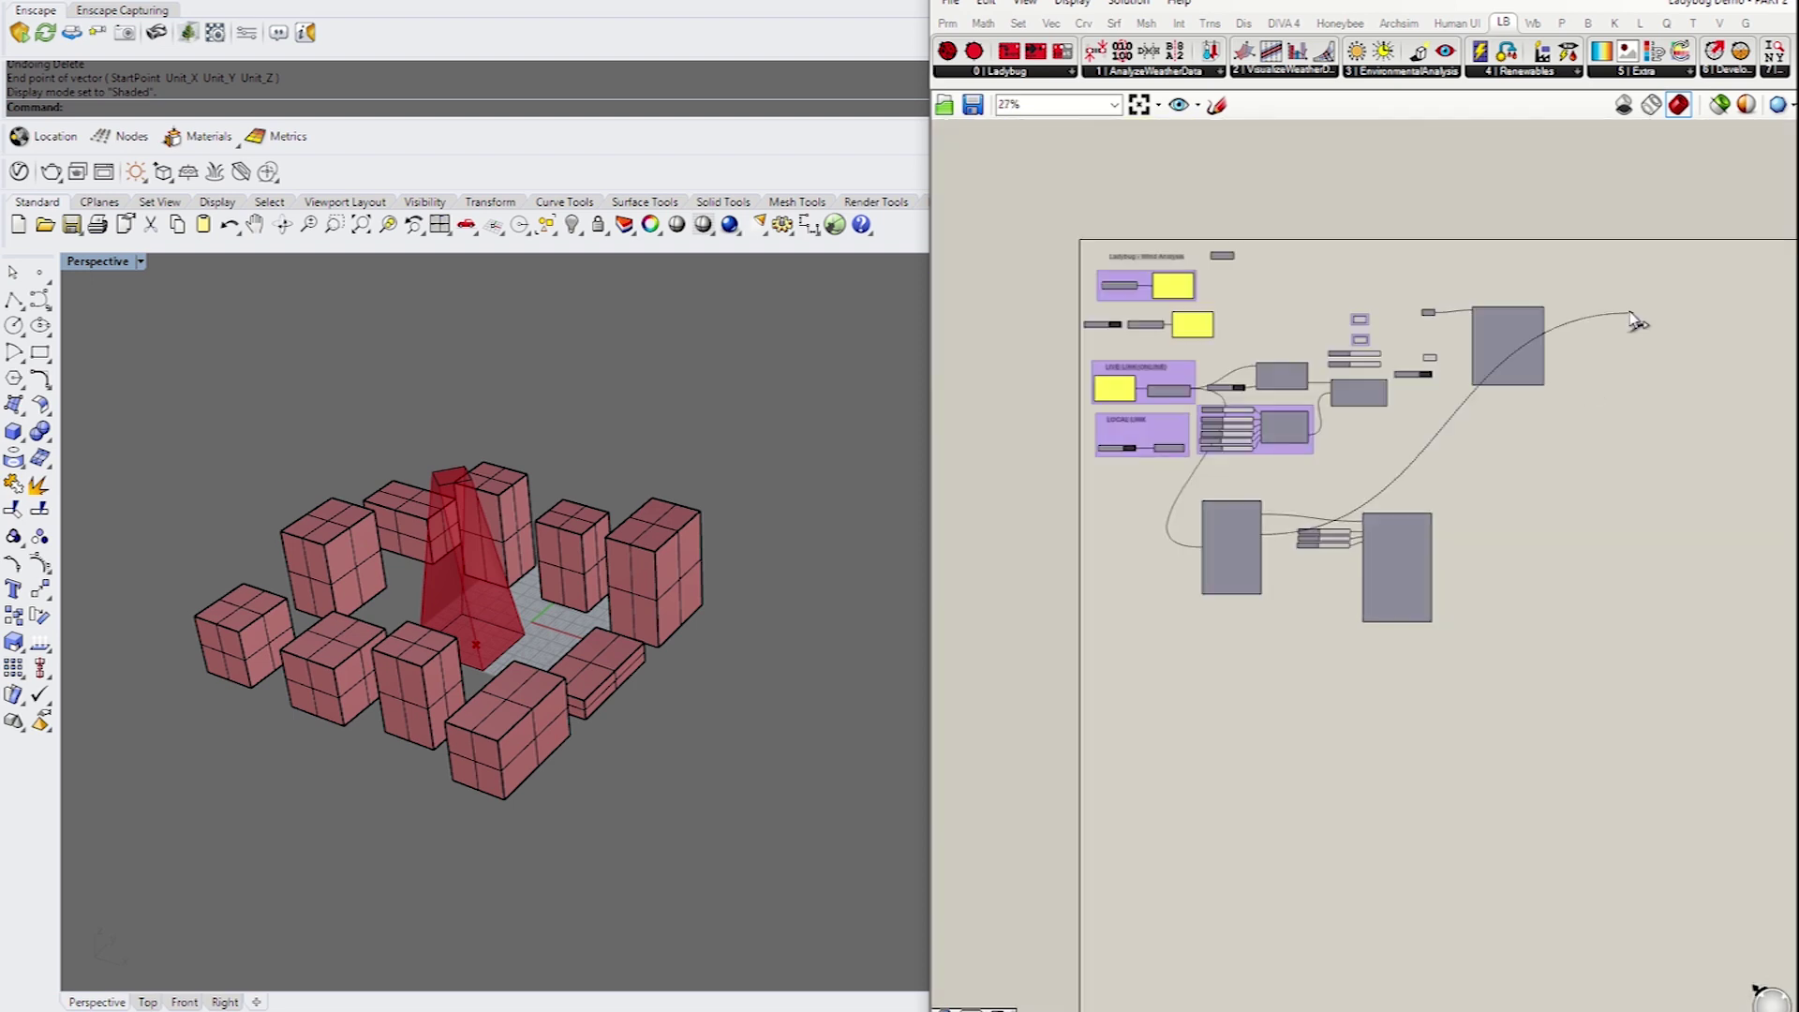
drag(1631, 315, 1254, 329)
scroll(1537, 321, up, 6)
scroll(1256, 330, down, 6)
scroll(1154, 604, up, 3)
drag(1148, 597, 1133, 594)
scroll(1128, 595, up, 3)
scroll(1219, 594, down, 3)
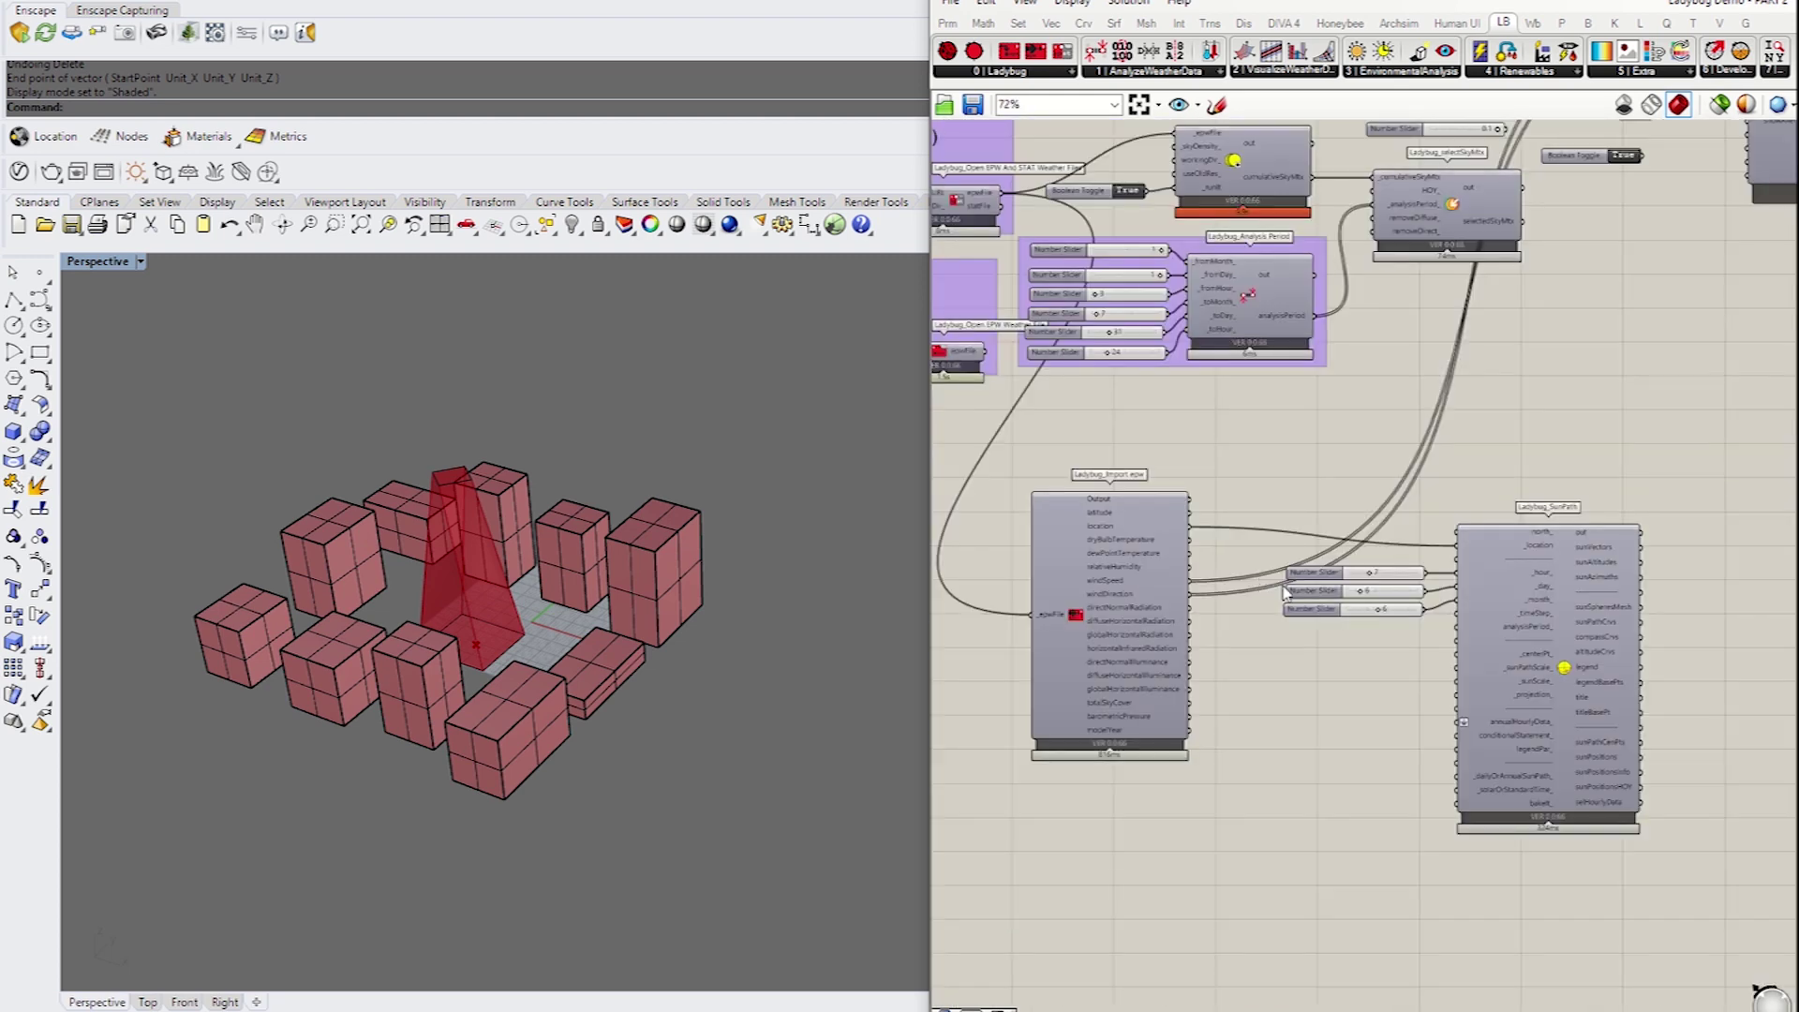
Connect the Analysis Period component's analysisPeriod output to the Wind Rose's _analysisPeriod_ input
right_drag(1285, 592, 625, 955)
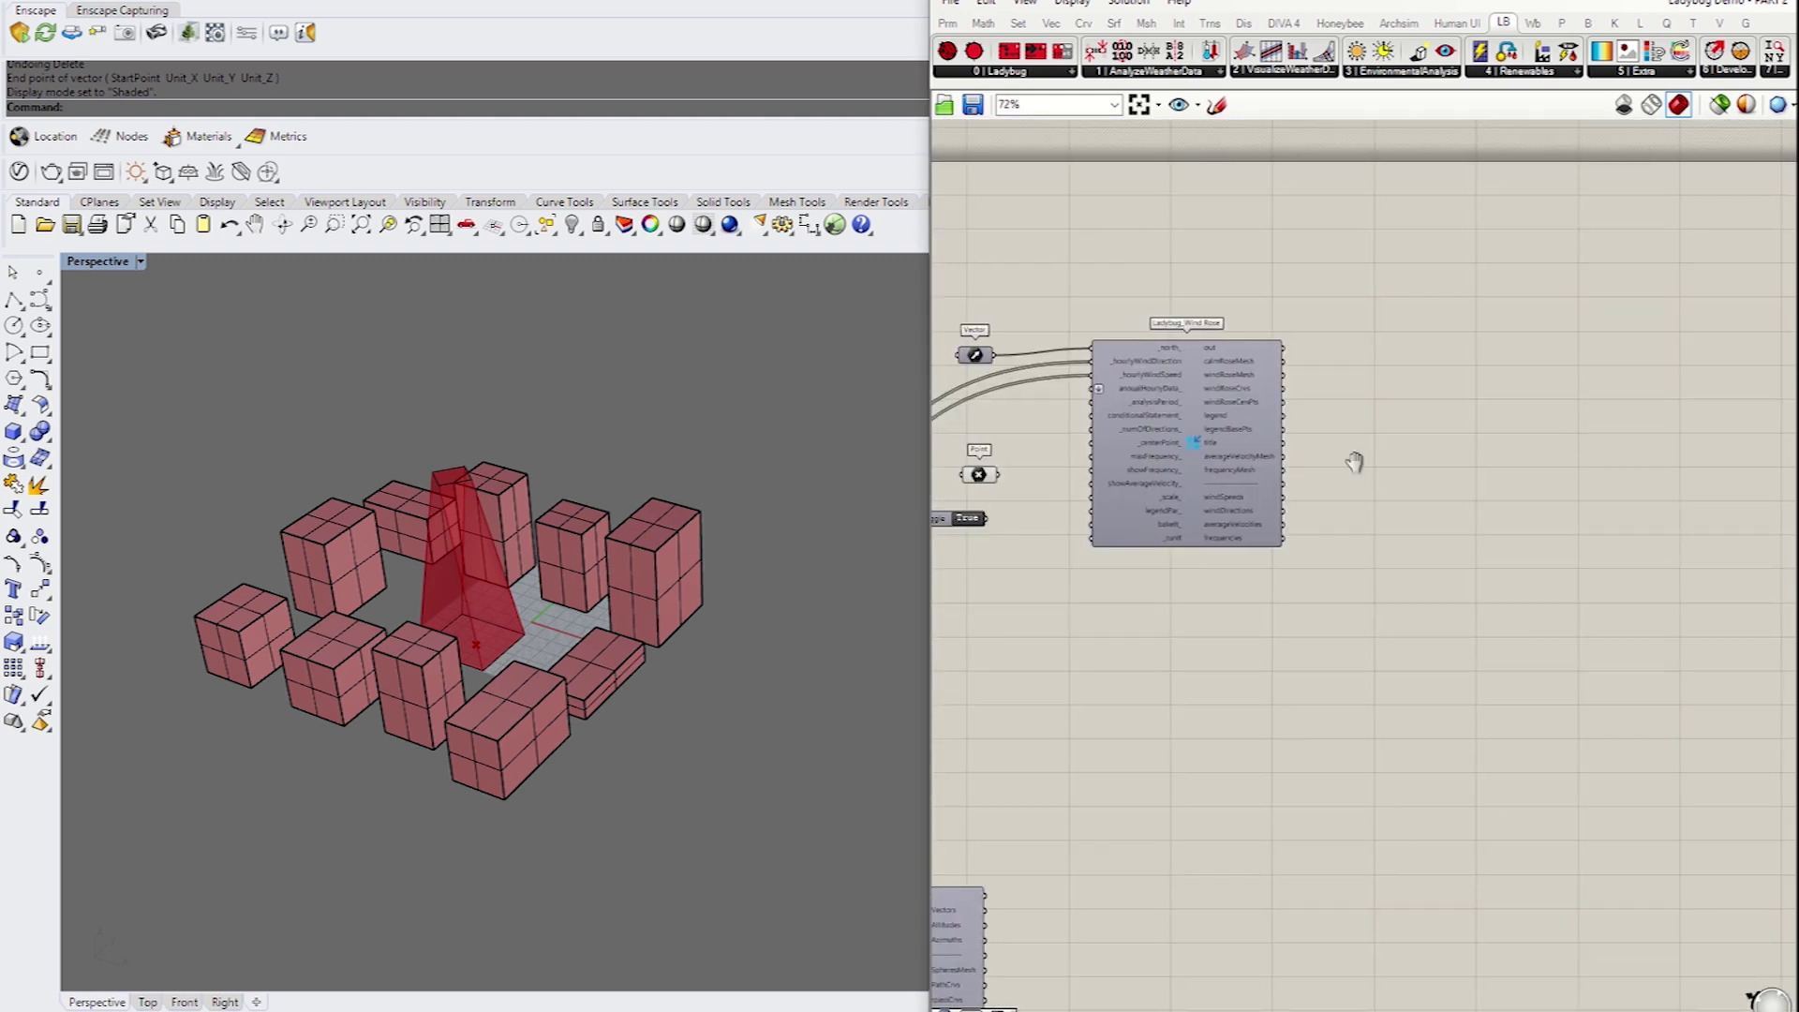
click(1187, 431)
scroll(1278, 465, up, 4)
right_drag(1187, 466, 1351, 485)
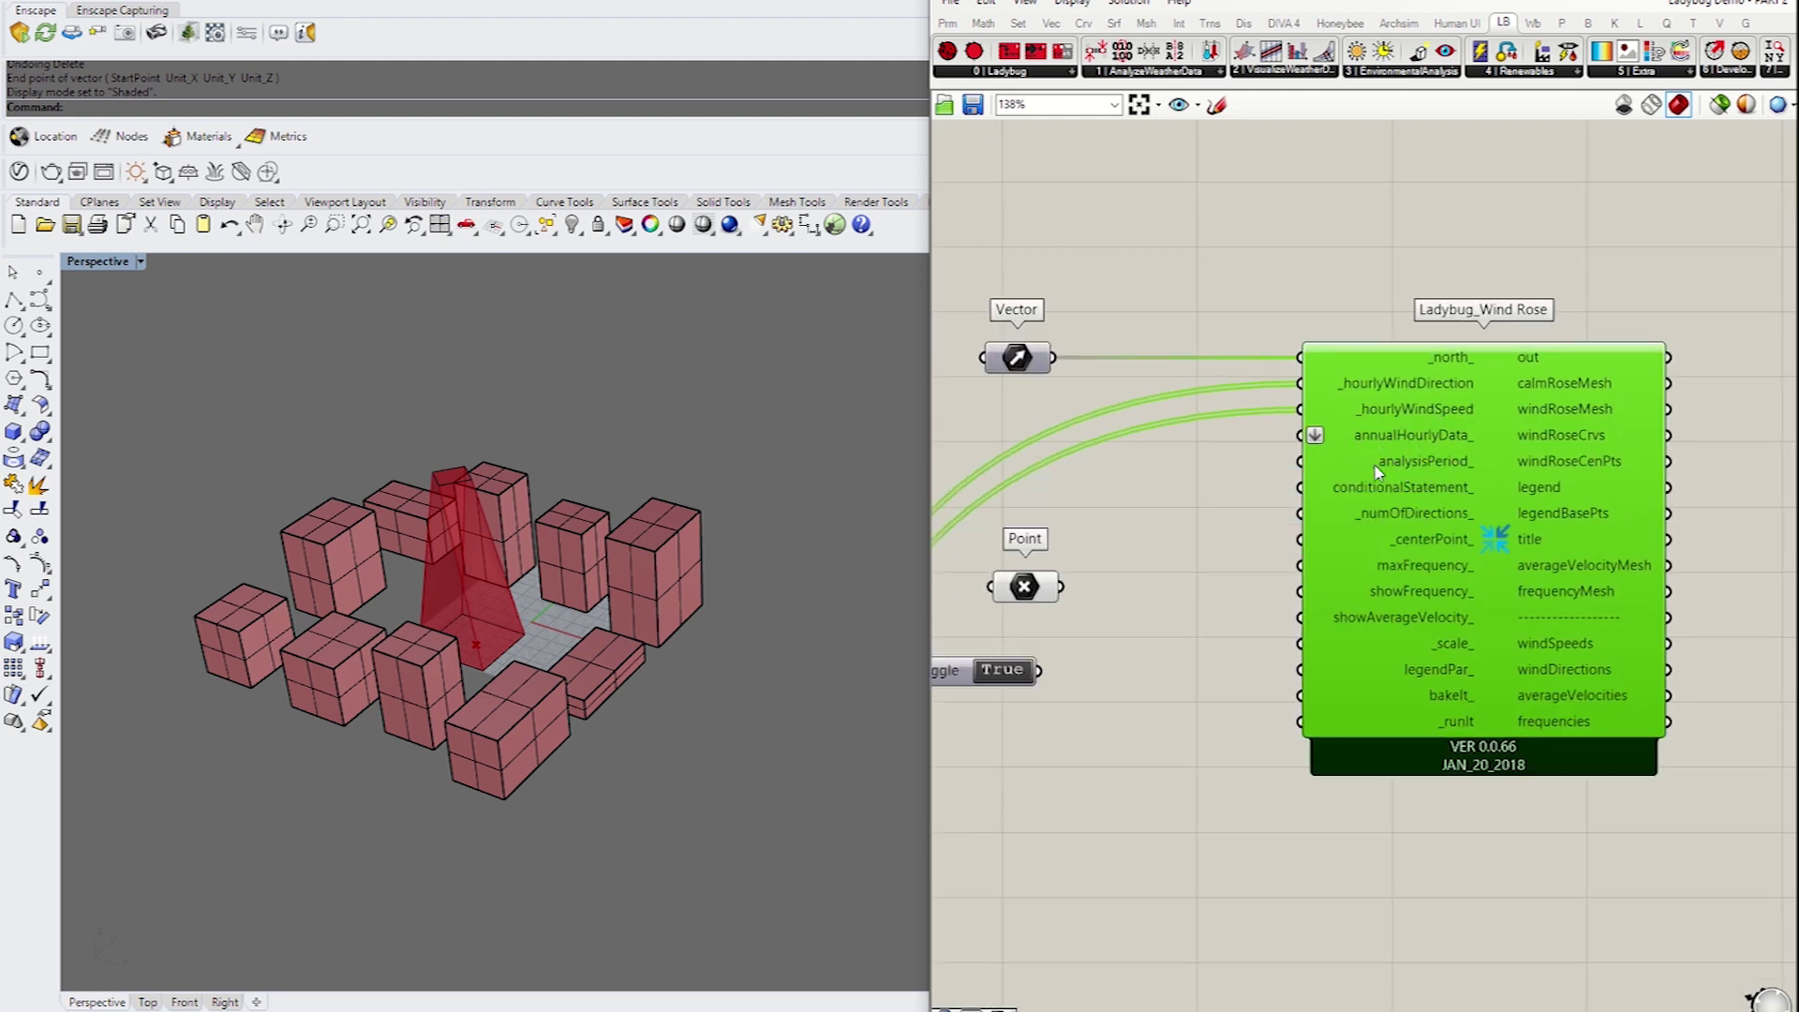
right_drag(1264, 491, 1458, 471)
scroll(1162, 726, down, 3)
right_drag(1162, 726, 1569, 500)
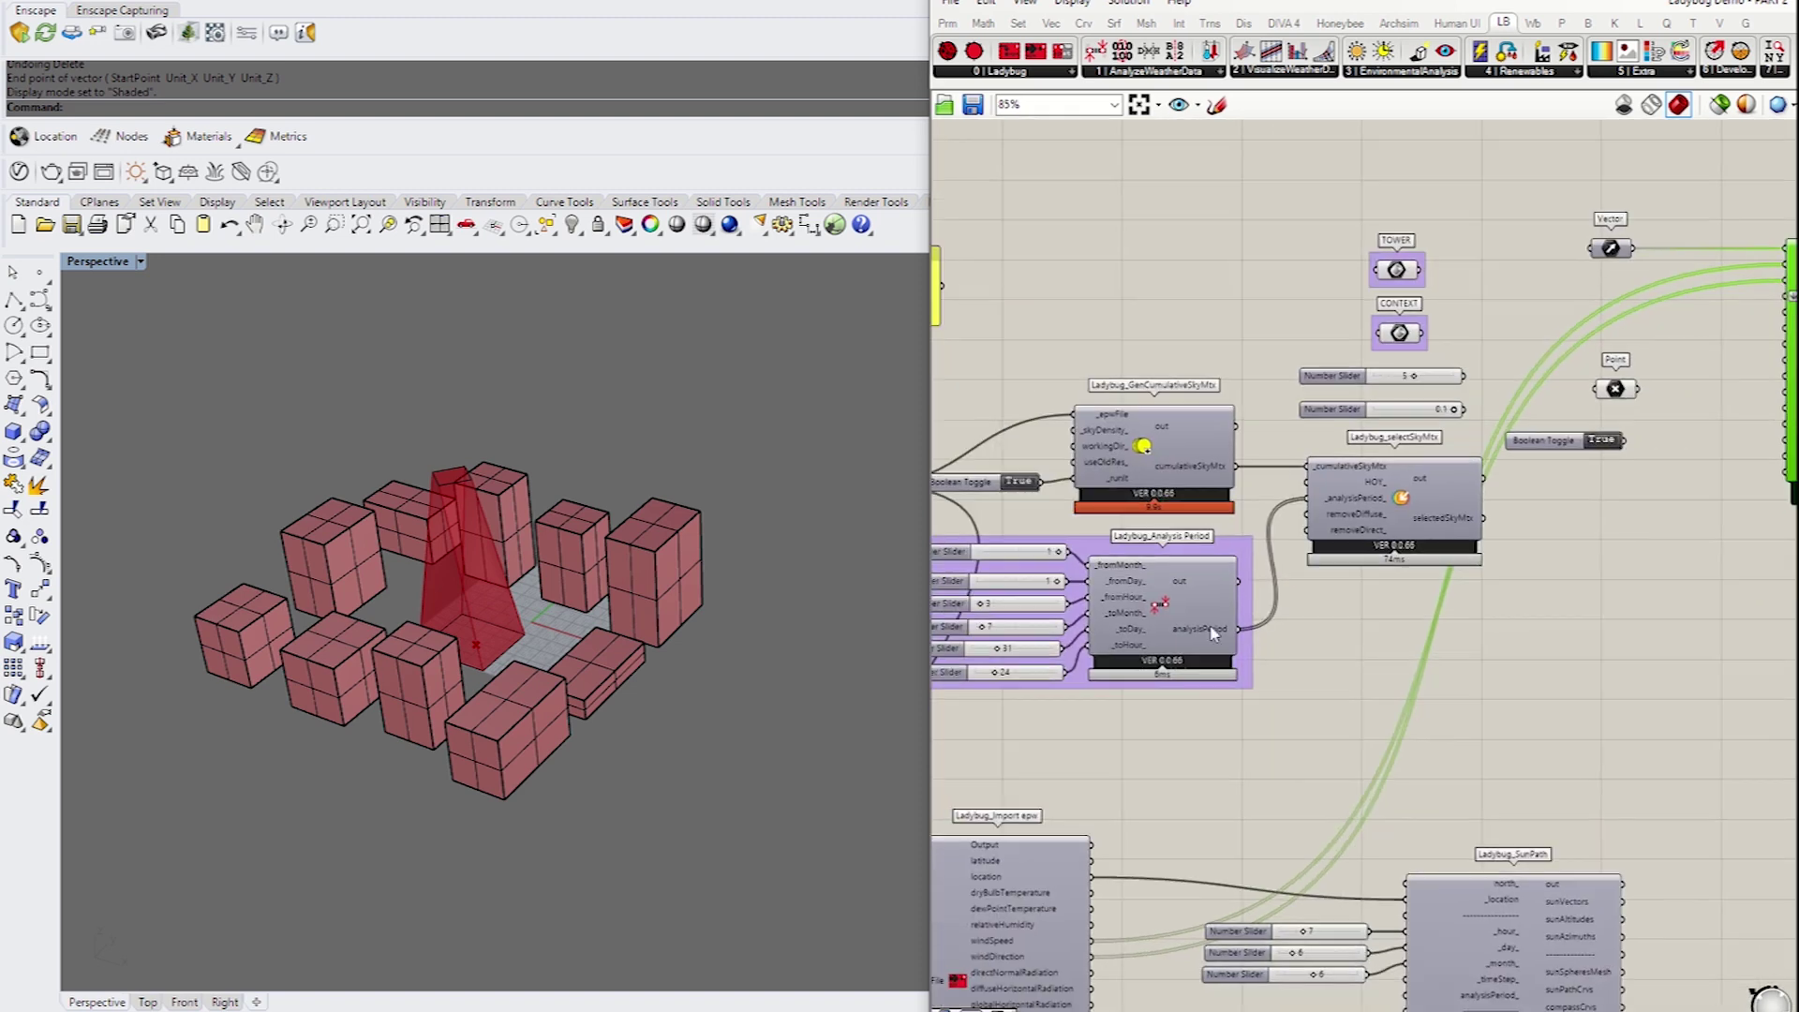
click(1171, 643)
drag(1170, 642, 1386, 460)
scroll(1277, 544, down, 3)
scroll(1627, 422, up, 5)
drag(1587, 489, 1580, 453)
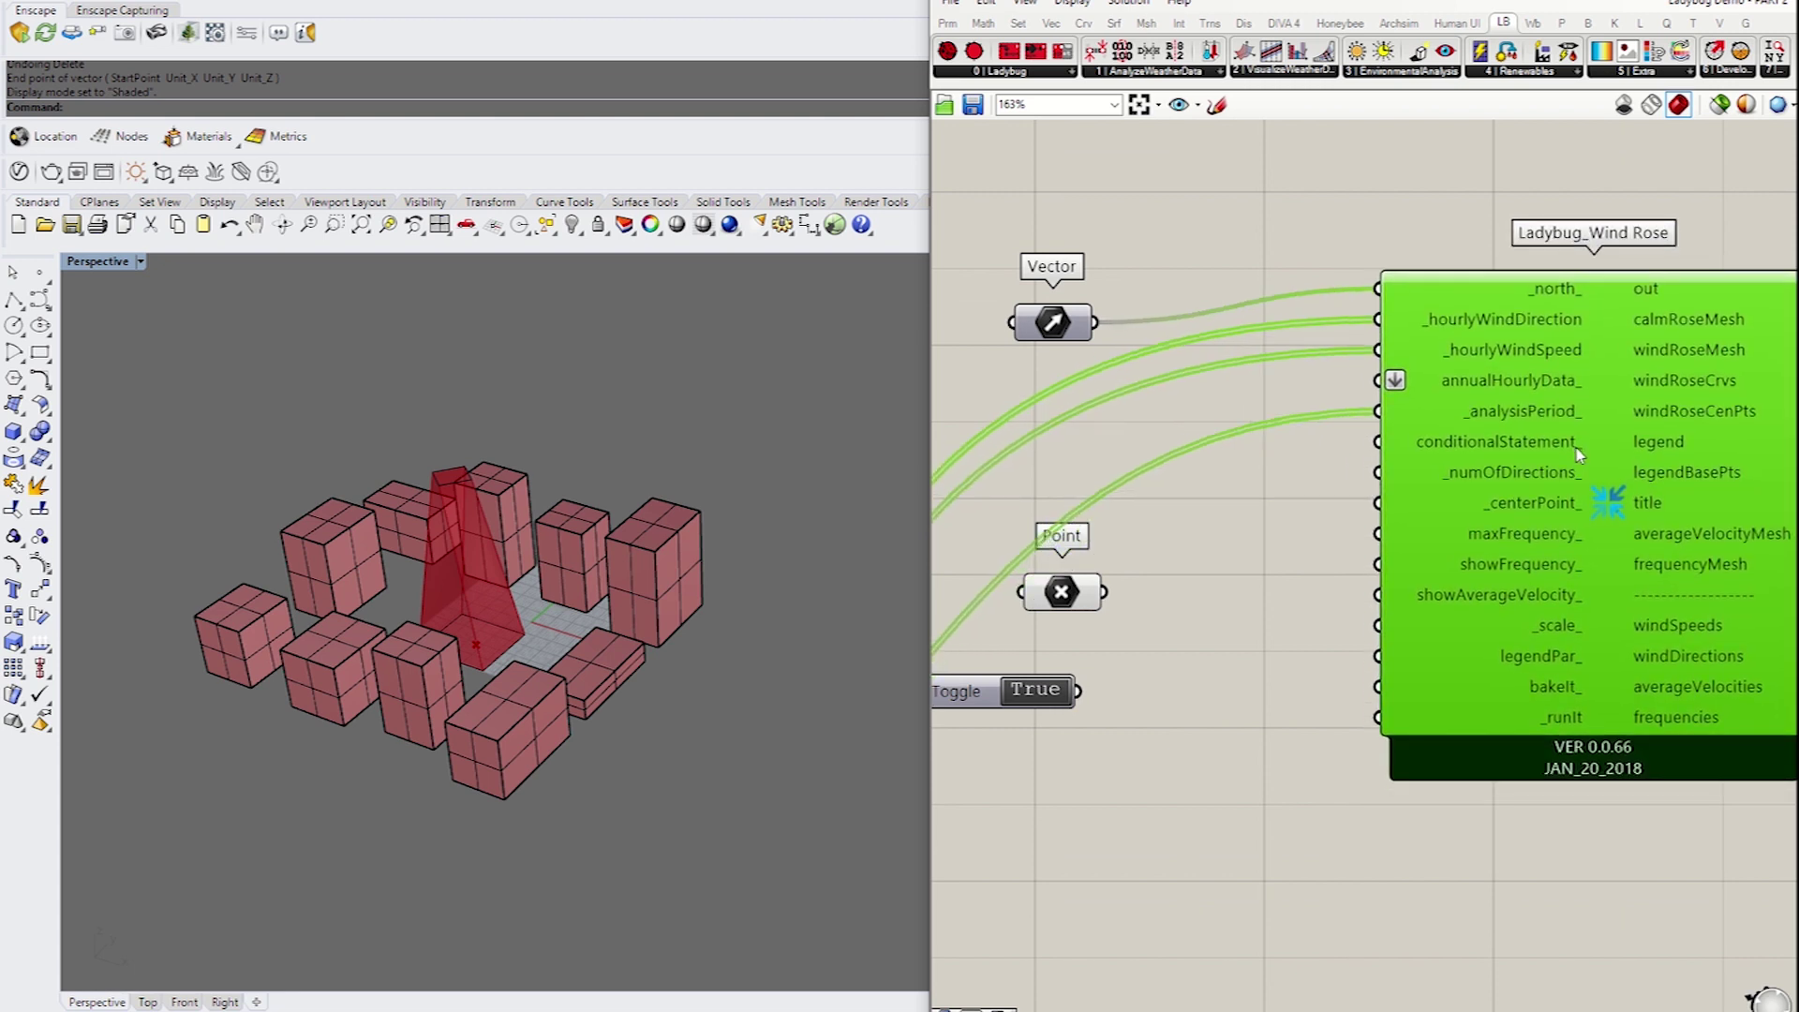
Connect the Point parameter to the Wind Rose's _centerPoint_ input and align the two components
mouse_move(1538, 453)
drag(1106, 592, 1377, 503)
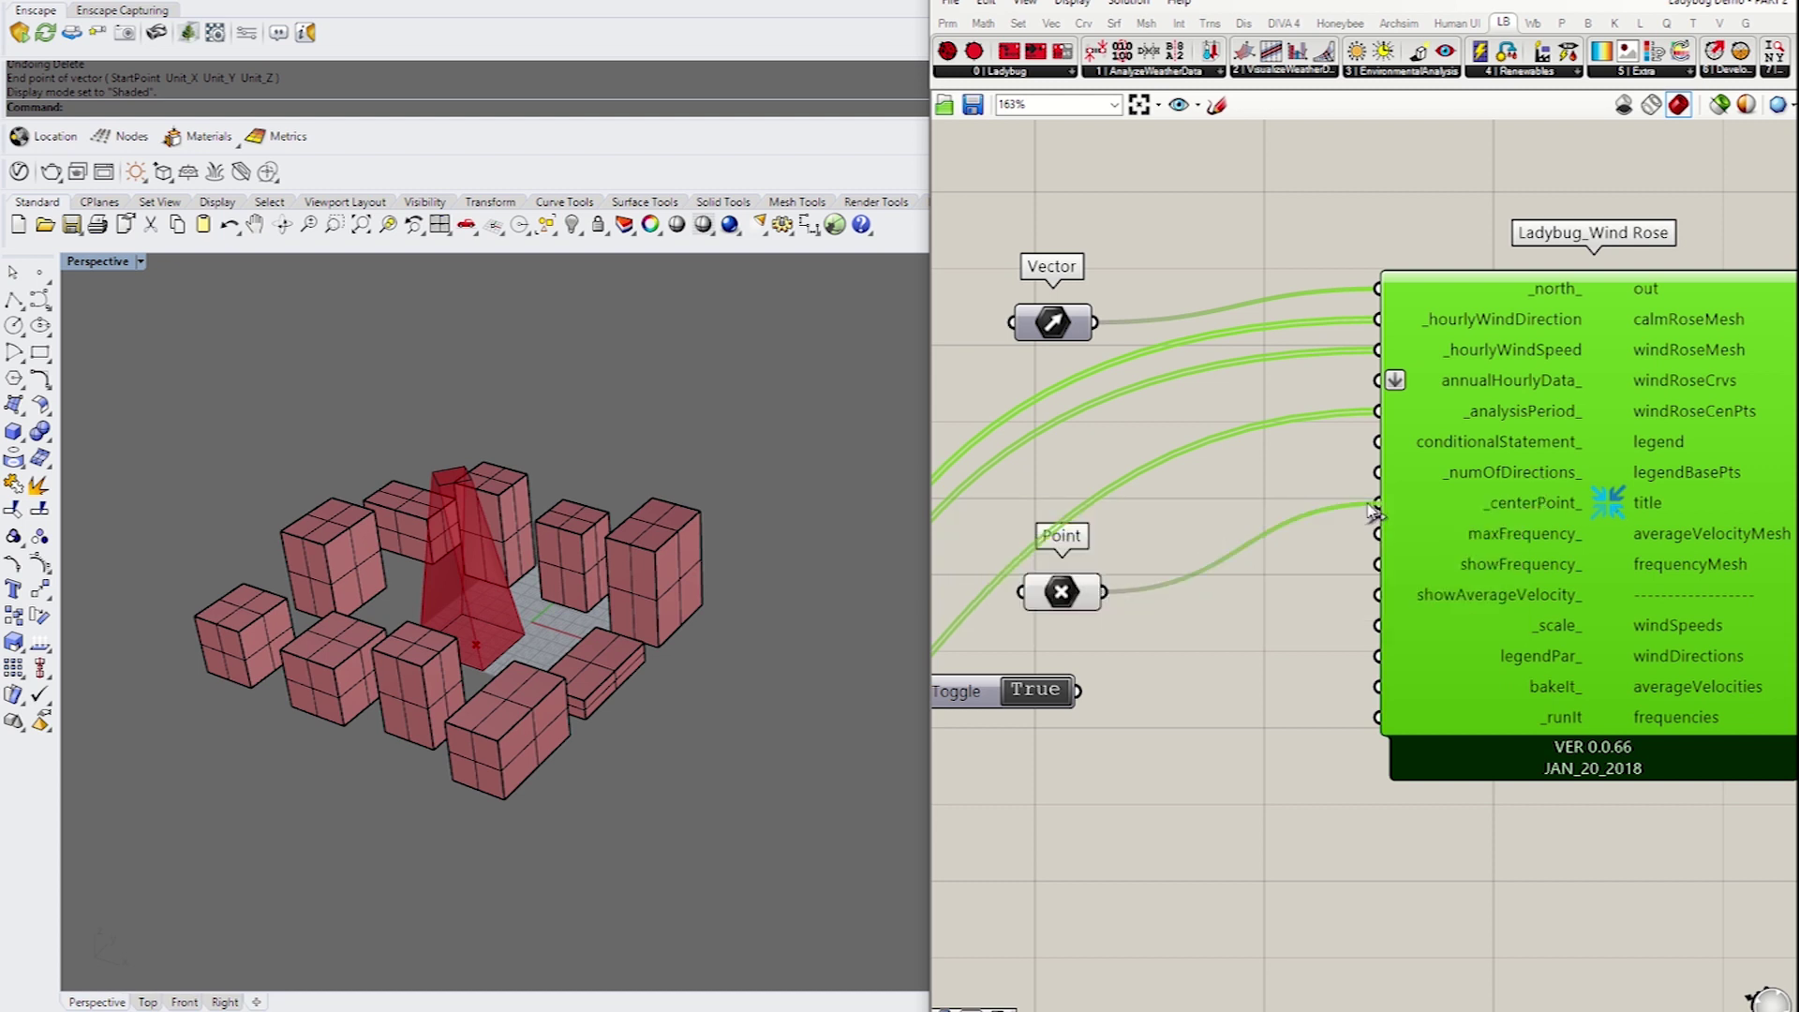
drag(1091, 589, 1267, 519)
drag(1502, 537, 1508, 559)
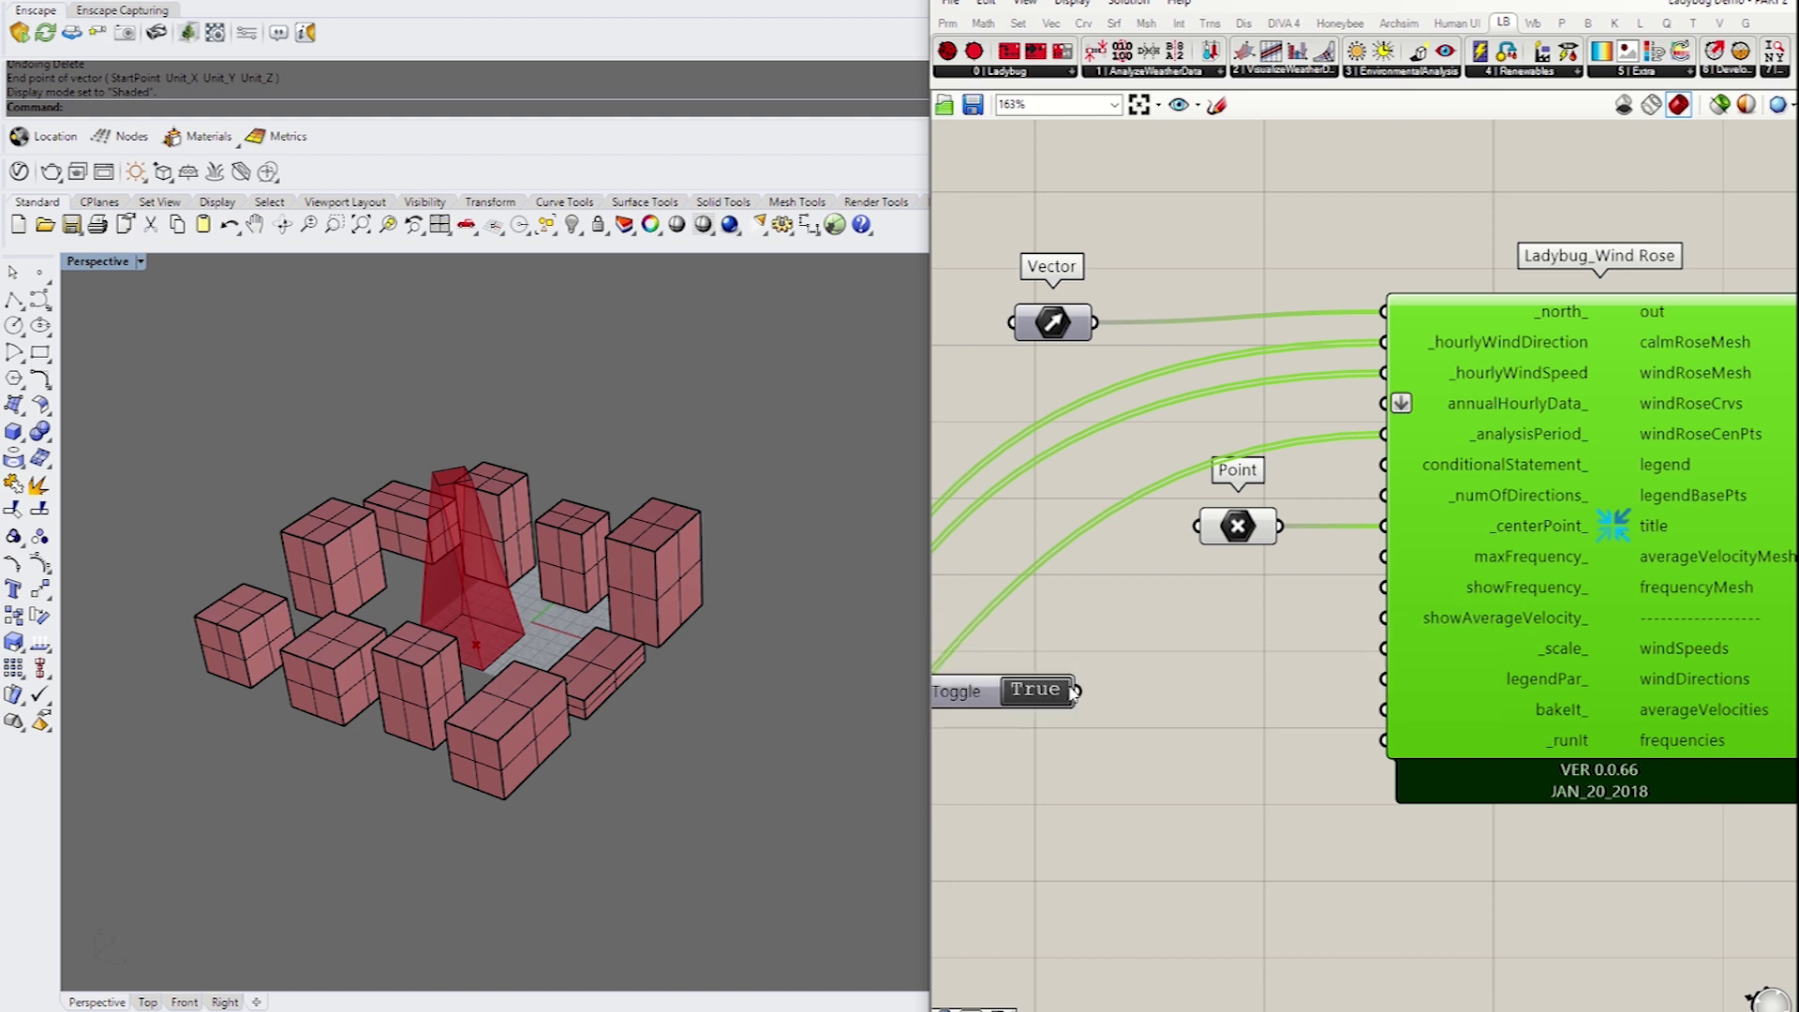
Add a Boolean Toggle set to False and connect it to the Wind Rose's showFrequency_ input
drag(984, 697, 1153, 631)
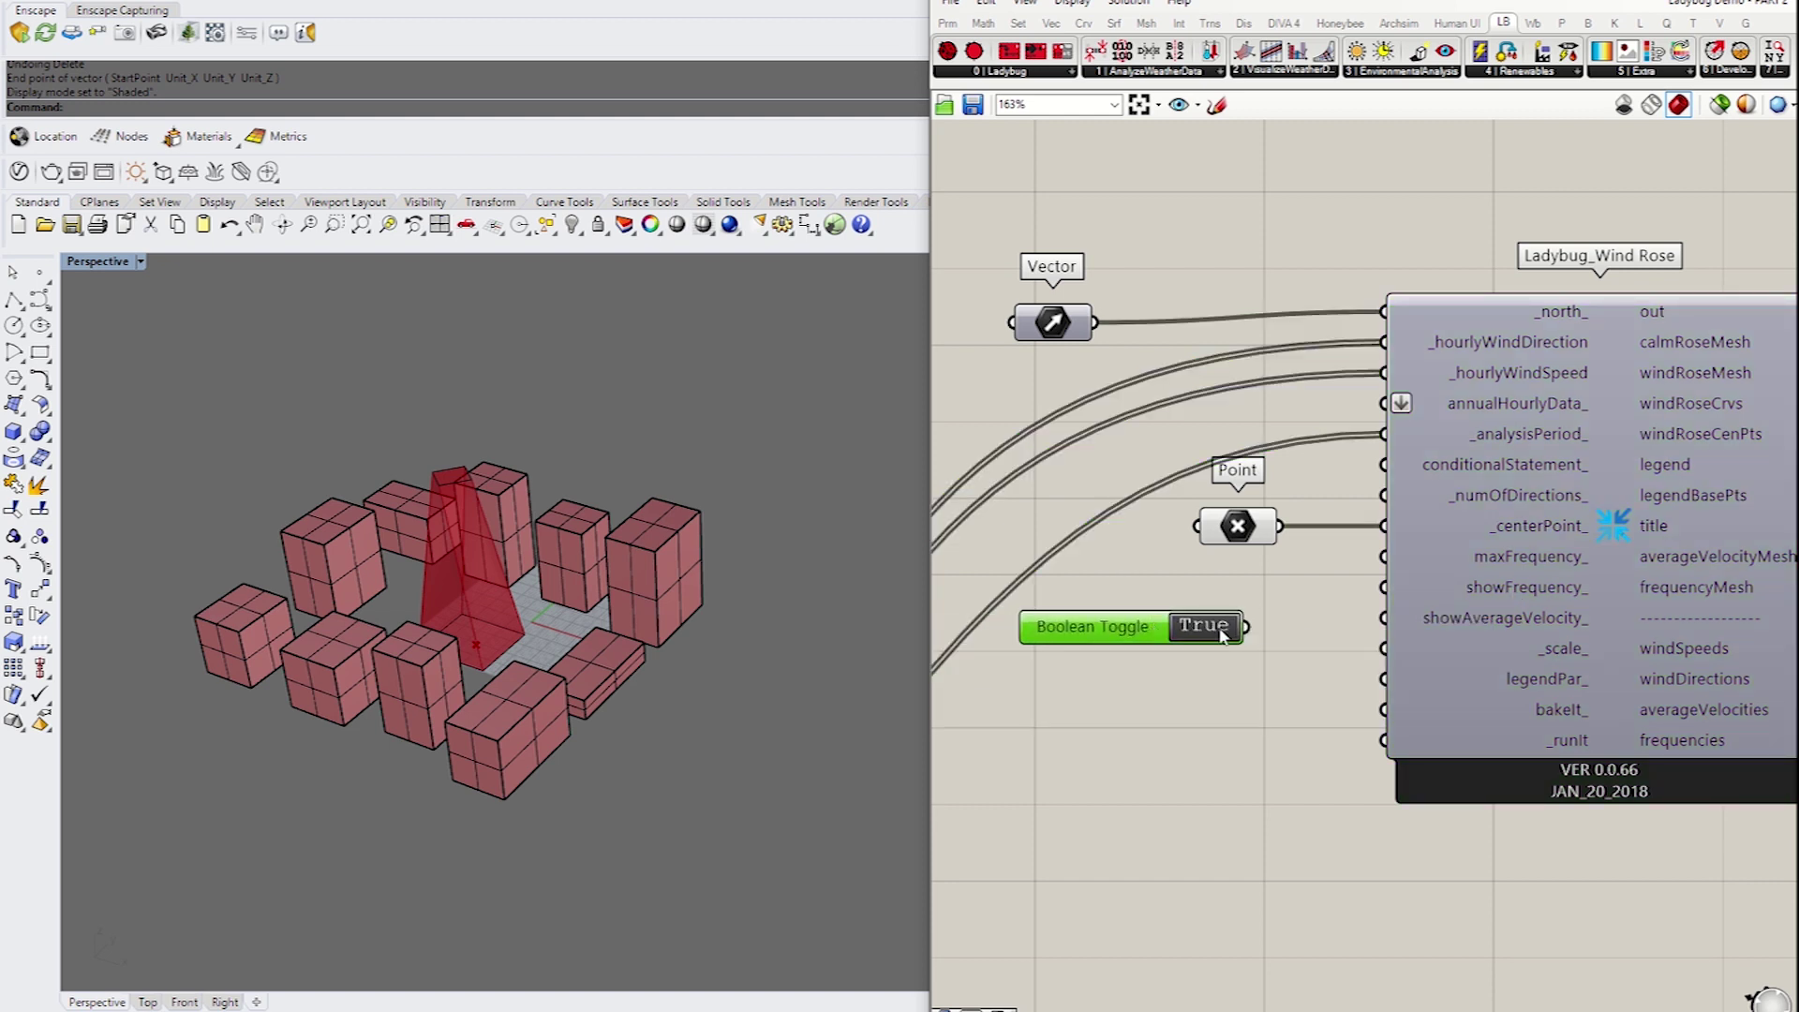
key(ctrl+z)
double_click(1160, 611)
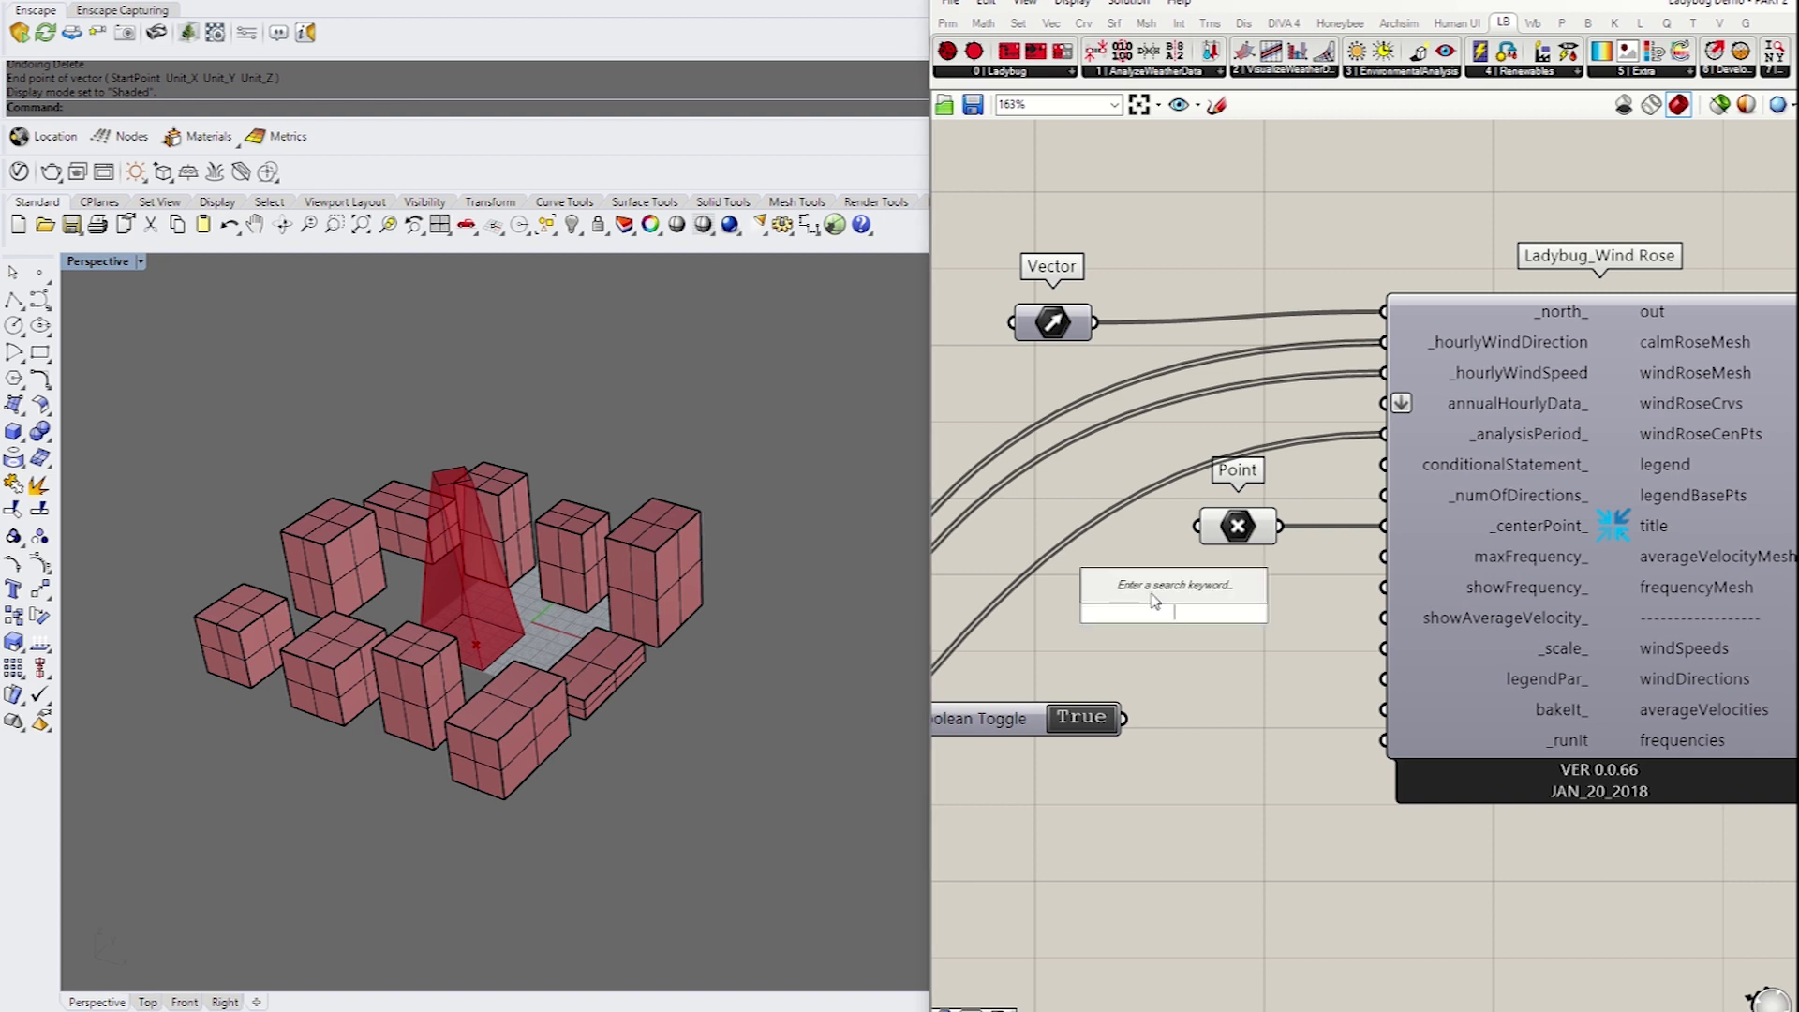
text(boolean toggle)
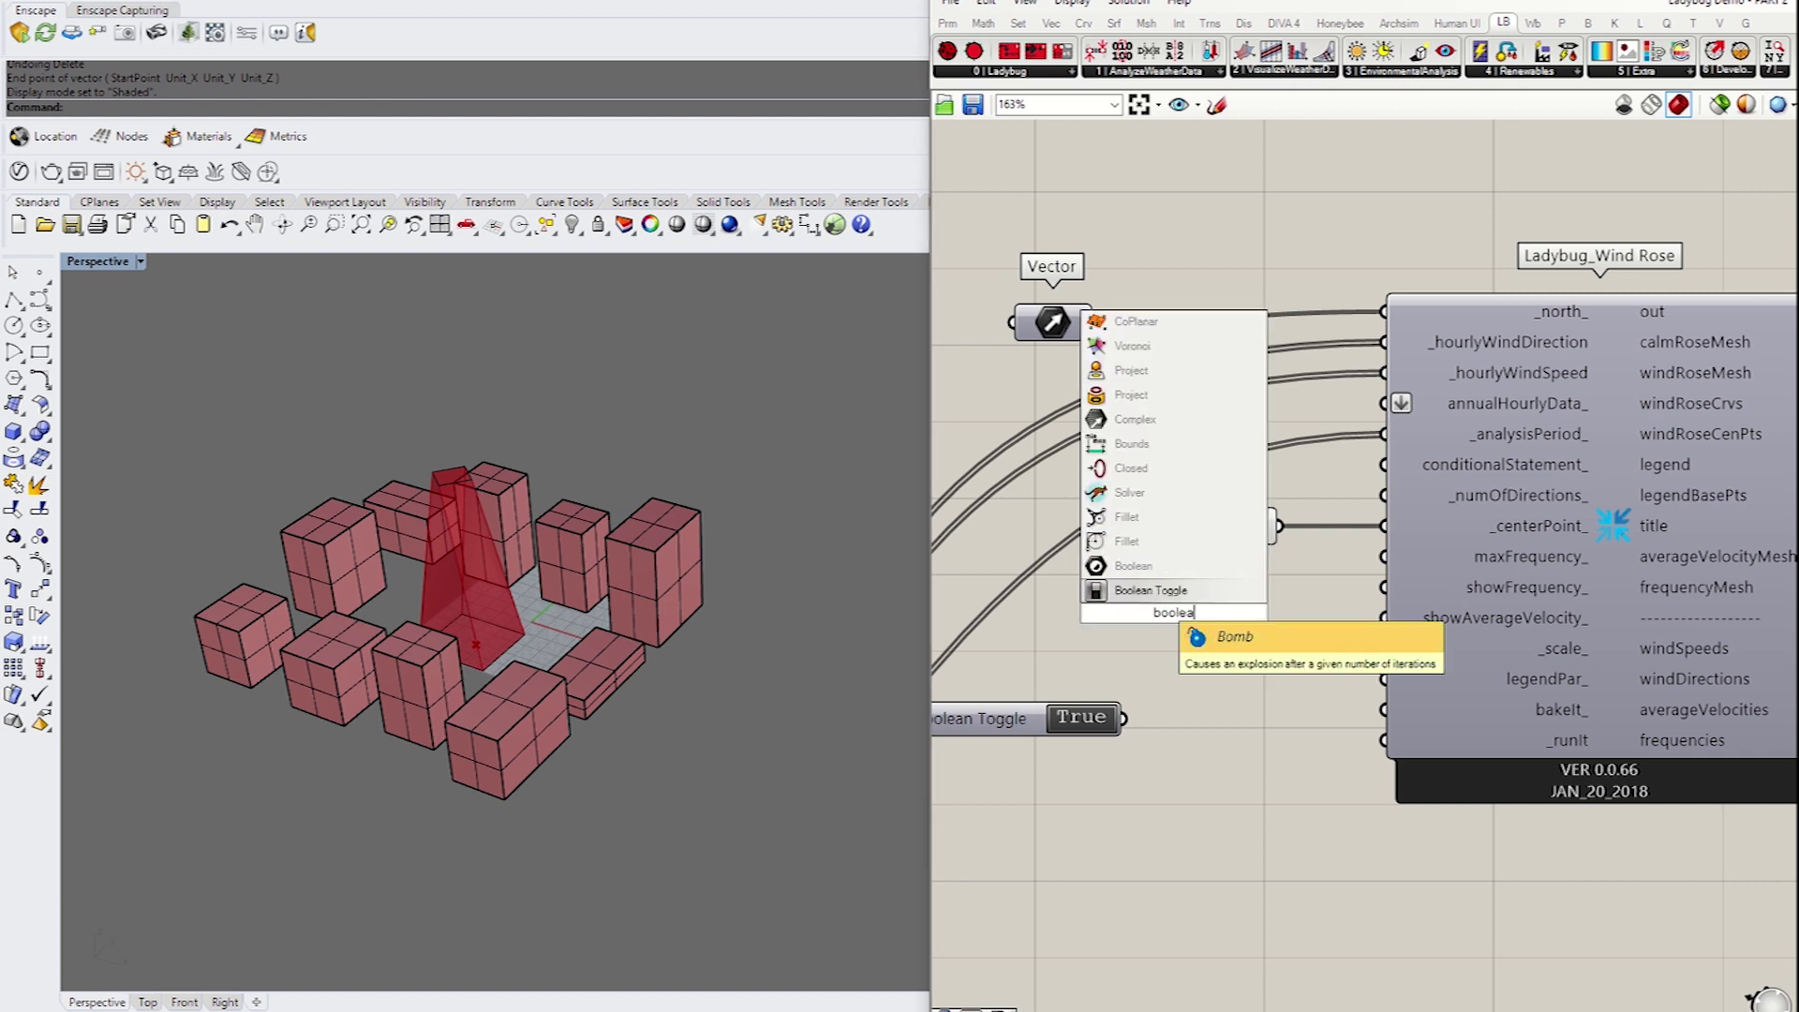
key(Return)
drag(1289, 612, 1379, 587)
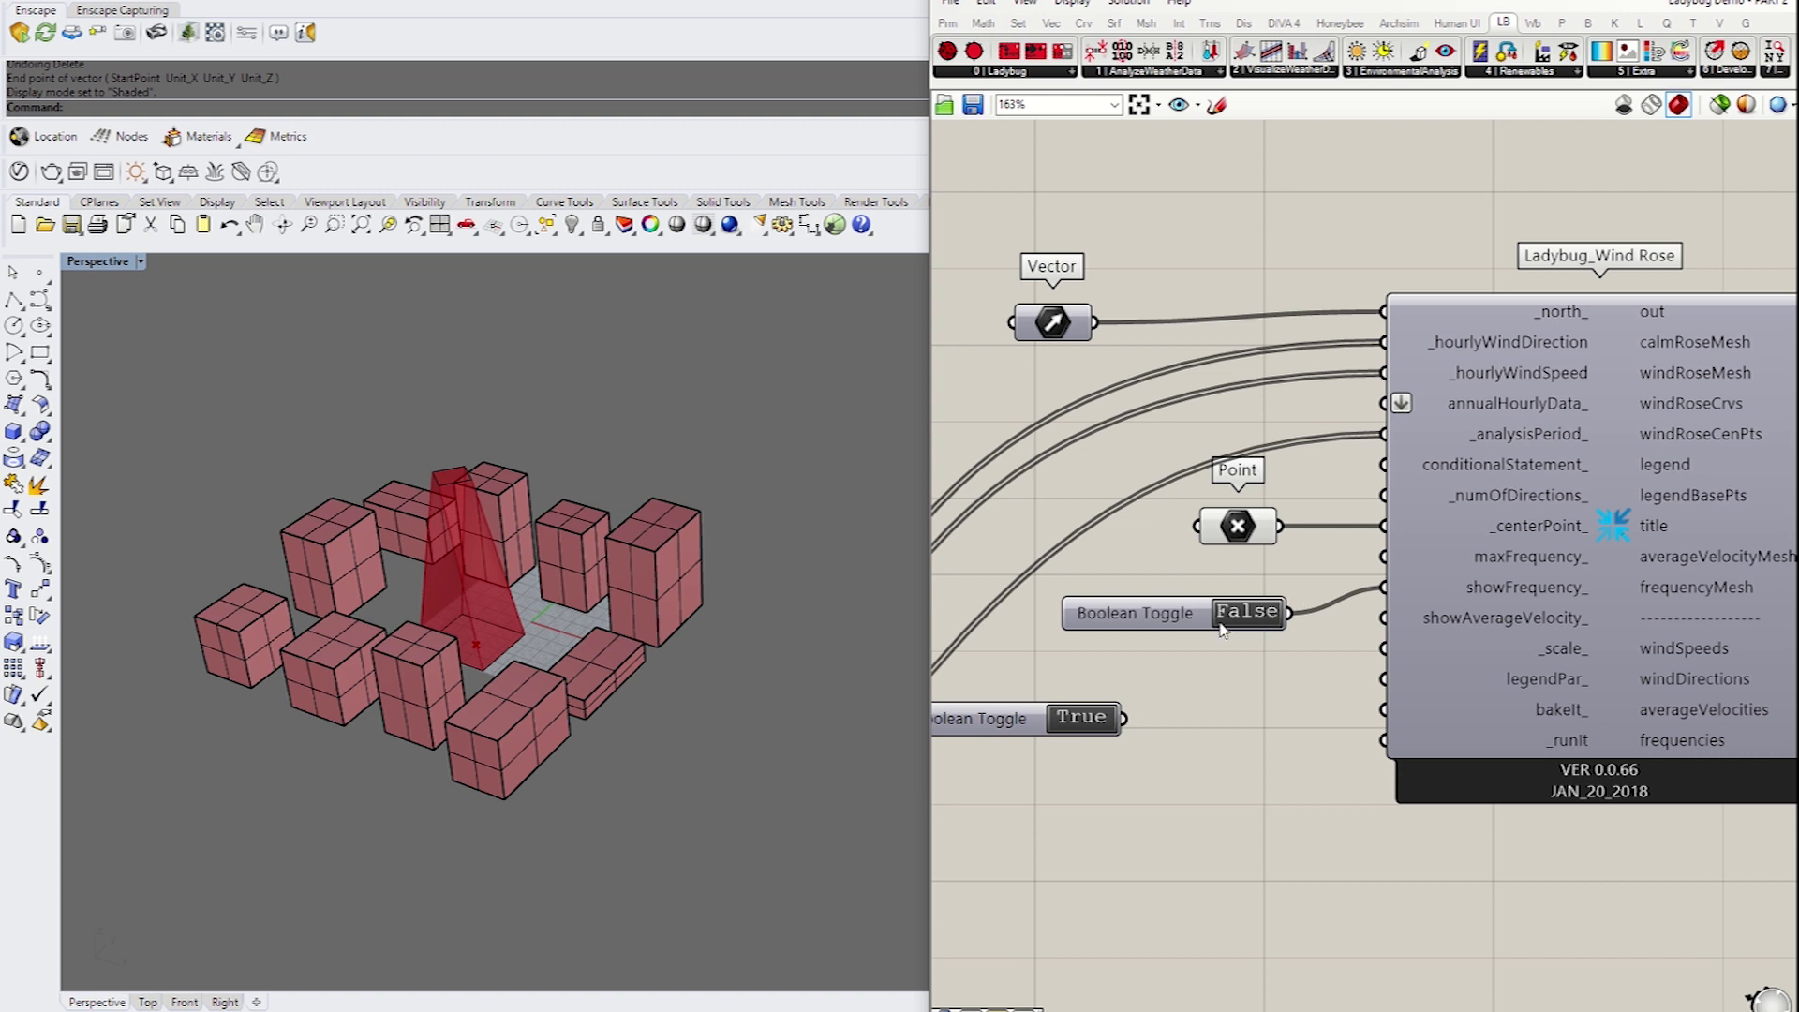
Connect a duplicate of the False toggle to the Wind Rose's showAverageVelocity_ input and the existing True toggle to _runIt
drag(1220, 623, 1161, 652)
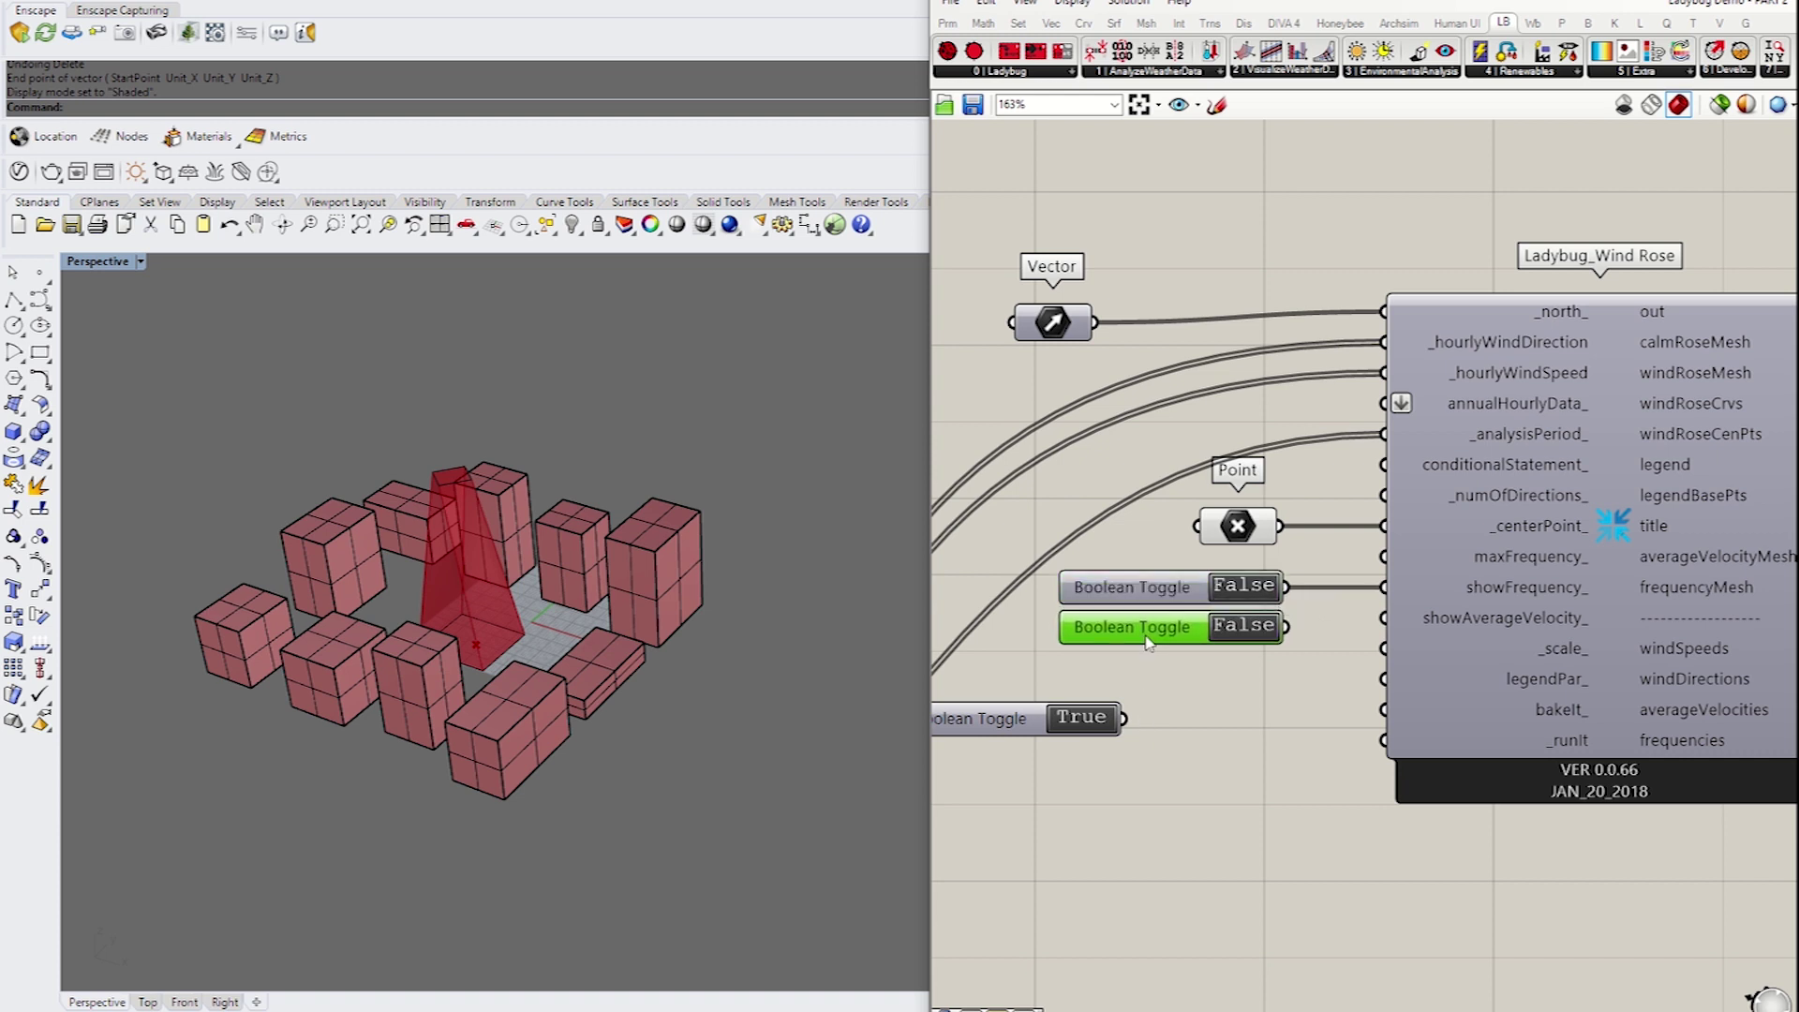
drag(1287, 628, 1383, 619)
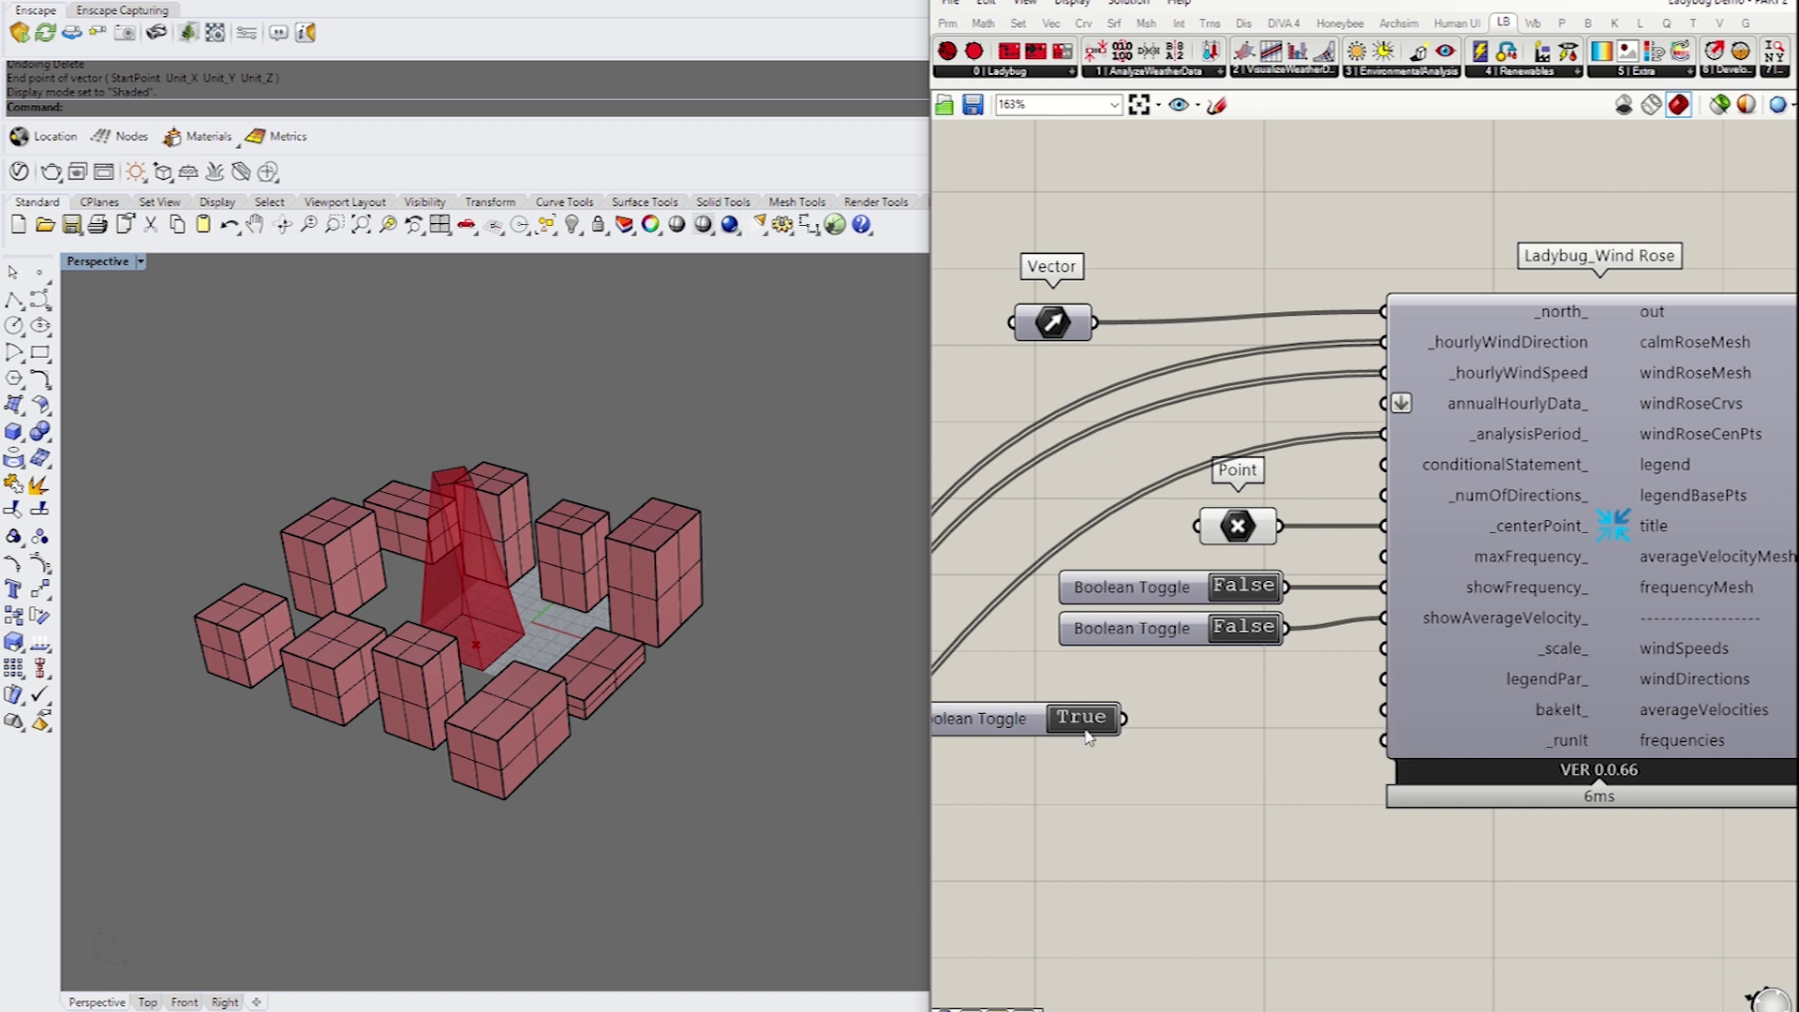
drag(1087, 736, 1381, 741)
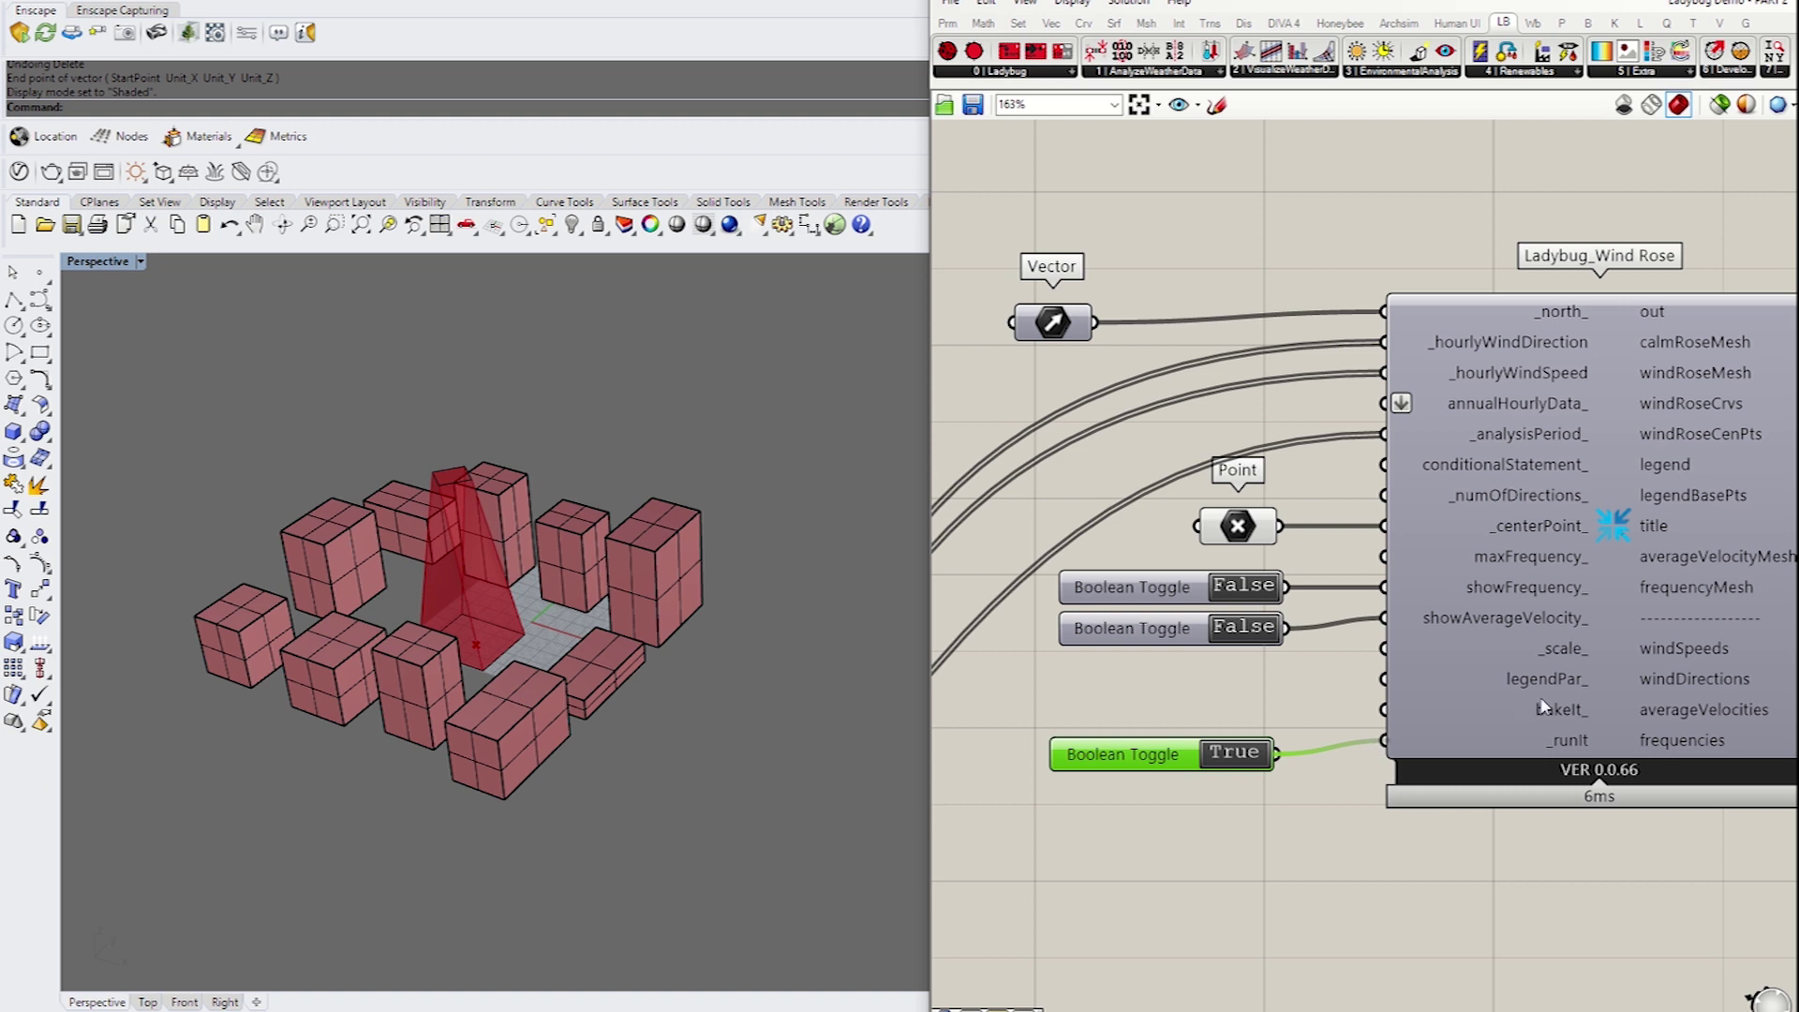
click(1583, 596)
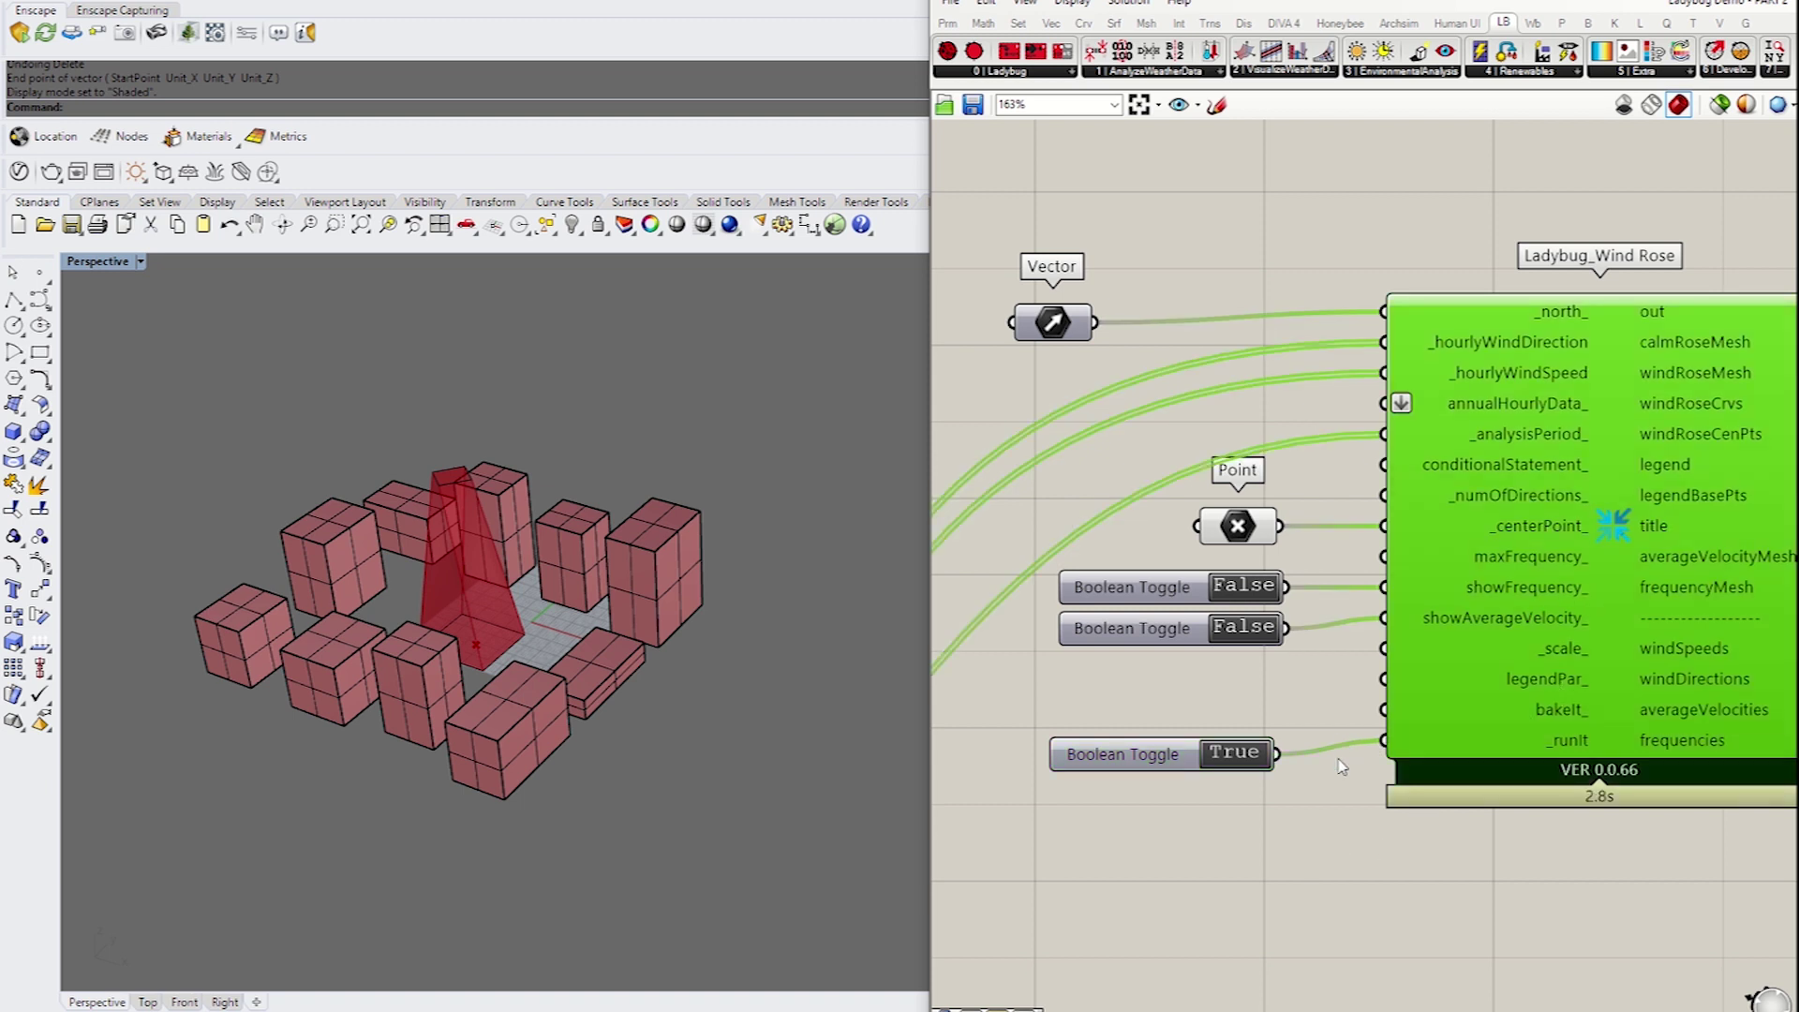
click(1371, 863)
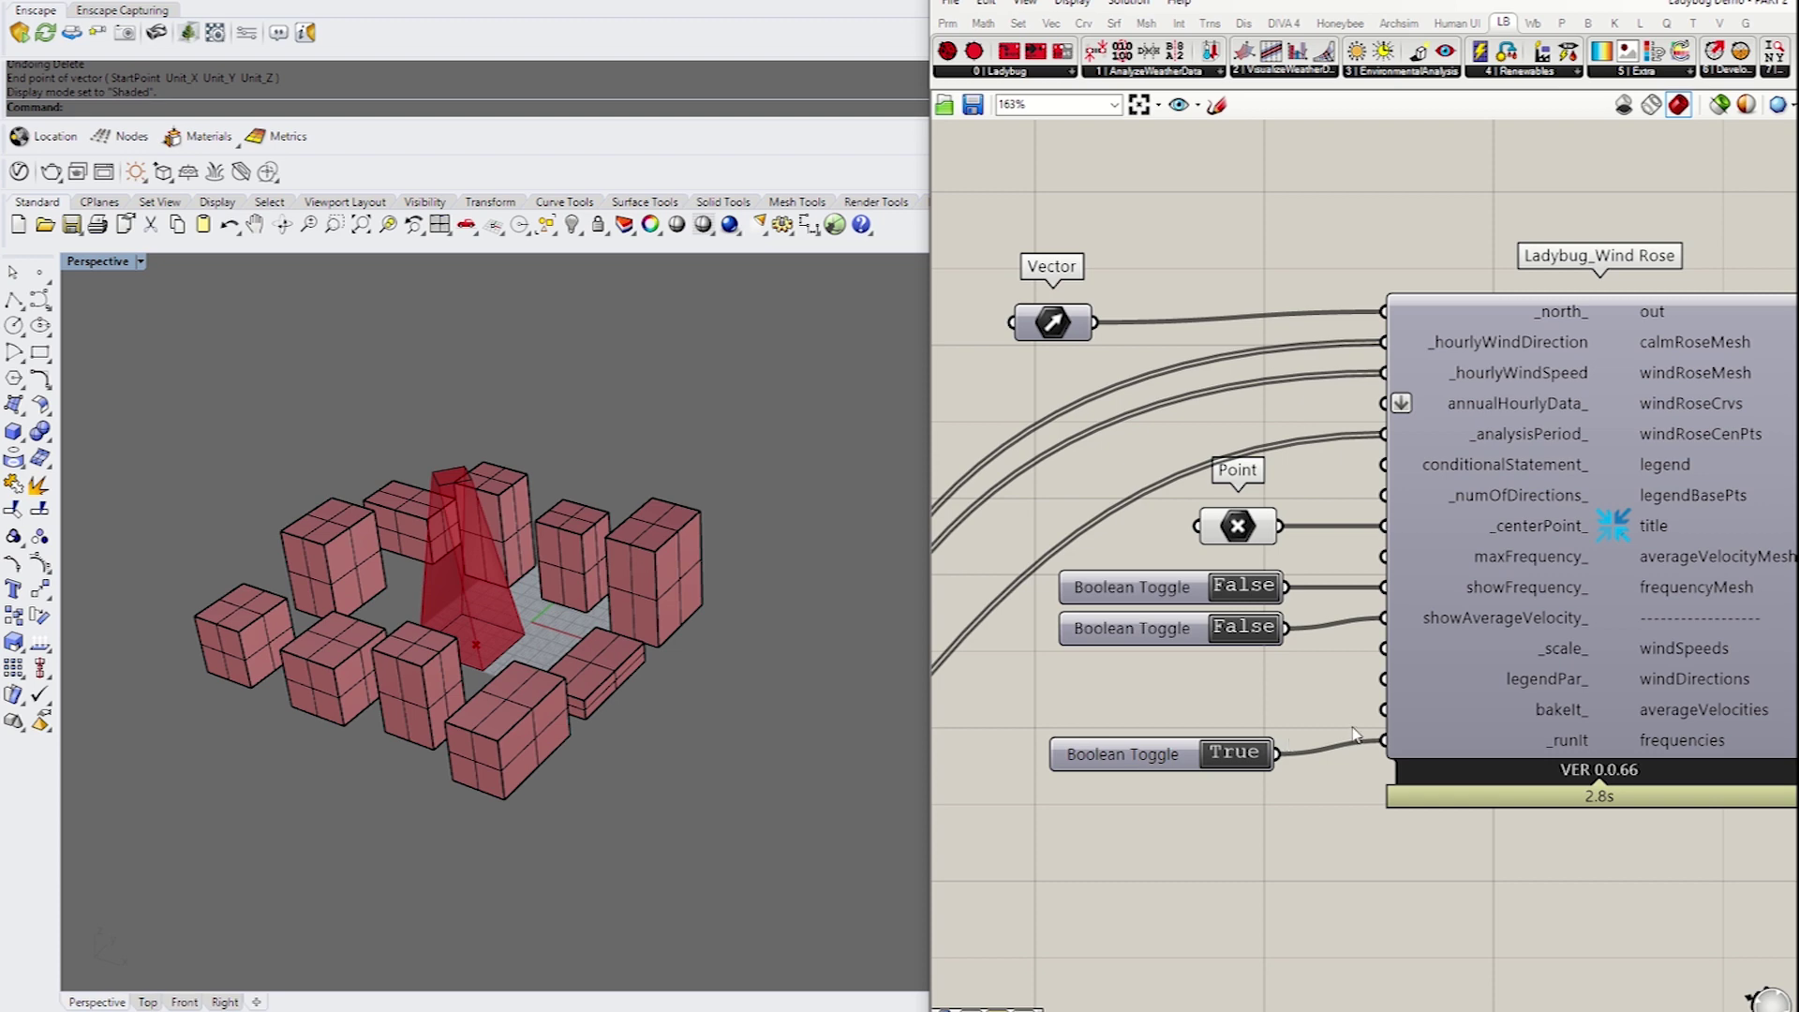
Set the showAverageVelocity_ toggle to True and turn on the Wind Rose component's viewport preview
right_drag(1365, 665, 1286, 685)
click(1499, 582)
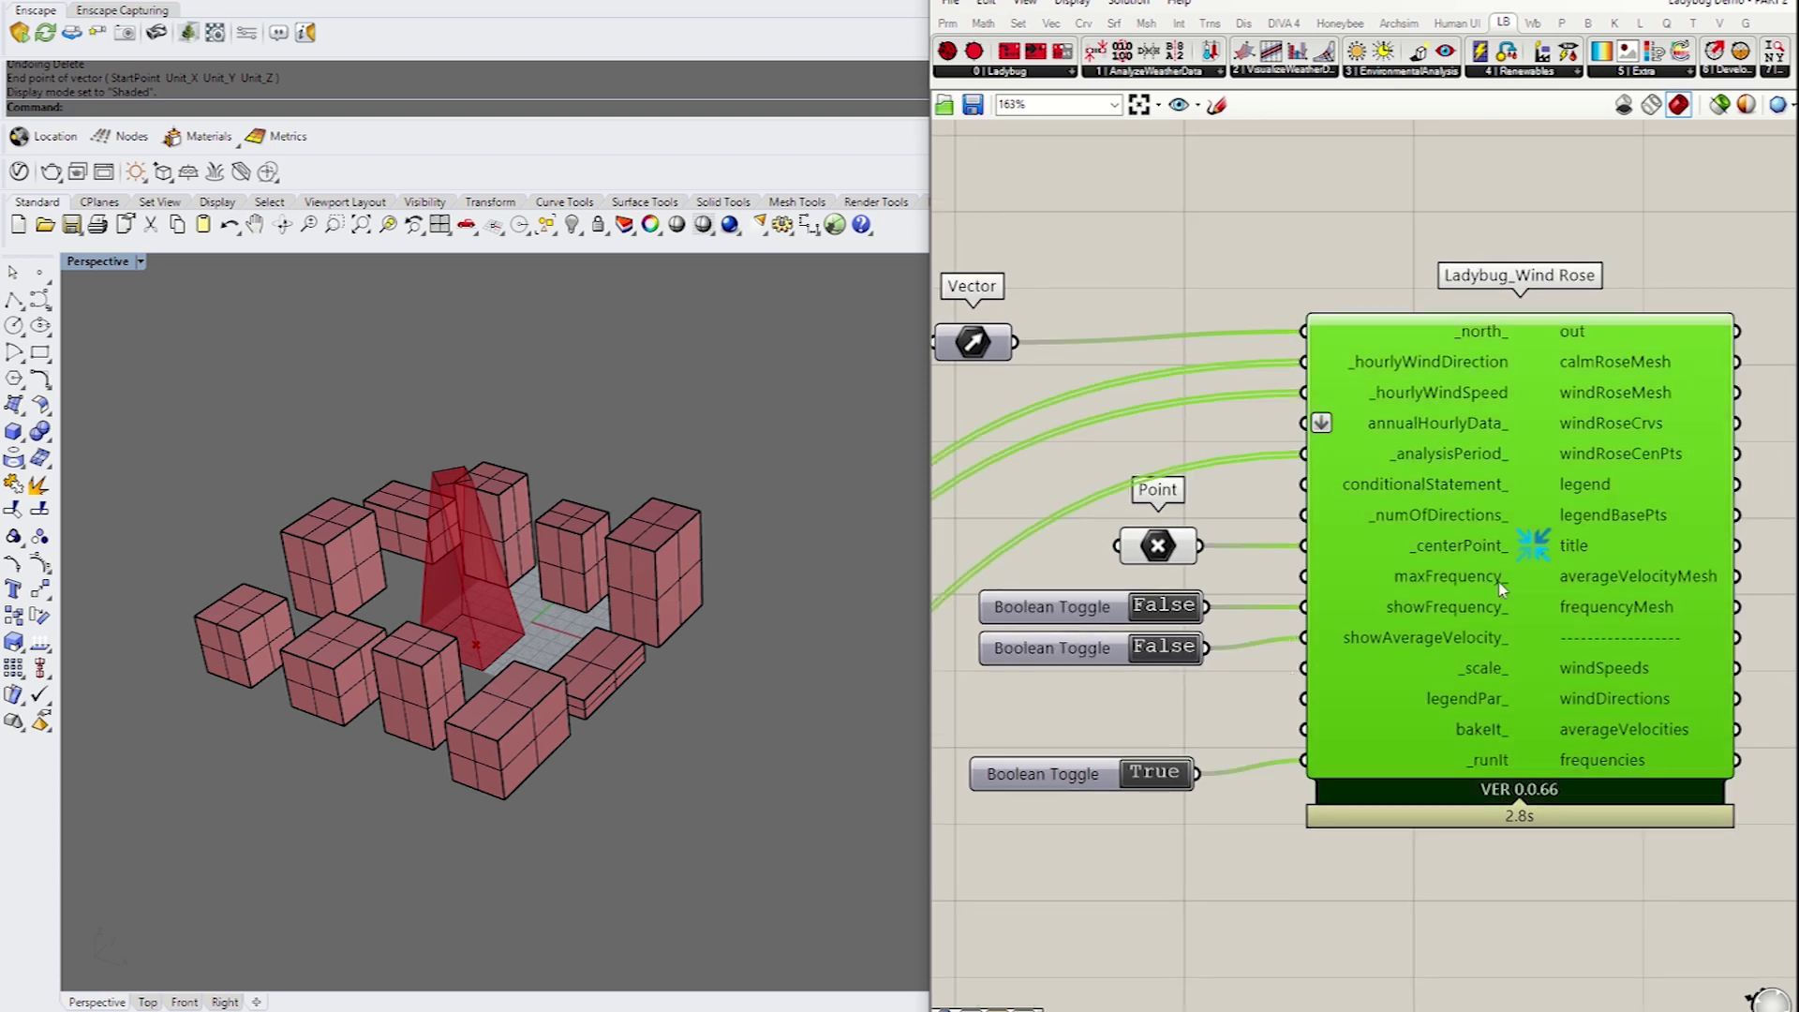
right_drag(500, 626, 263, 499)
scroll(441, 636, up, 15)
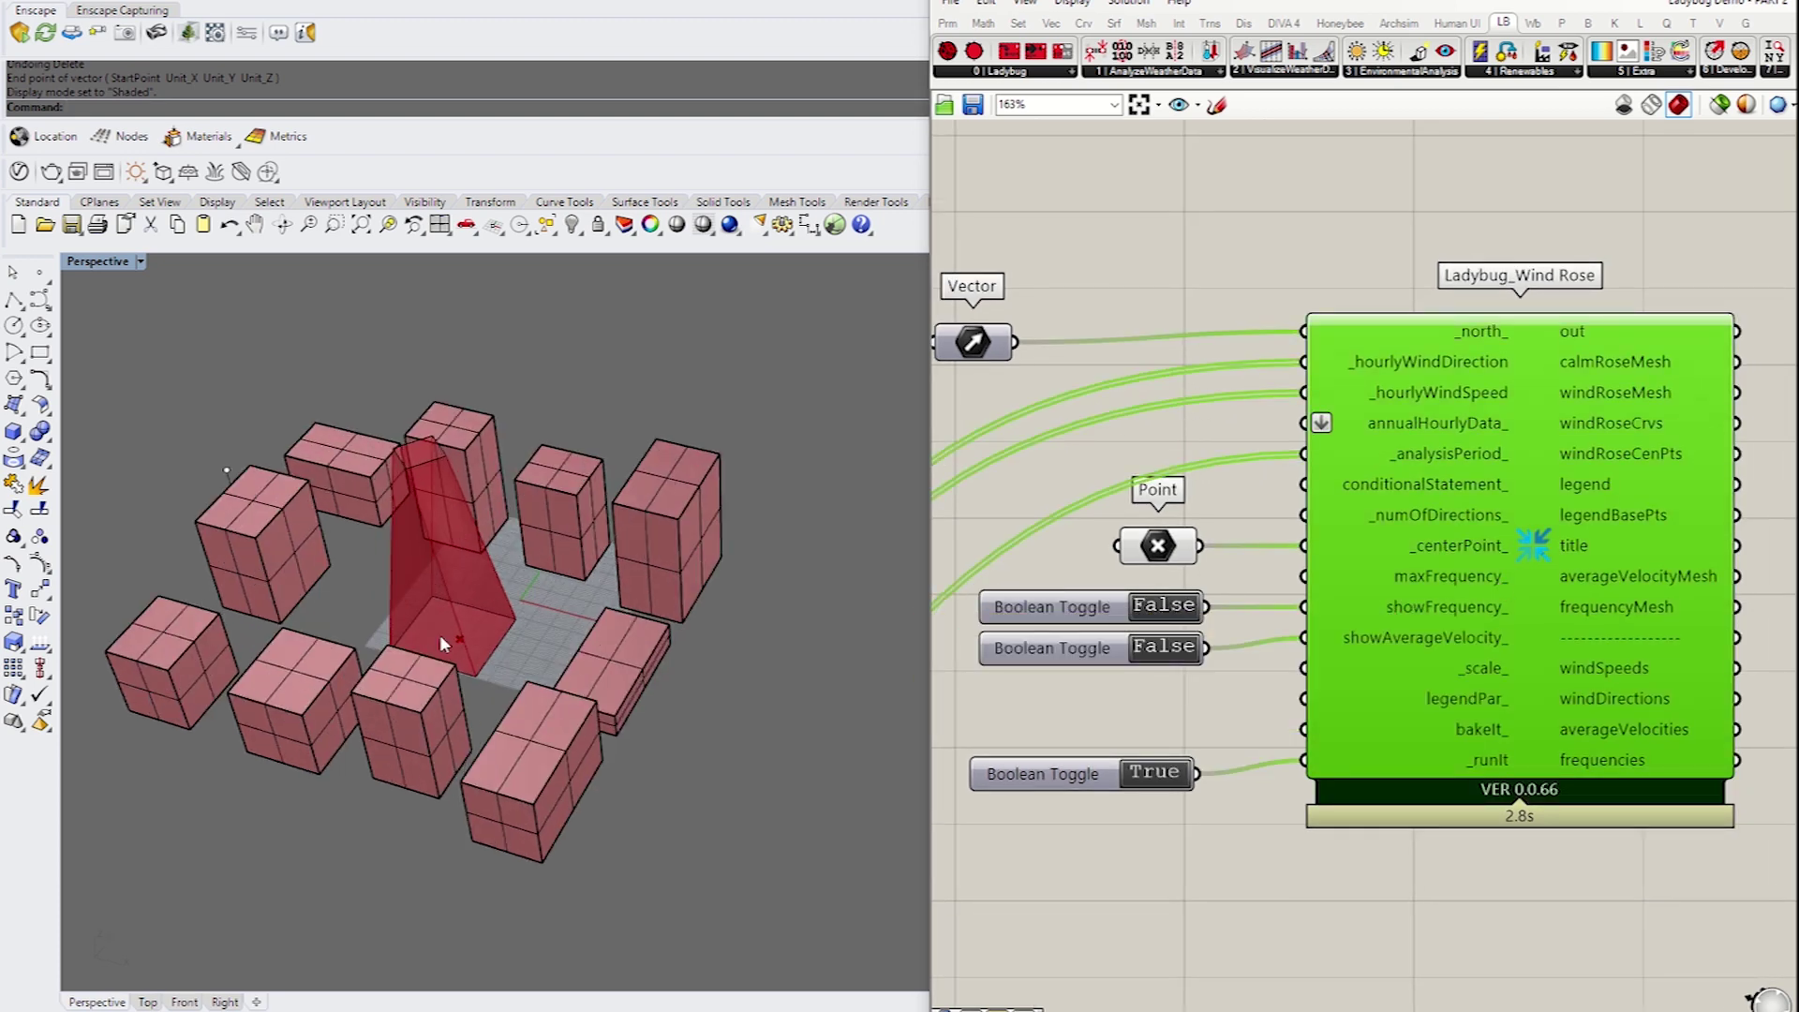
scroll(493, 662, down, 10)
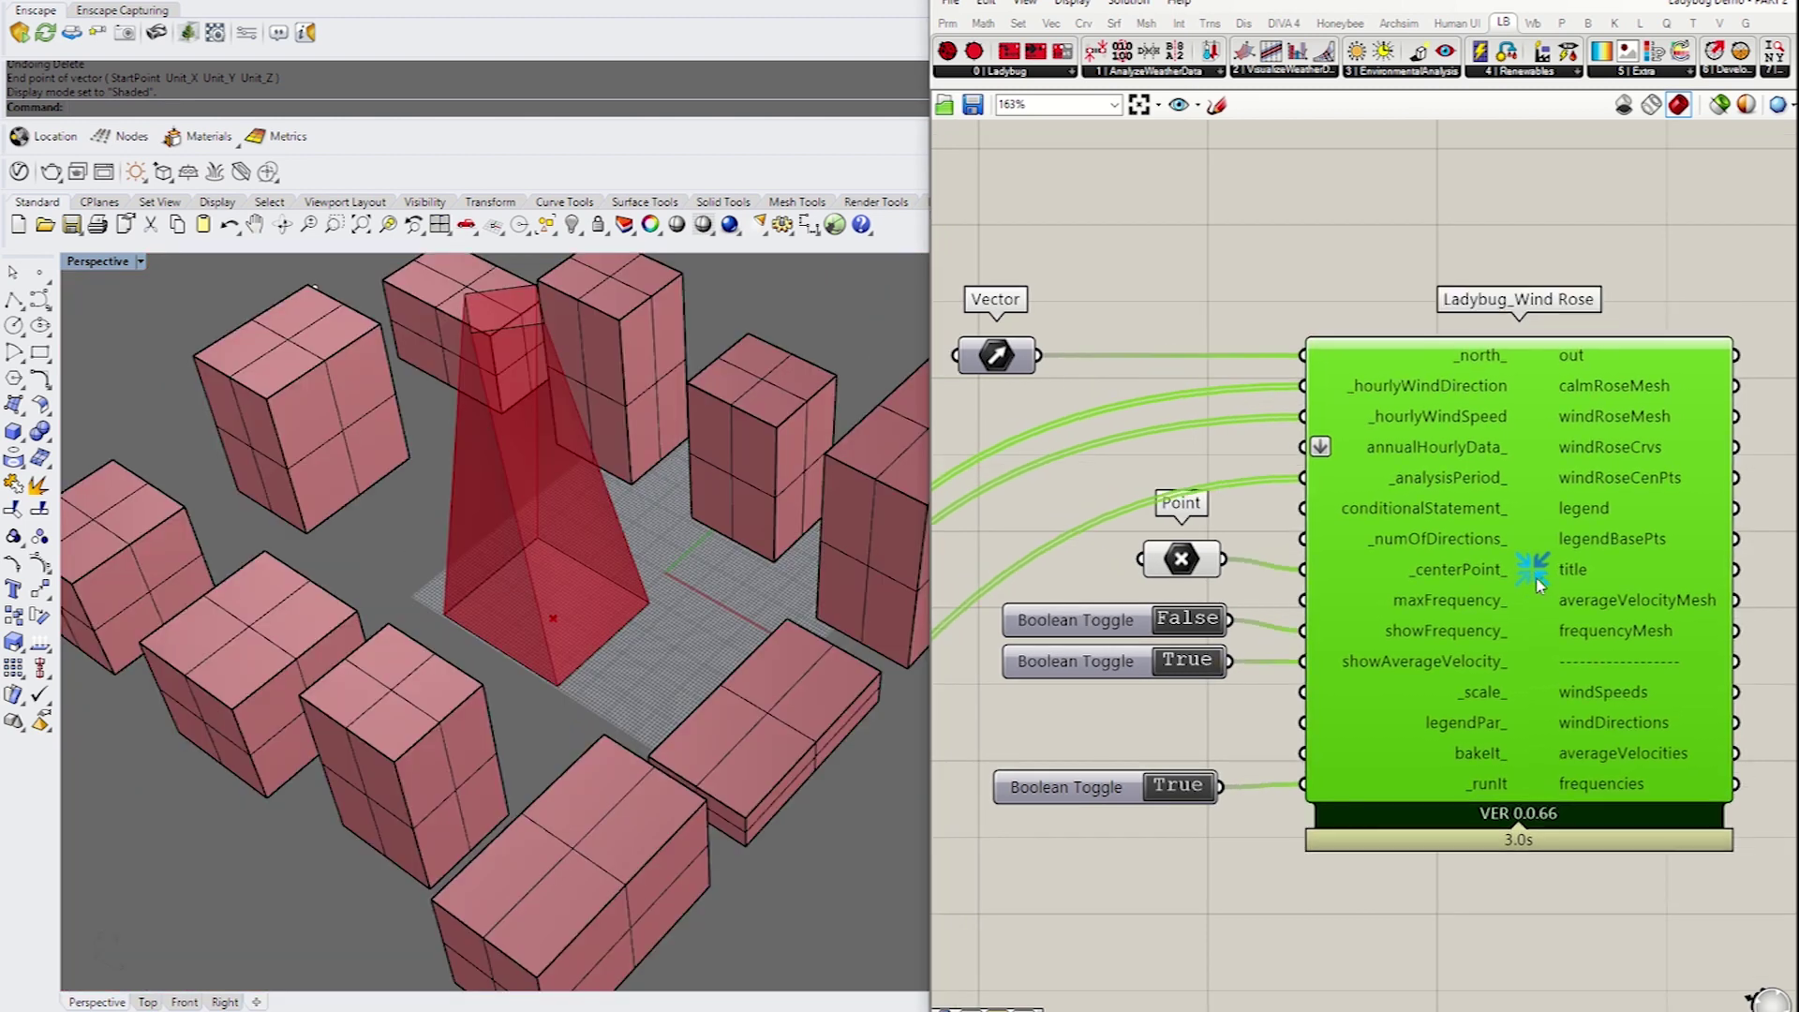
right_click(1537, 585)
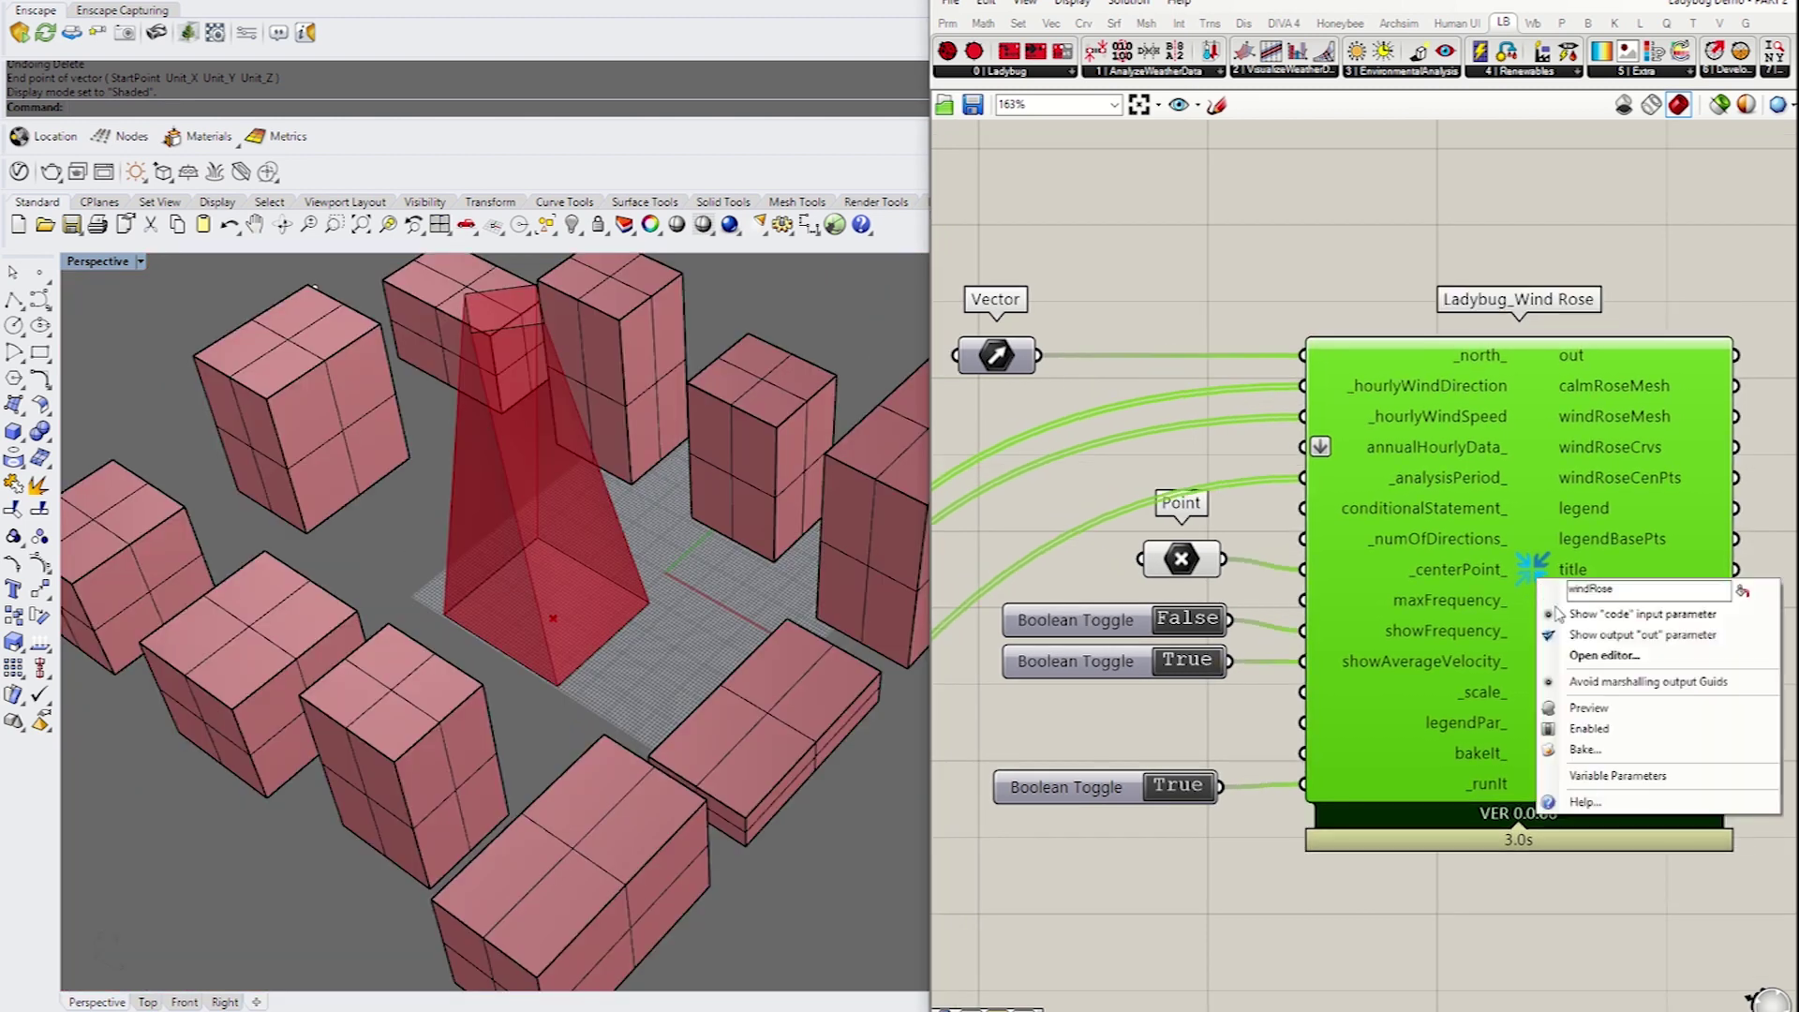
click(1590, 710)
click(1542, 277)
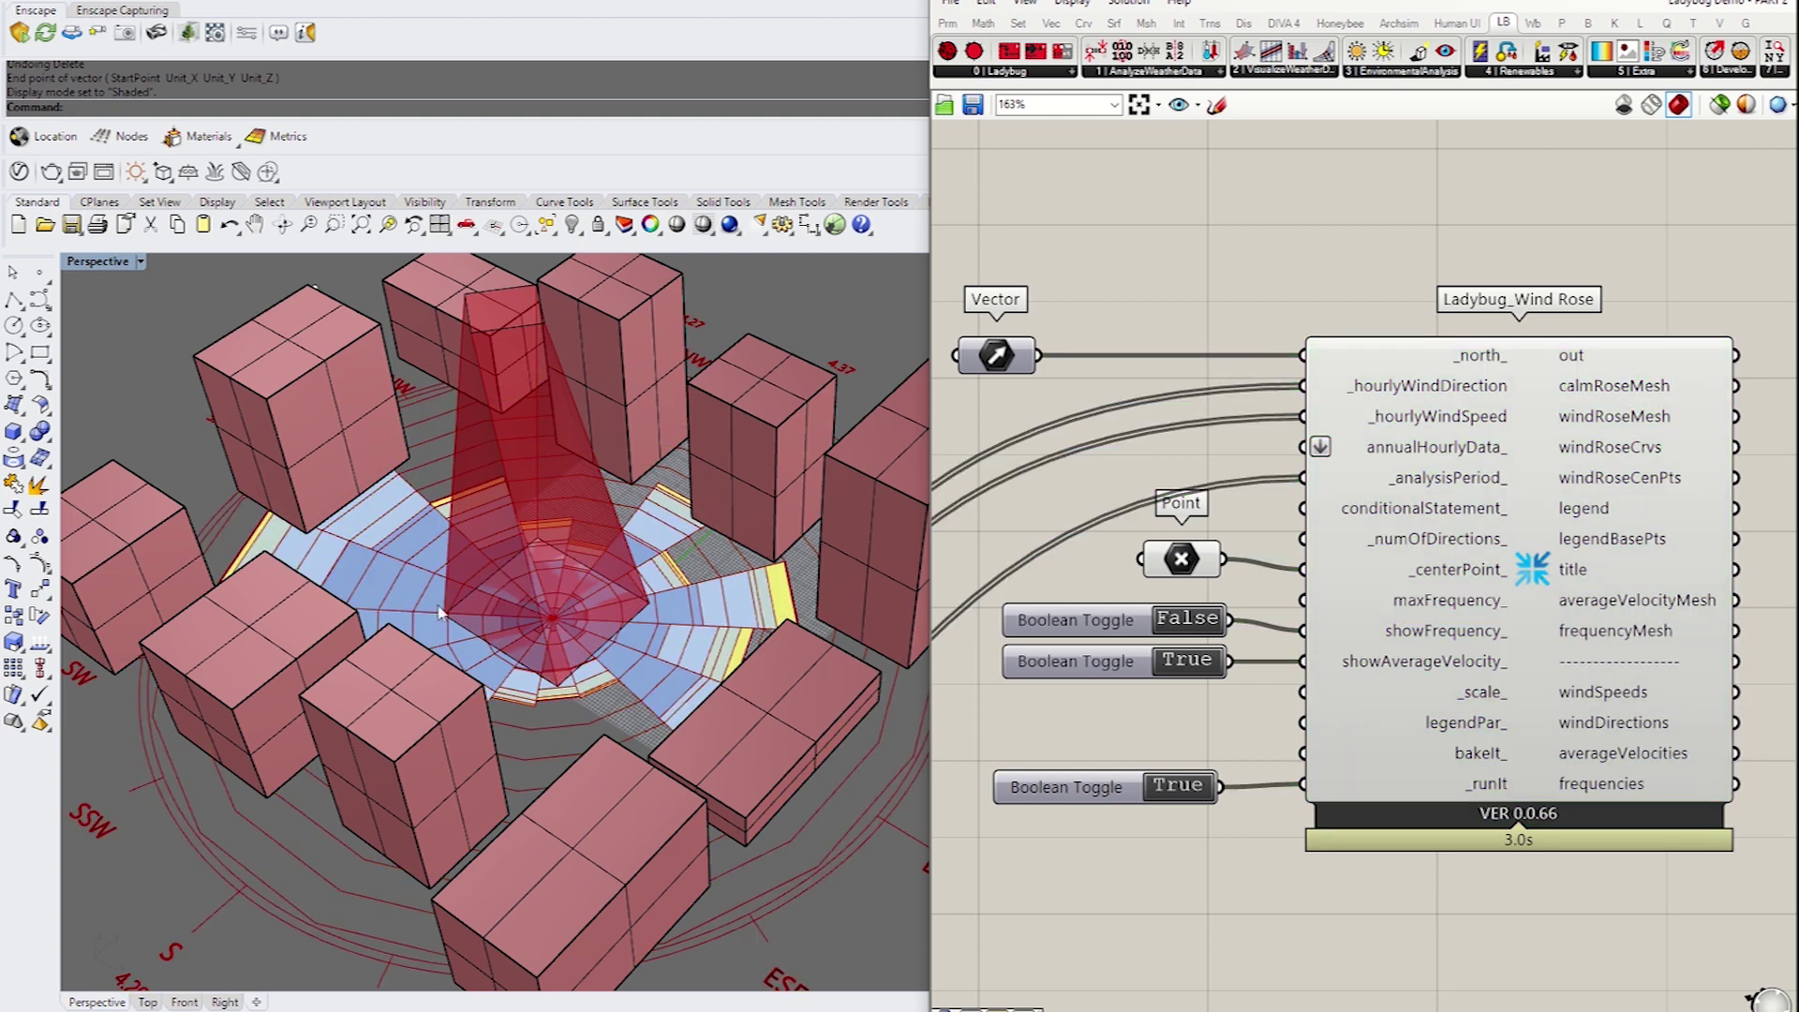
scroll(520, 661, down, 8)
scroll(815, 620, up, 2)
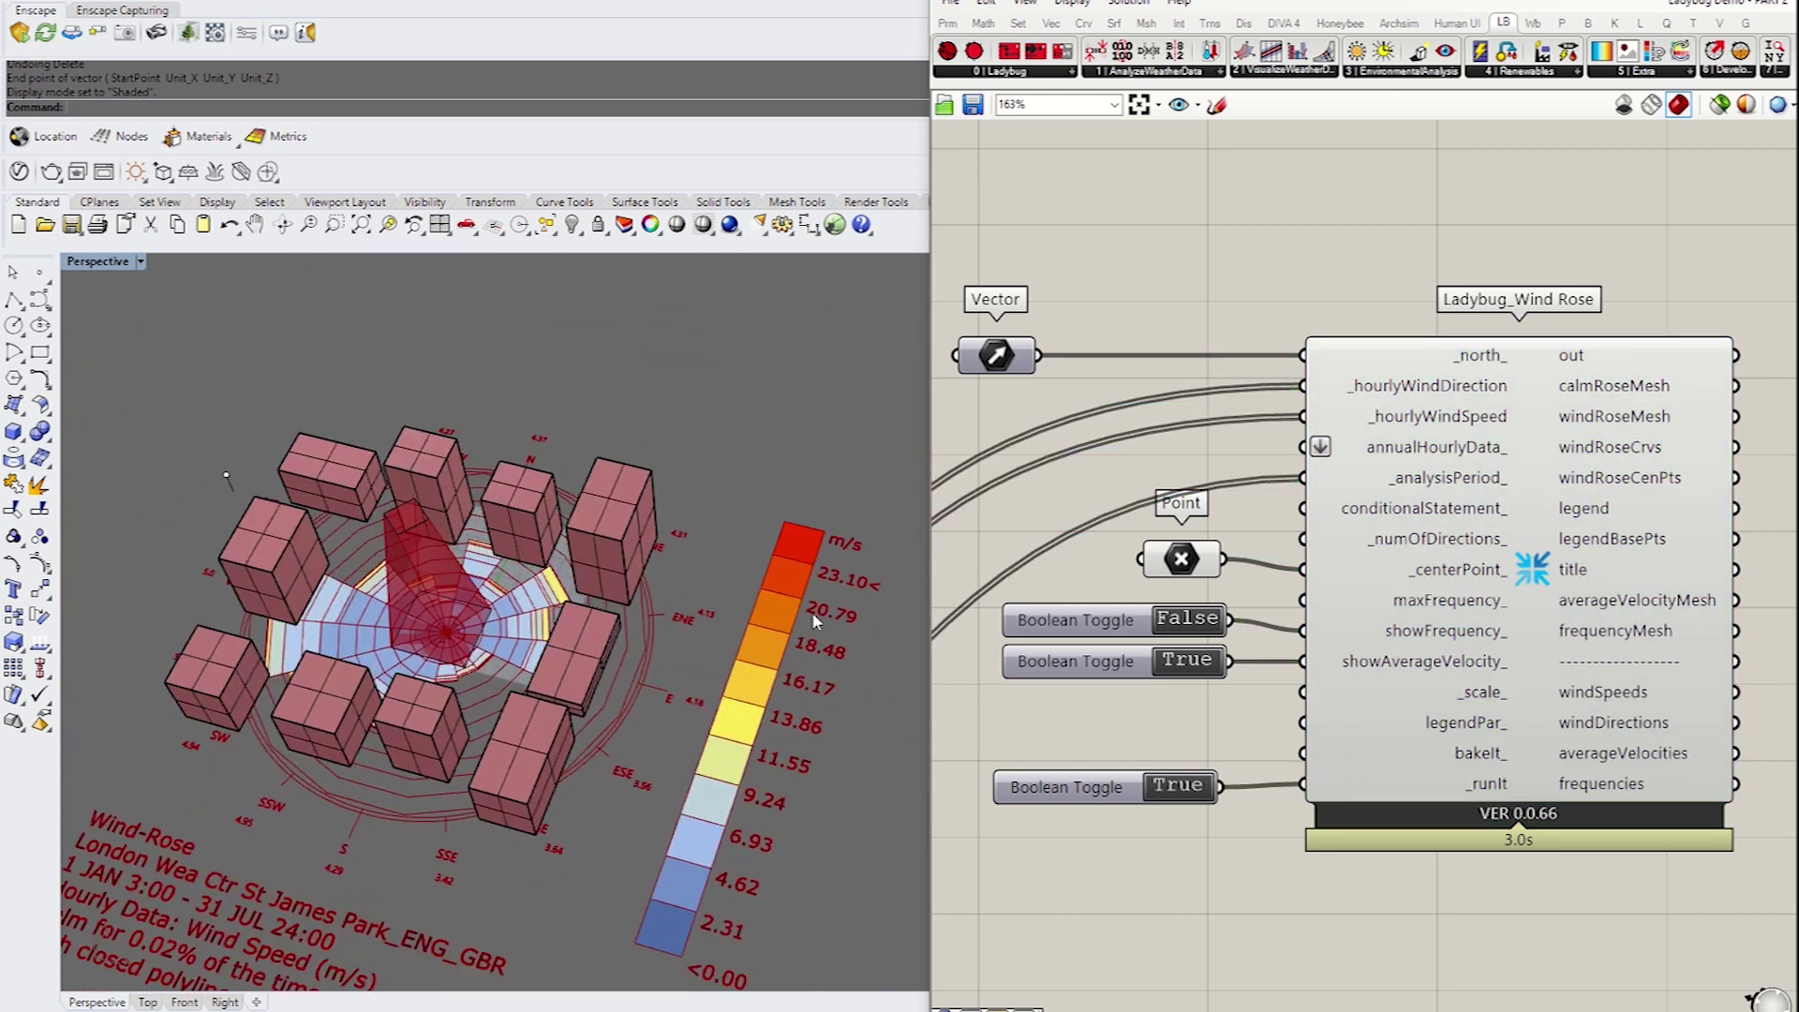
right_drag(593, 766, 510, 707)
Turn off the Wind Rose's preview and connect its calmRoseMesh output to a new Mesh parameter
right_drag(1643, 772, 1529, 776)
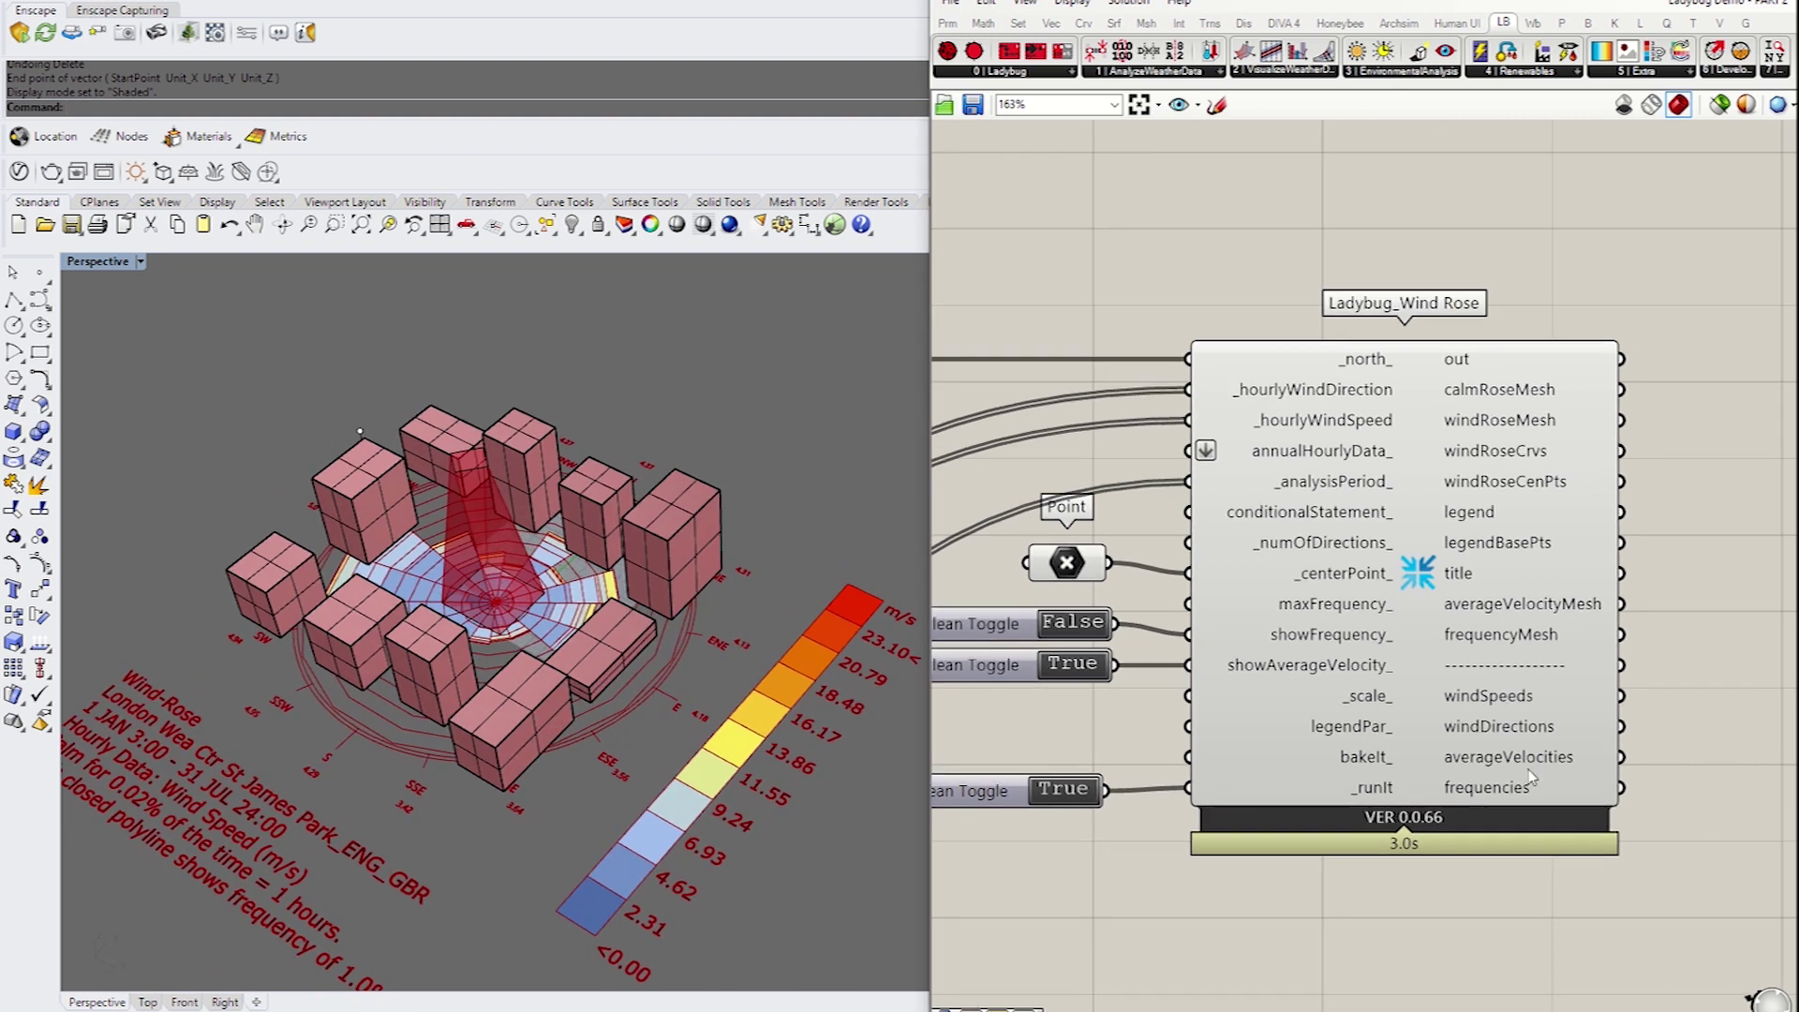
double_click(1689, 493)
text(mesh)
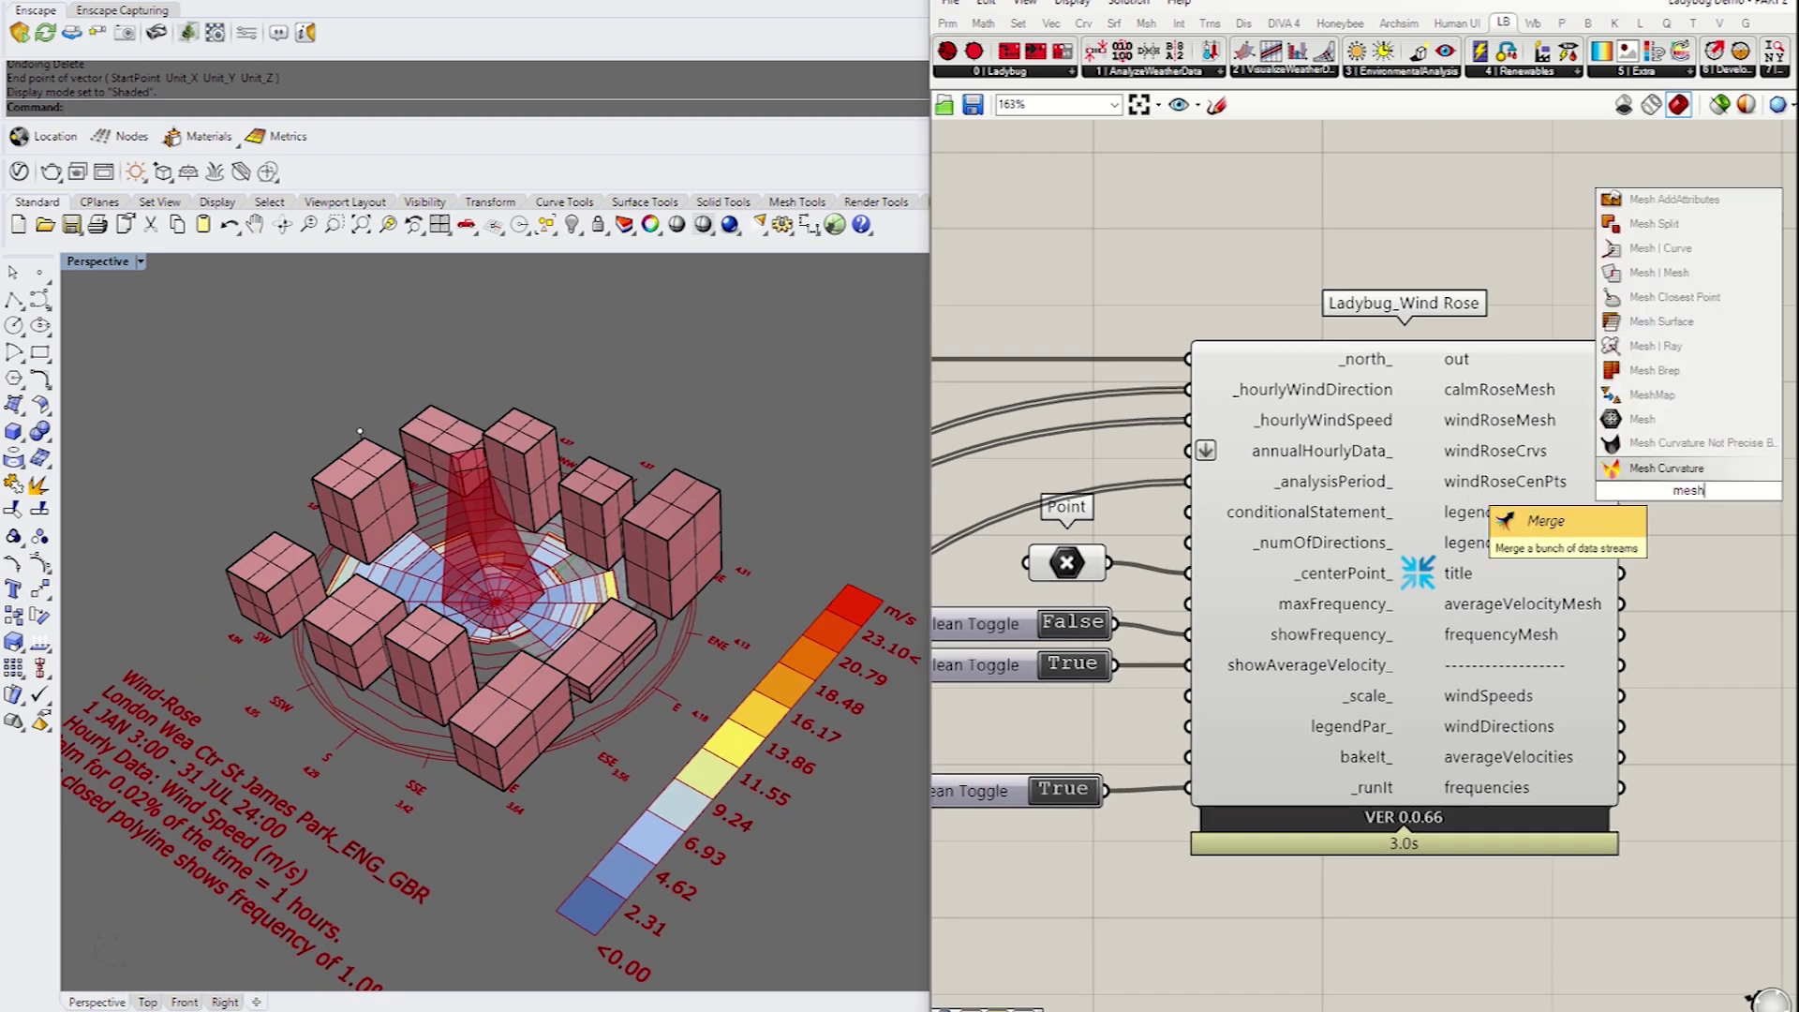
key(Return)
right_click(1446, 470)
right_click(1427, 469)
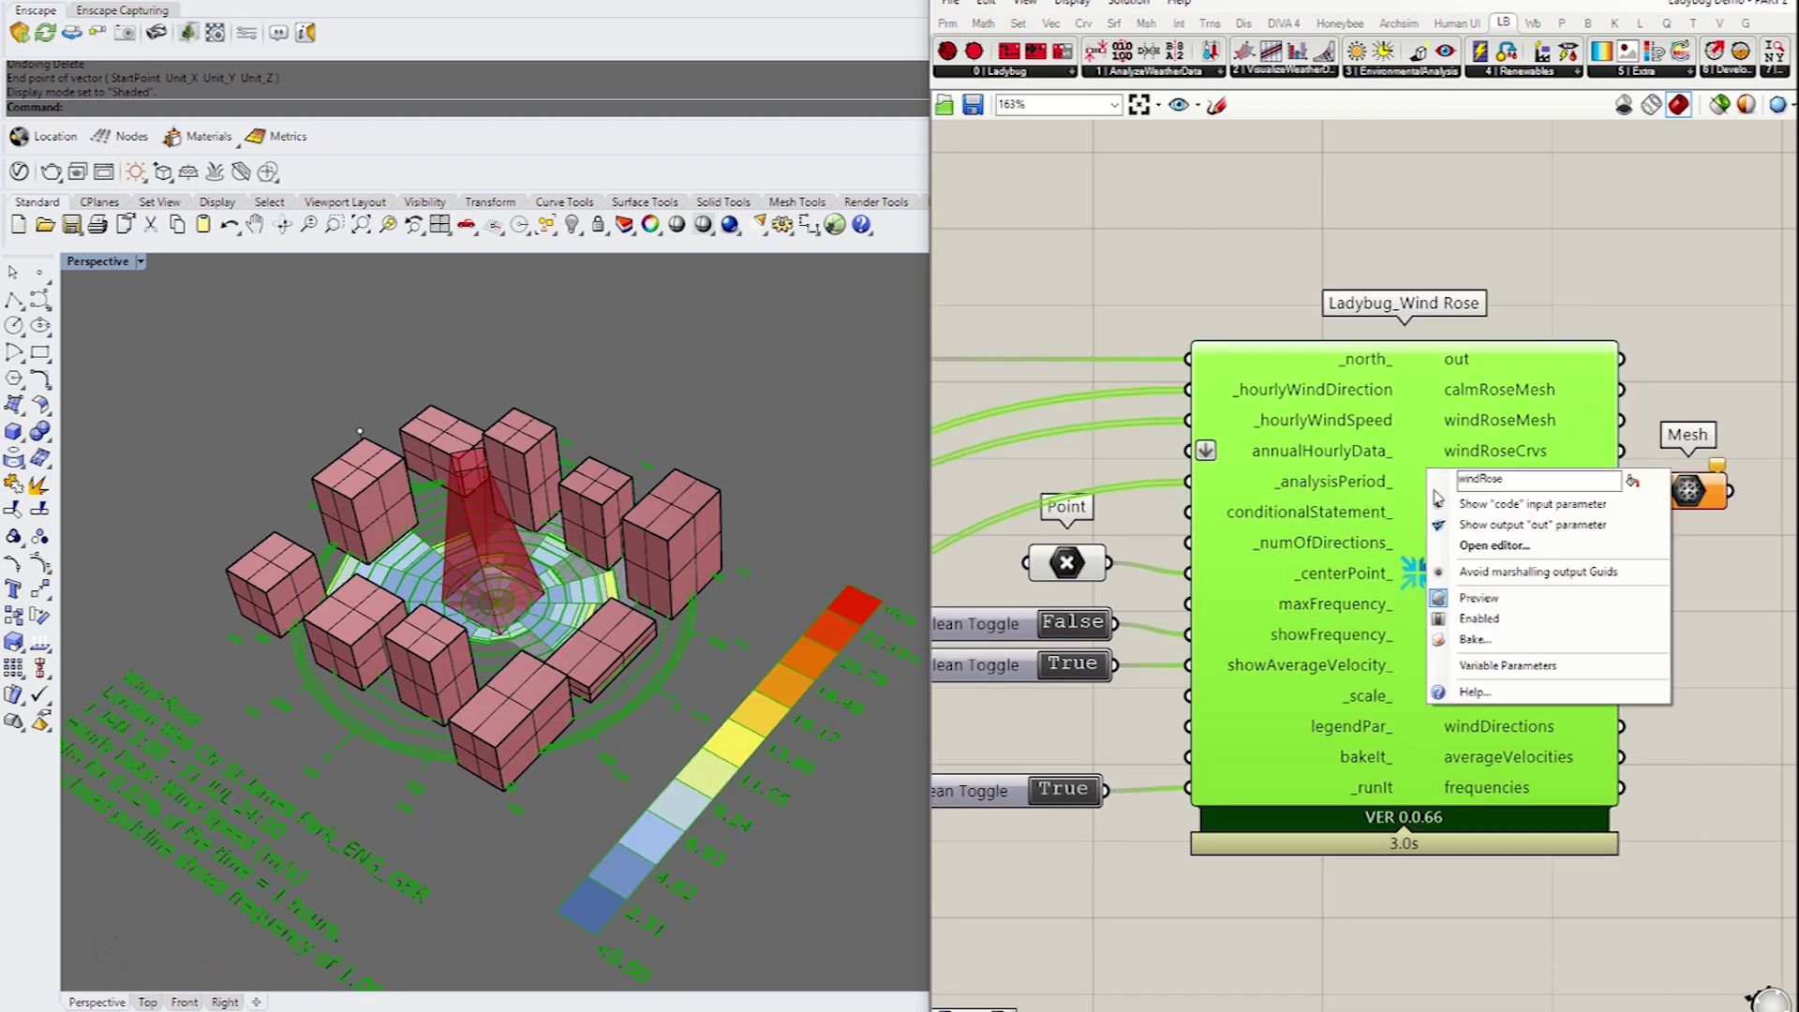
click(1481, 598)
drag(1684, 495, 1692, 439)
drag(1623, 390, 1707, 411)
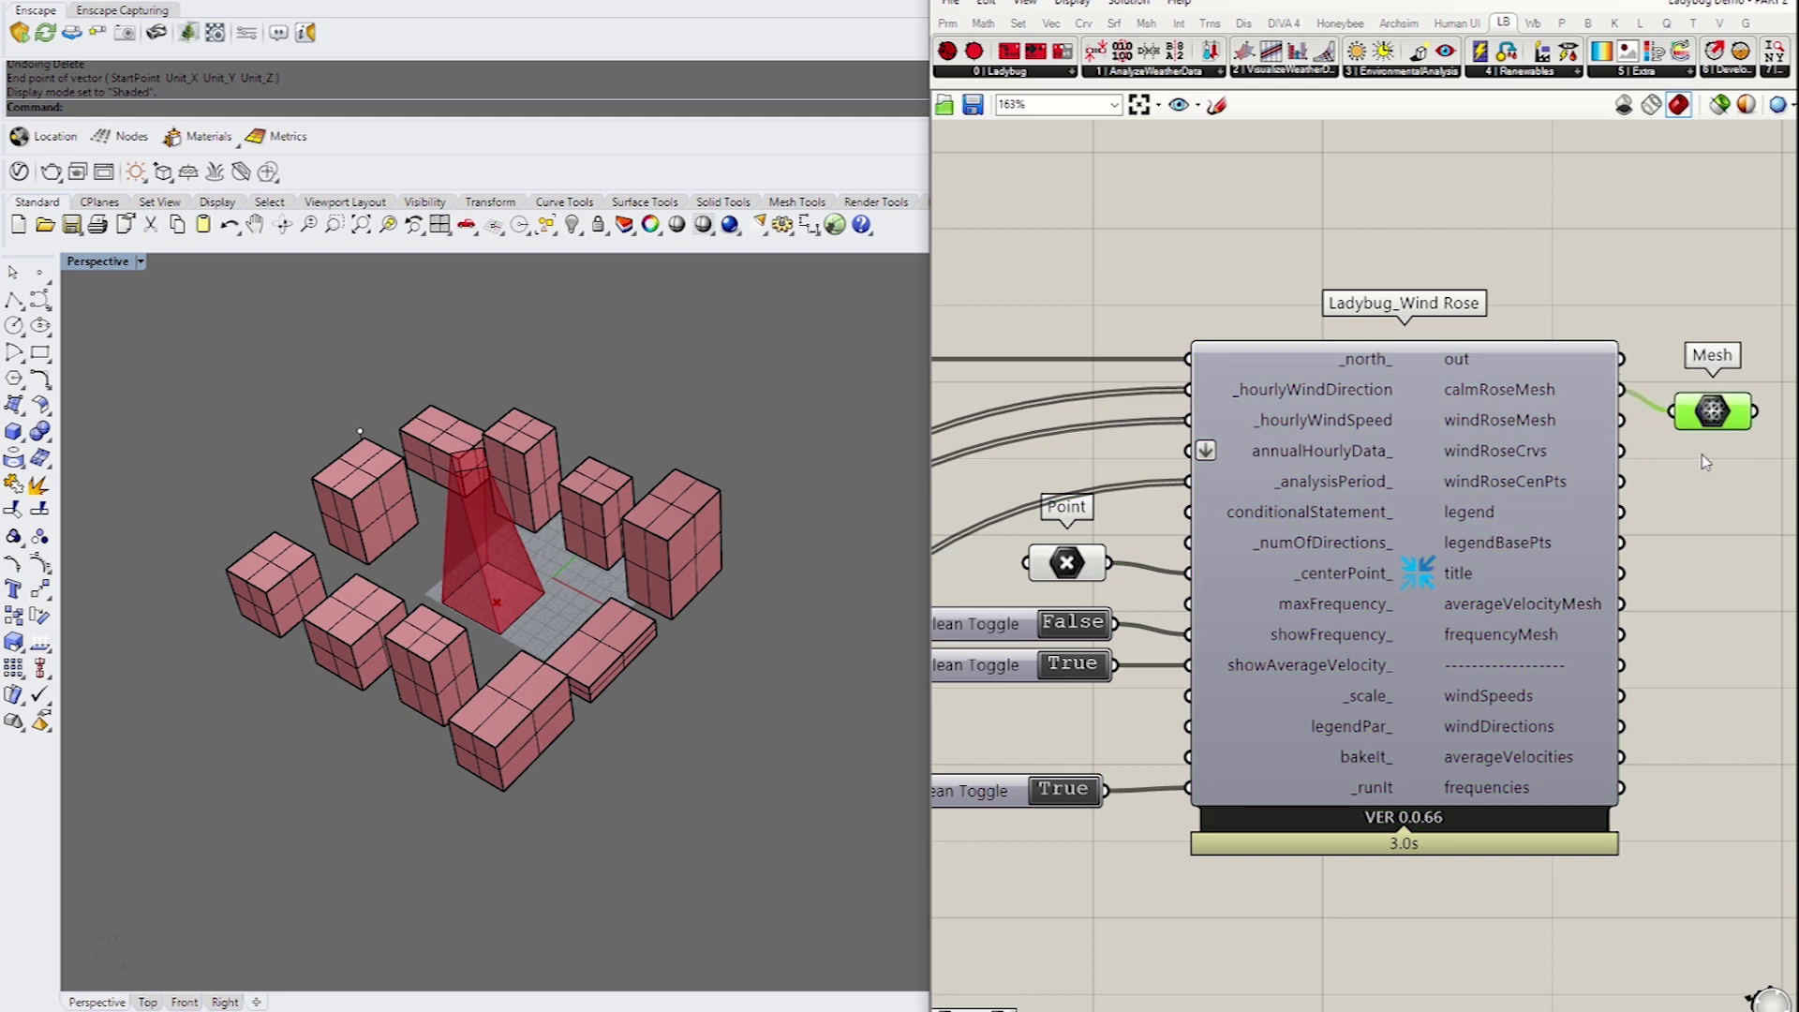
Duplicate the Mesh parameter and connect the copy to the Wind Rose's windRoseMesh output
key(ctrl+c)
key(ctrl+v)
drag(1709, 426, 1707, 460)
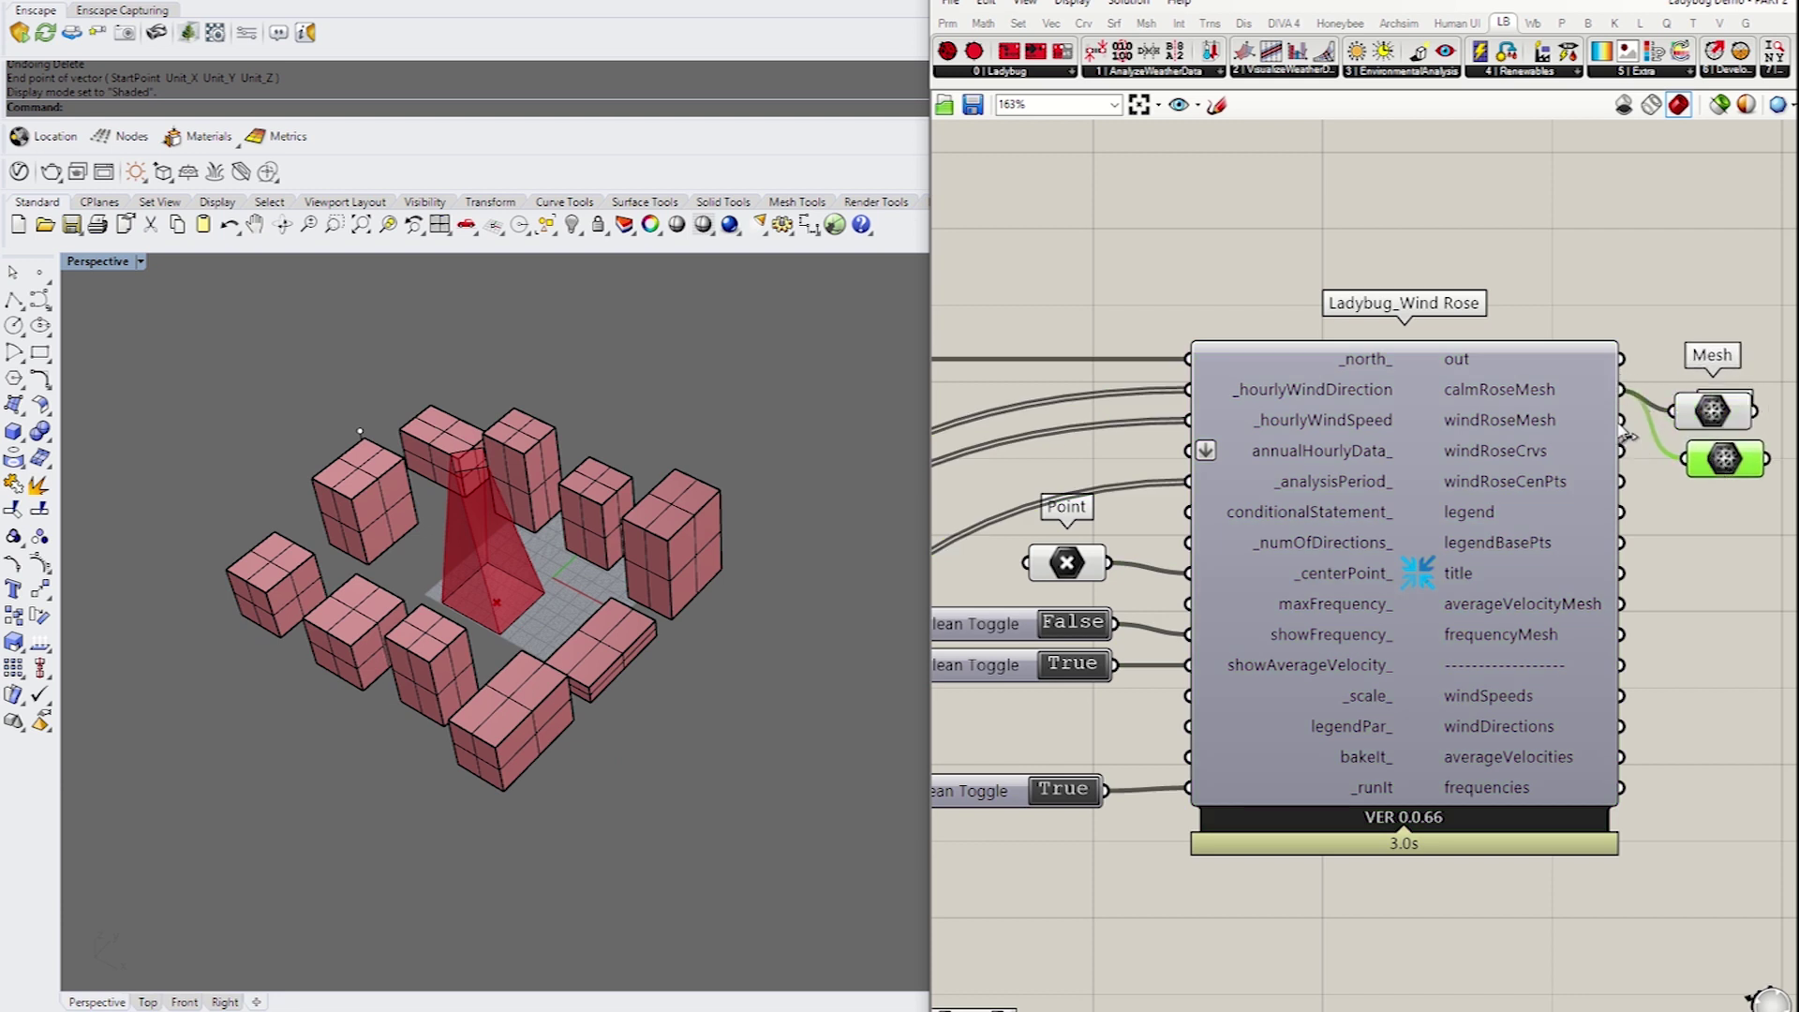
drag(1622, 421, 1717, 354)
Add a Curve parameter connected to the Wind Rose's windRoseCrvs output and align the output parameters beside the component
double_click(1703, 529)
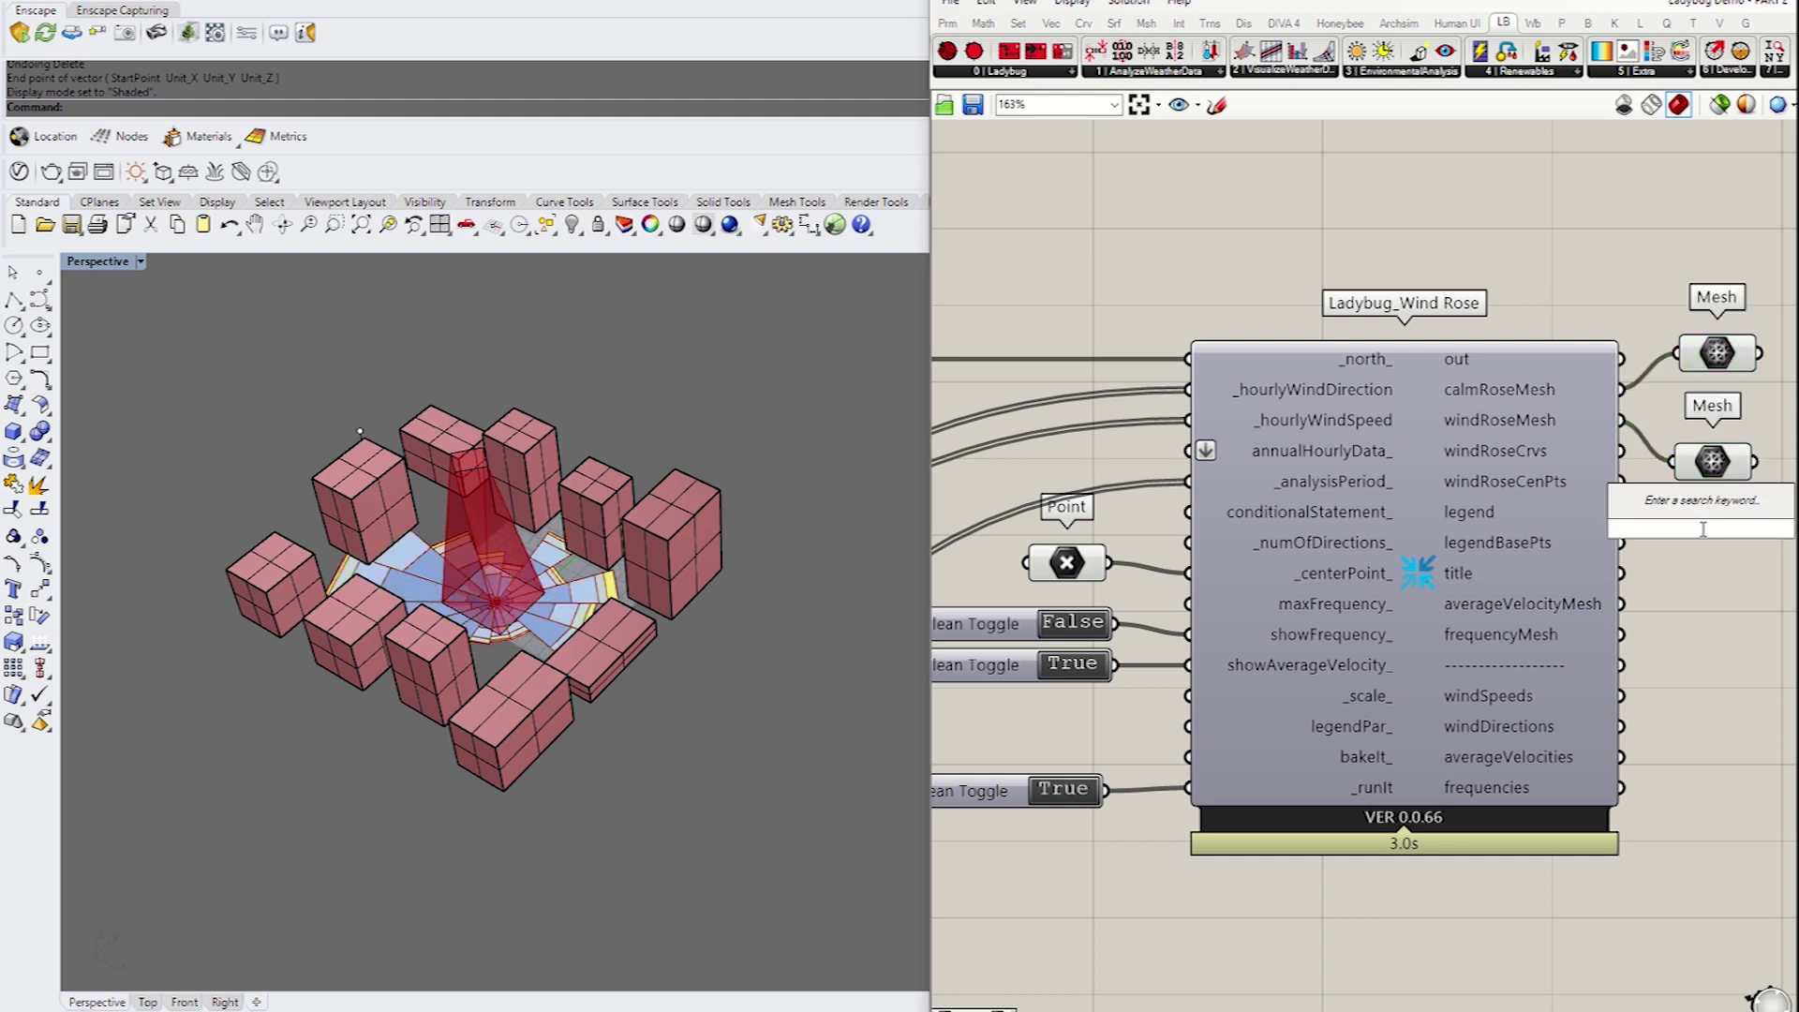
text(curve)
click(1693, 507)
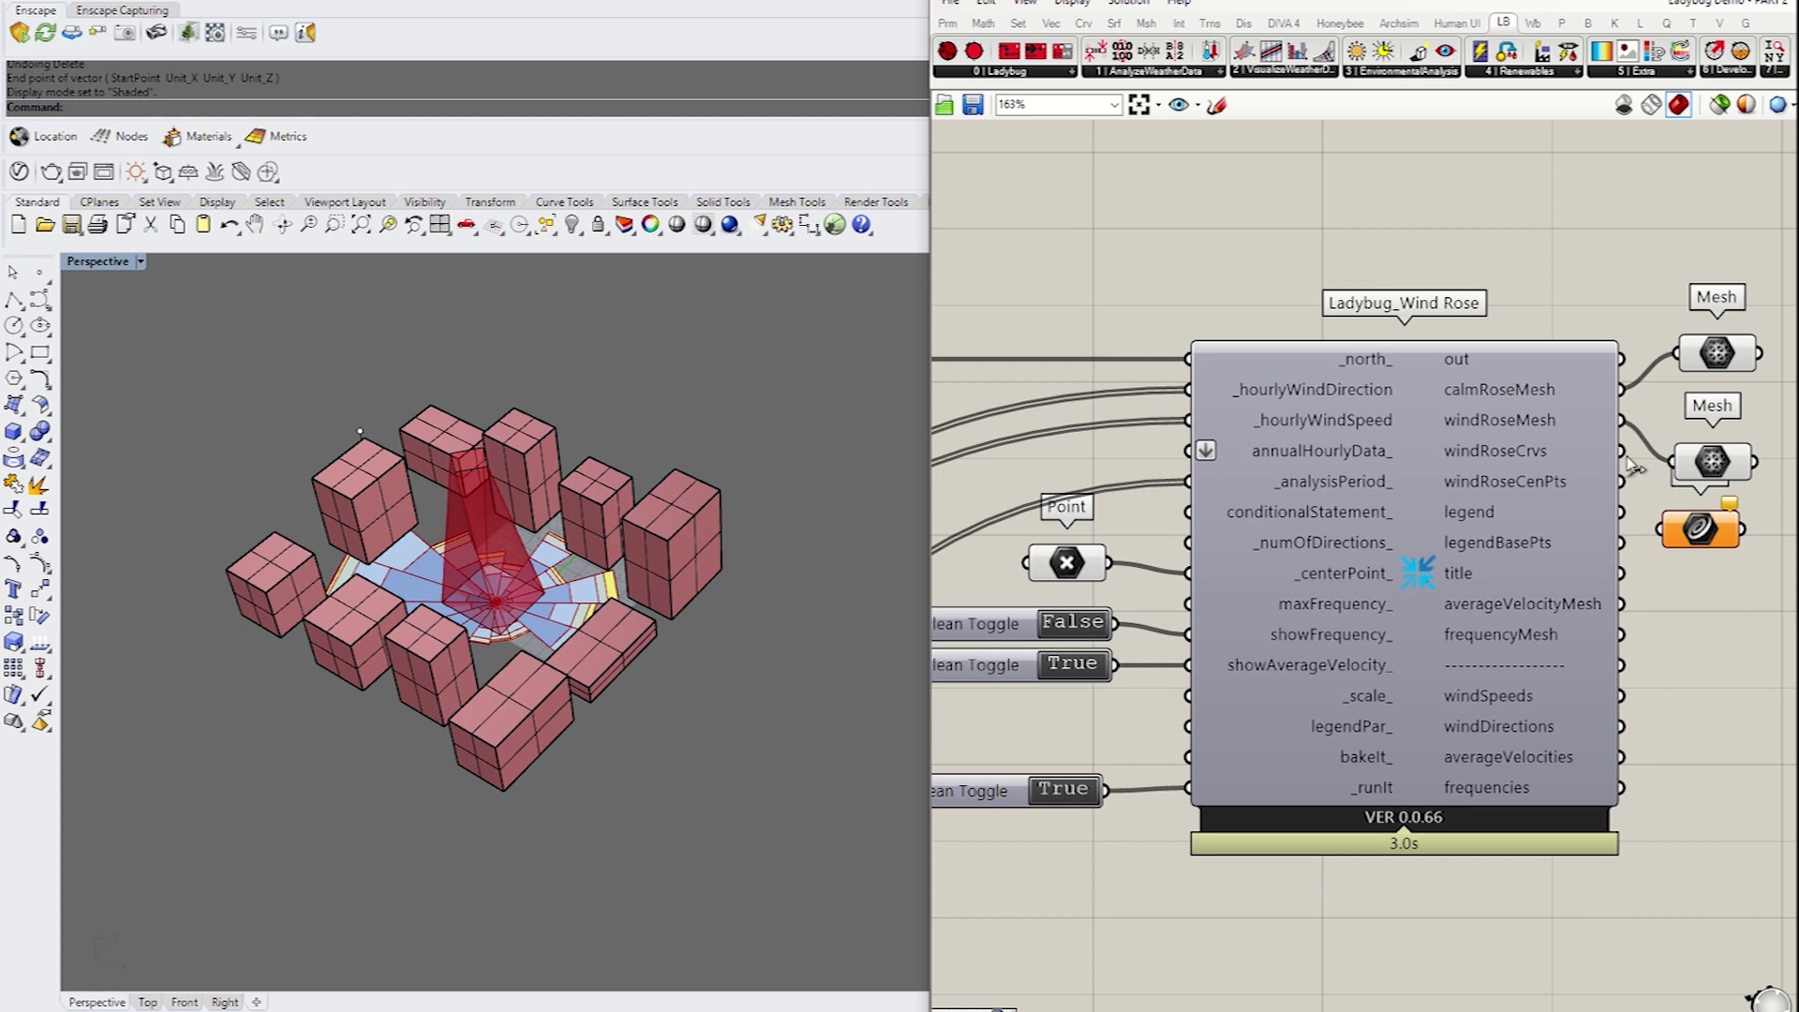
drag(1623, 451, 1694, 528)
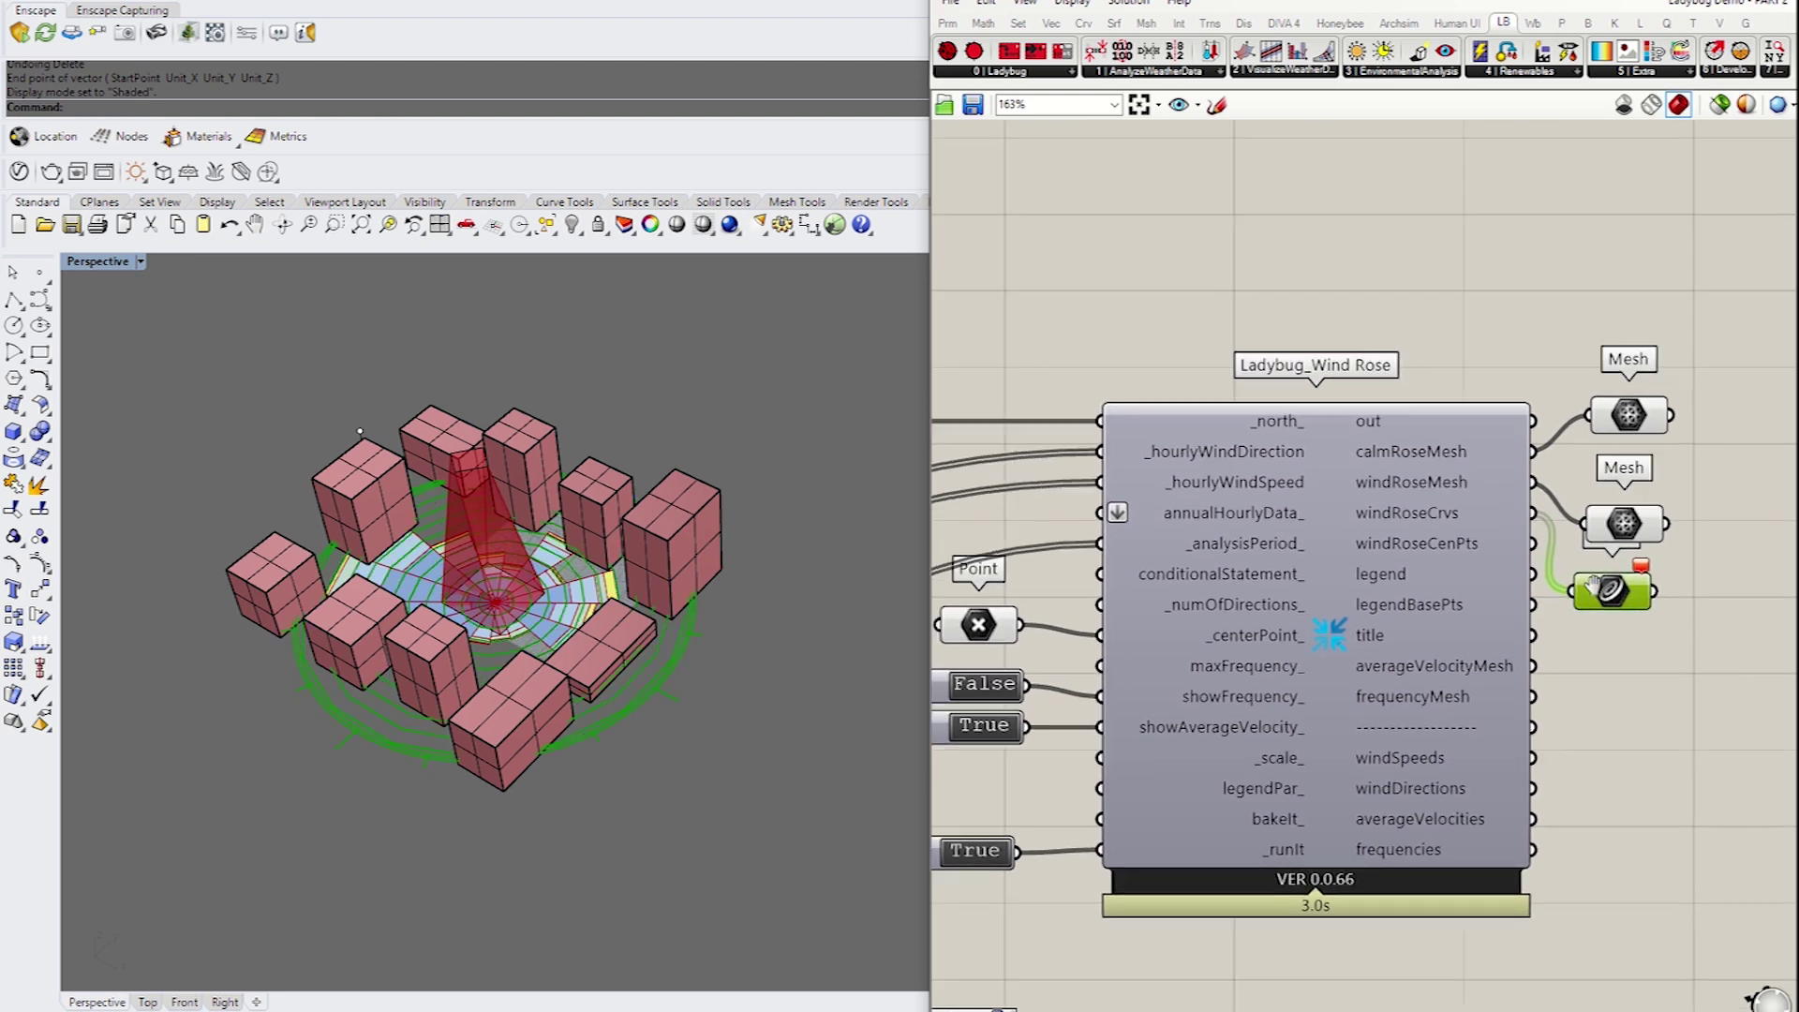
right_drag(1593, 586, 1584, 594)
drag(1635, 645, 1597, 412)
drag(1610, 528, 1639, 459)
click(1628, 696)
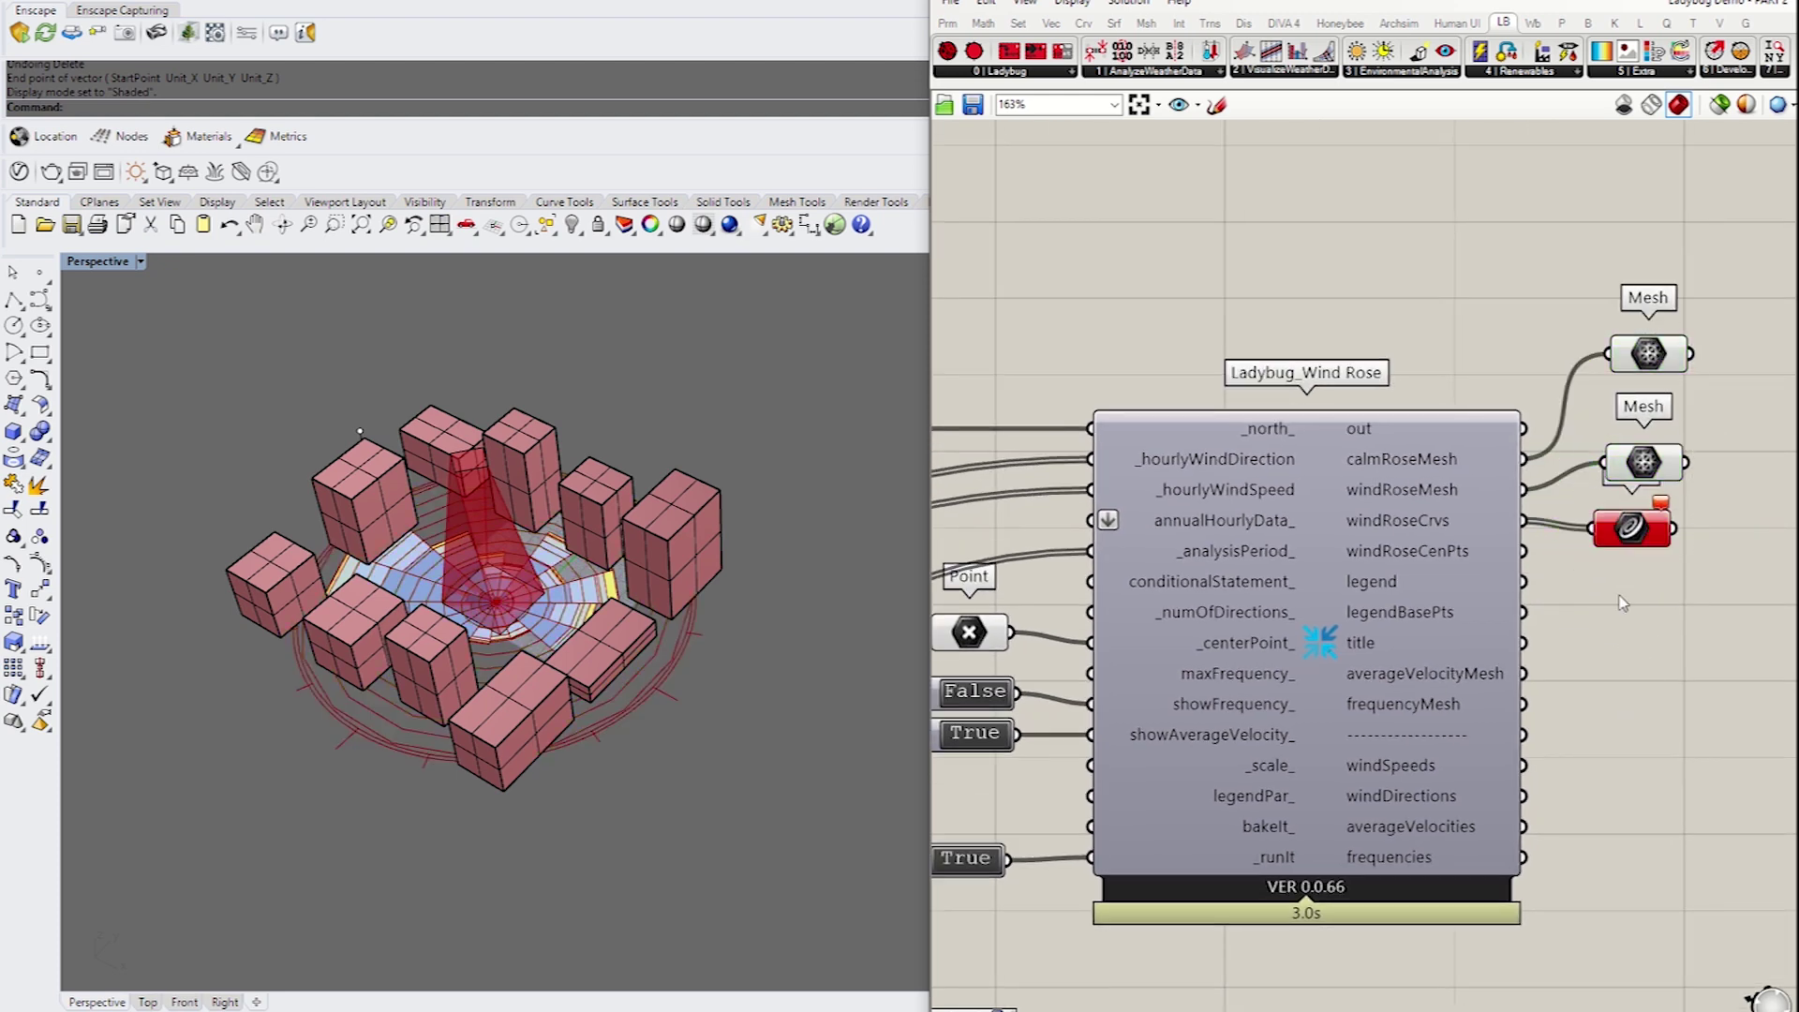
click(1630, 532)
click(1645, 474)
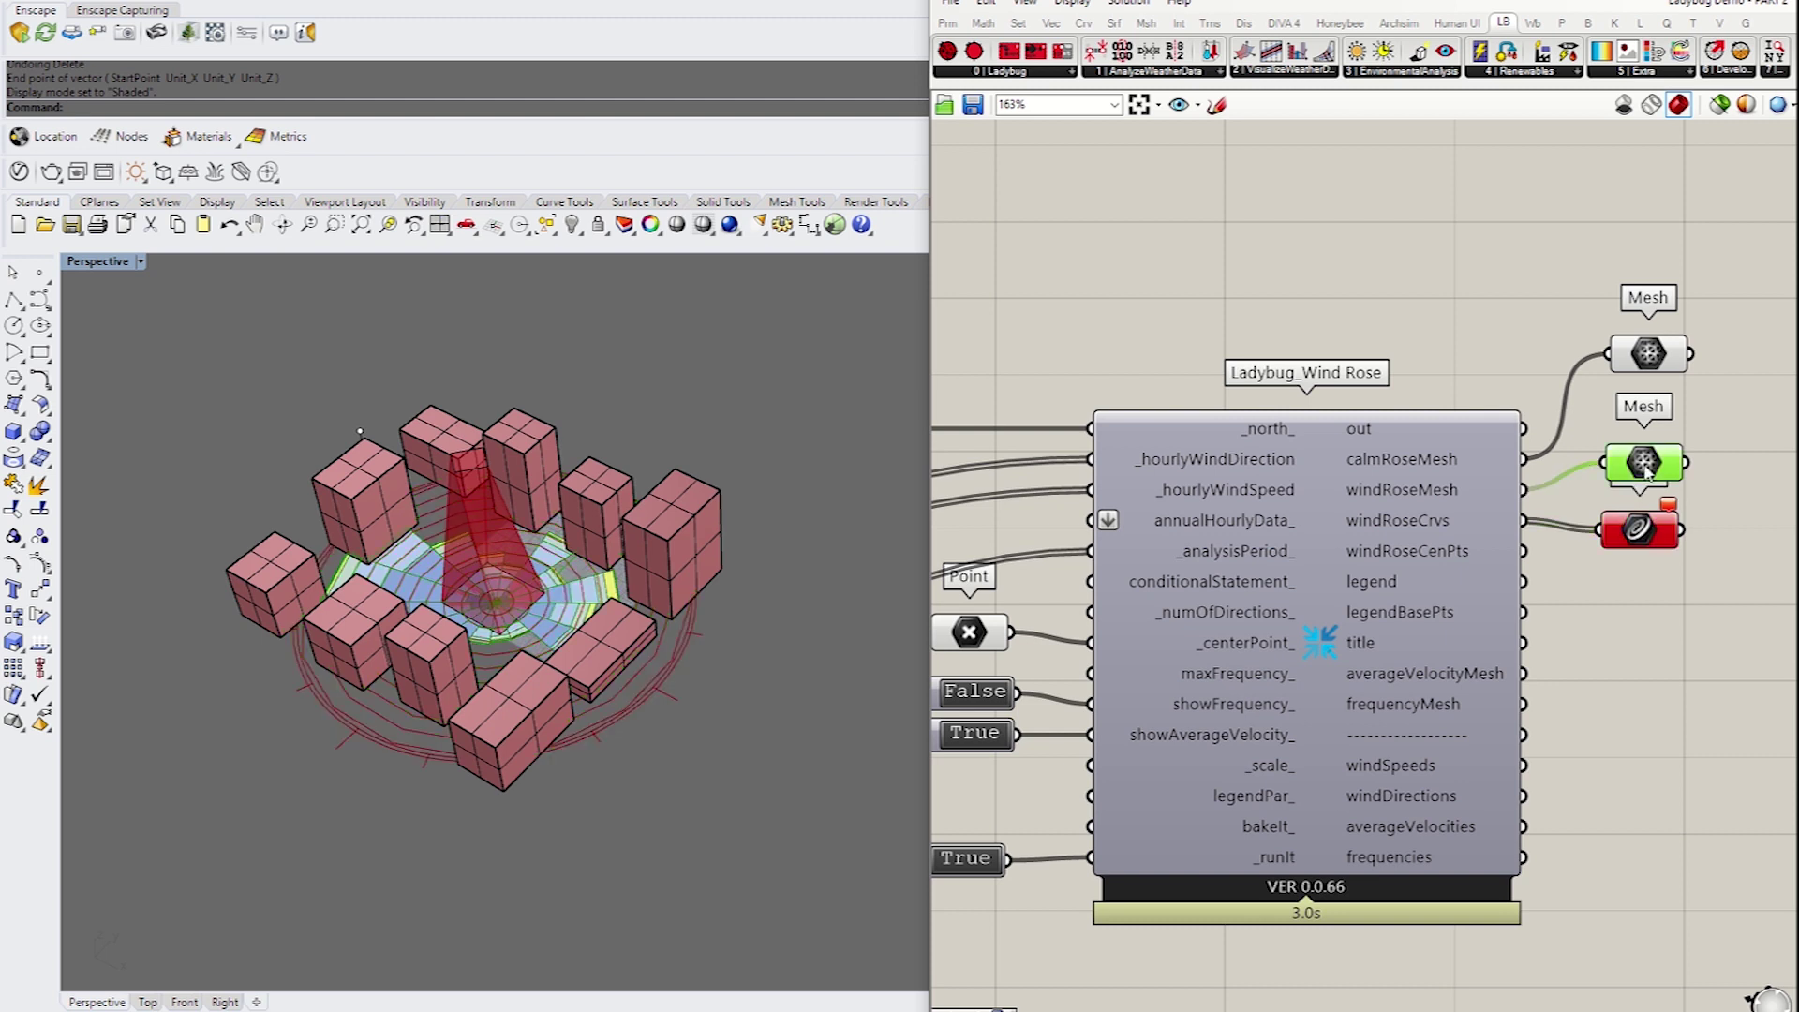
Duplicate the Mesh parameter for the Wind Rose's legend, title and averageVelocityMesh outputs, connecting one copy to each
alt+drag(1645, 467, 1647, 621)
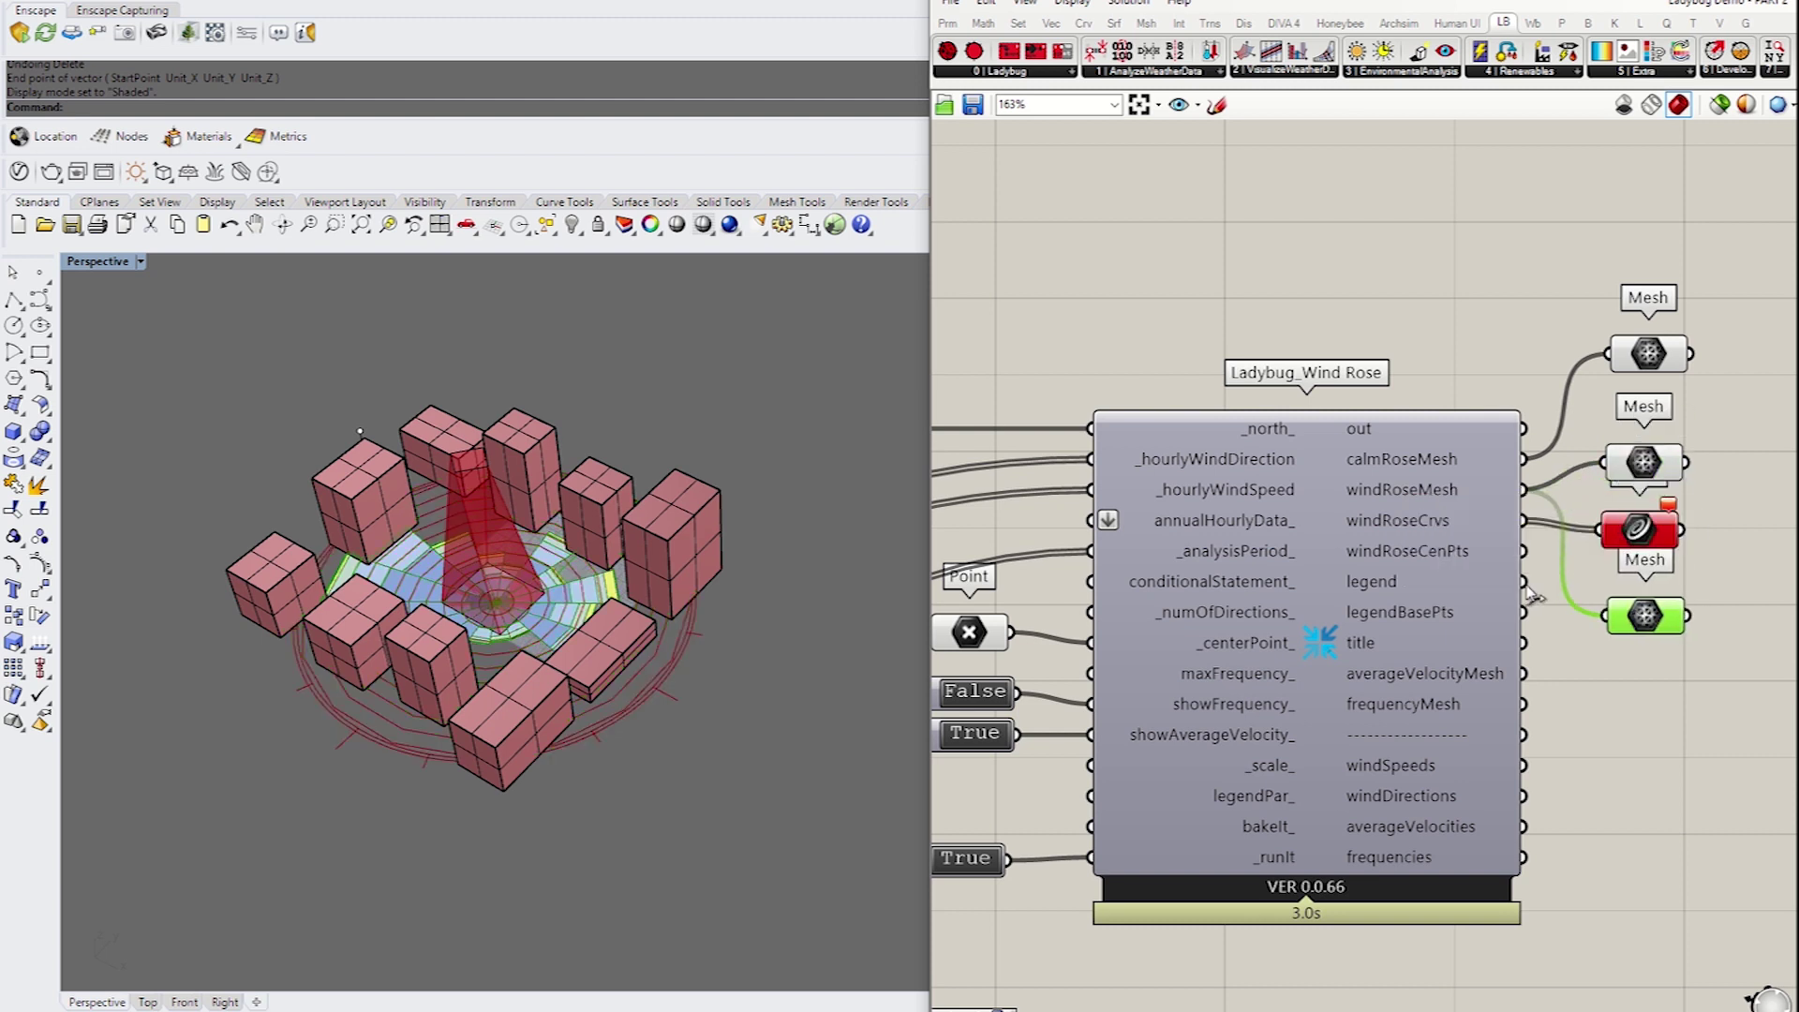
drag(1524, 582, 1605, 616)
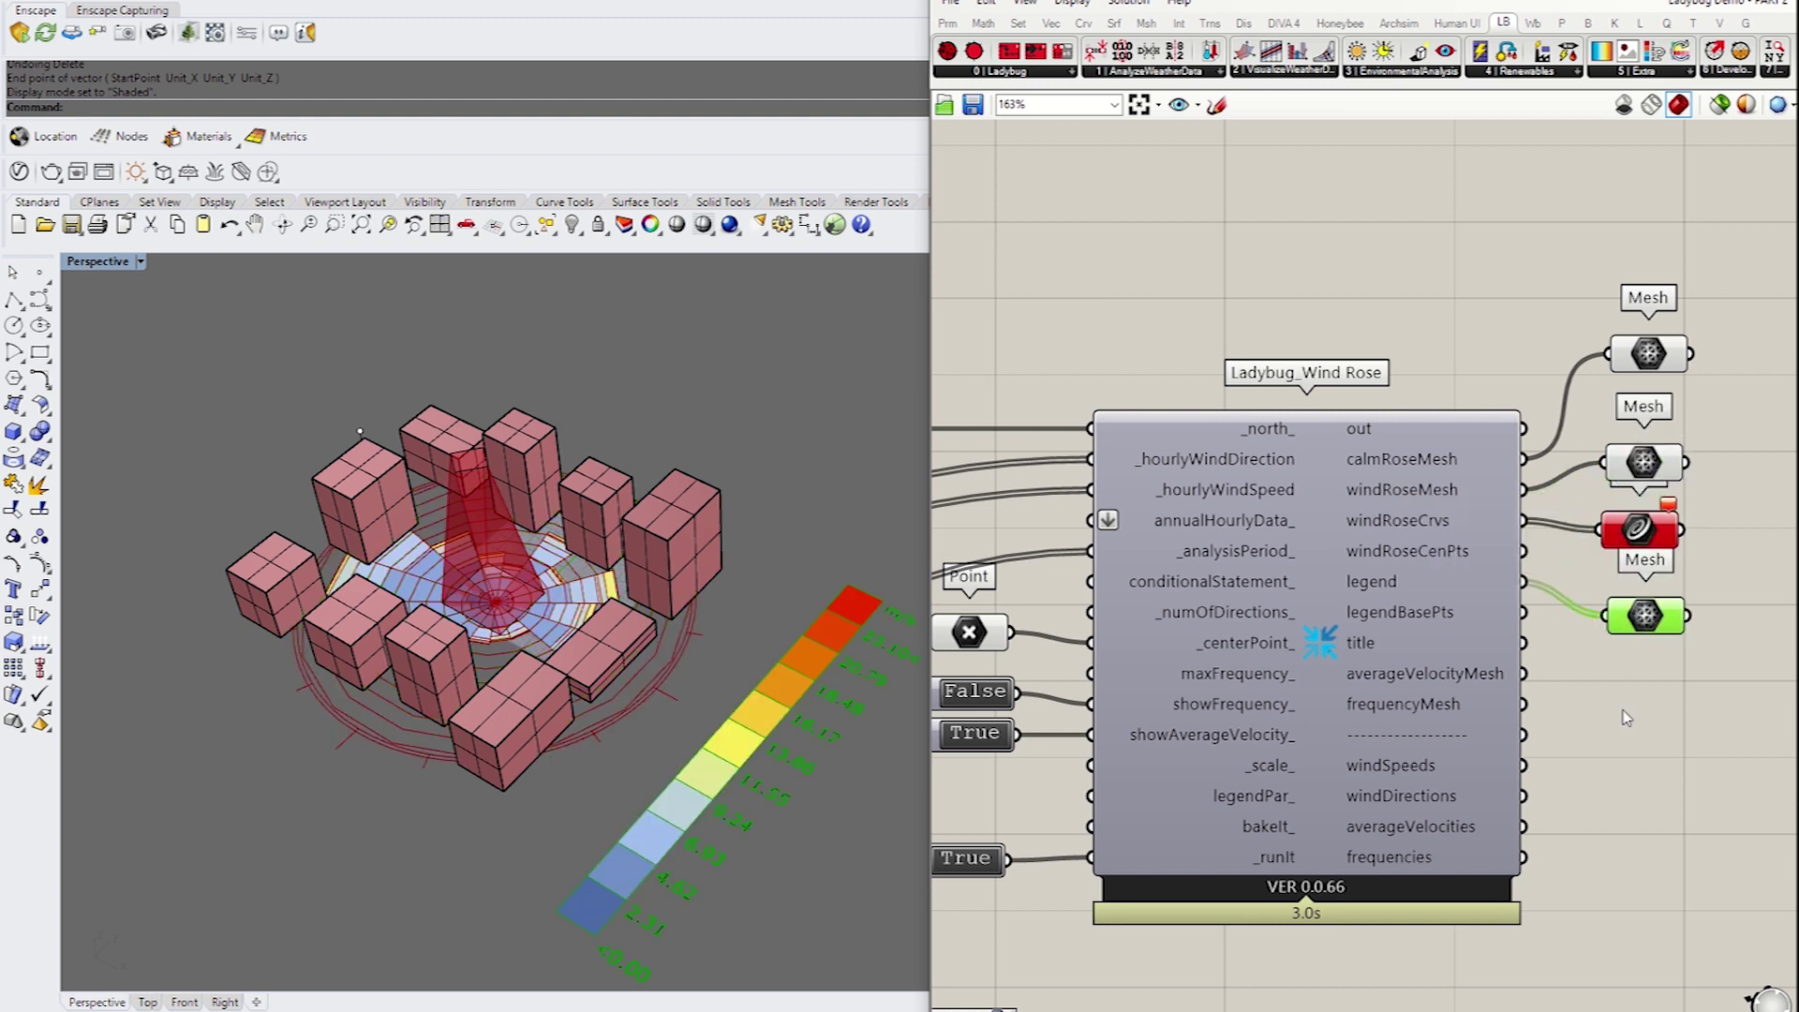
alt+drag(1640, 618, 1646, 674)
mouse_move(1537, 657)
mouse_down()
mouse_move(1661, 674)
mouse_move(1674, 713)
mouse_move(1525, 674)
mouse_up()
right_drag(526, 792, 732, 698)
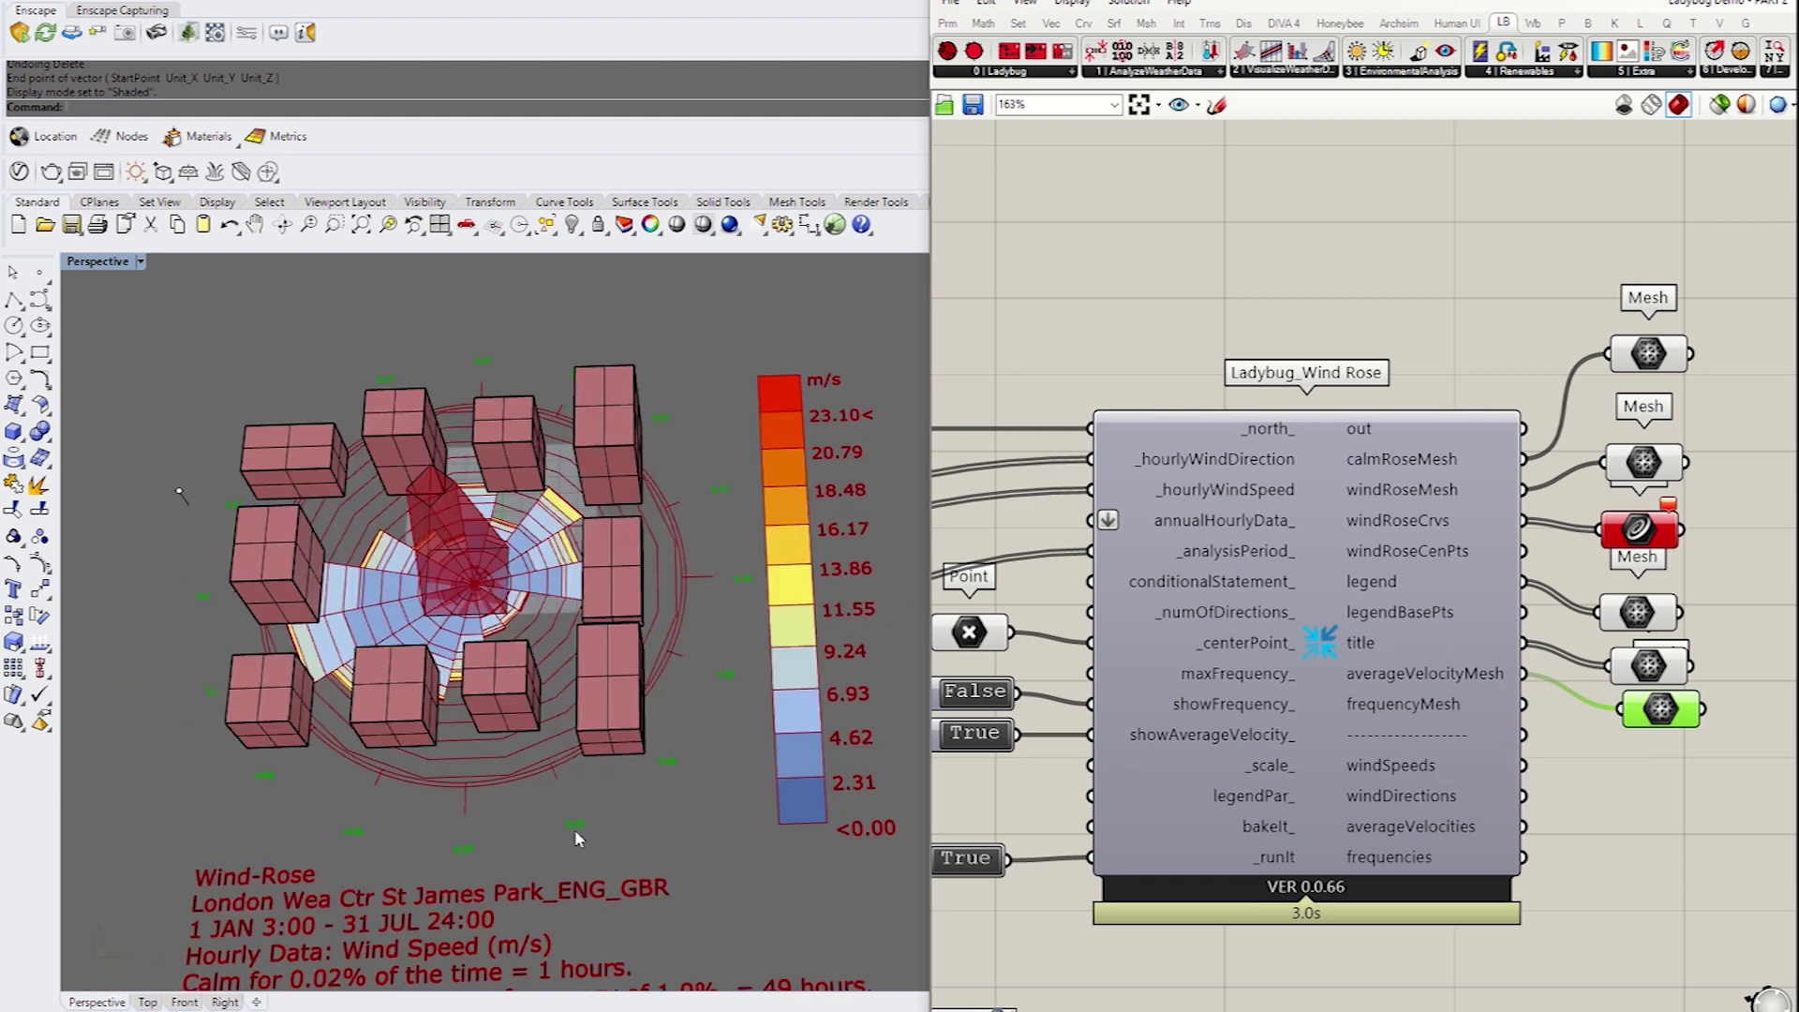
Place a Ladybug Wind Boundary Profile component on the canvas below the Wind Rose
right_drag(1193, 733, 1230, 707)
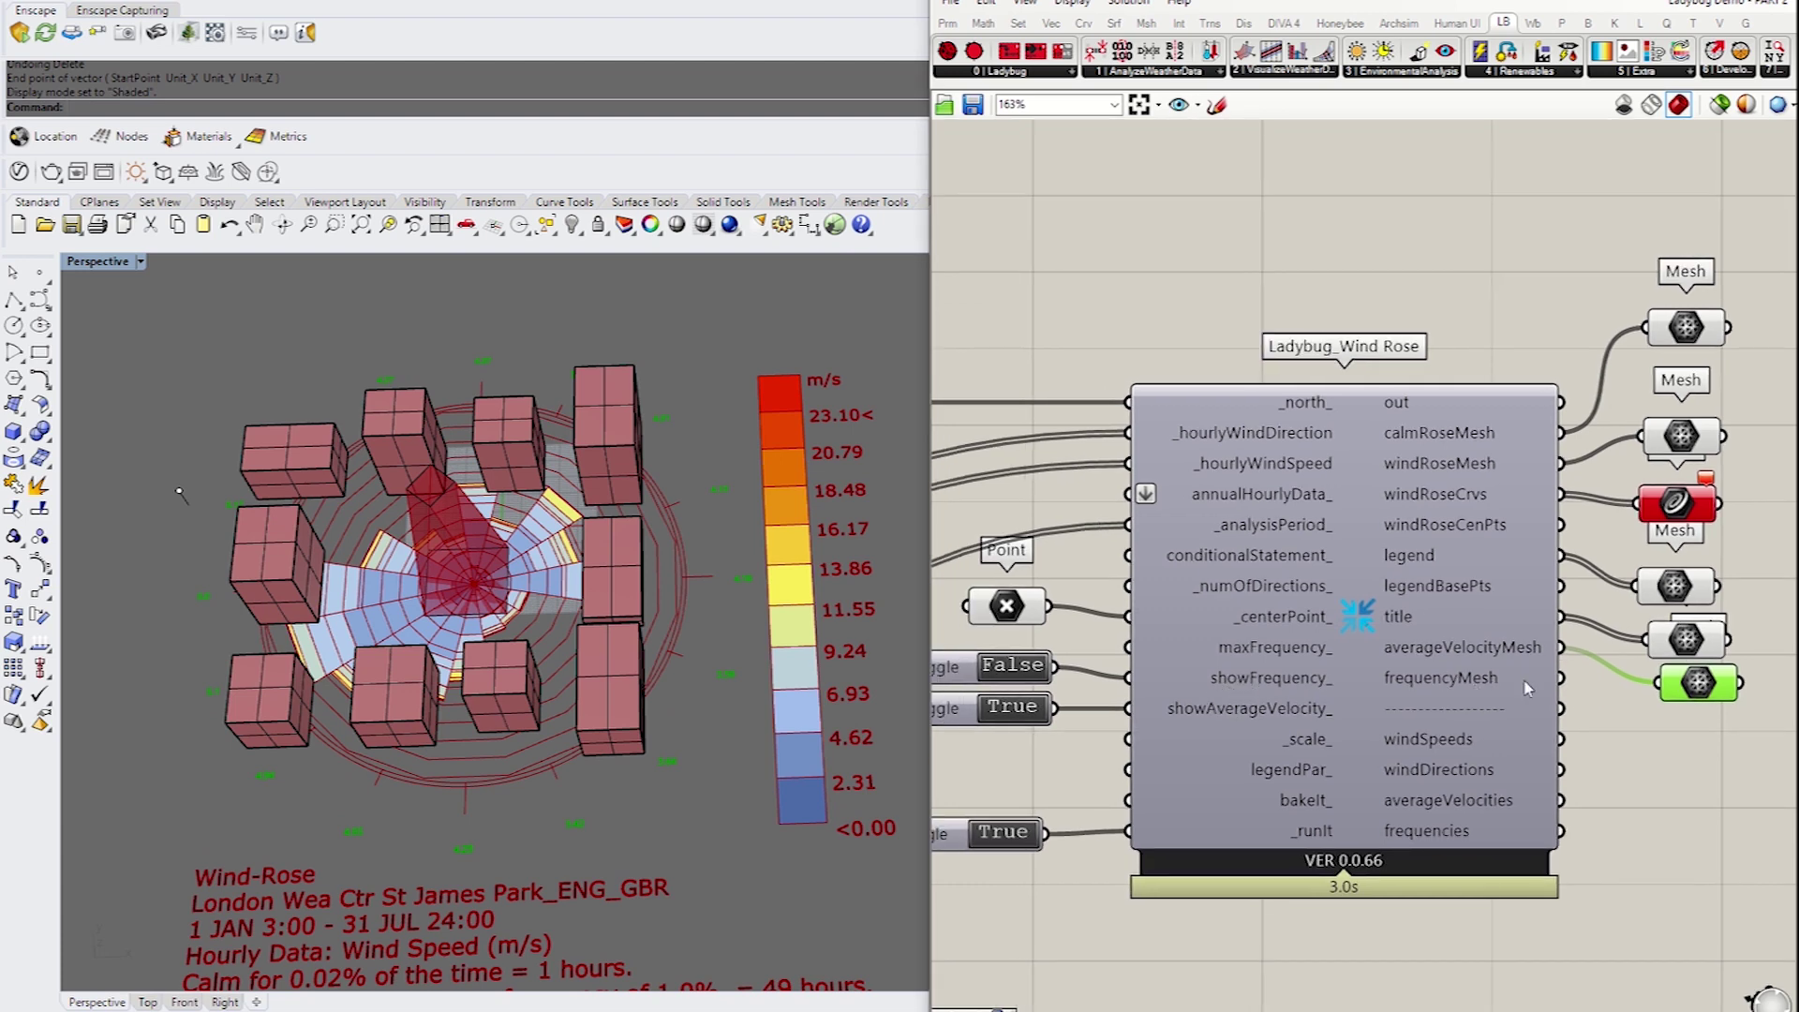
scroll(1483, 610, down, 3)
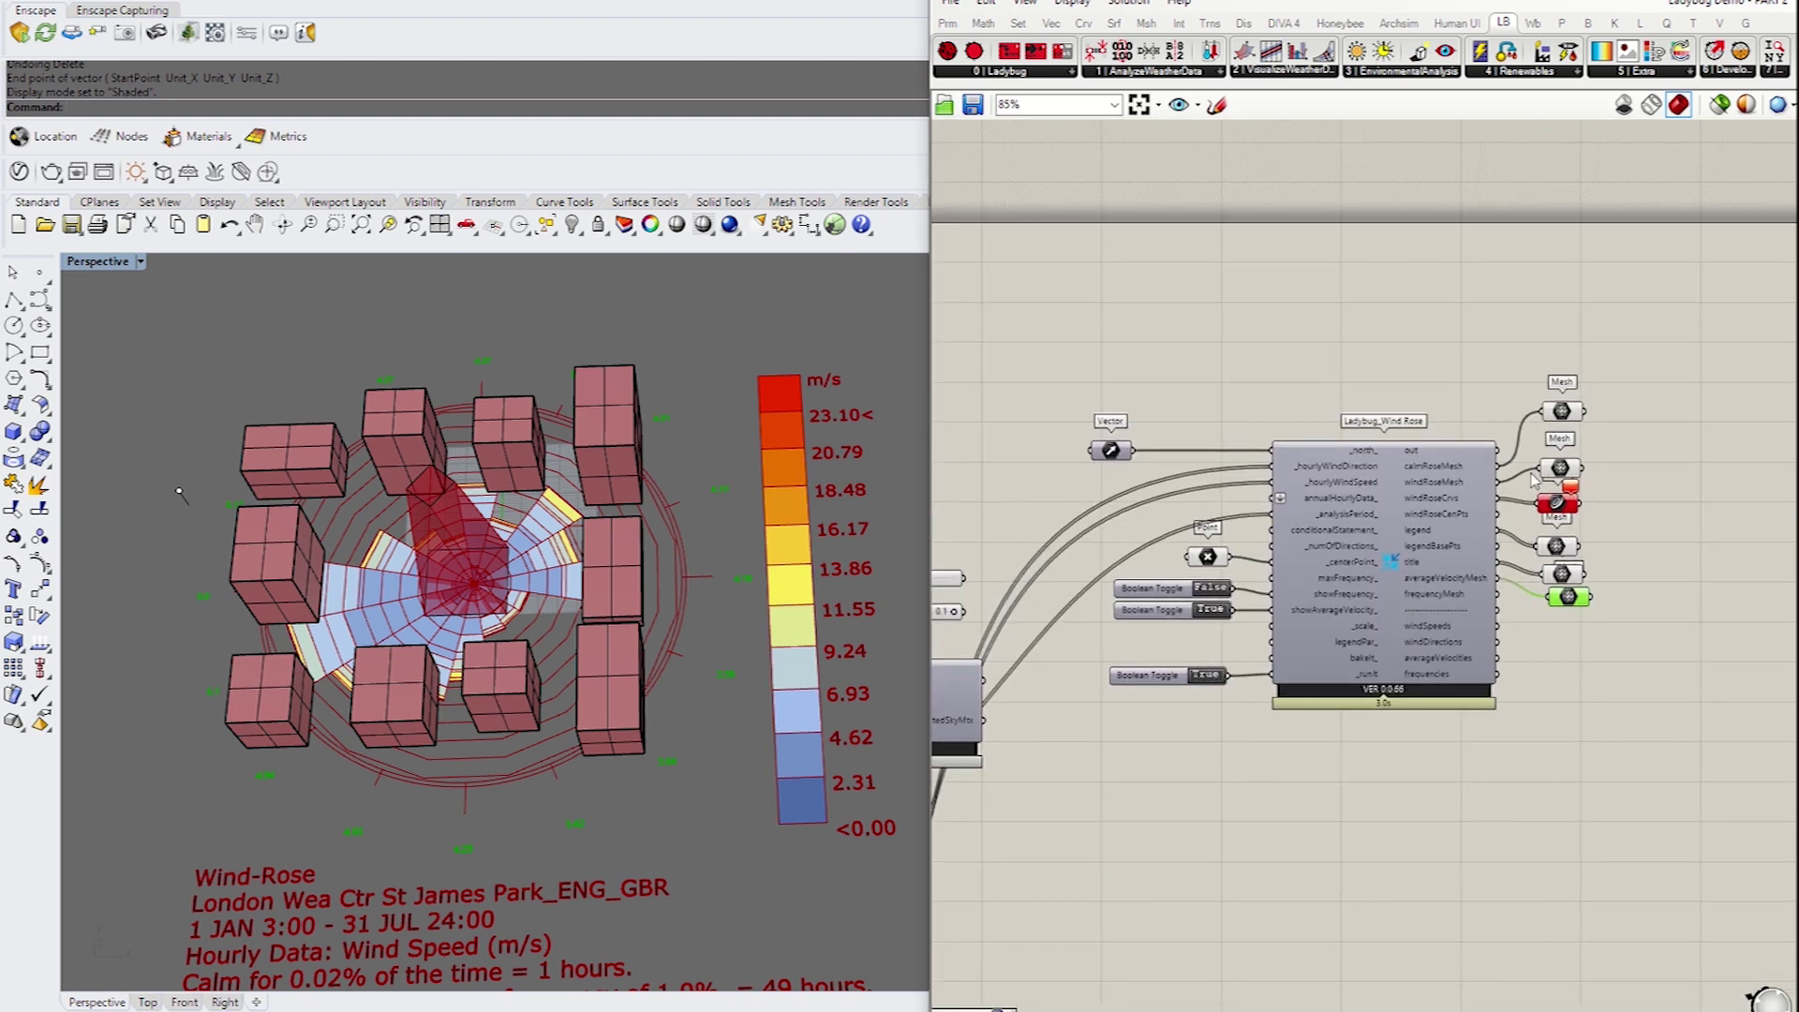
right_drag(1499, 704, 1459, 667)
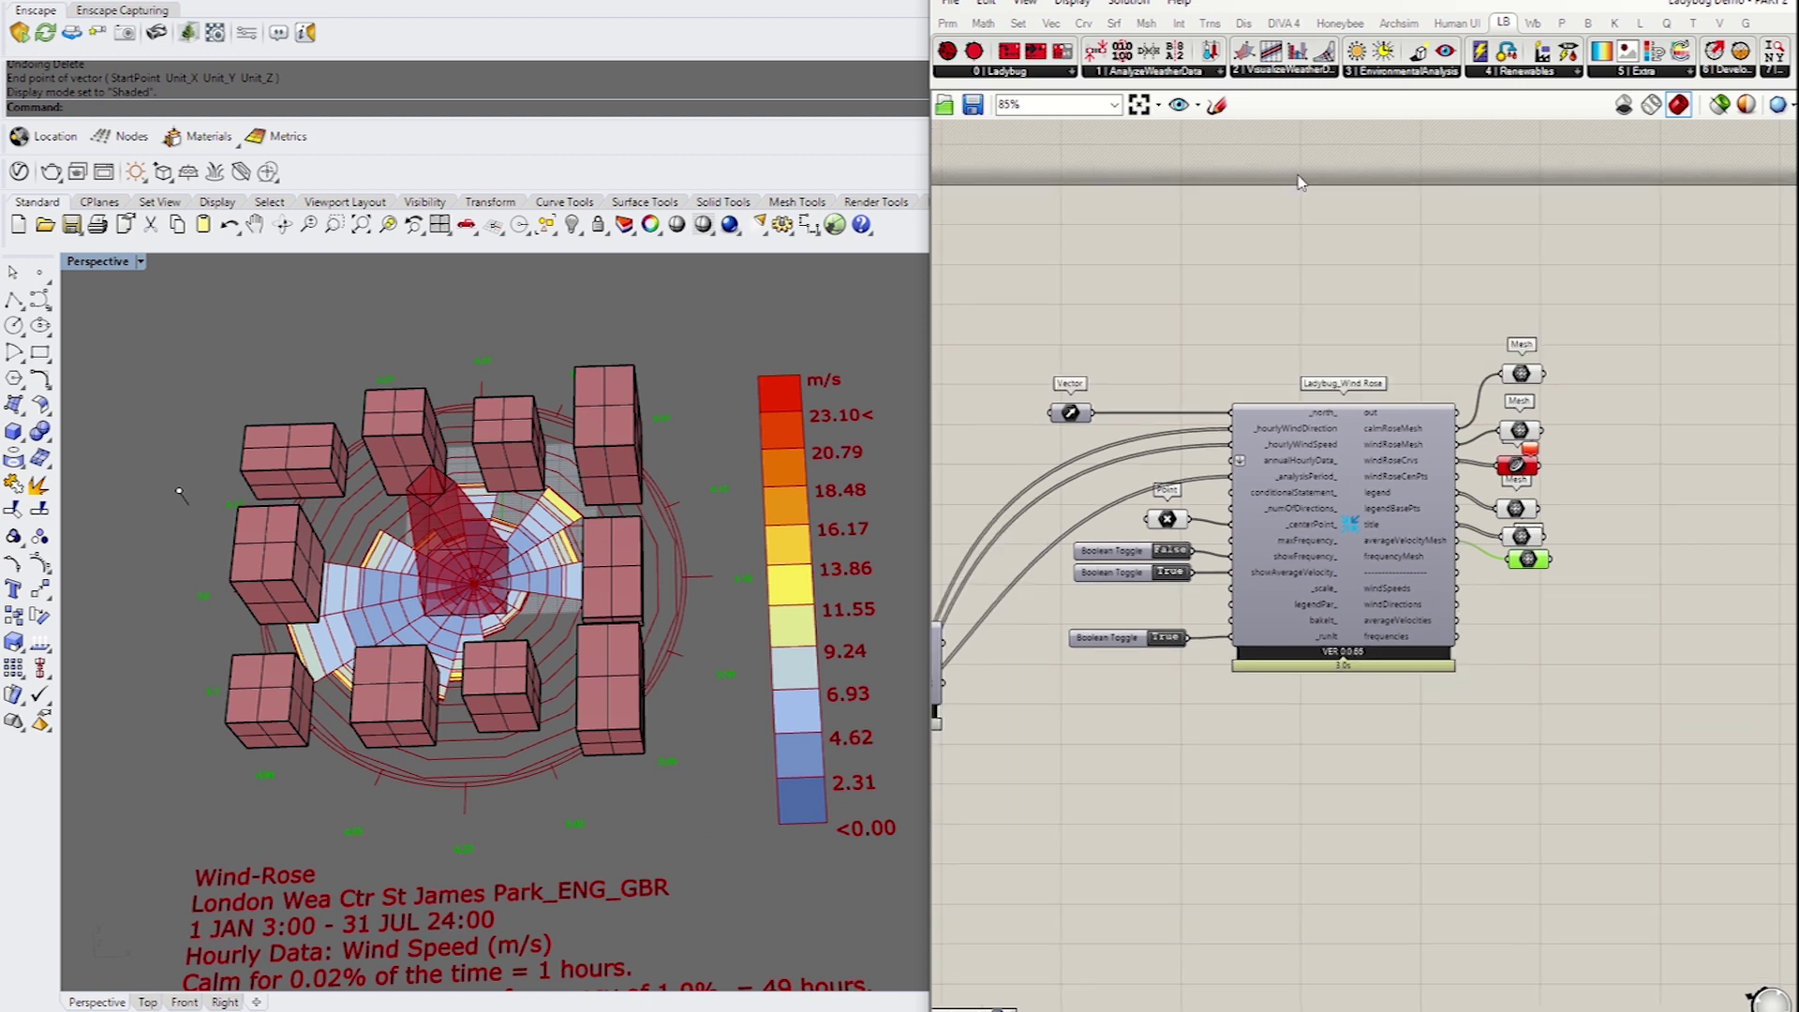
click(1286, 73)
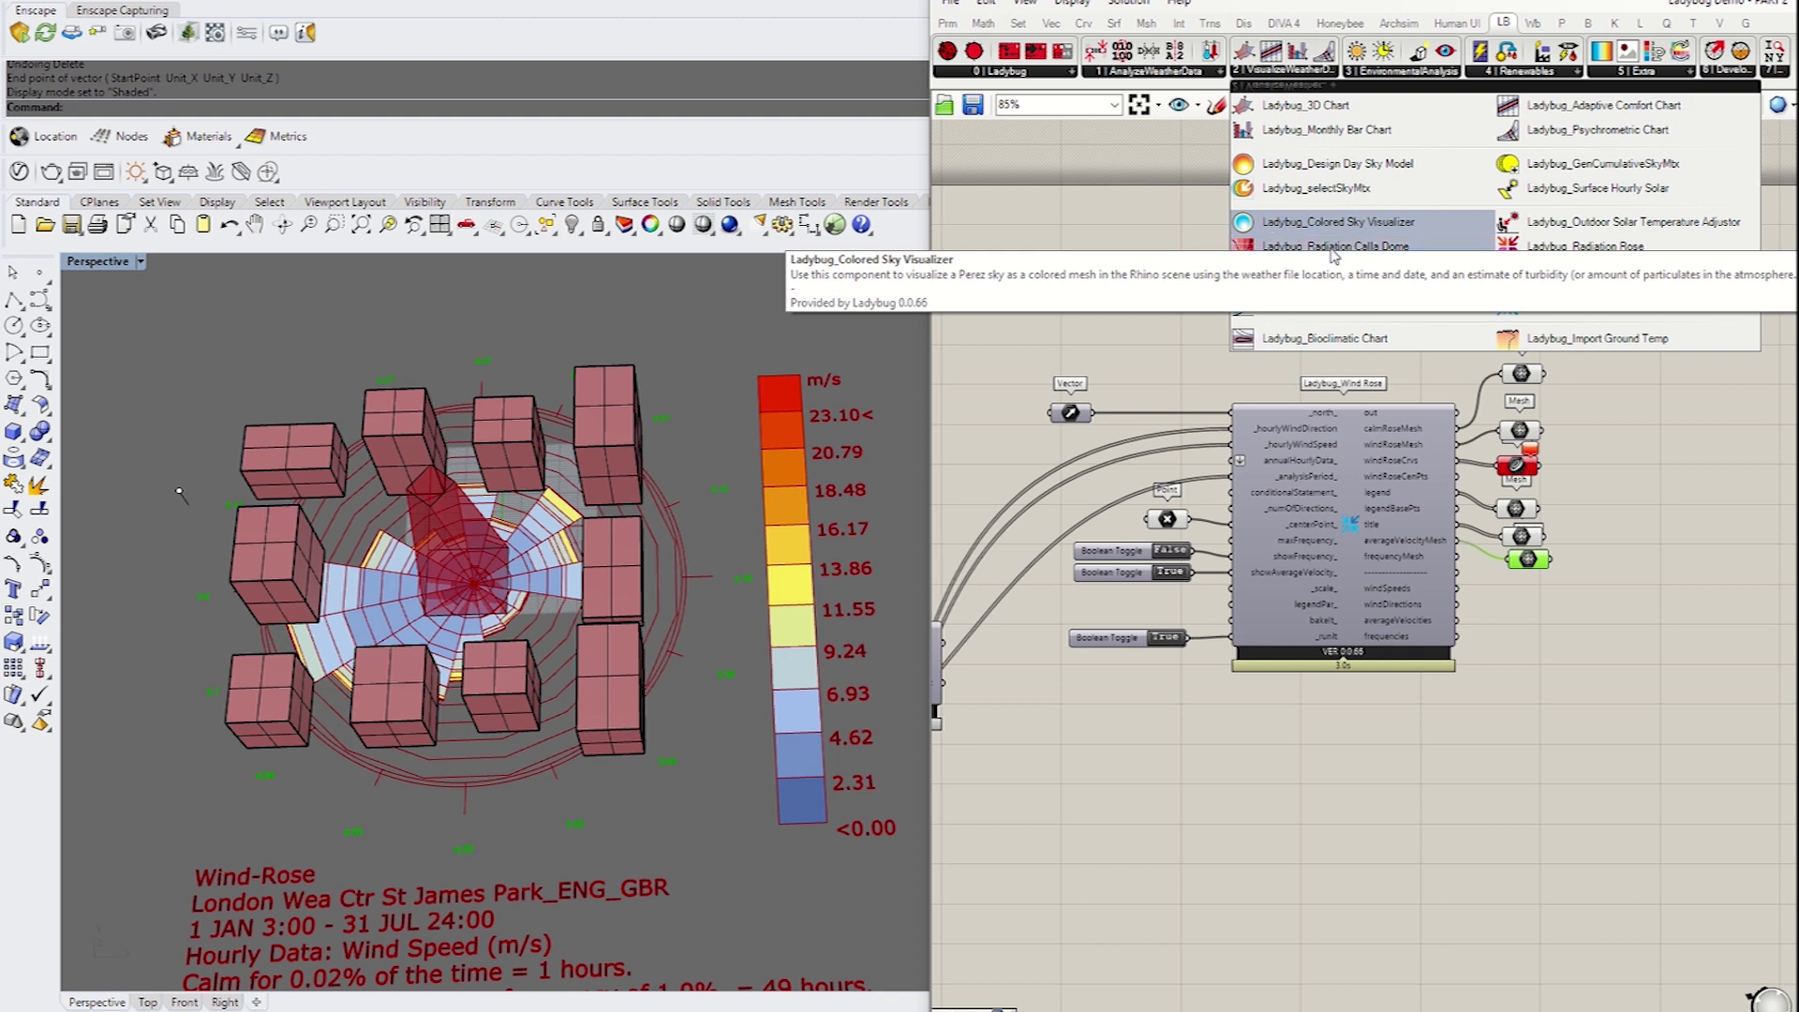
drag(1312, 300, 1349, 905)
right_drag(1378, 907, 1363, 671)
drag(1360, 666, 1357, 665)
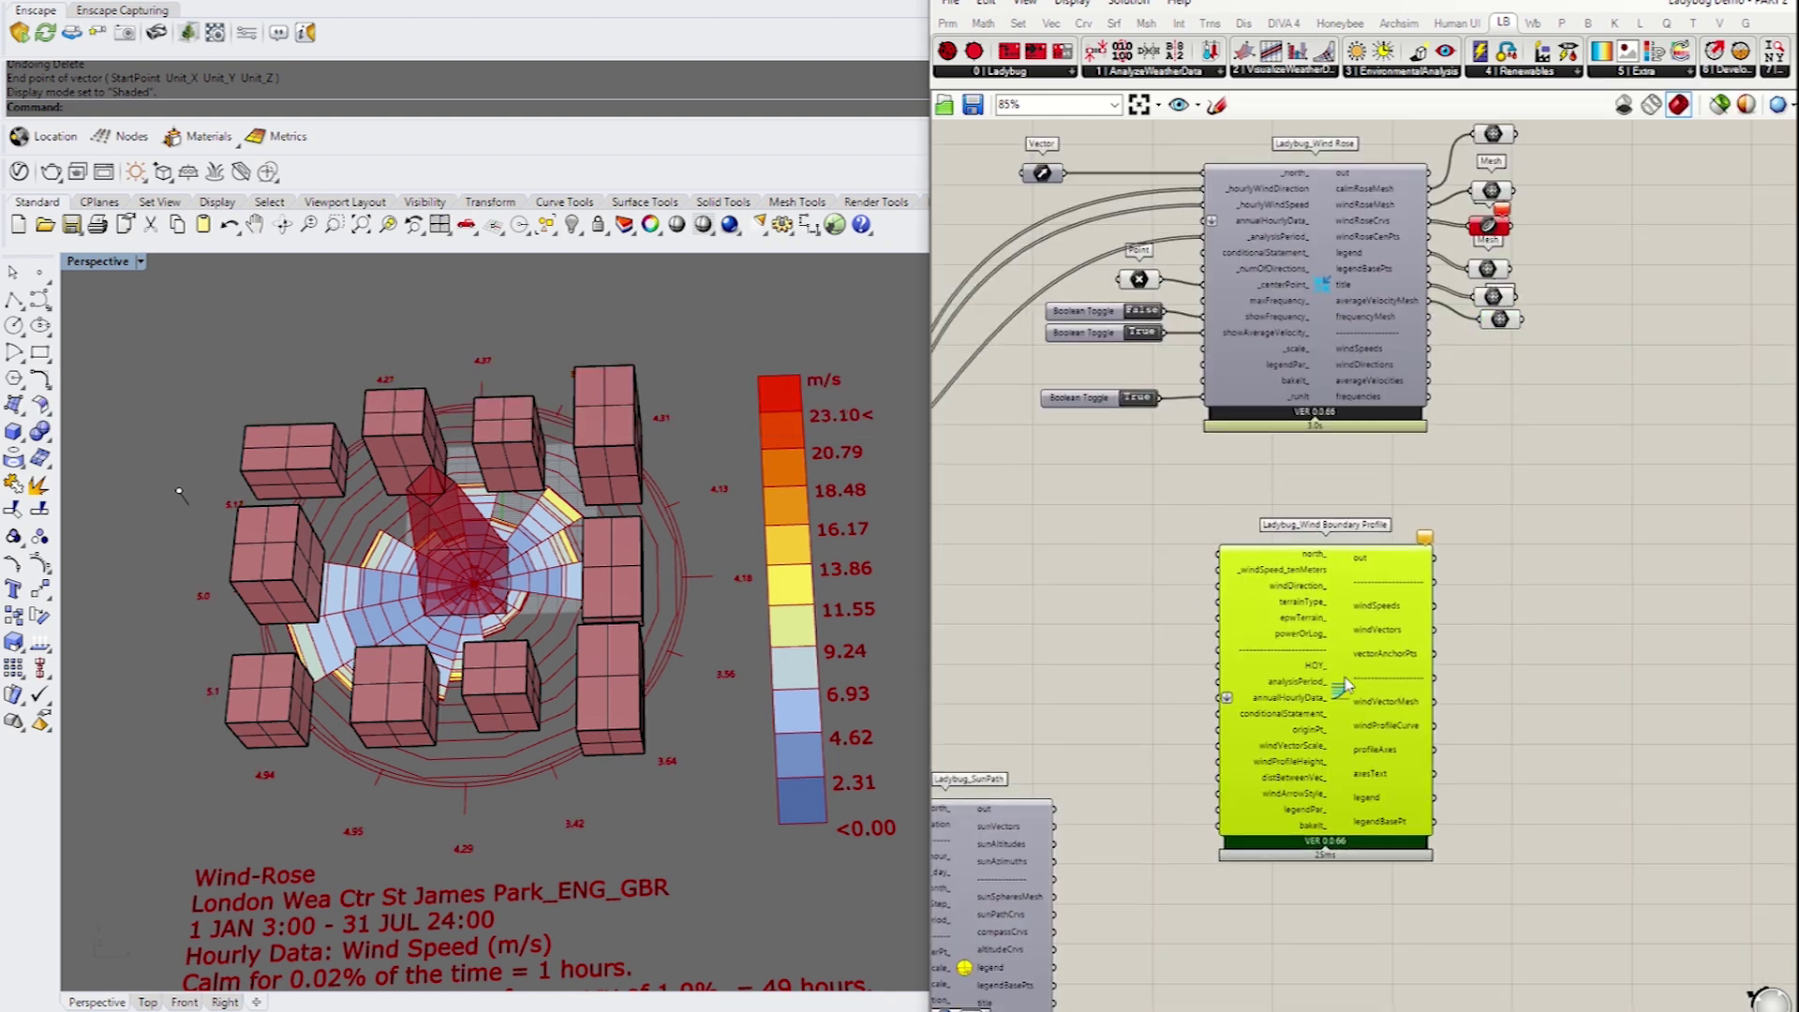
Turn off the preview of all the output parameters connected to the Wind Rose component
right_drag(1484, 402, 1453, 497)
drag(1574, 471, 1438, 186)
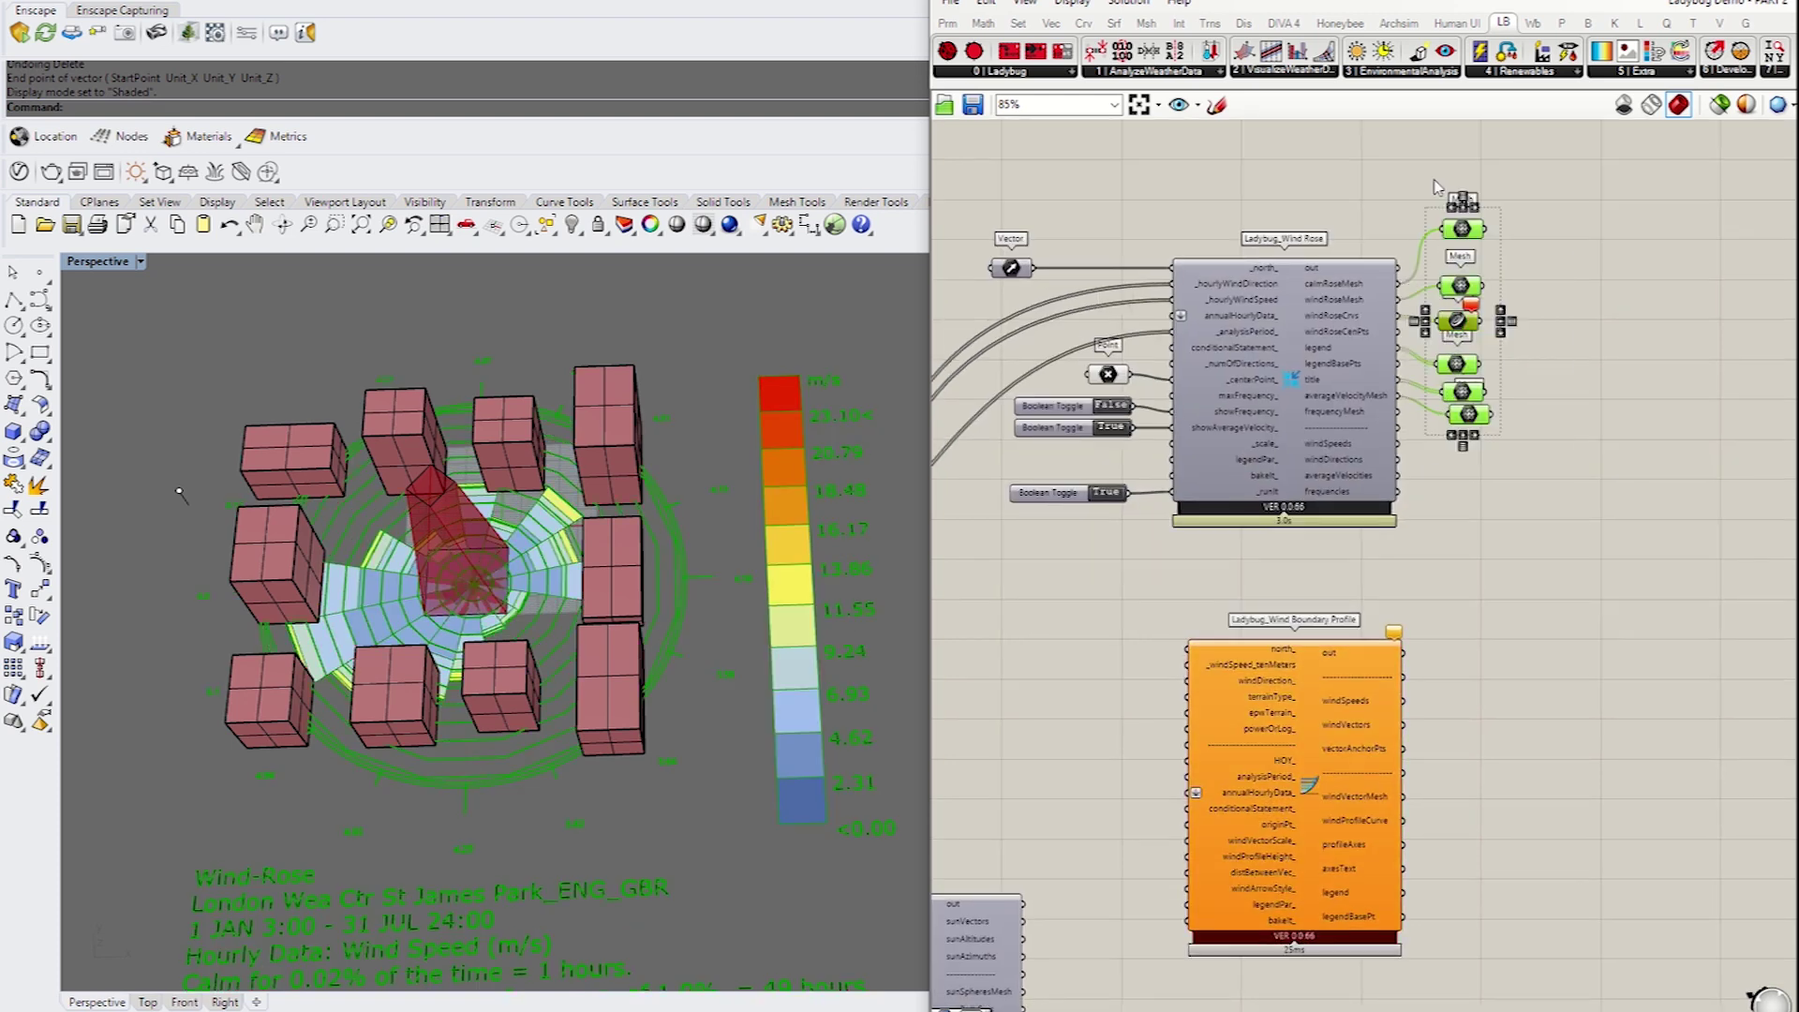
right_click(1483, 155)
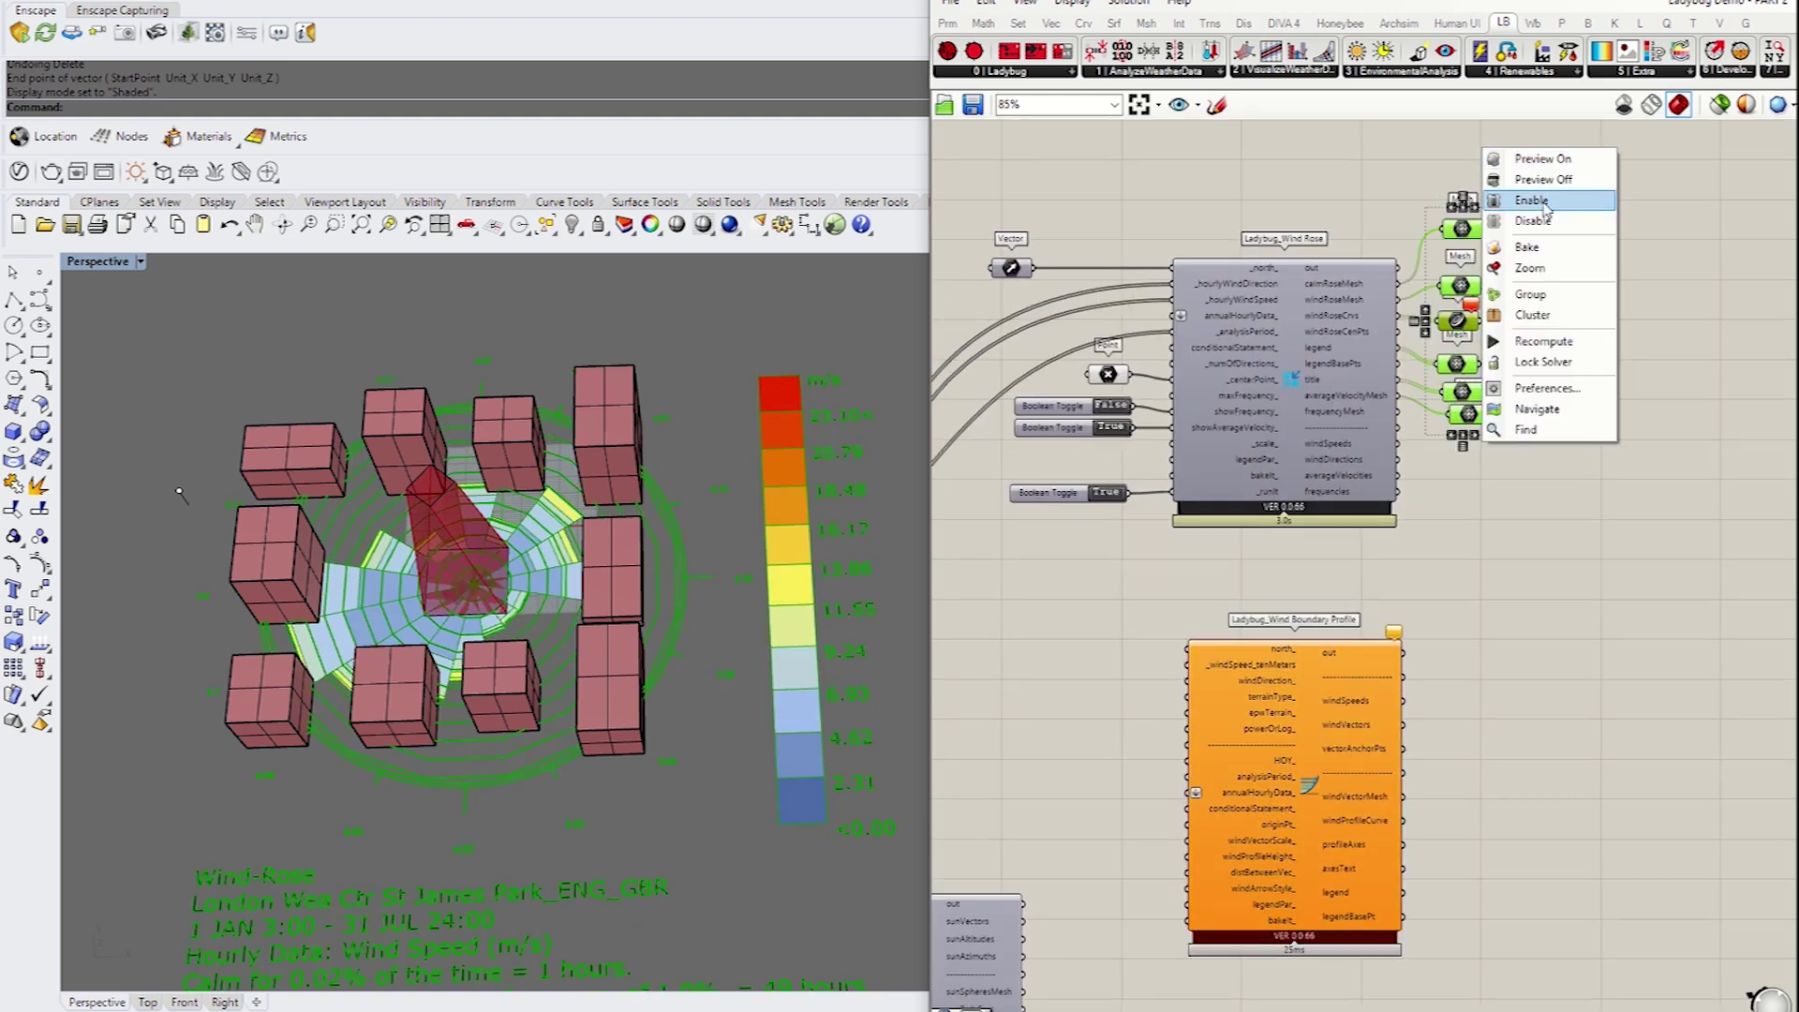
click(1545, 182)
click(1560, 228)
right_drag(1559, 467, 1587, 370)
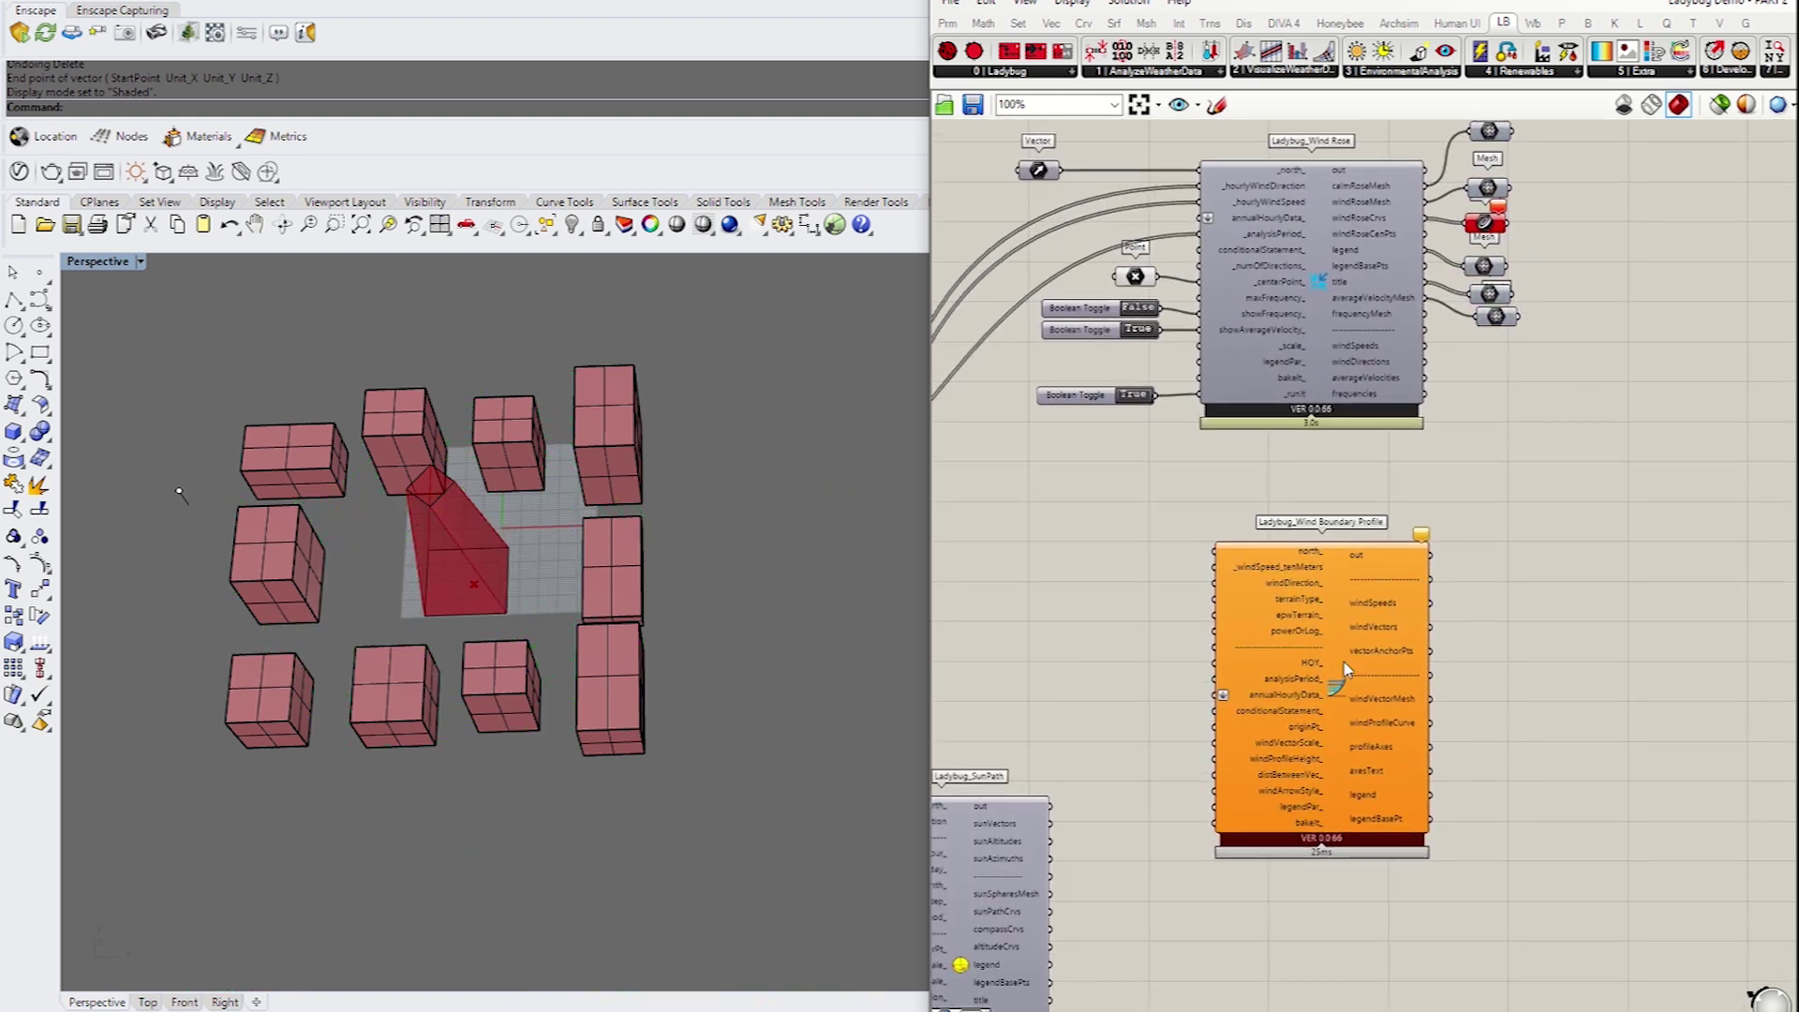
Connect the existing Vector parameter to the Wind Boundary Profile's north_ input
click(1346, 669)
scroll(1346, 668, up, 2)
right_drag(681, 696, 607, 605)
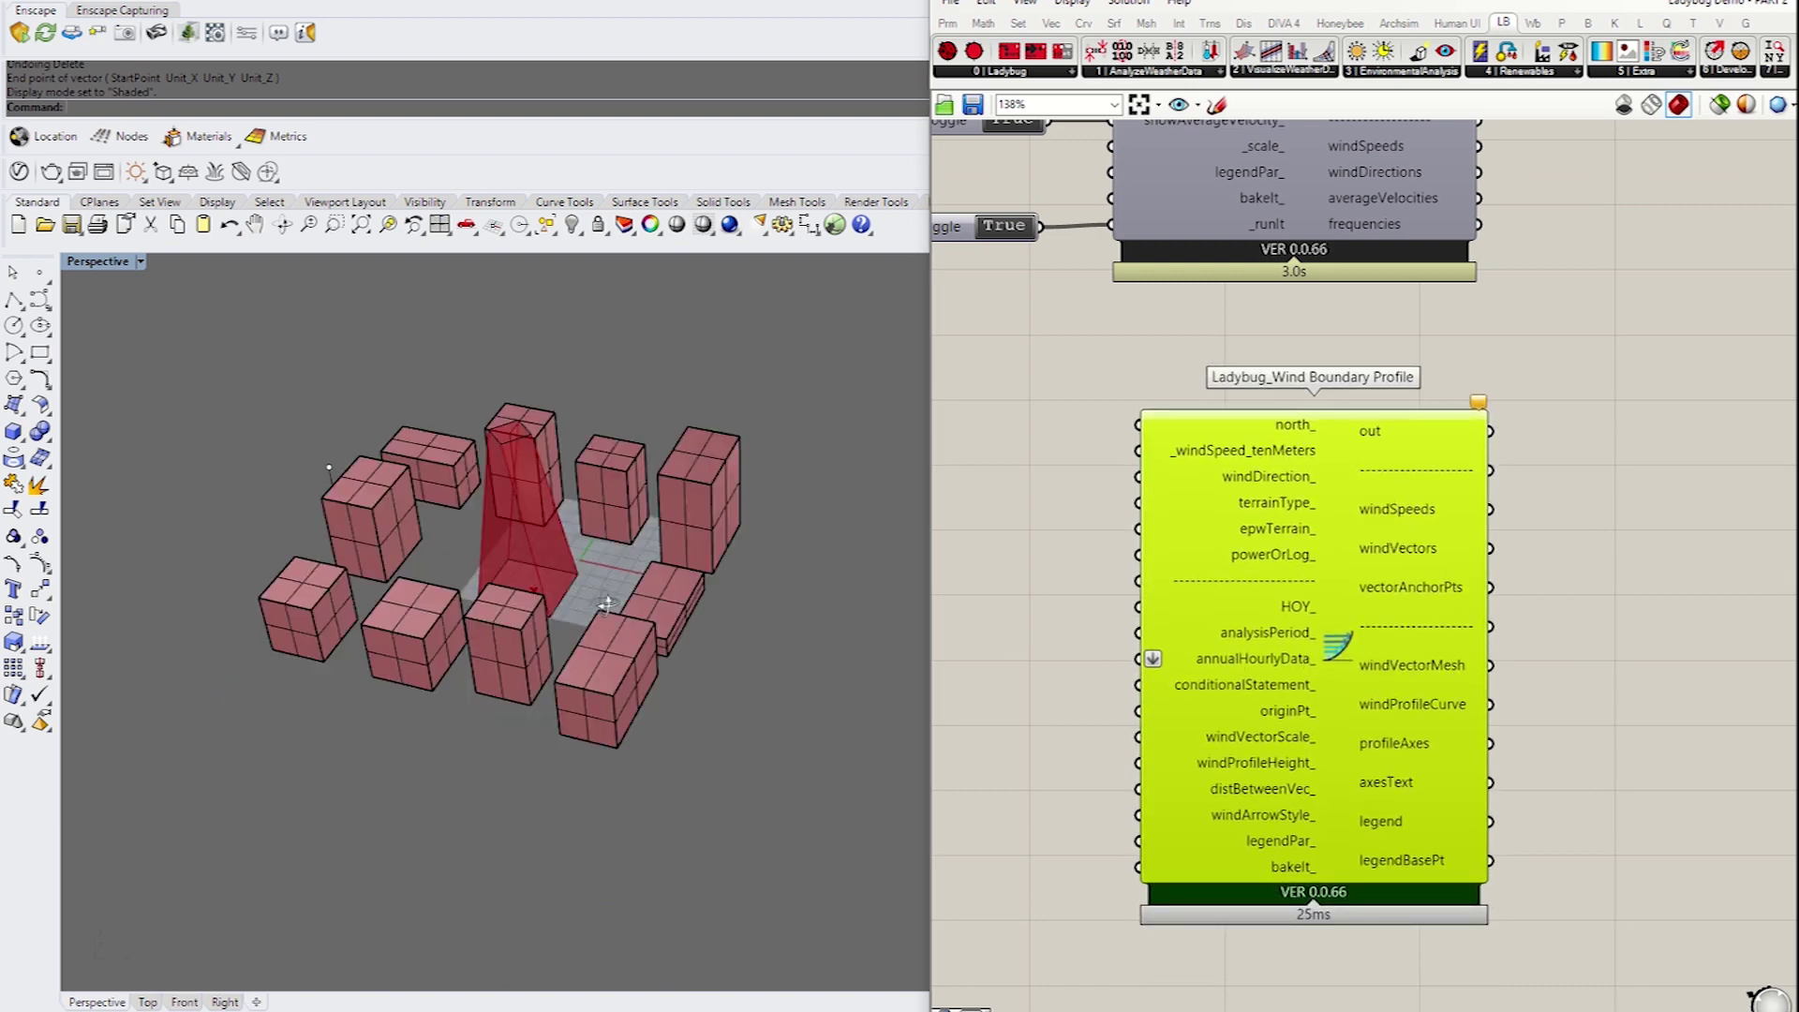
scroll(592, 721, up, 3)
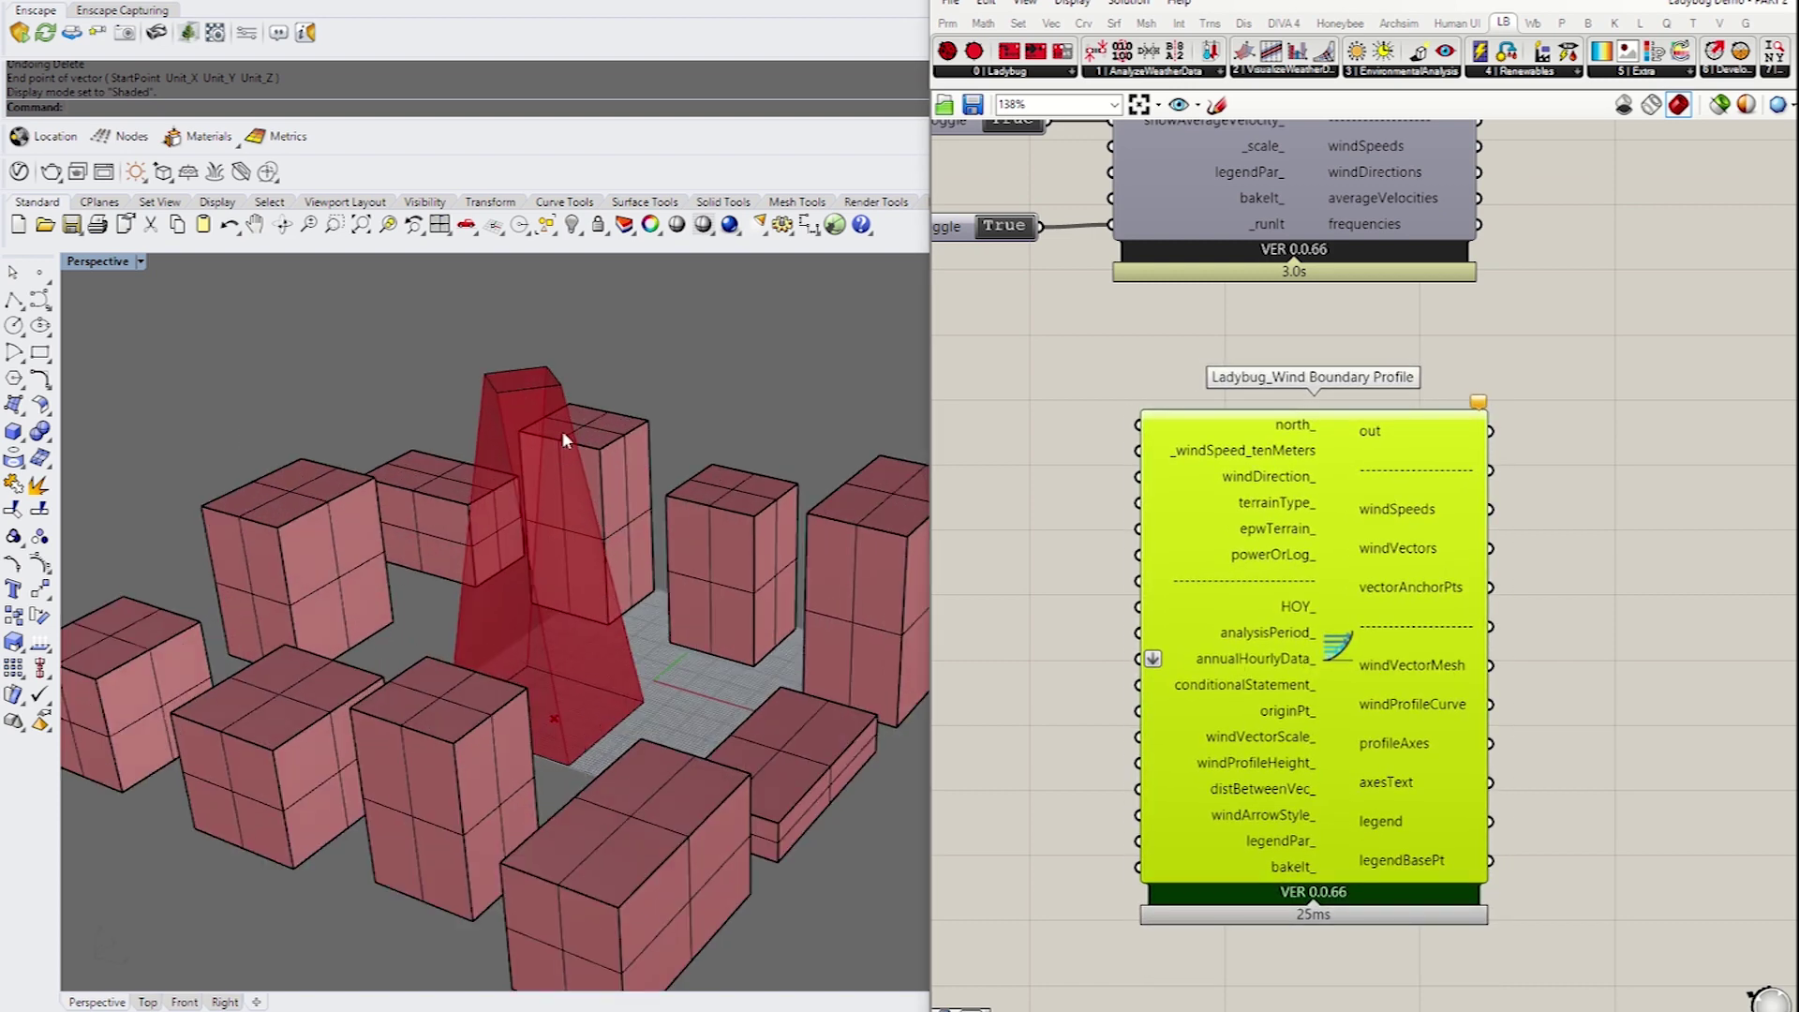
mouse_move(1300, 639)
mouse_down()
mouse_move(1284, 627)
mouse_move(1260, 653)
mouse_move(1278, 650)
mouse_up()
right_drag(1165, 389, 1358, 580)
scroll(1357, 581, down, 2)
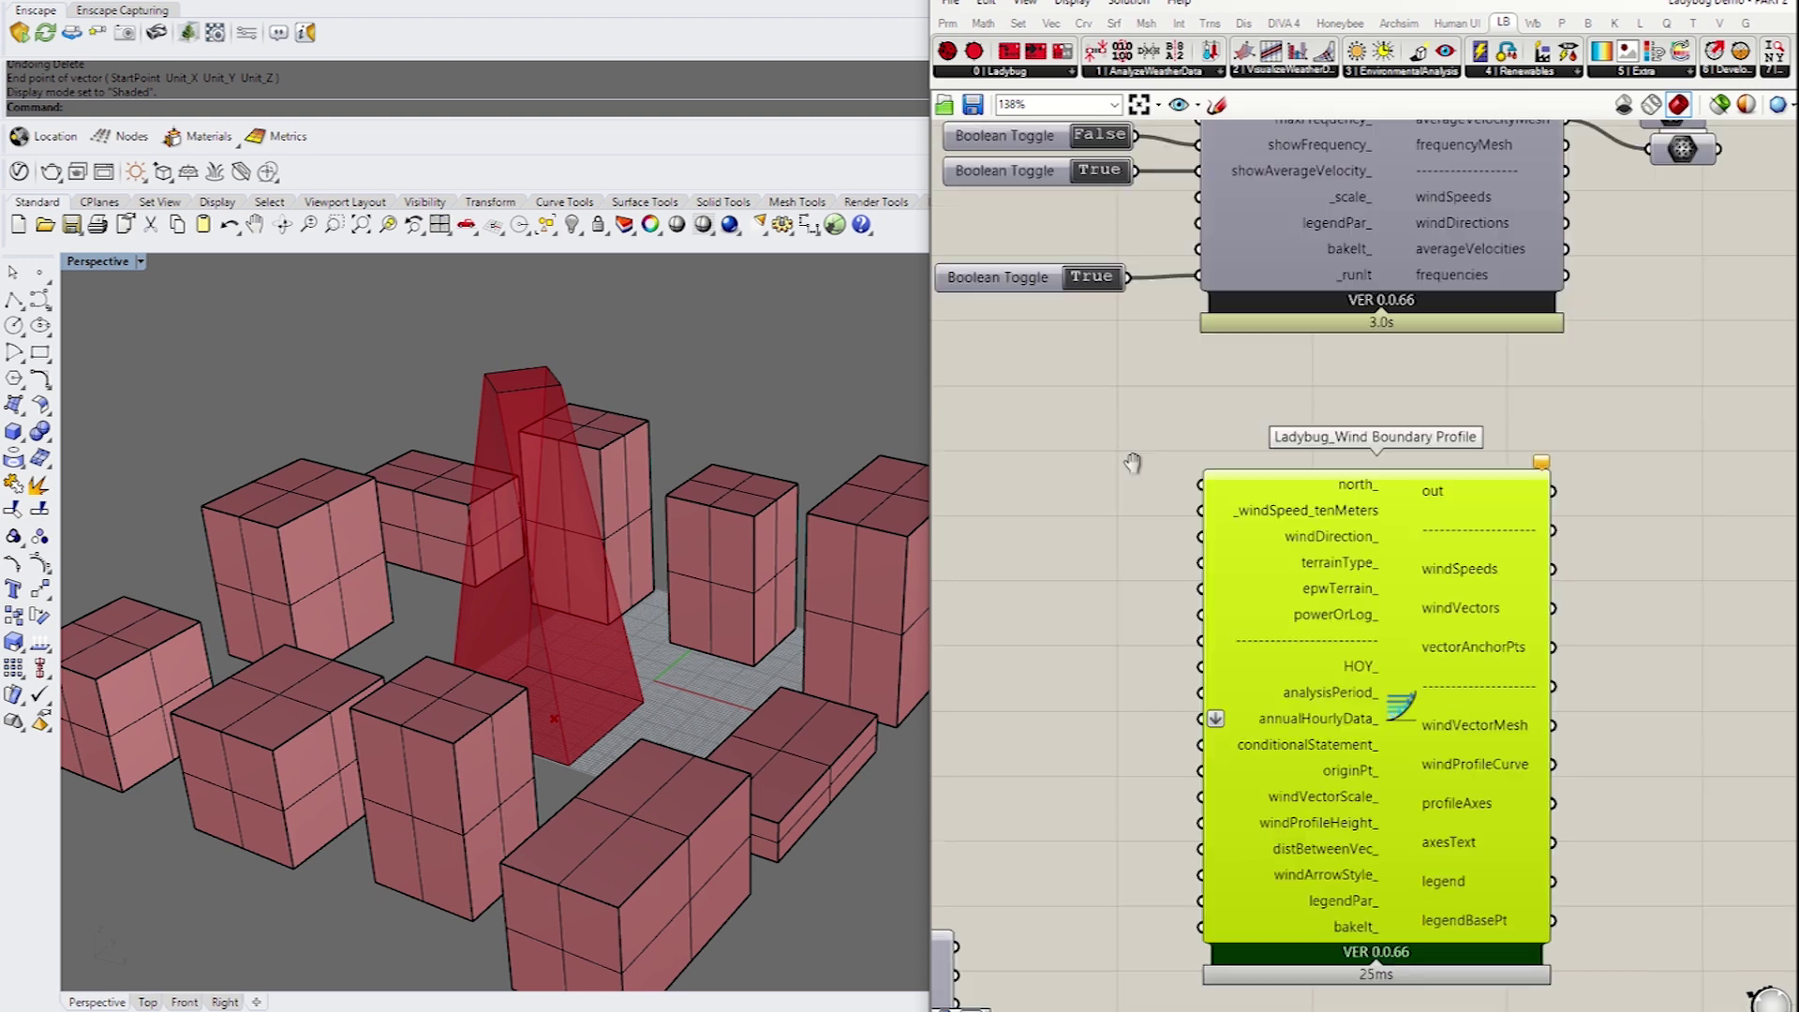
scroll(1358, 581, down, 2)
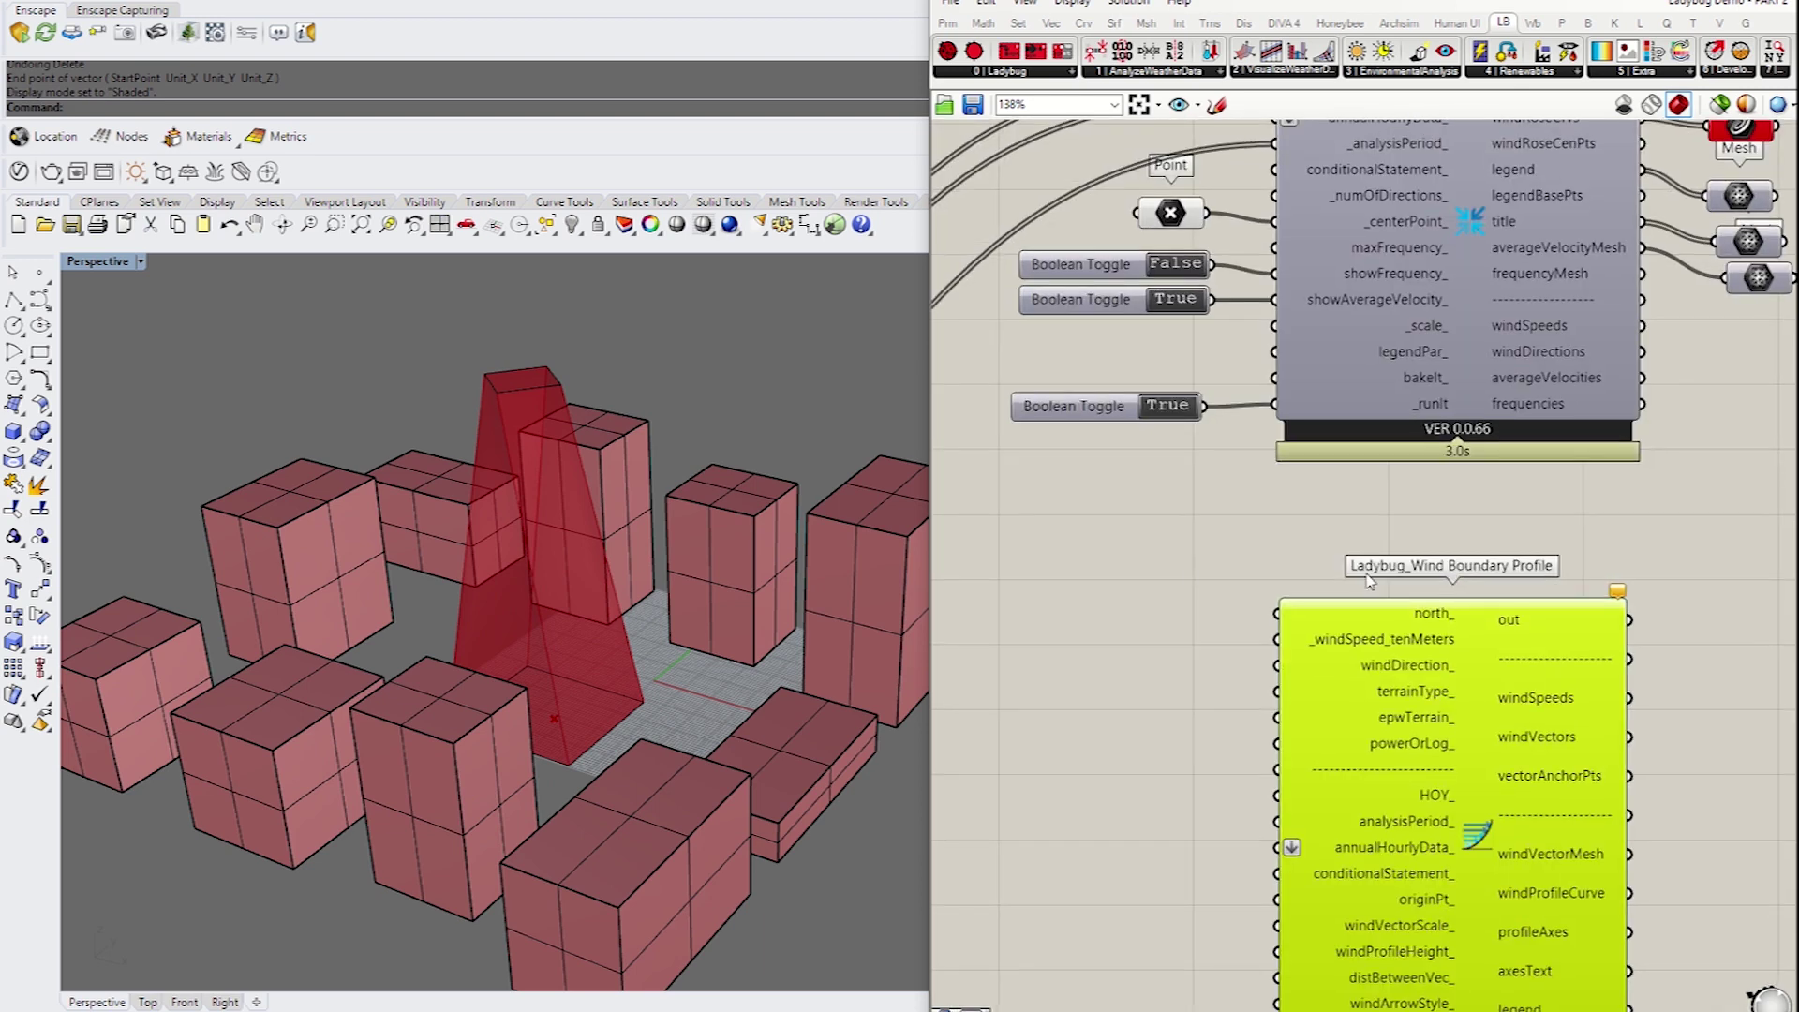
drag(1136, 191, 1279, 704)
Connect the Import epw component's windSpeed output to the Wind Boundary Profile's _windSpeed_tenMeters input
scroll(1370, 632, up, 3)
scroll(1497, 601, down, 6)
scroll(1496, 569, down, 4)
scroll(1145, 720, up, 6)
scroll(1301, 728, up, 3)
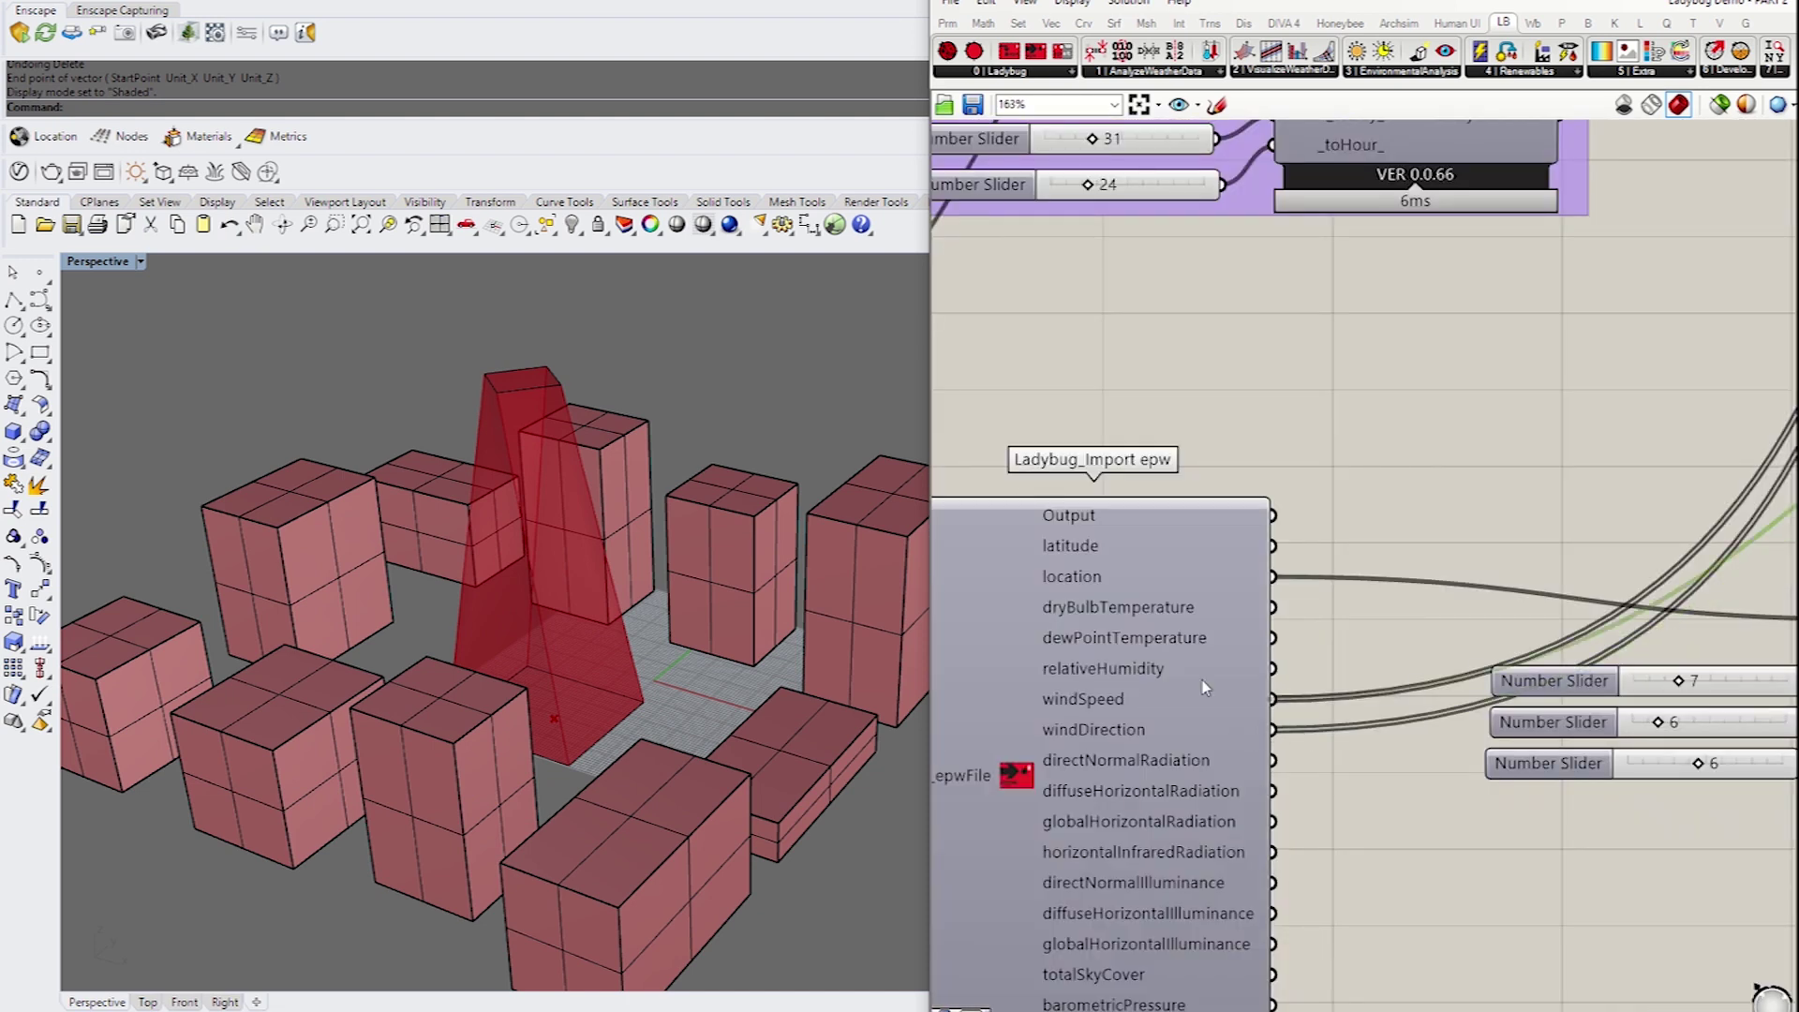
scroll(1216, 656, down, 4)
right_drag(1507, 503, 1233, 556)
right_drag(1490, 487, 1227, 506)
scroll(1472, 424, up, 3)
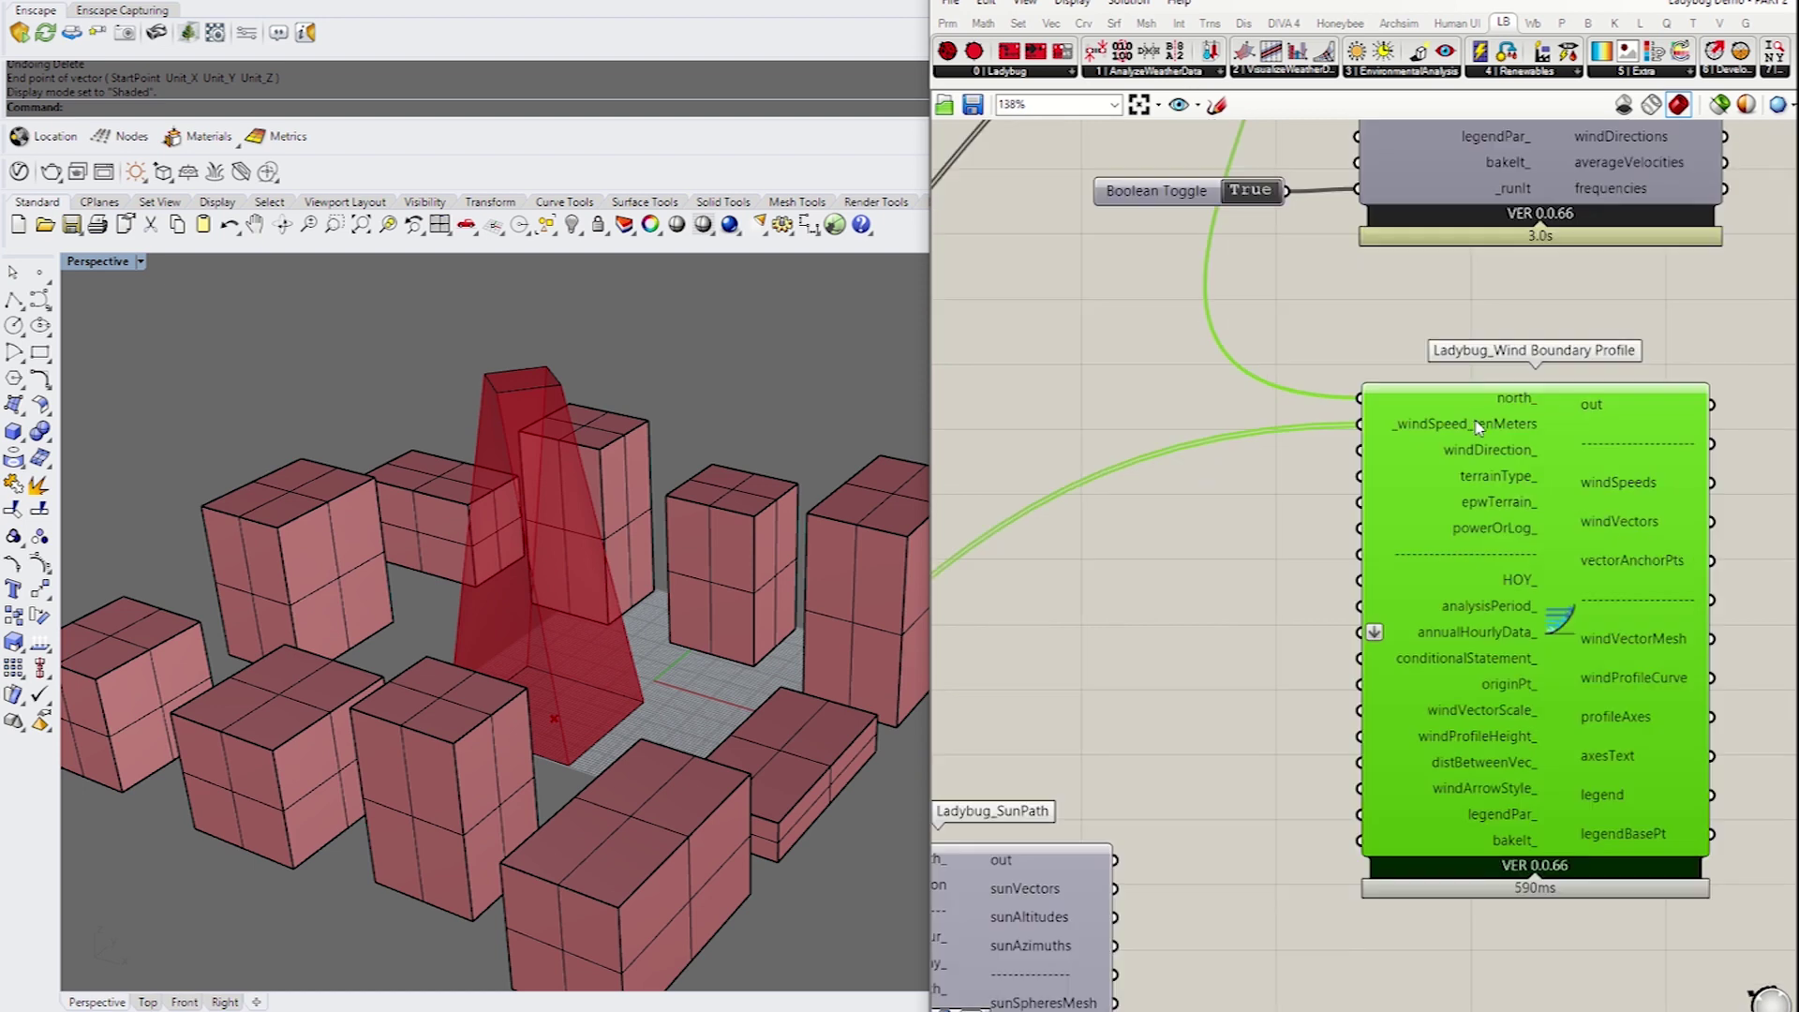
scroll(1477, 427, up, 3)
Connect the Import epw component's windDirection output to the Wind Boundary Profile's windDirection_ input
scroll(1476, 454, down, 2)
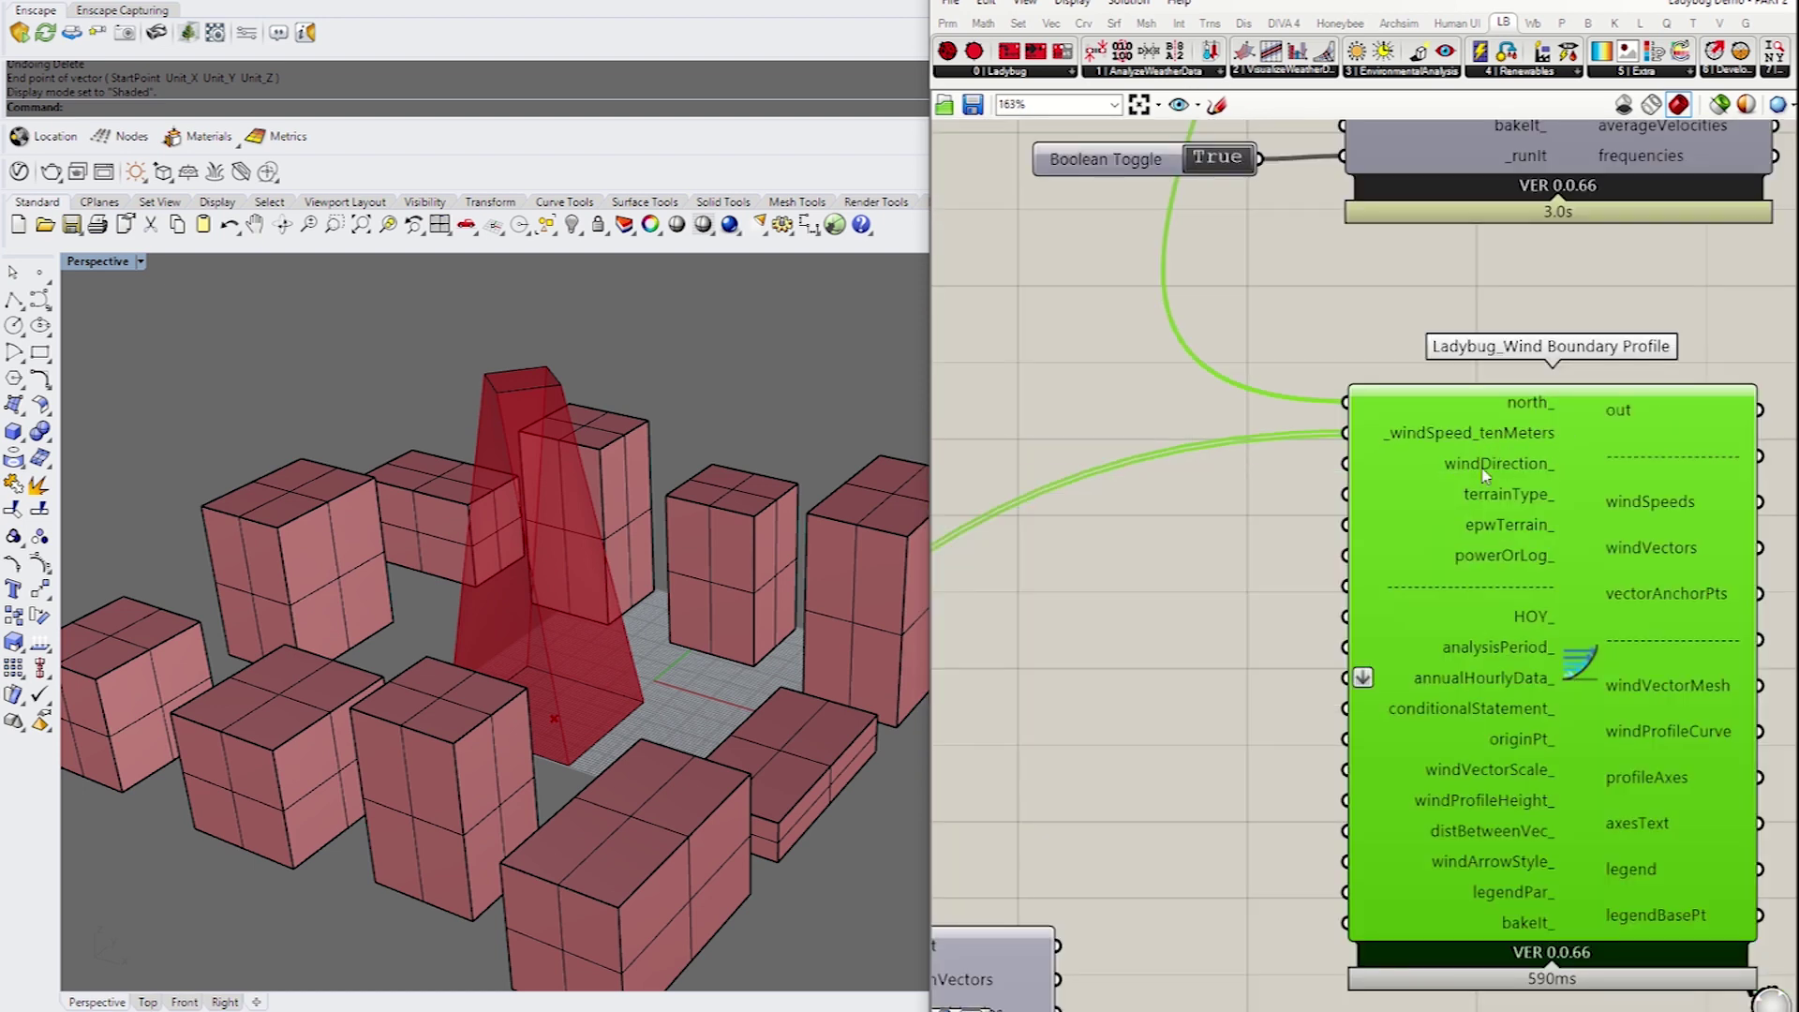
scroll(1368, 481, down, 6)
drag(1379, 476, 1205, 663)
scroll(947, 692, up, 6)
scroll(1059, 673, down, 2)
scroll(1124, 673, up, 3)
scroll(1194, 671, down, 4)
scroll(1162, 665, up, 3)
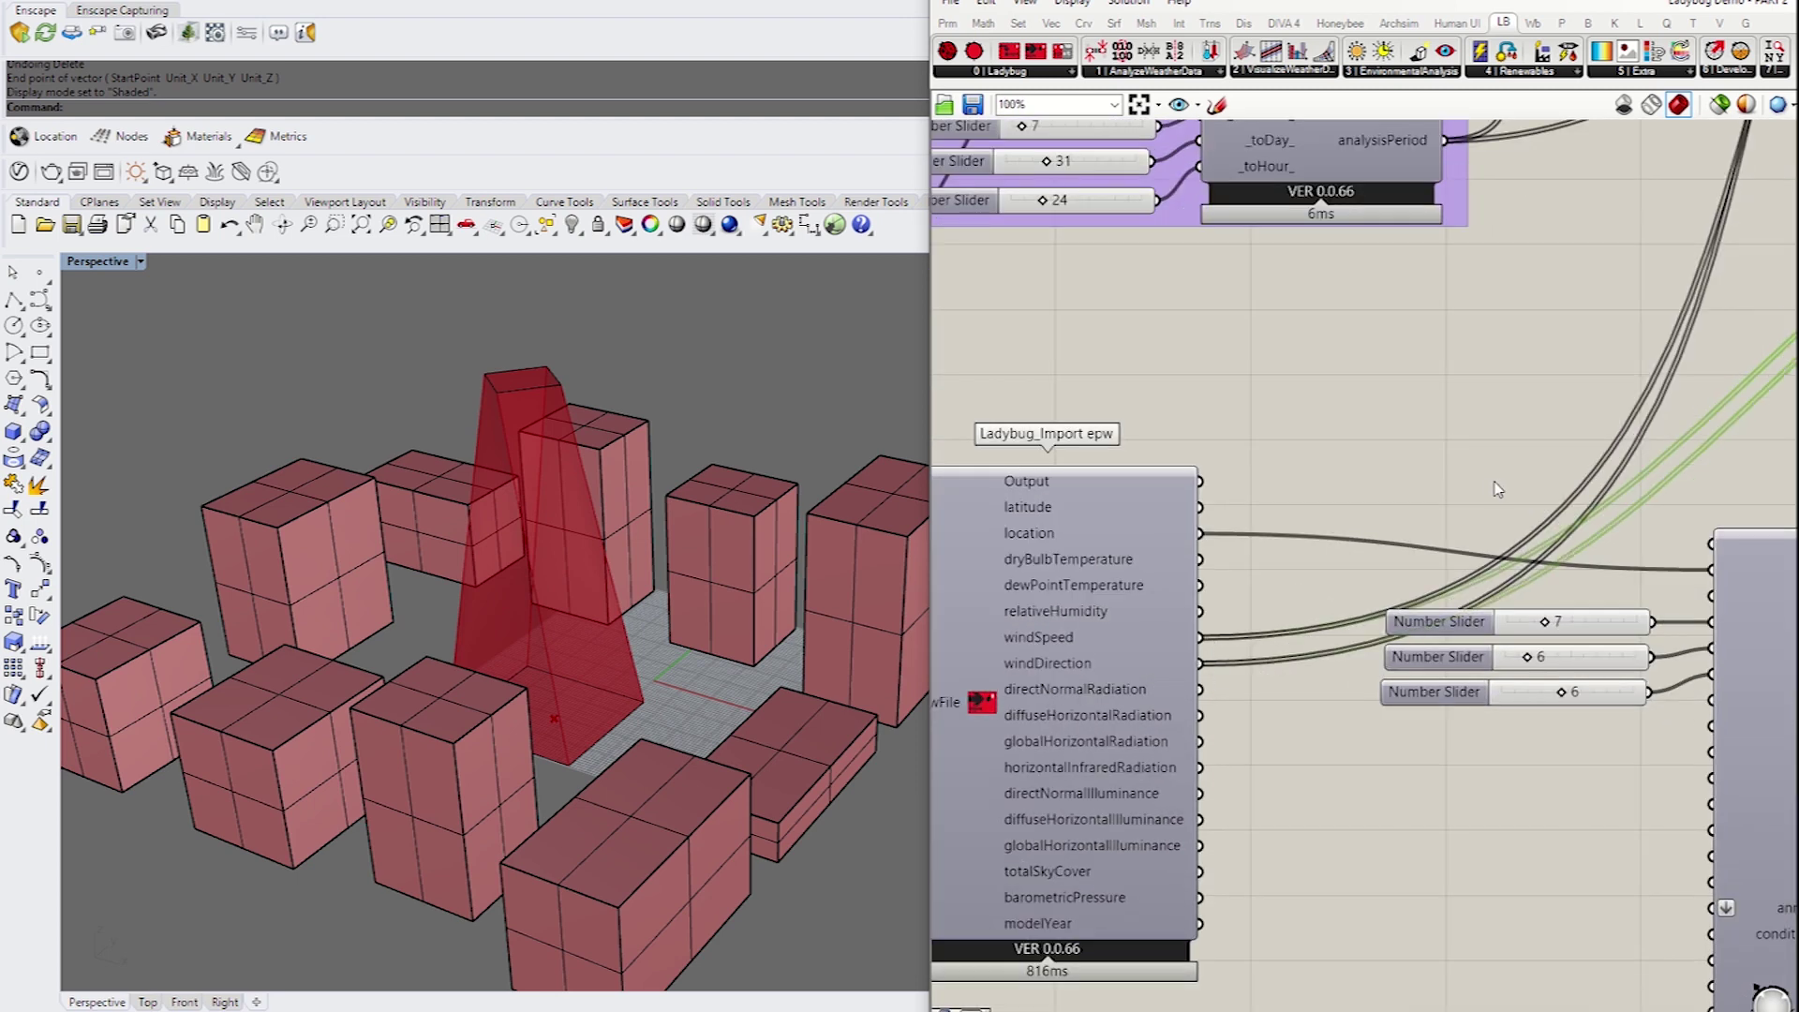
scroll(1503, 493, down, 2)
right_drag(1535, 483, 1172, 569)
right_drag(1548, 486, 1267, 540)
scroll(1550, 431, up, 4)
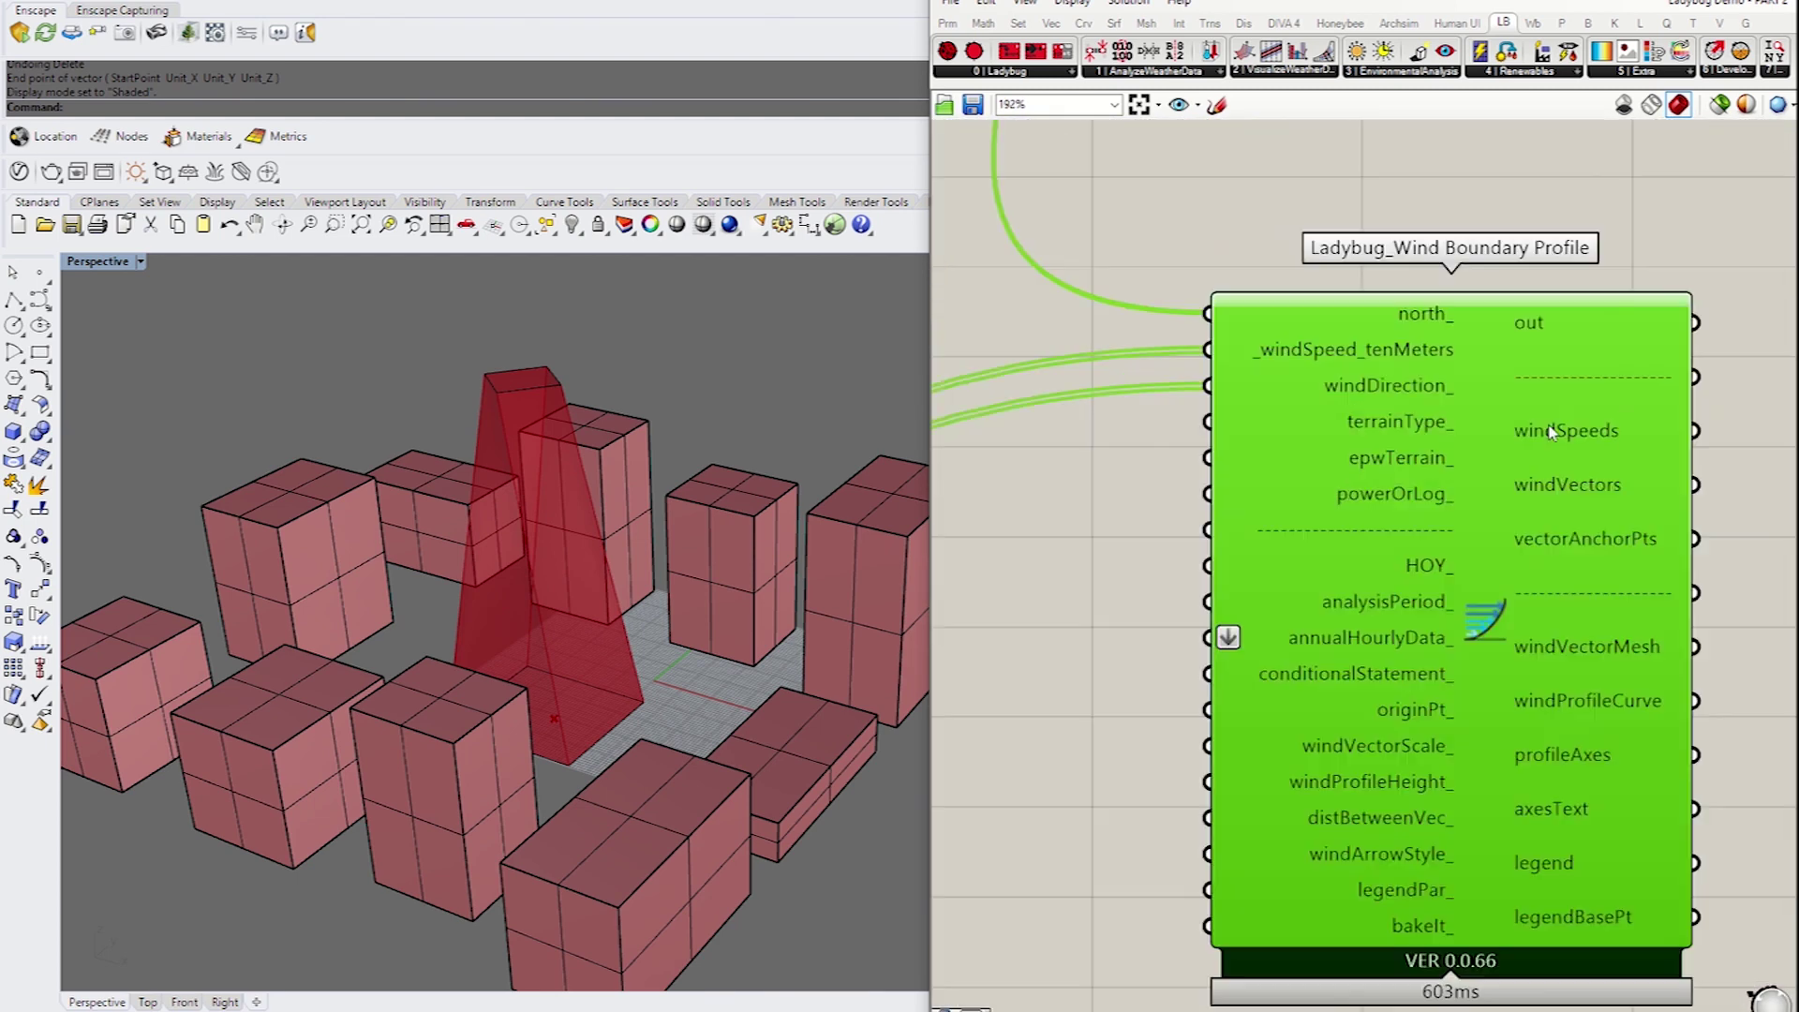
Add a Number Slider with value 0 and connect it to the Wind Boundary Profile's terrainType_ input
right_drag(1475, 478, 1526, 465)
scroll(1388, 449, down, 1)
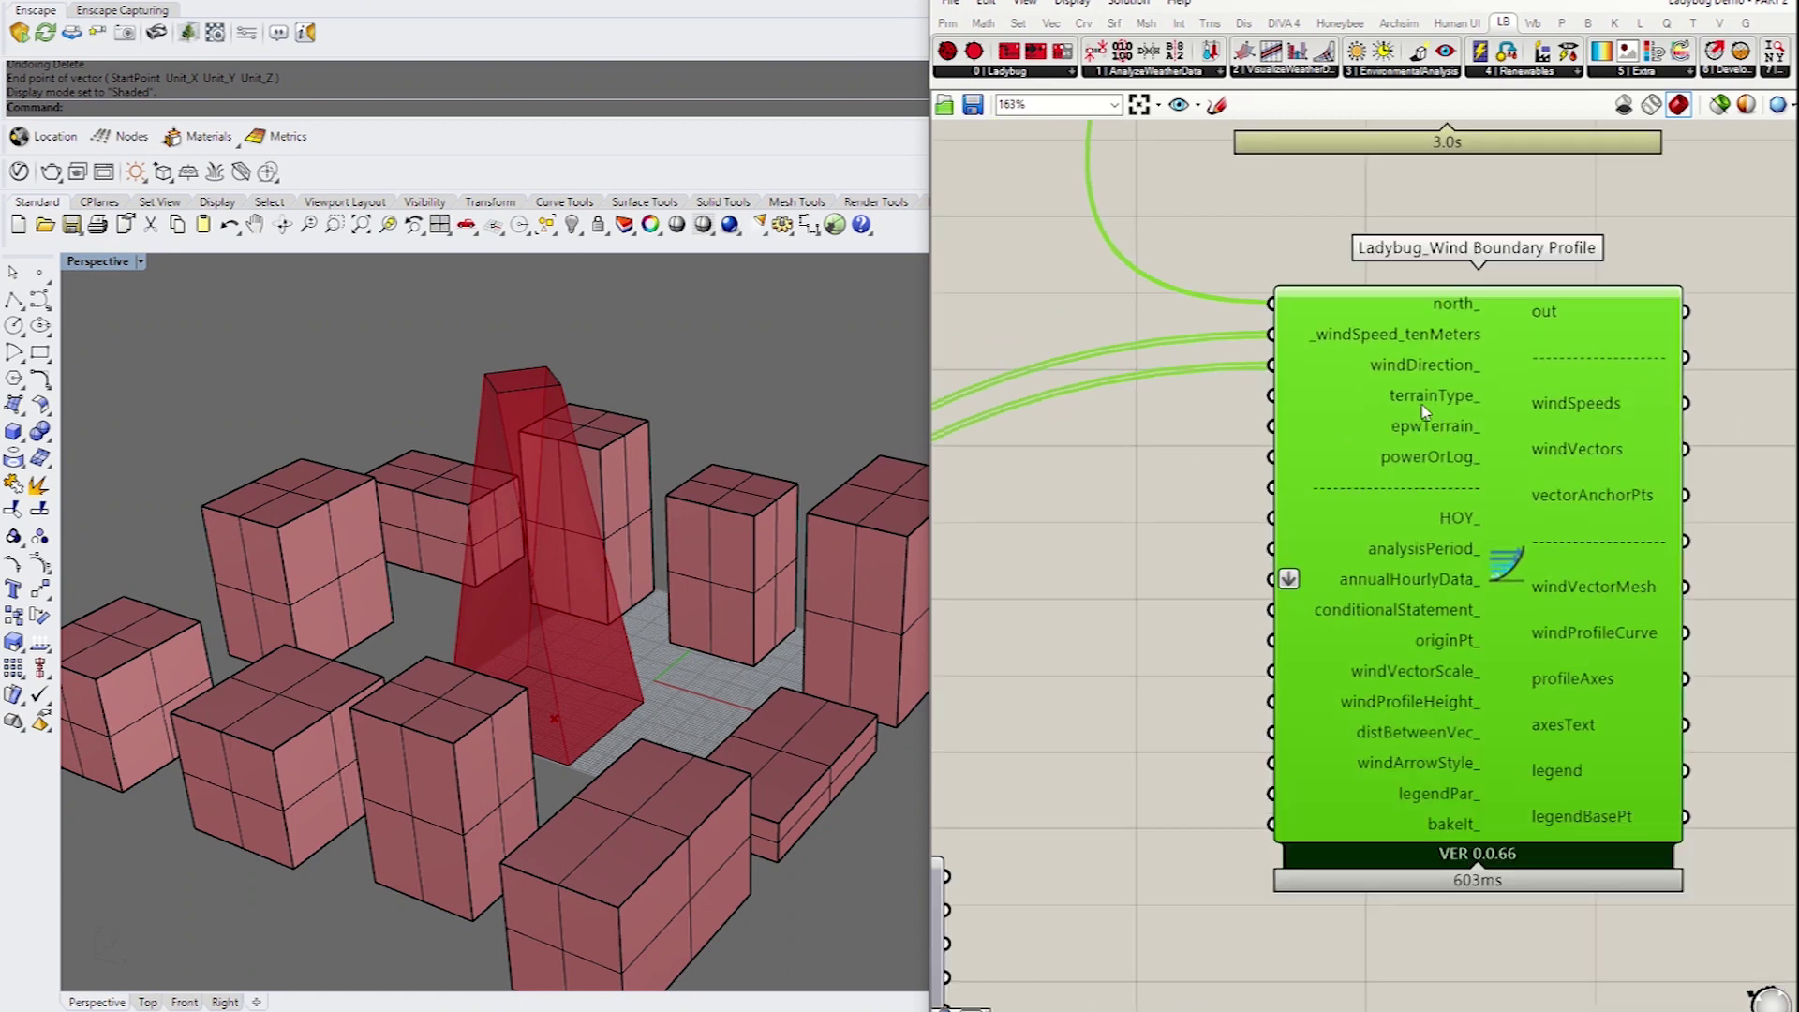
mouse_move(1411, 401)
double_click(1133, 423)
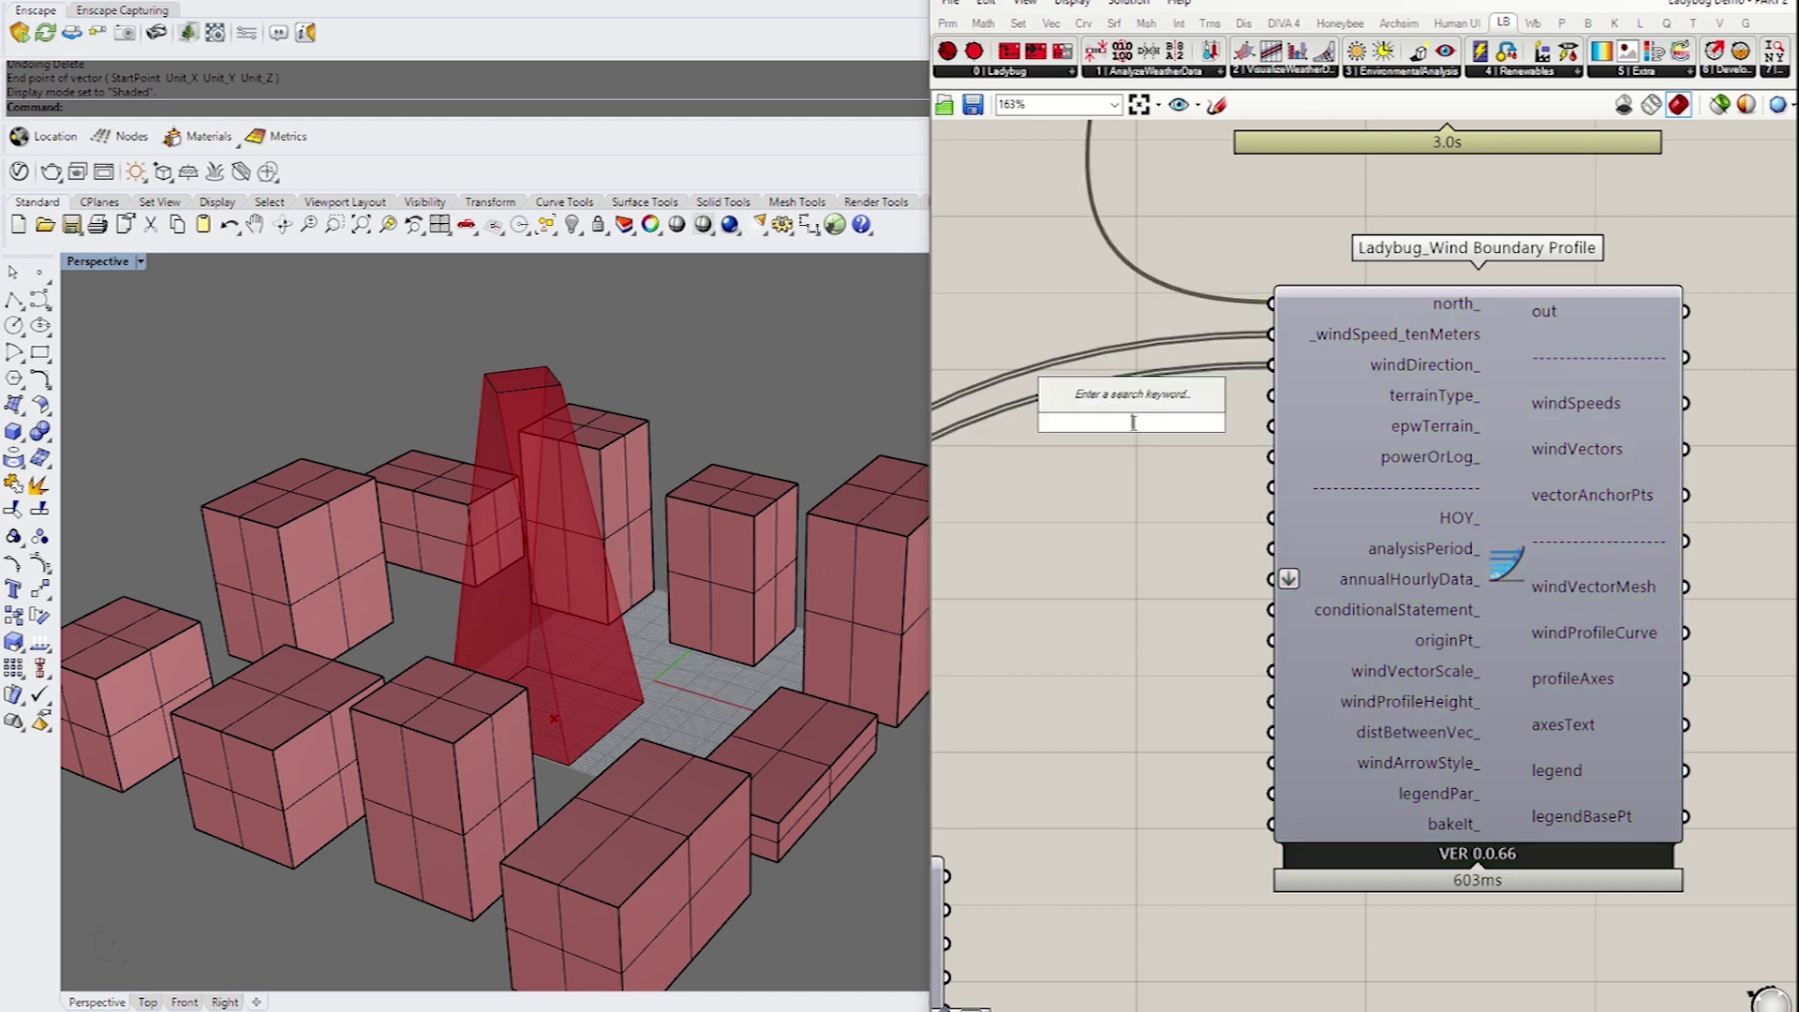
text(0)
key(Return)
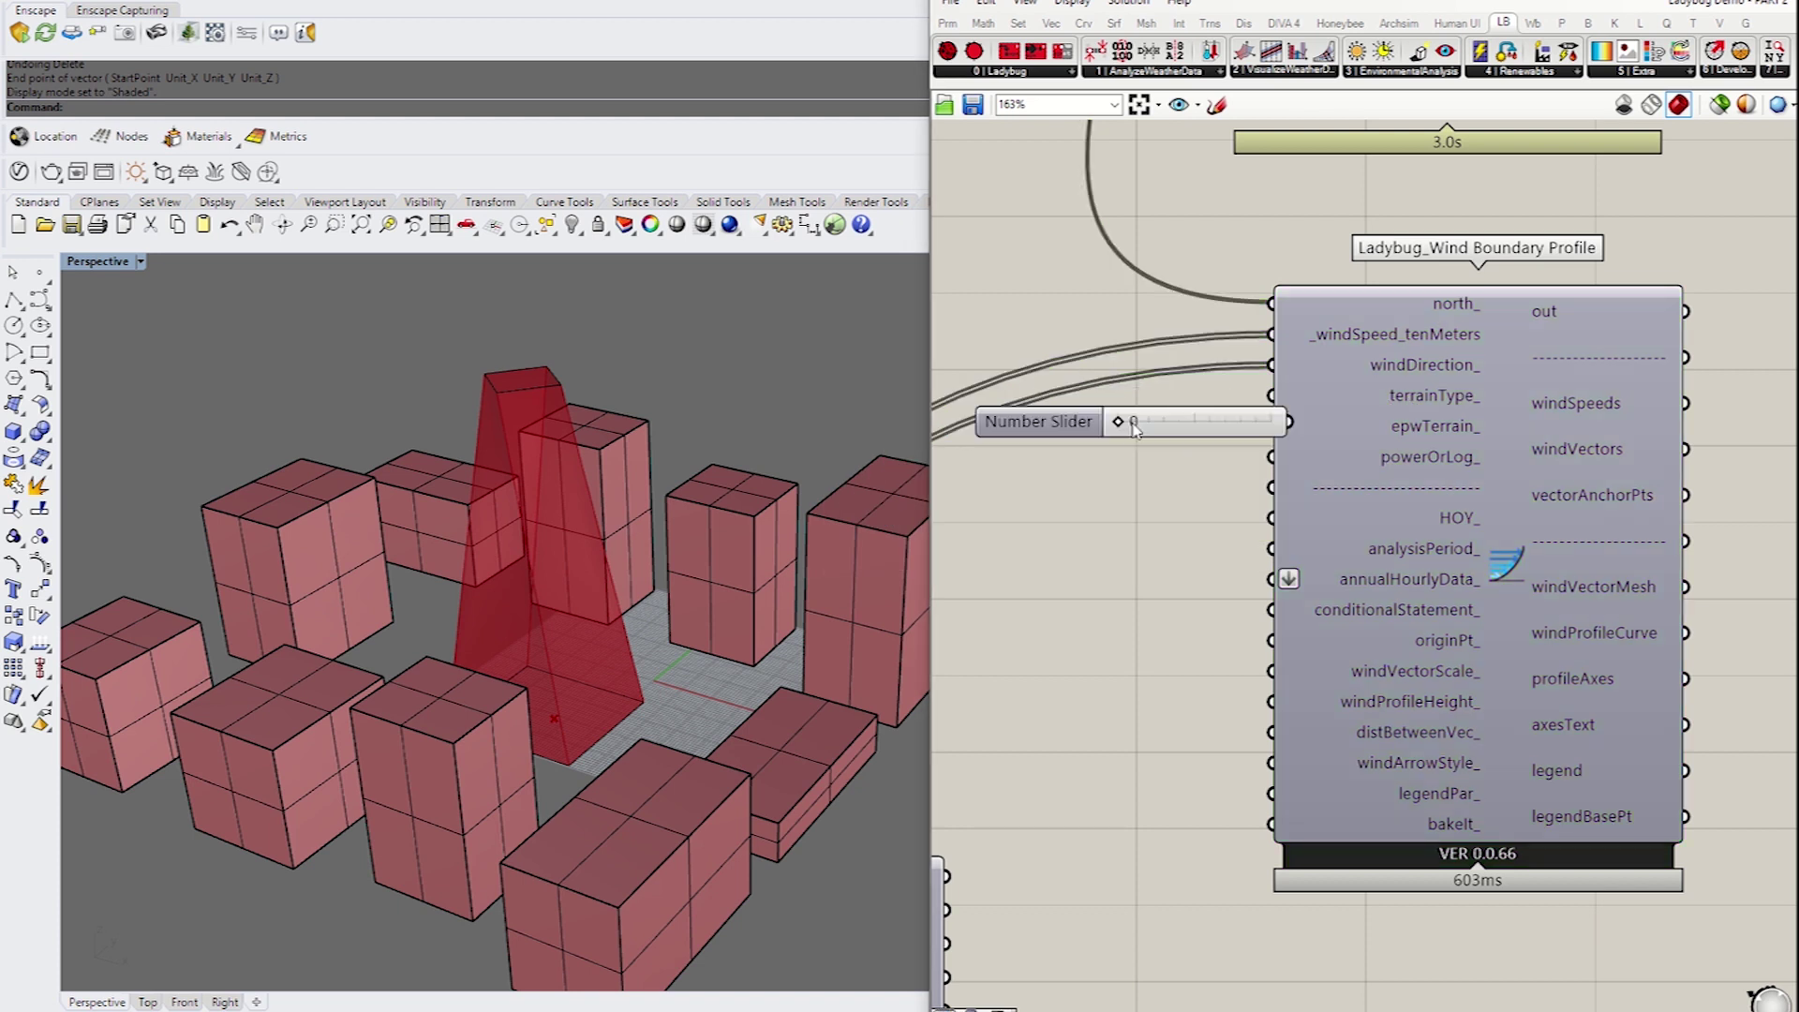
drag(1177, 425, 1282, 394)
drag(1421, 427, 1423, 434)
Connect the Analysis Period component's analysisPeriod output to the Wind Boundary Profile's analysisPeriod_ input
mouse_move(1423, 435)
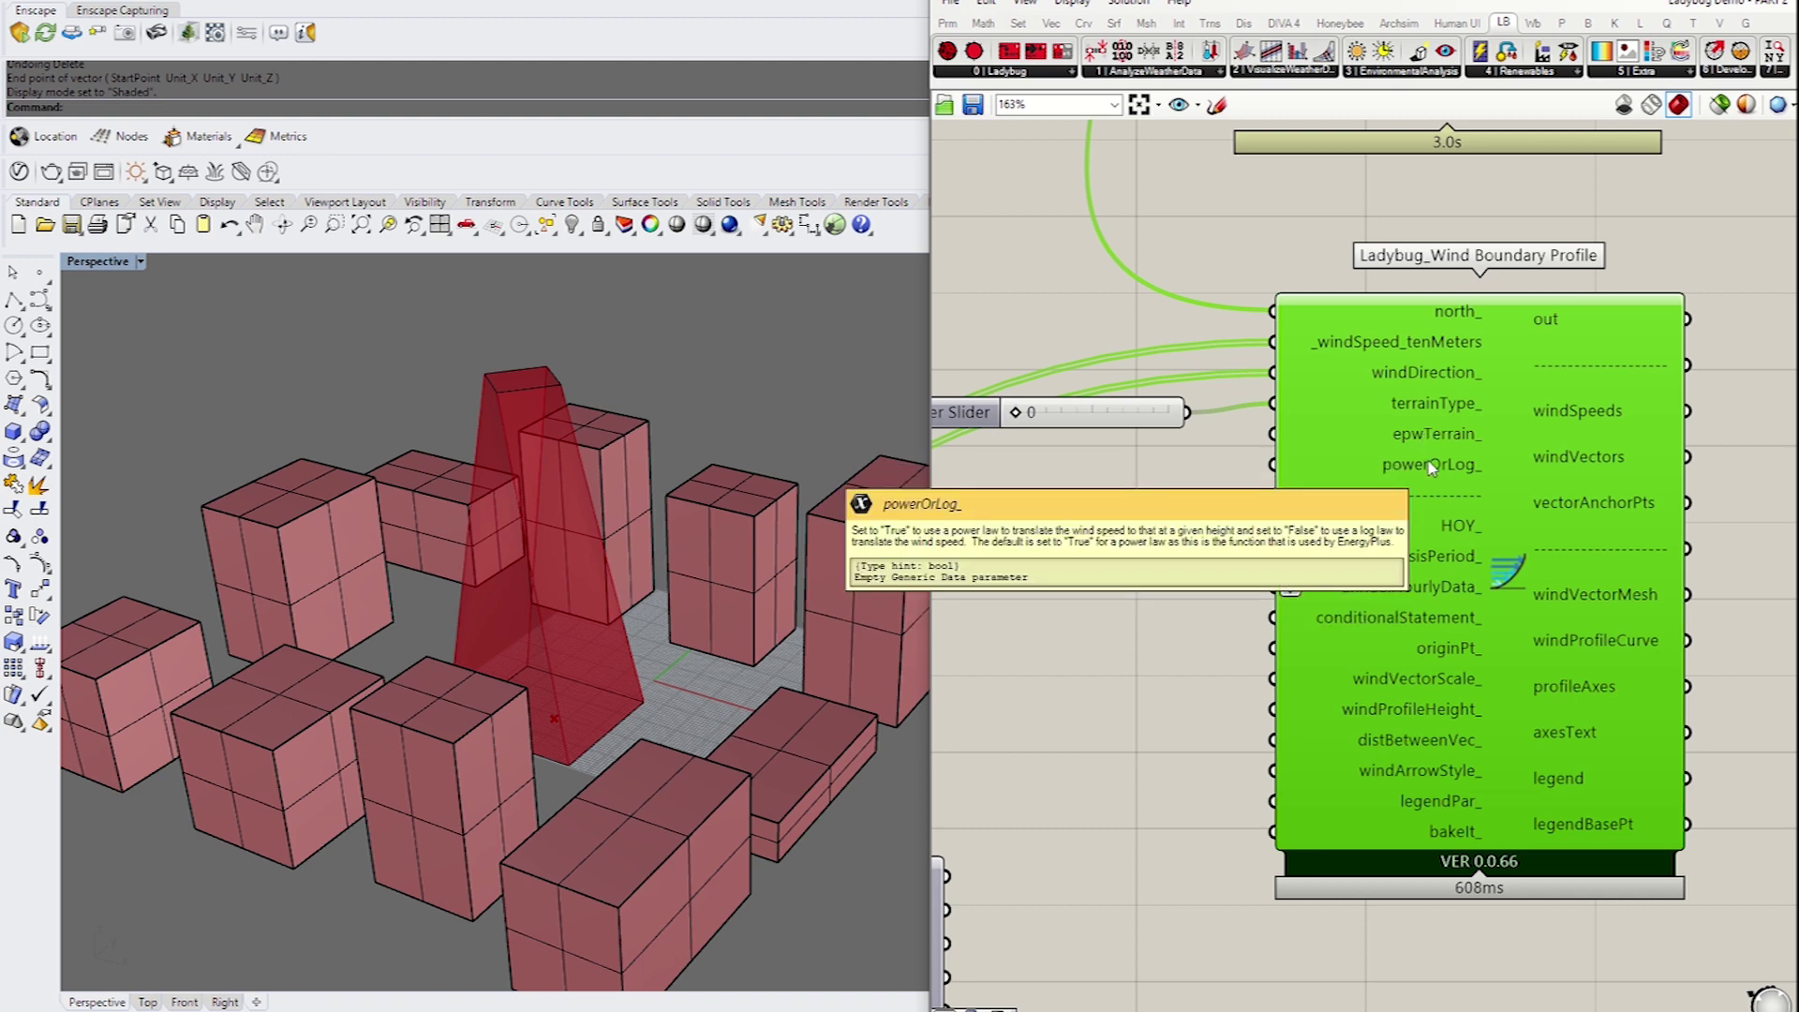
mouse_move(1418, 471)
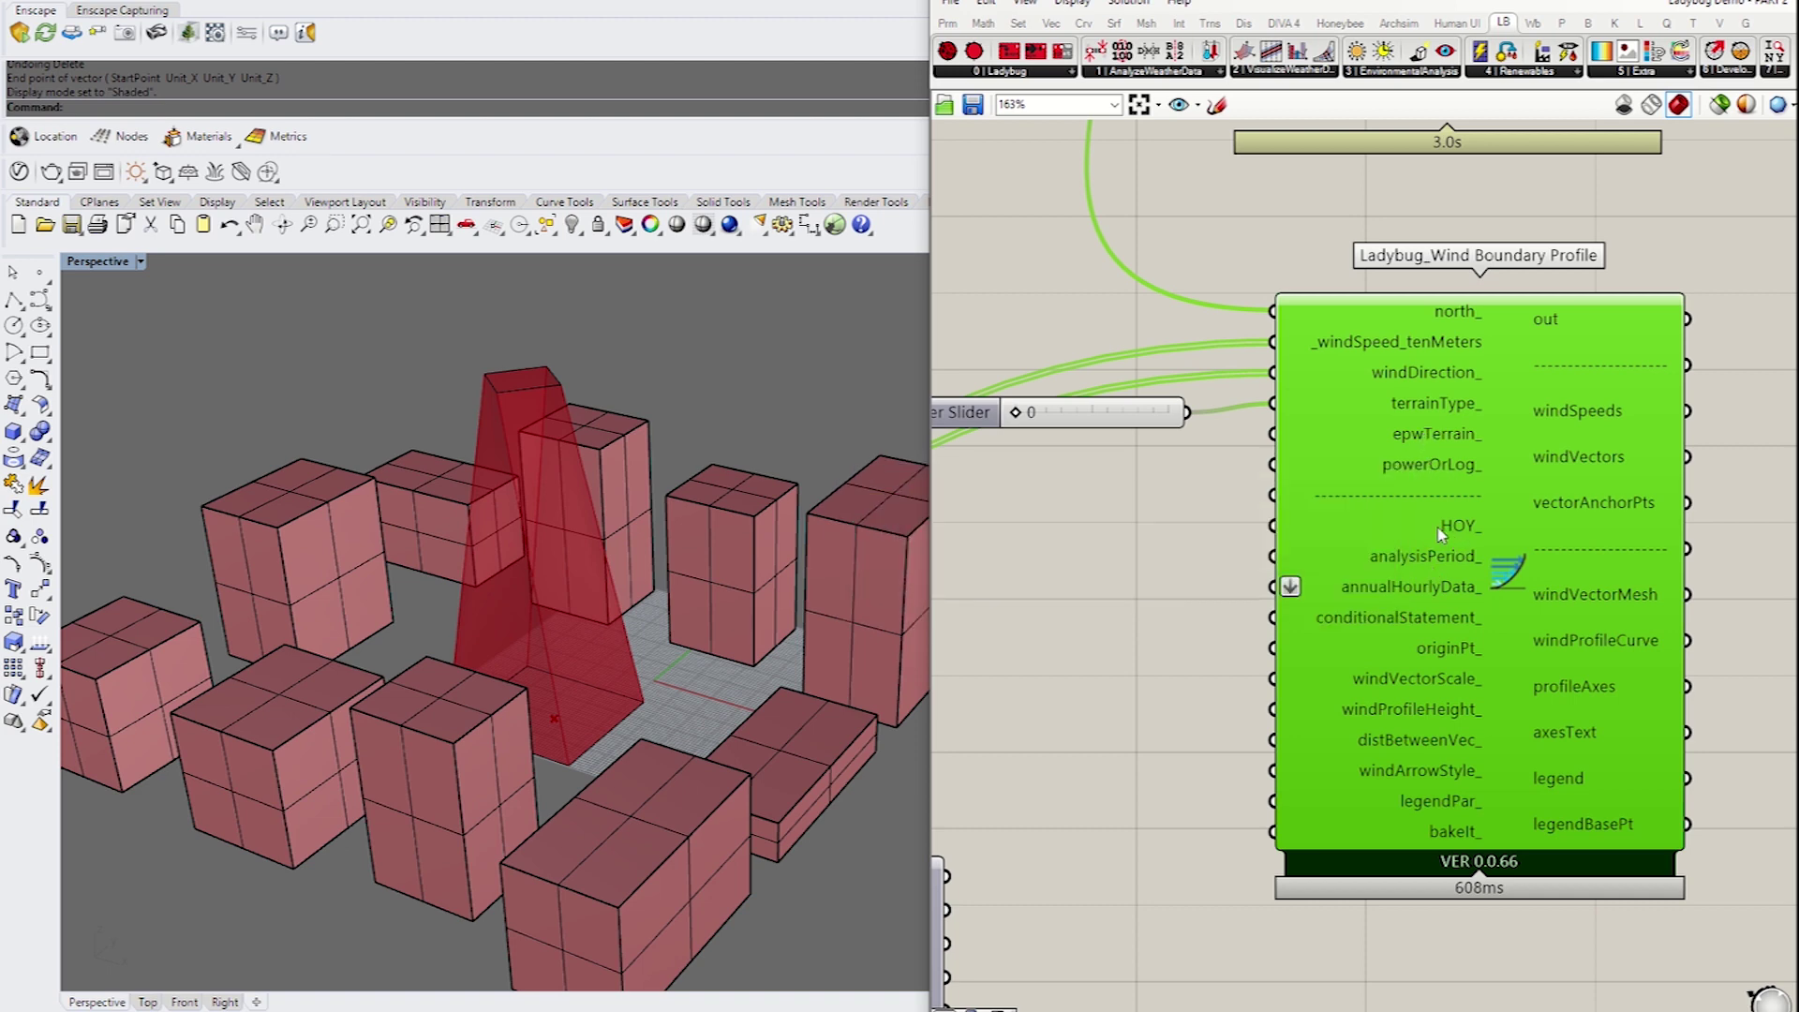
scroll(1405, 562, down, 5)
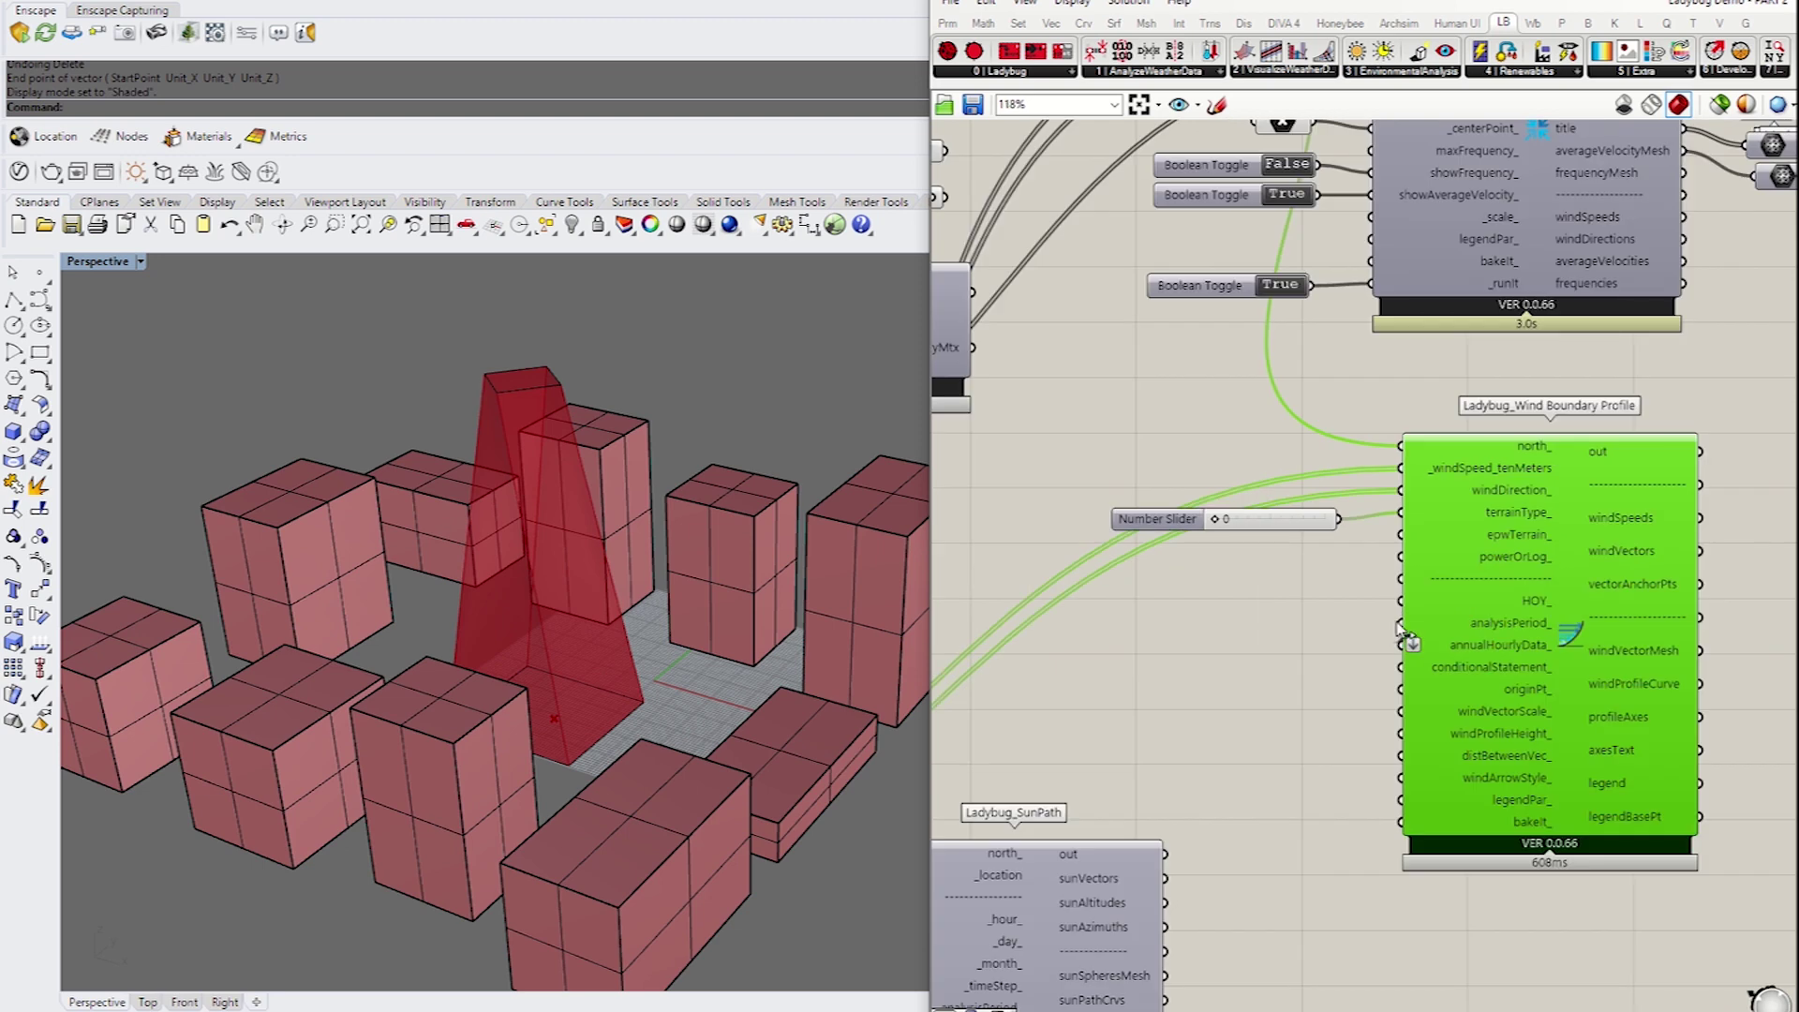
scroll(1139, 515, up, 3)
drag(1133, 506, 1143, 568)
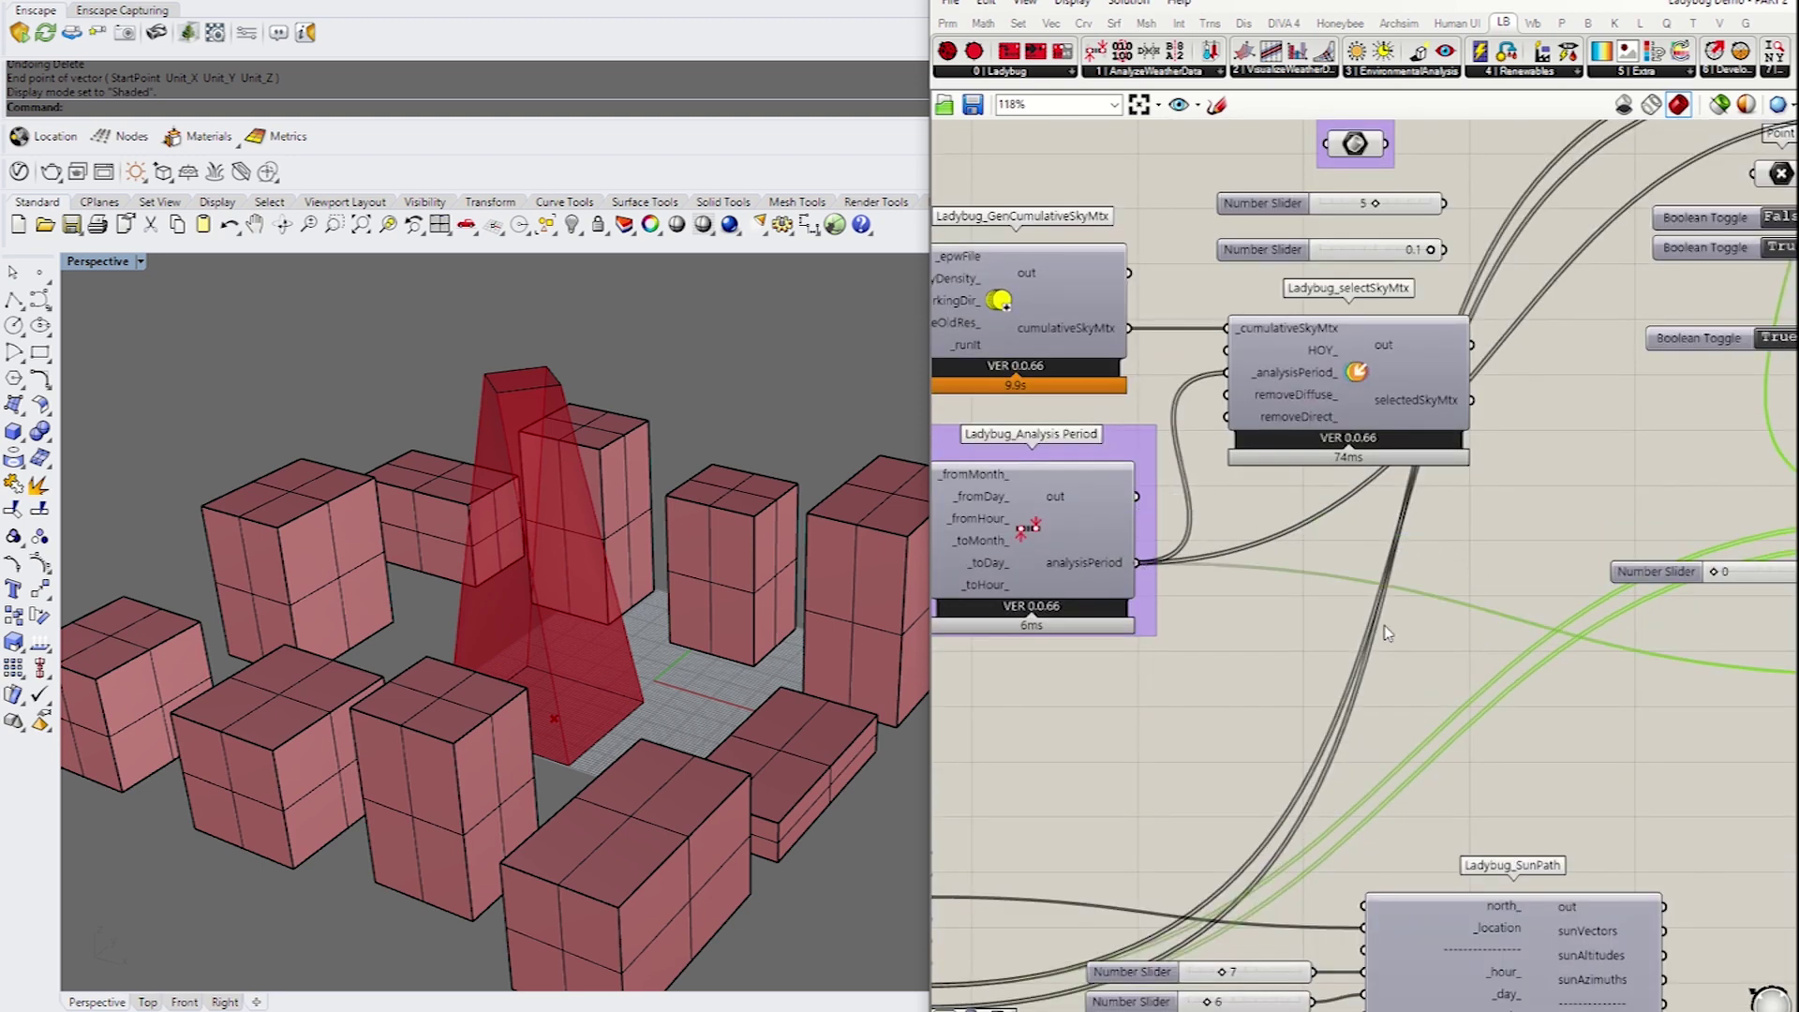
right_drag(1788, 714, 1345, 634)
Connect the Wind Rose's Point parameter to the Wind Boundary Profile's originPt_ input
scroll(1488, 630, up, 3)
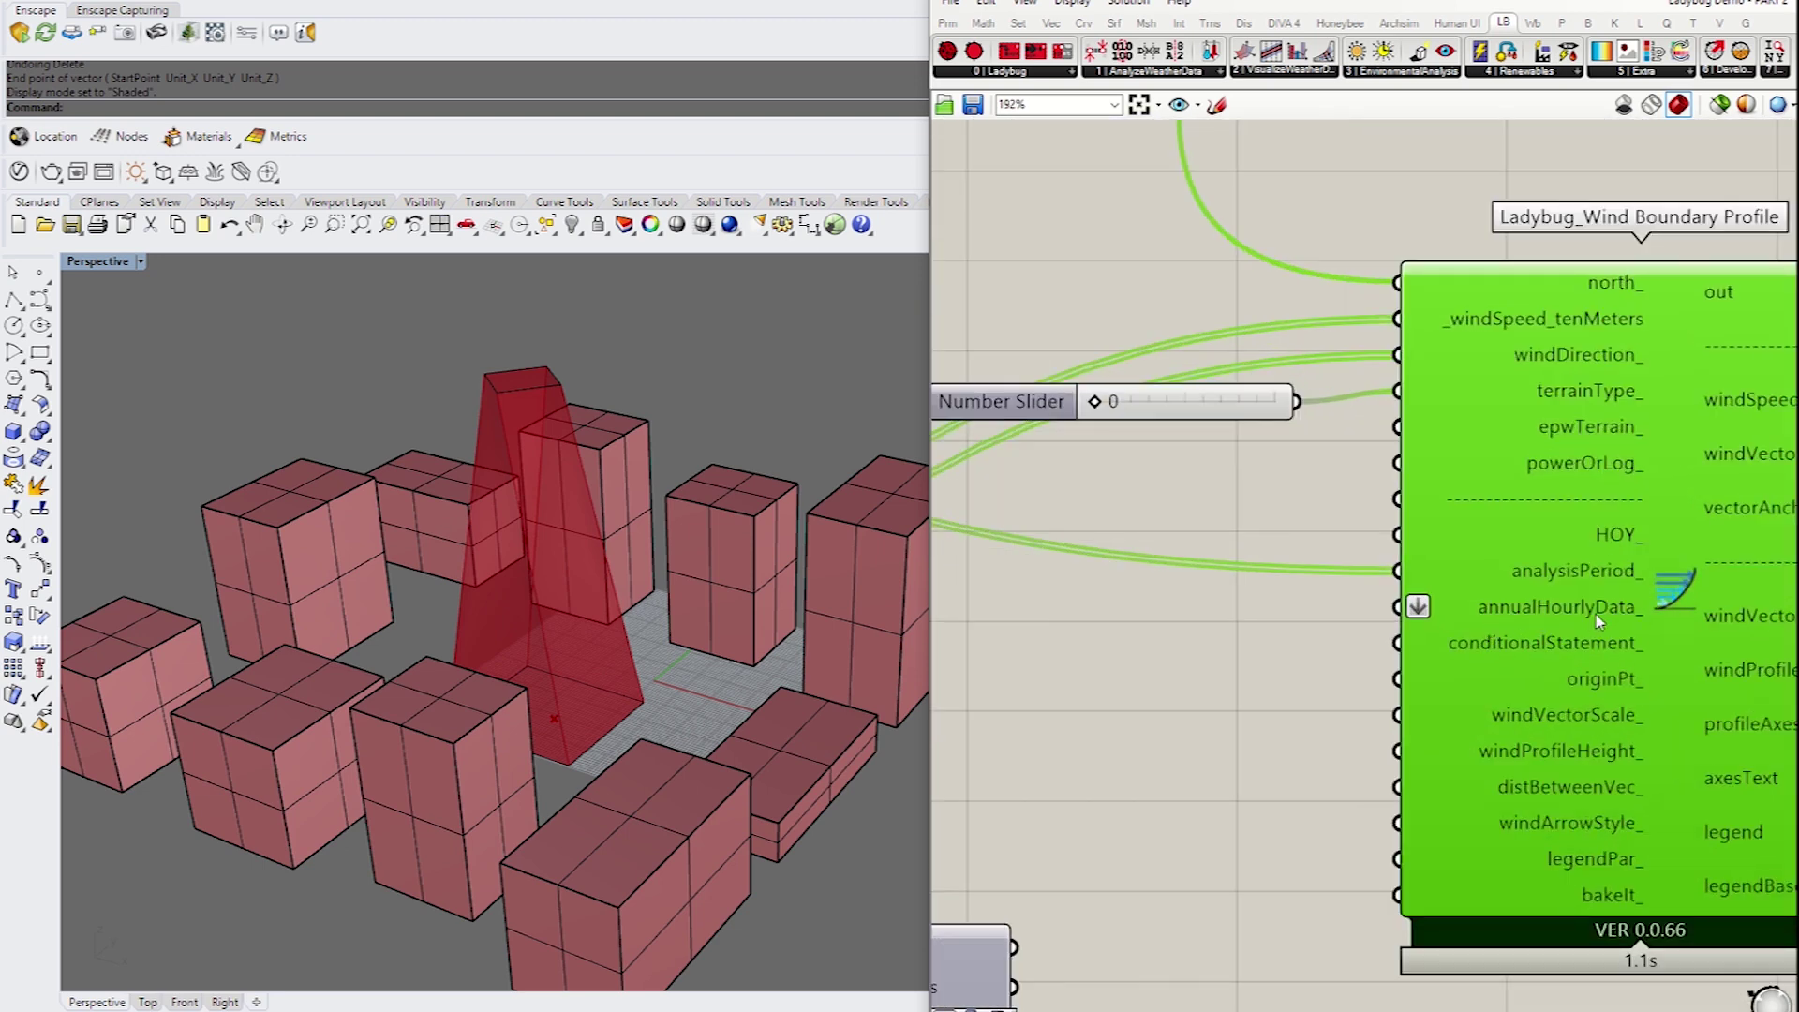
scroll(1560, 648, down, 1)
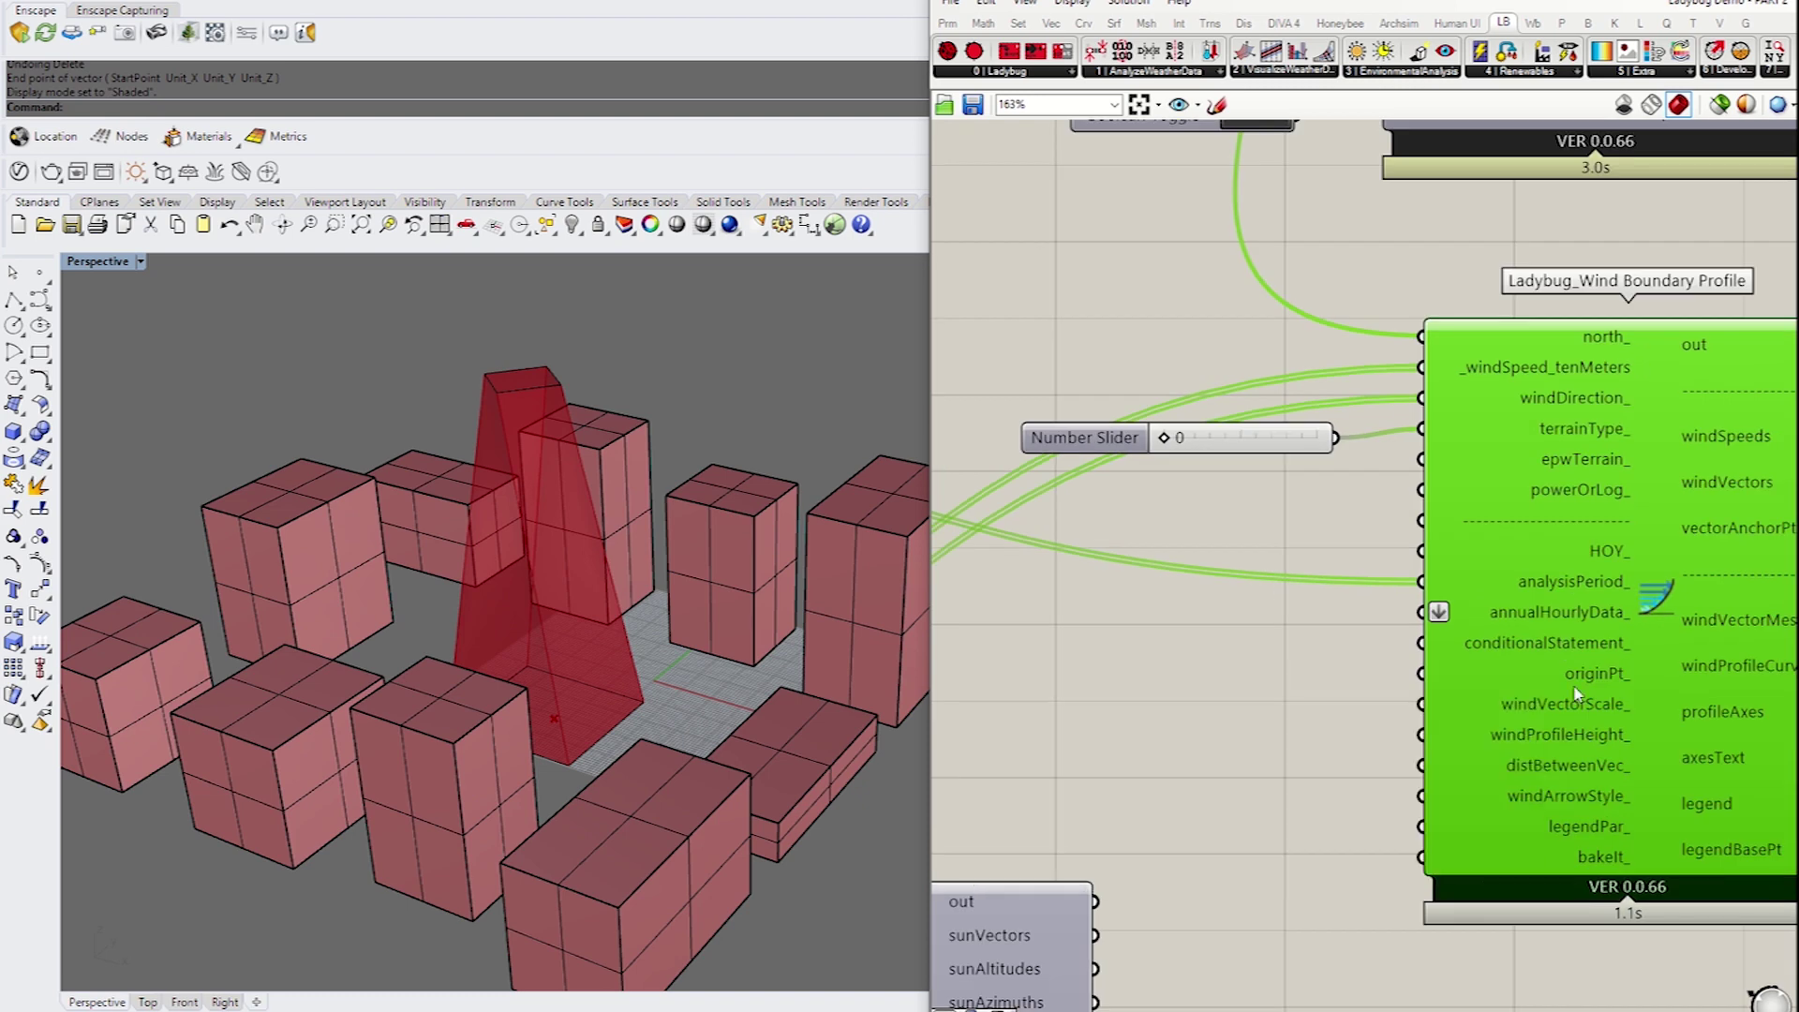
scroll(1431, 679, down, 5)
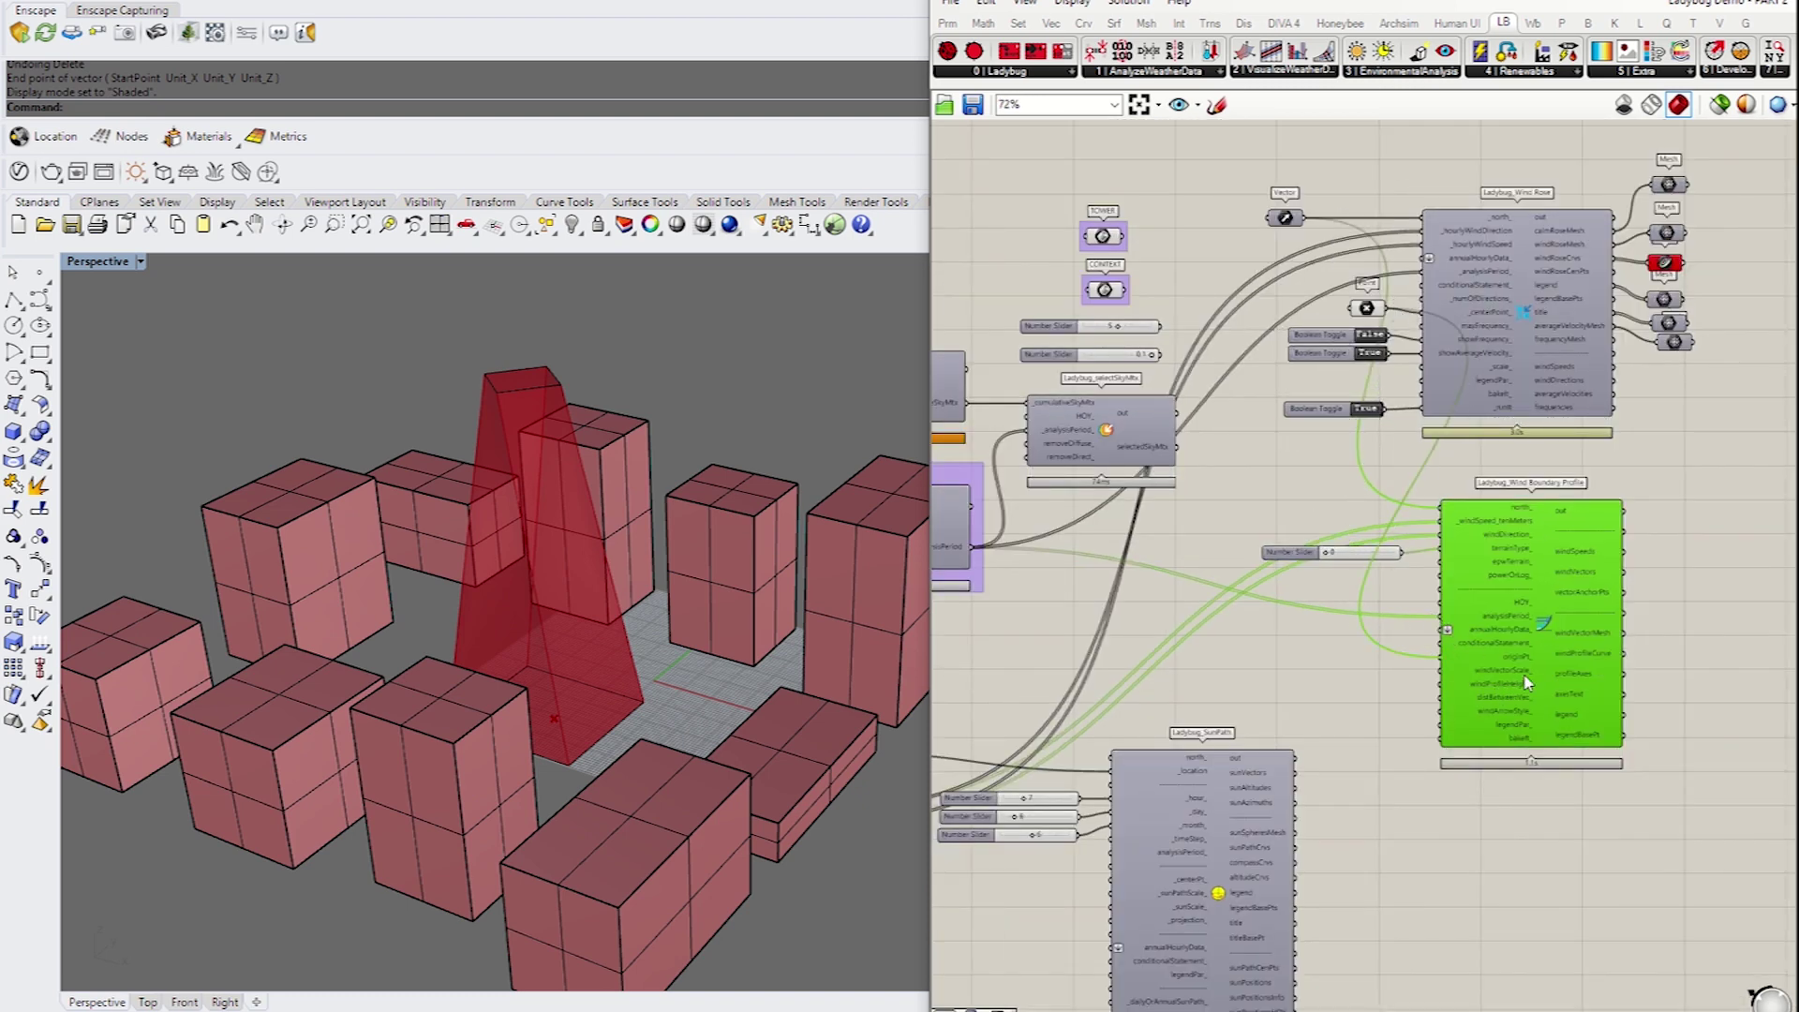
scroll(1529, 682, up, 3)
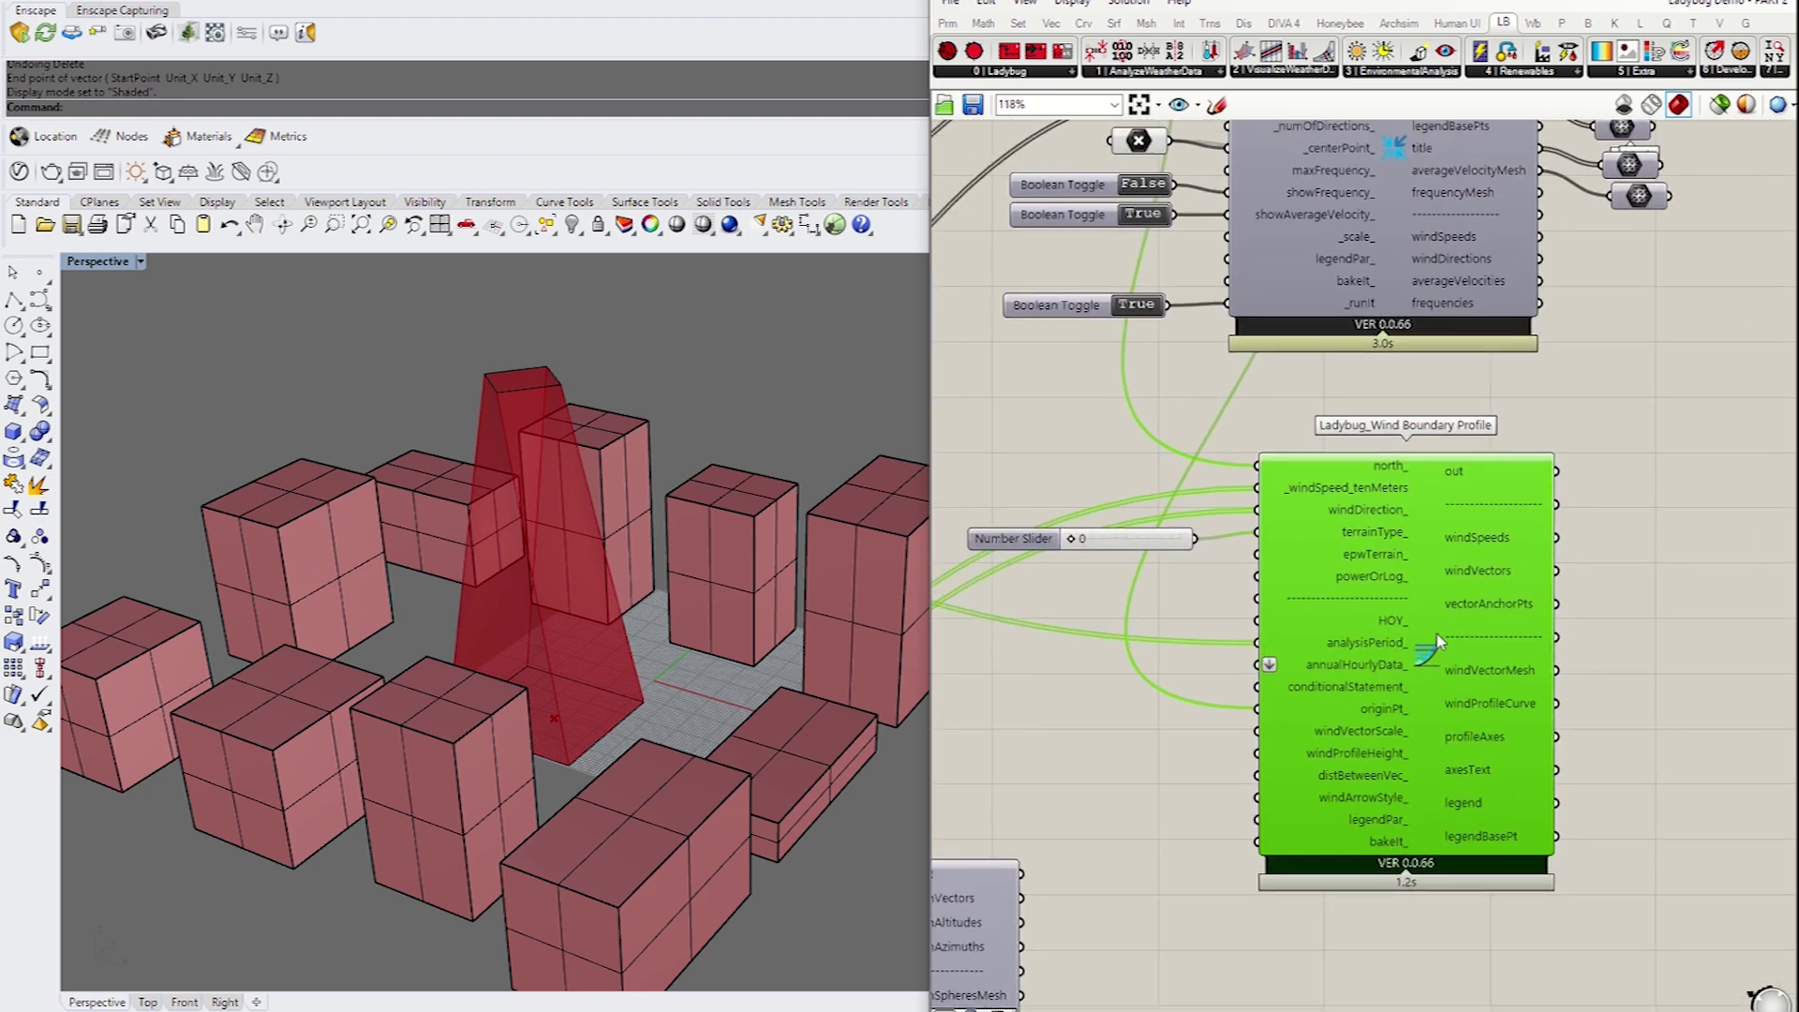
scroll(1359, 750, up, 1)
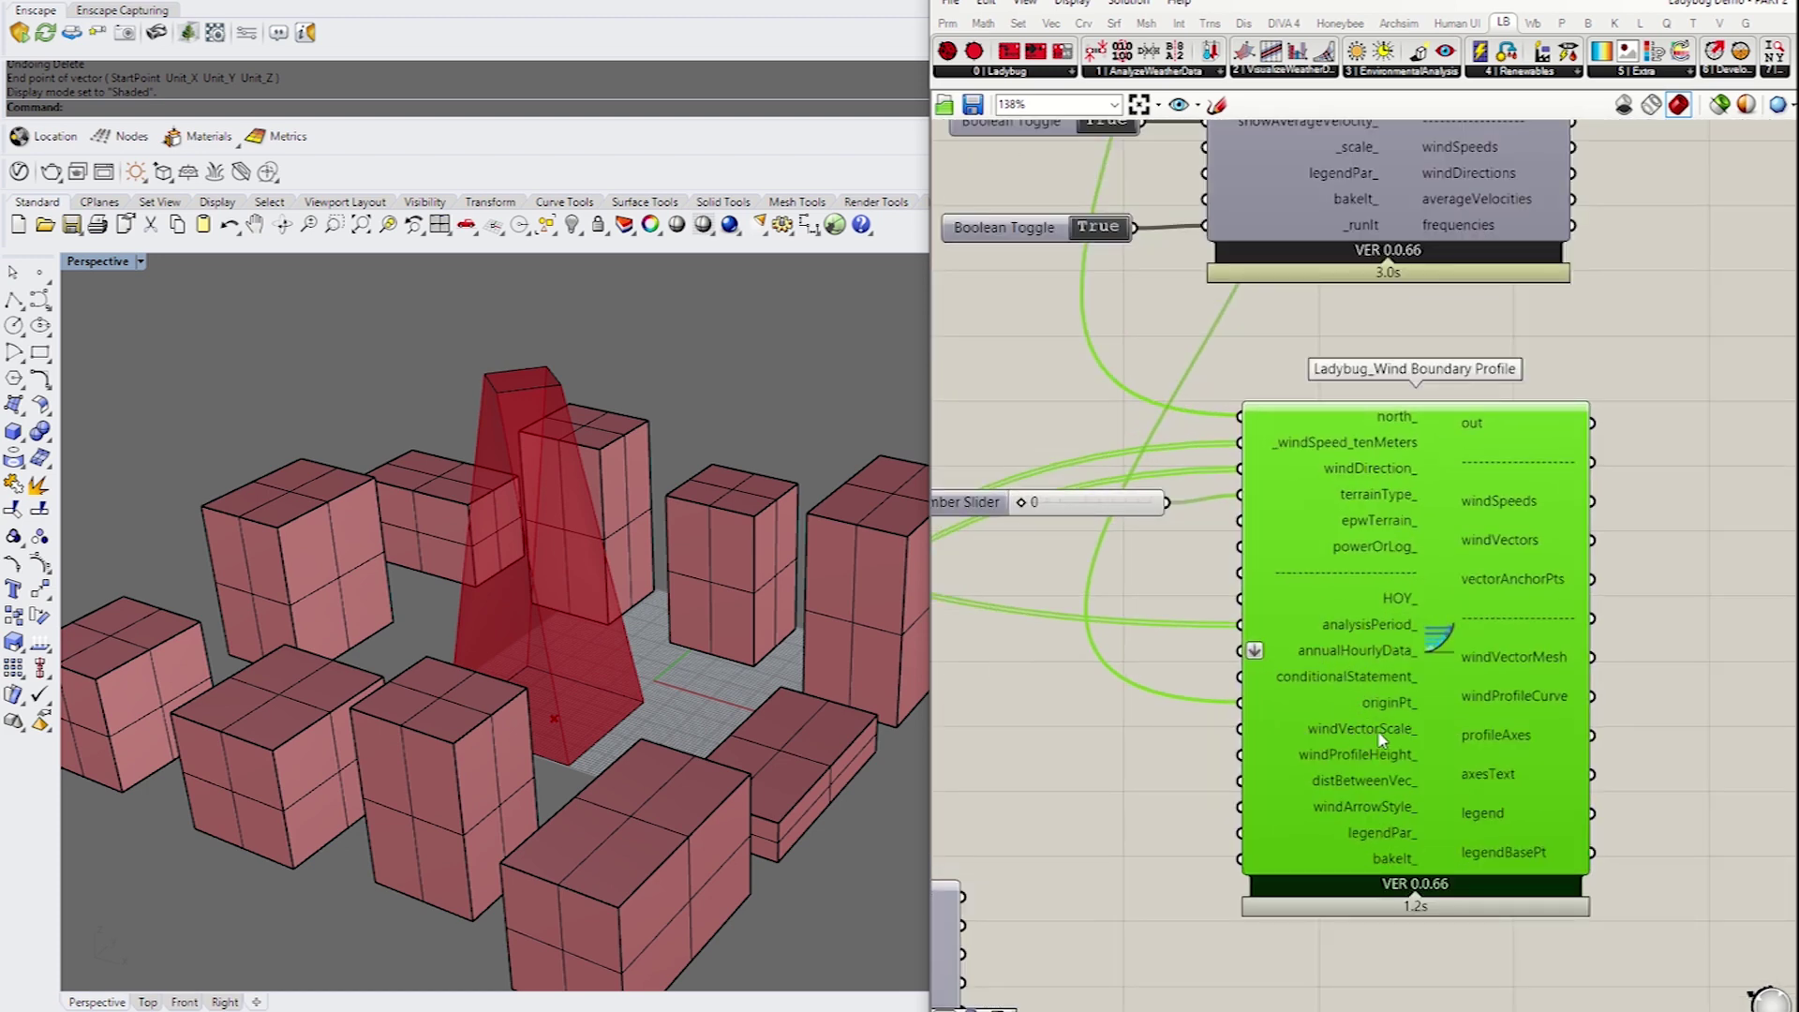
Move the Wind Boundary Profile slightly away from its input slider and turn on its preview
drag(1335, 755, 1373, 745)
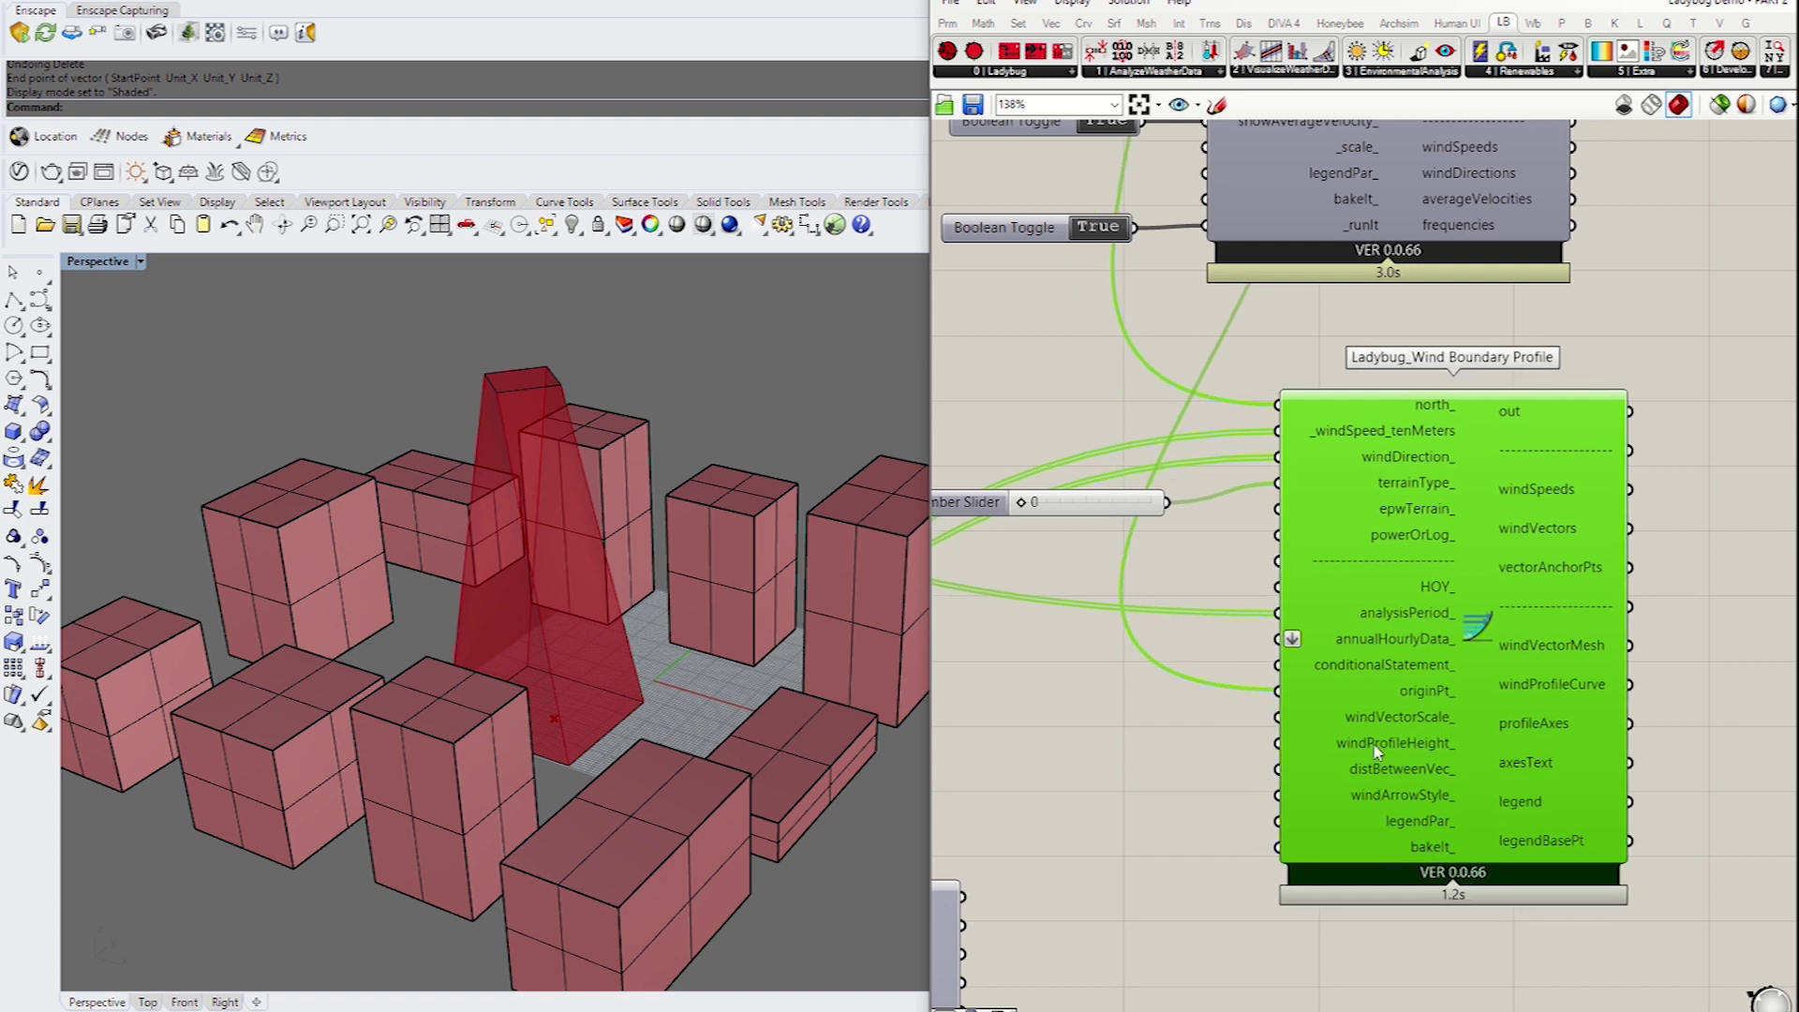
mouse_move(1415, 759)
right_click(1480, 588)
click(1530, 714)
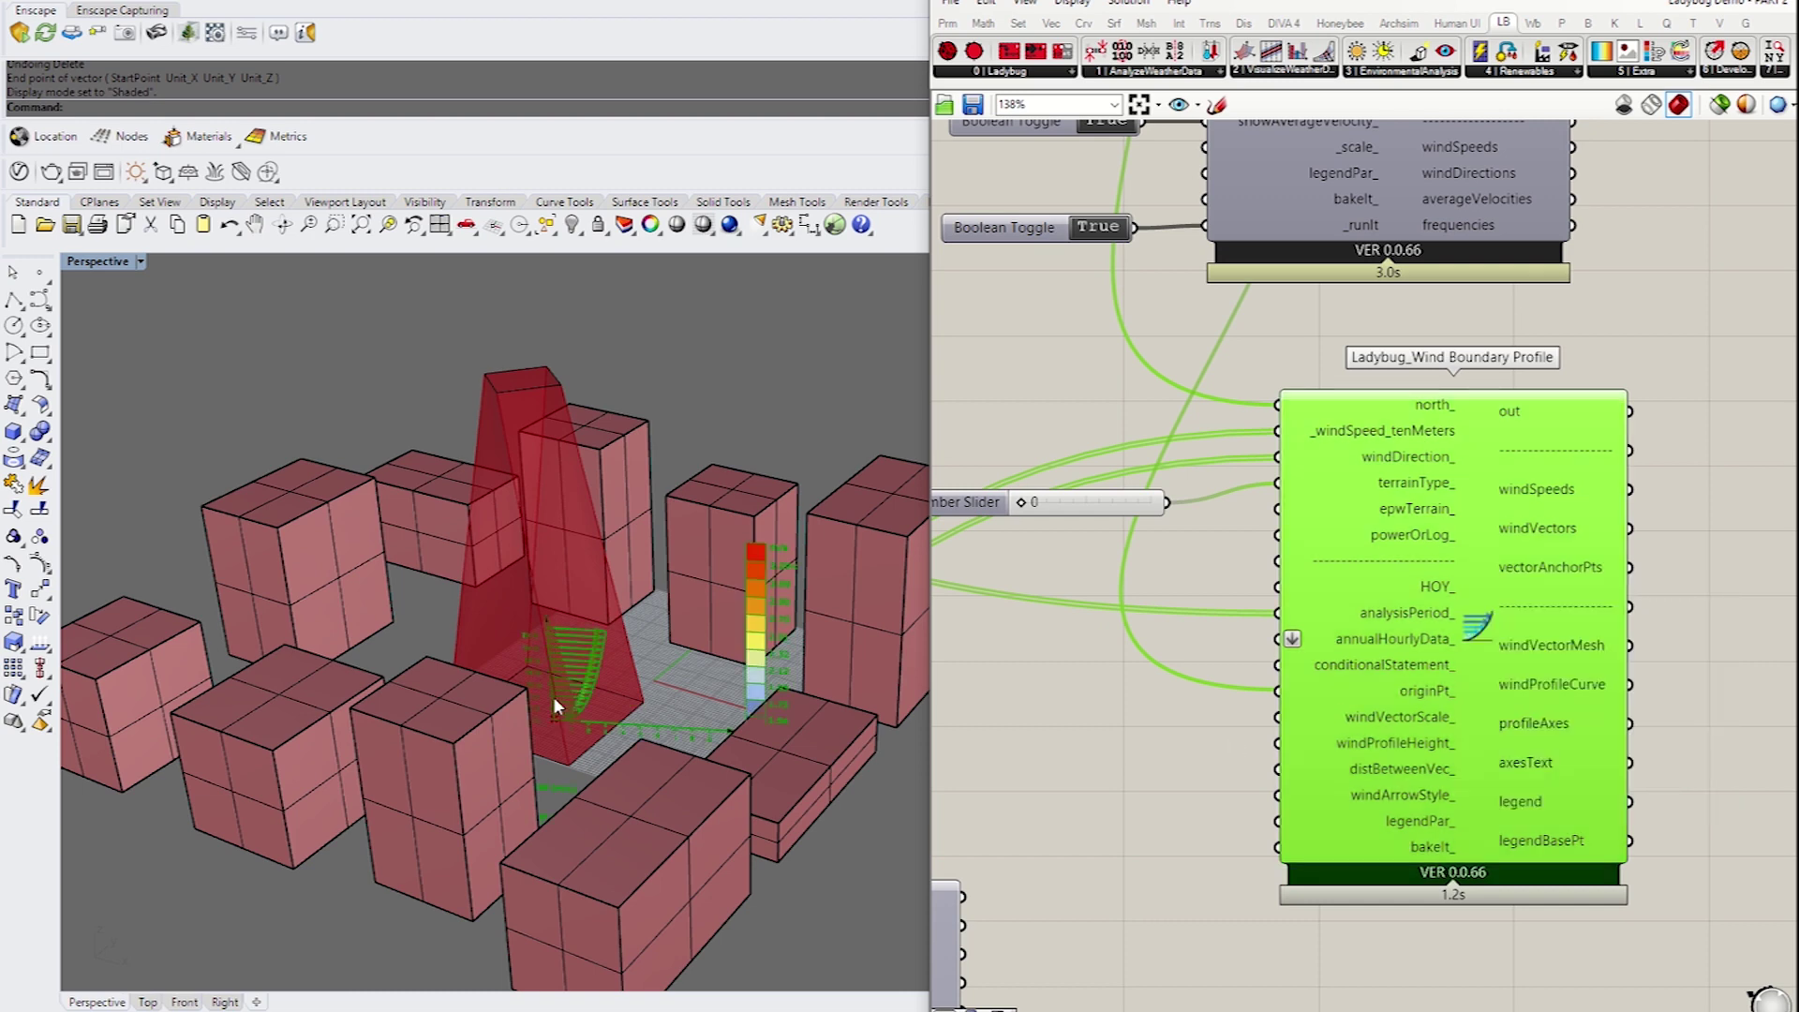
Add a Number Slider with value 100, connect it to the windProfileHeight_ input, and select the Wind Boundary Profile
double_click(1029, 755)
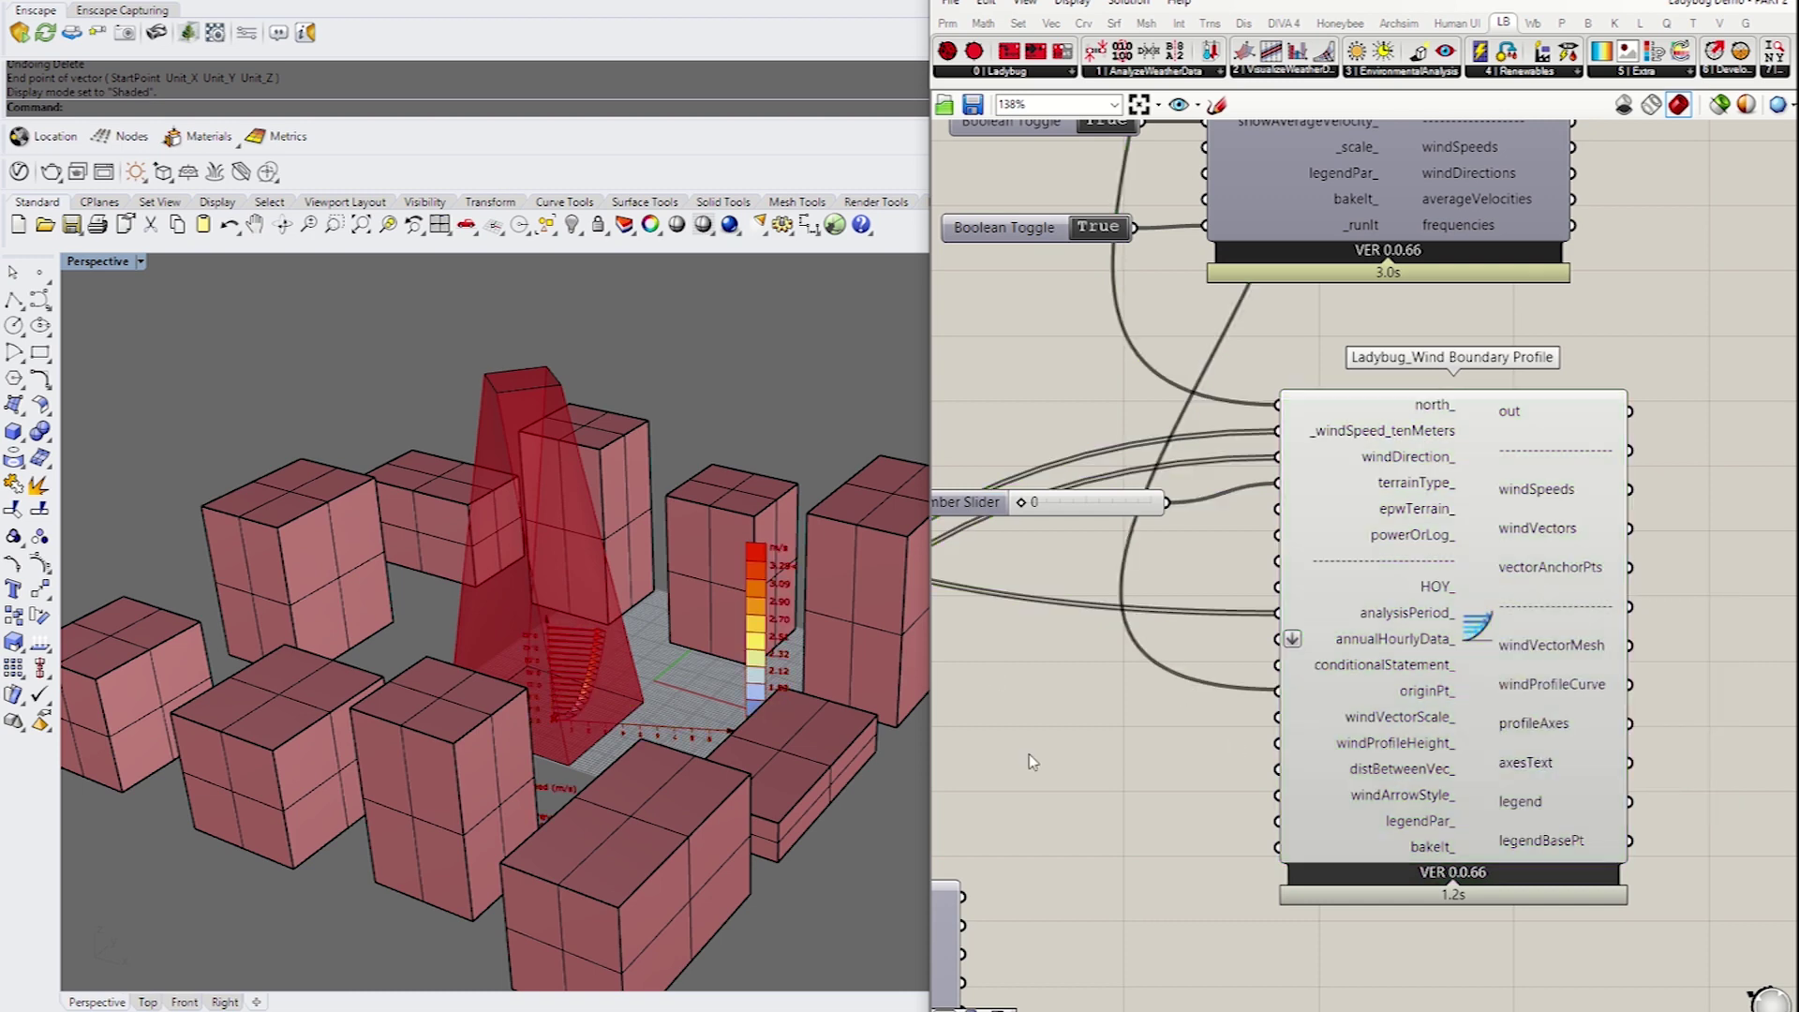
text(100)
key(Return)
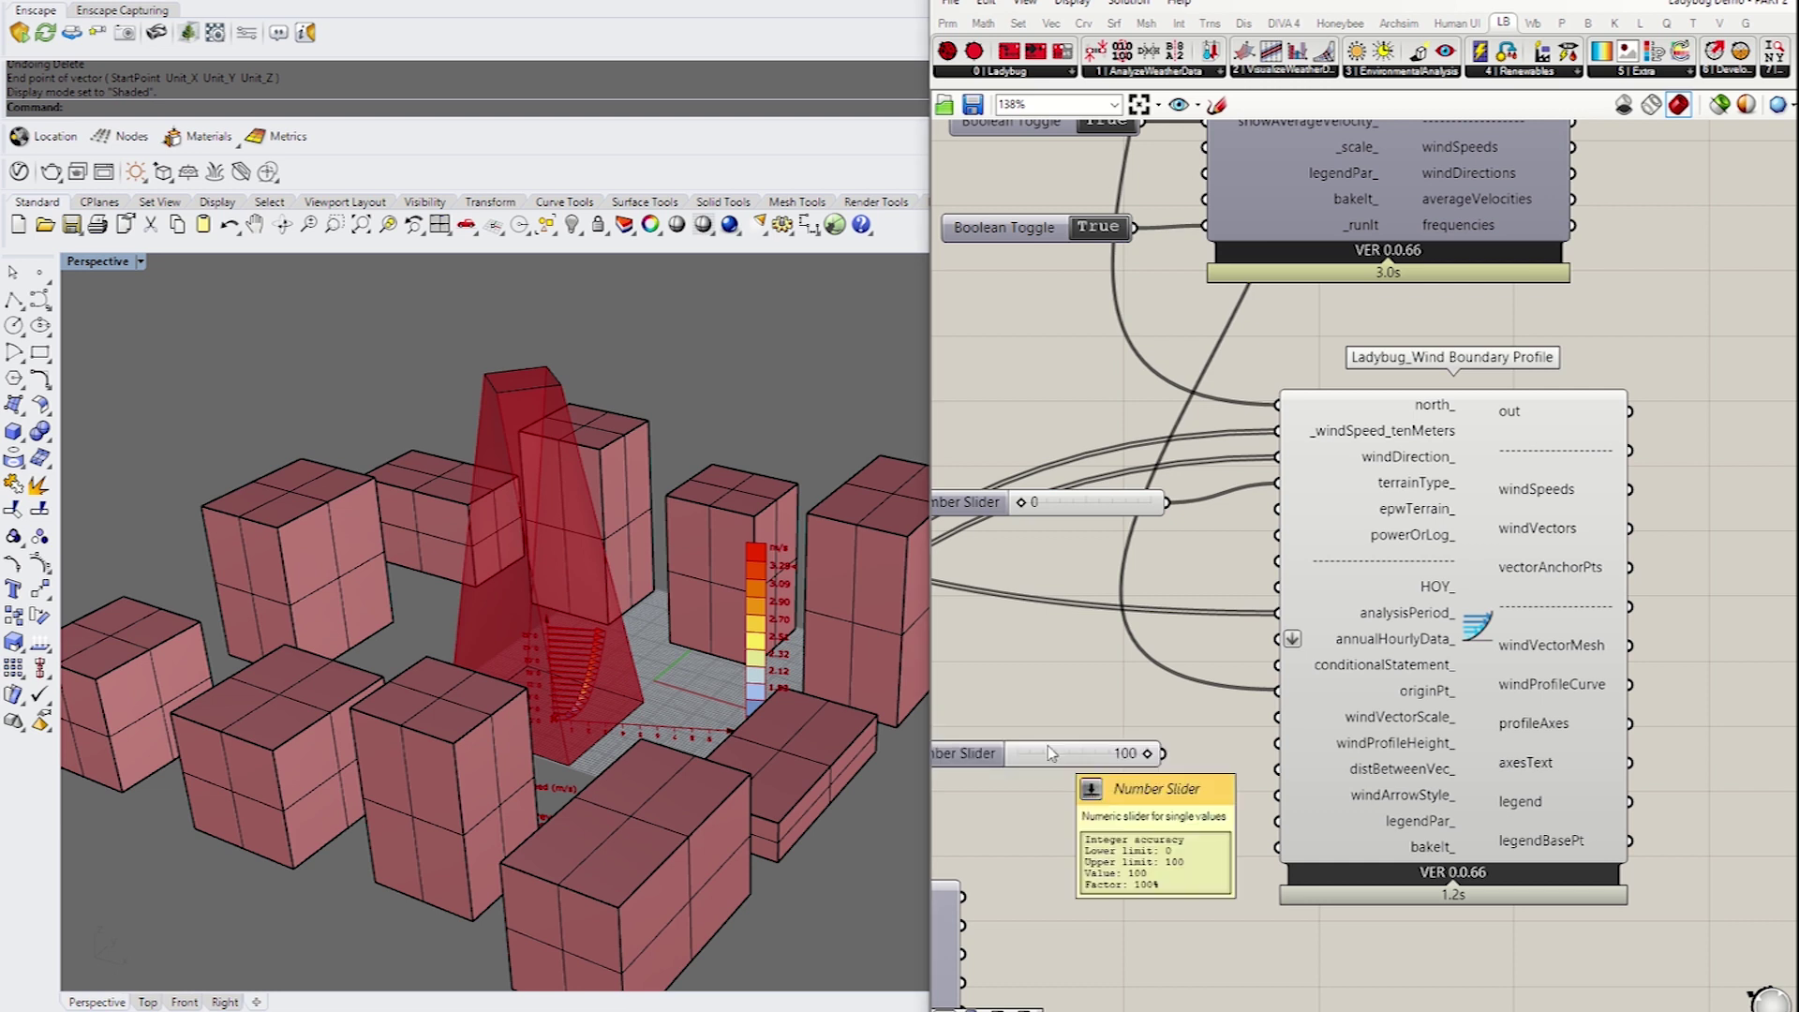
drag(1160, 754, 1285, 749)
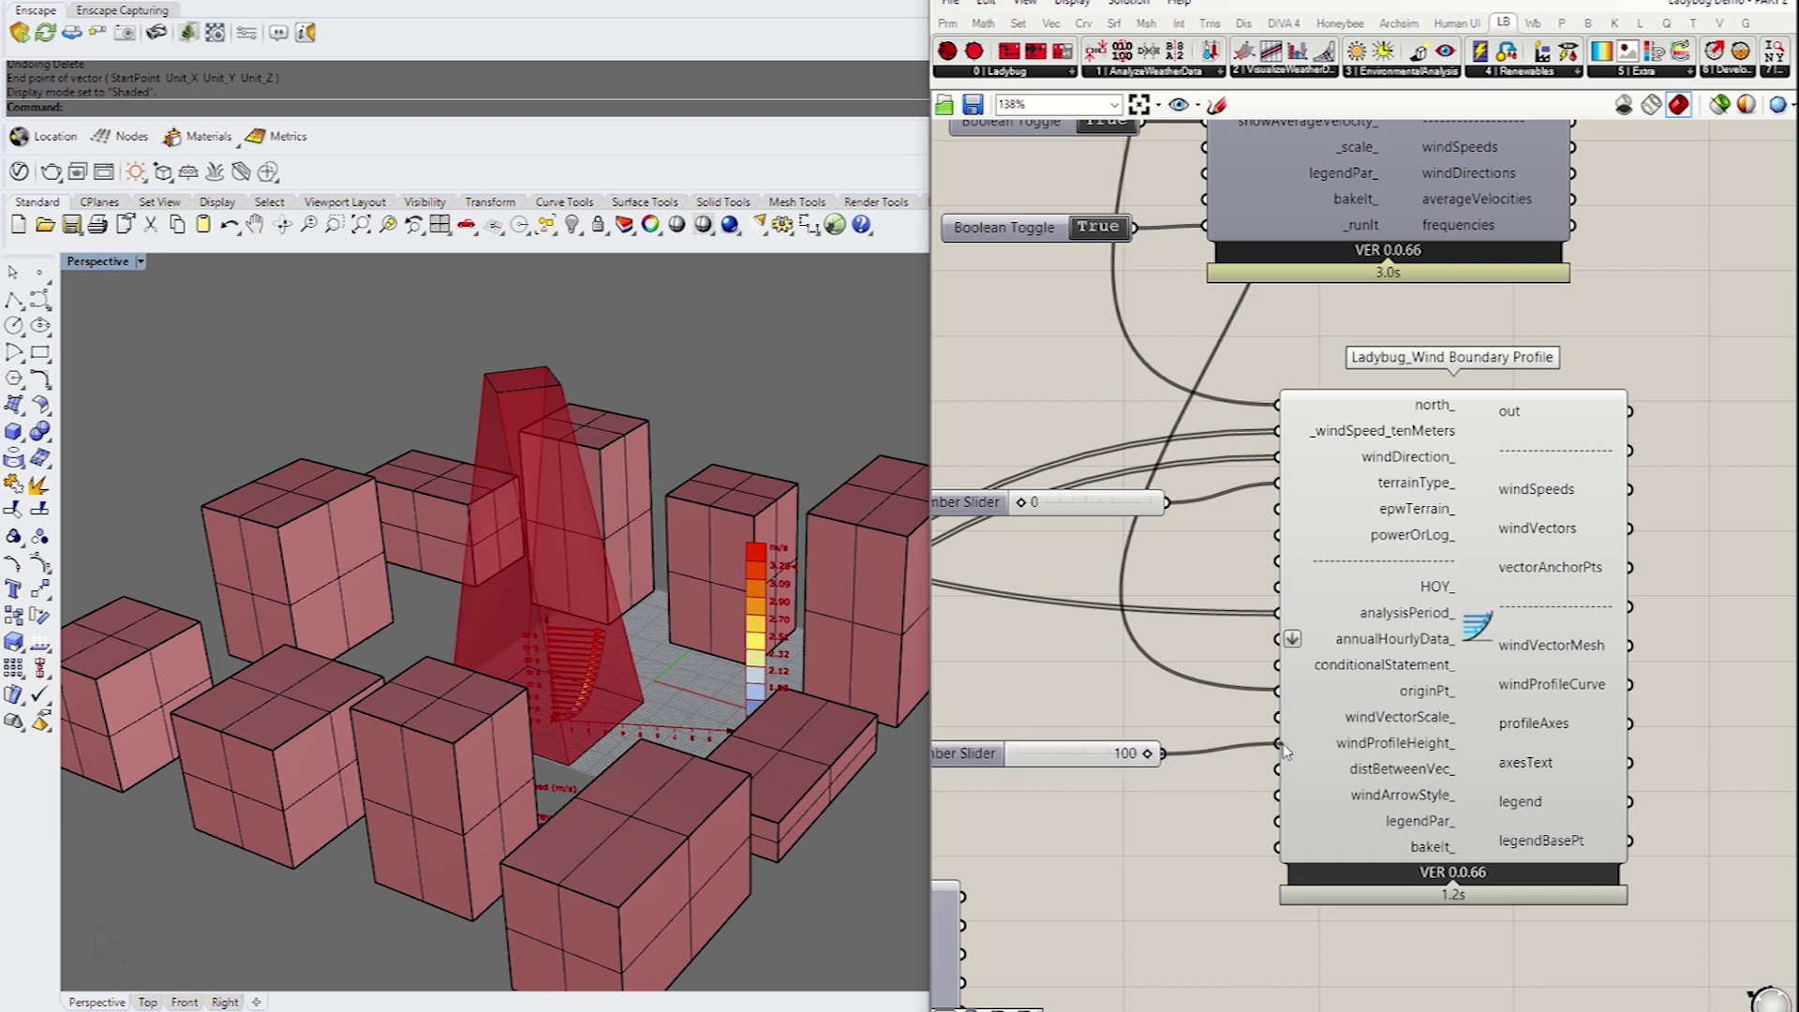
click(1461, 727)
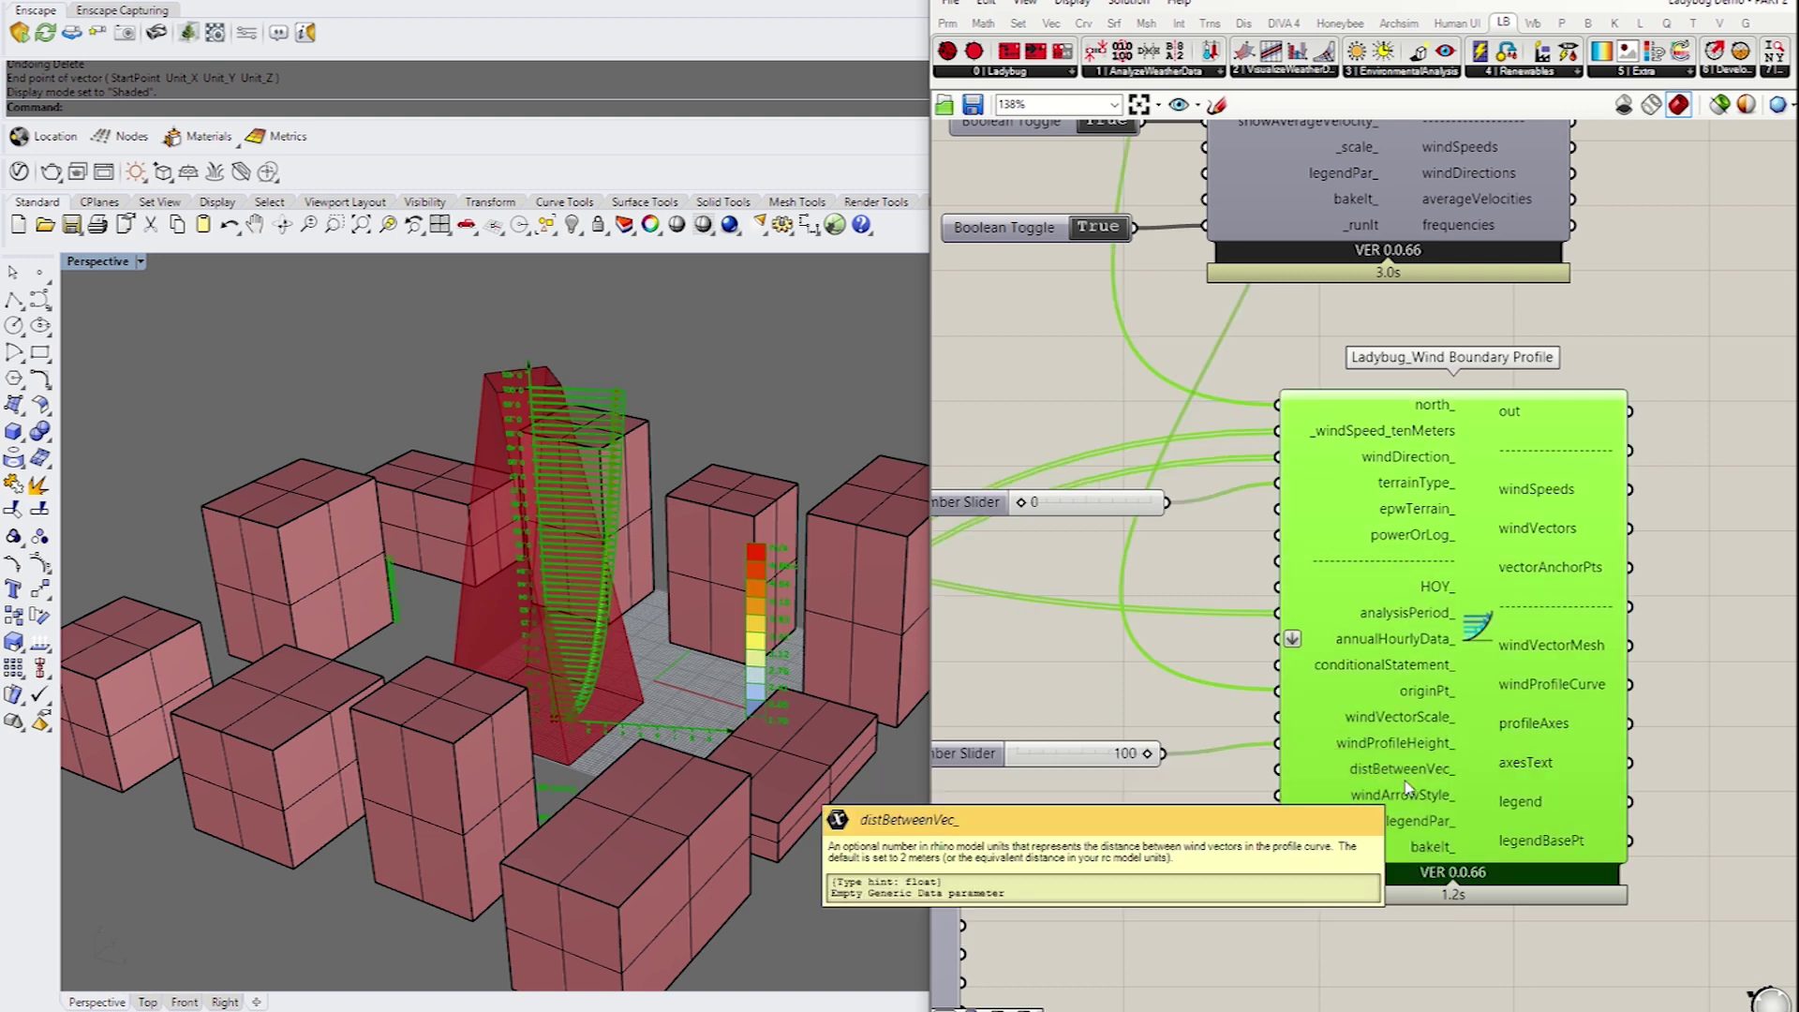
mouse_move(1406, 785)
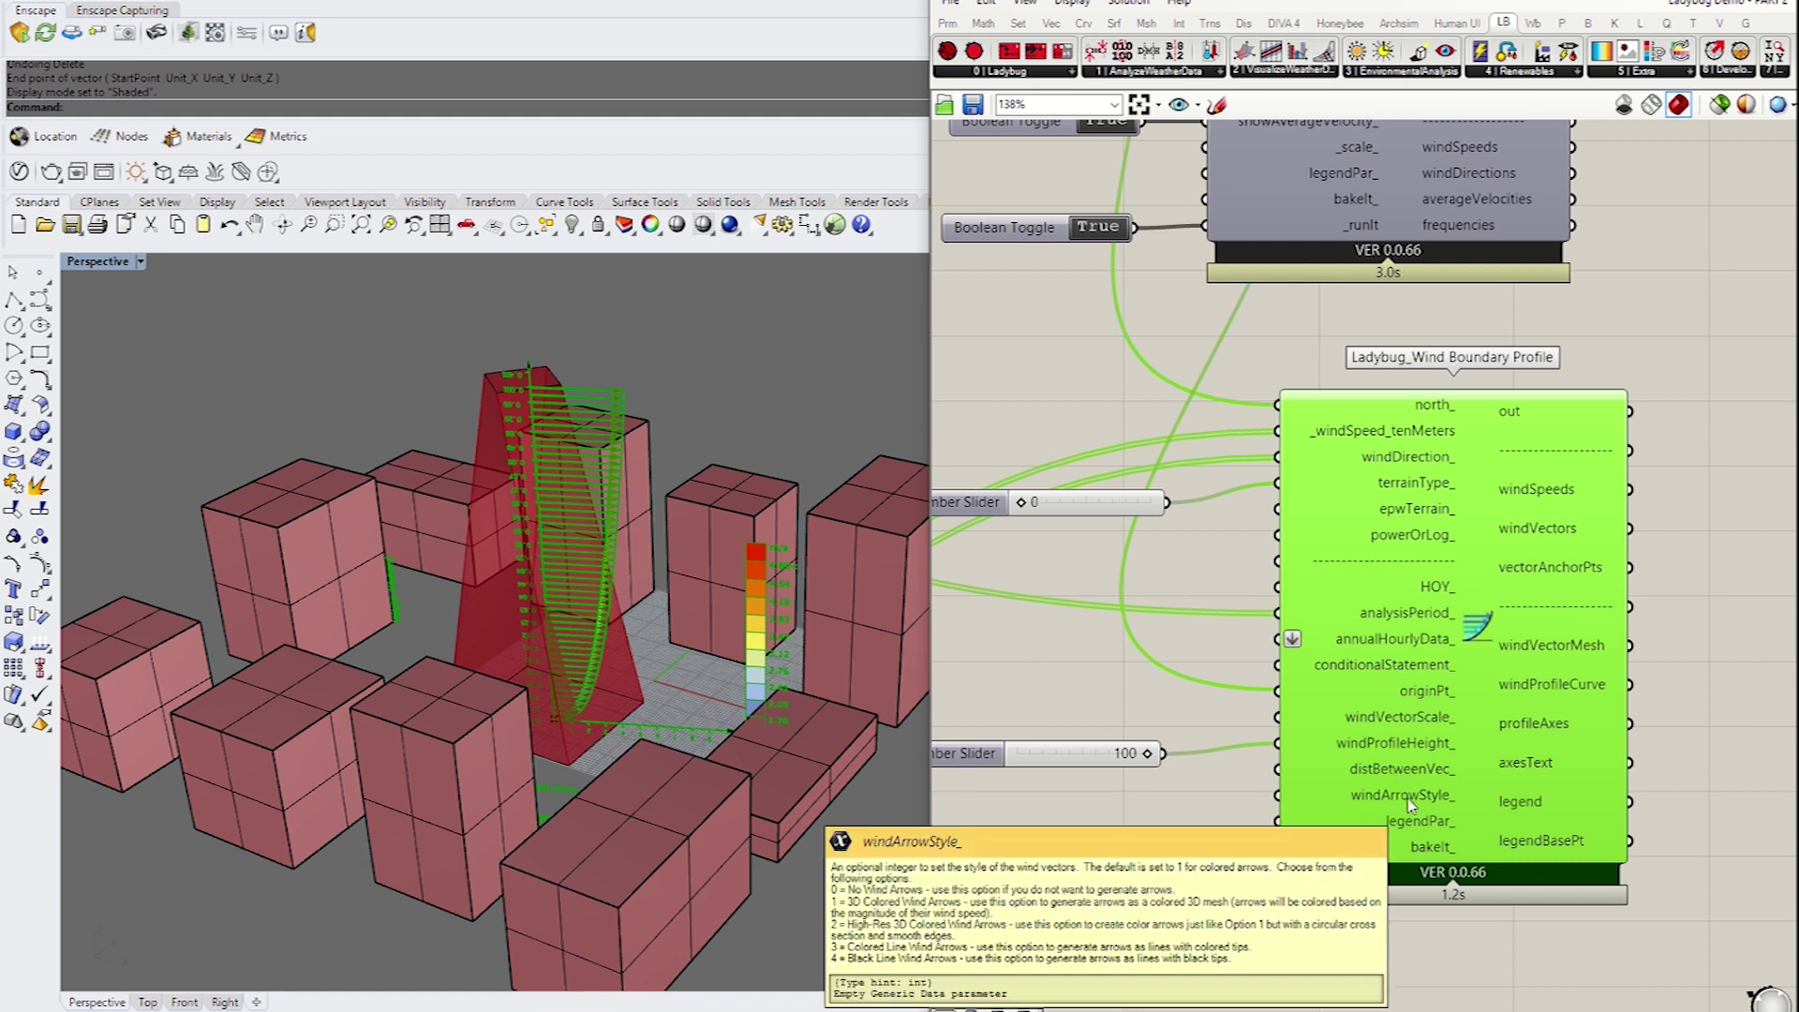
double_click(1100, 821)
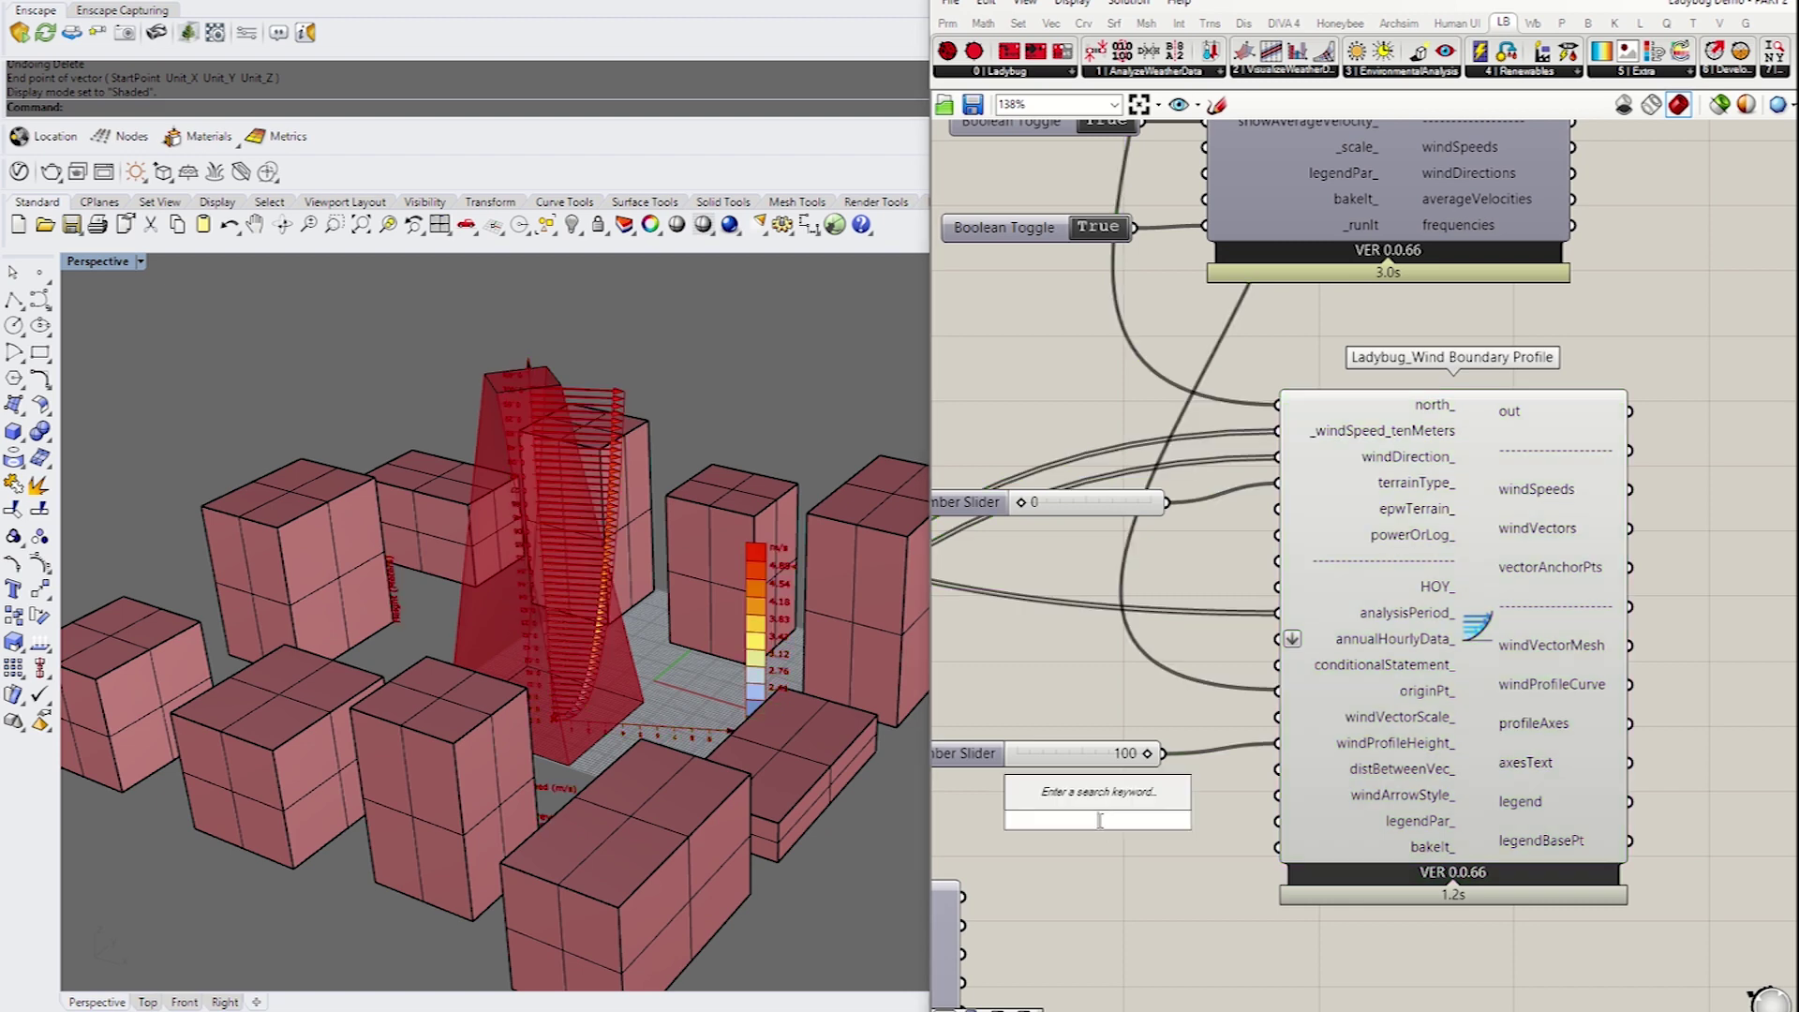
text(1)
key(Return)
drag(1234, 819, 1275, 808)
click(1138, 825)
key(Delete)
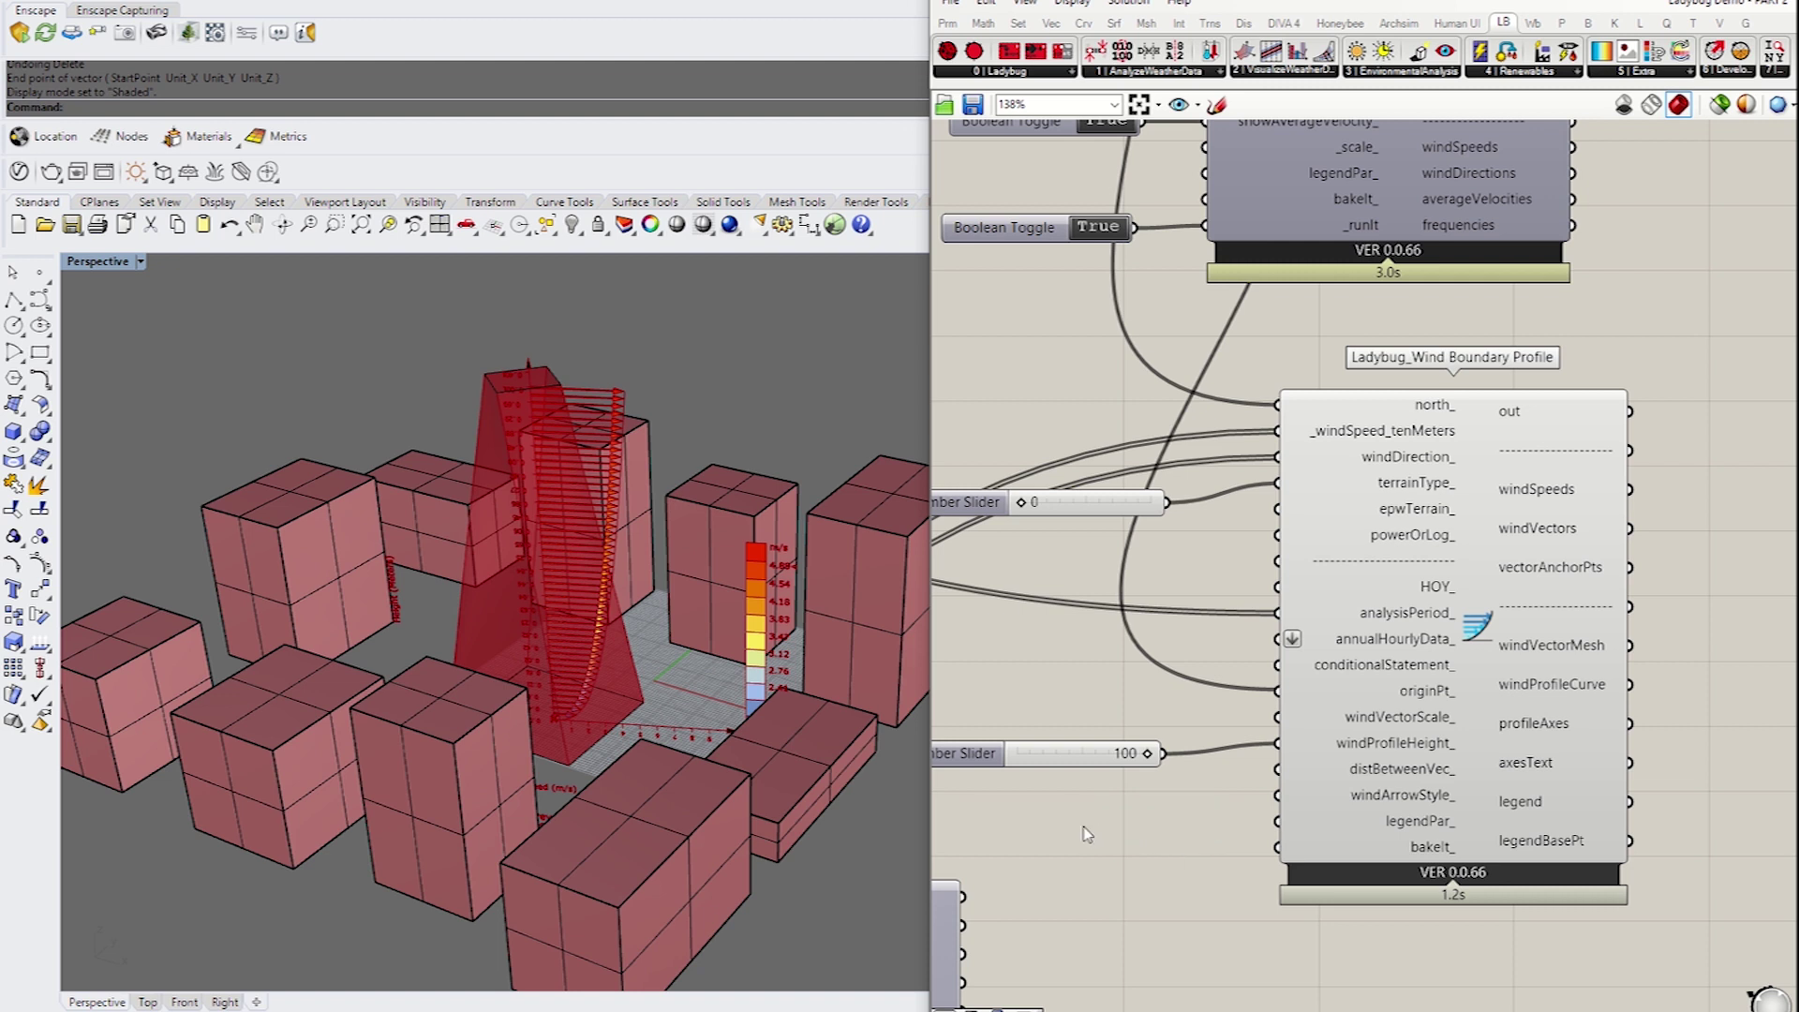
Add a Number Slider ranging from 1 to 3 and connect it to the Wind Boundary Profile's windArrowStyle_ input
double_click(1085, 828)
text(1)
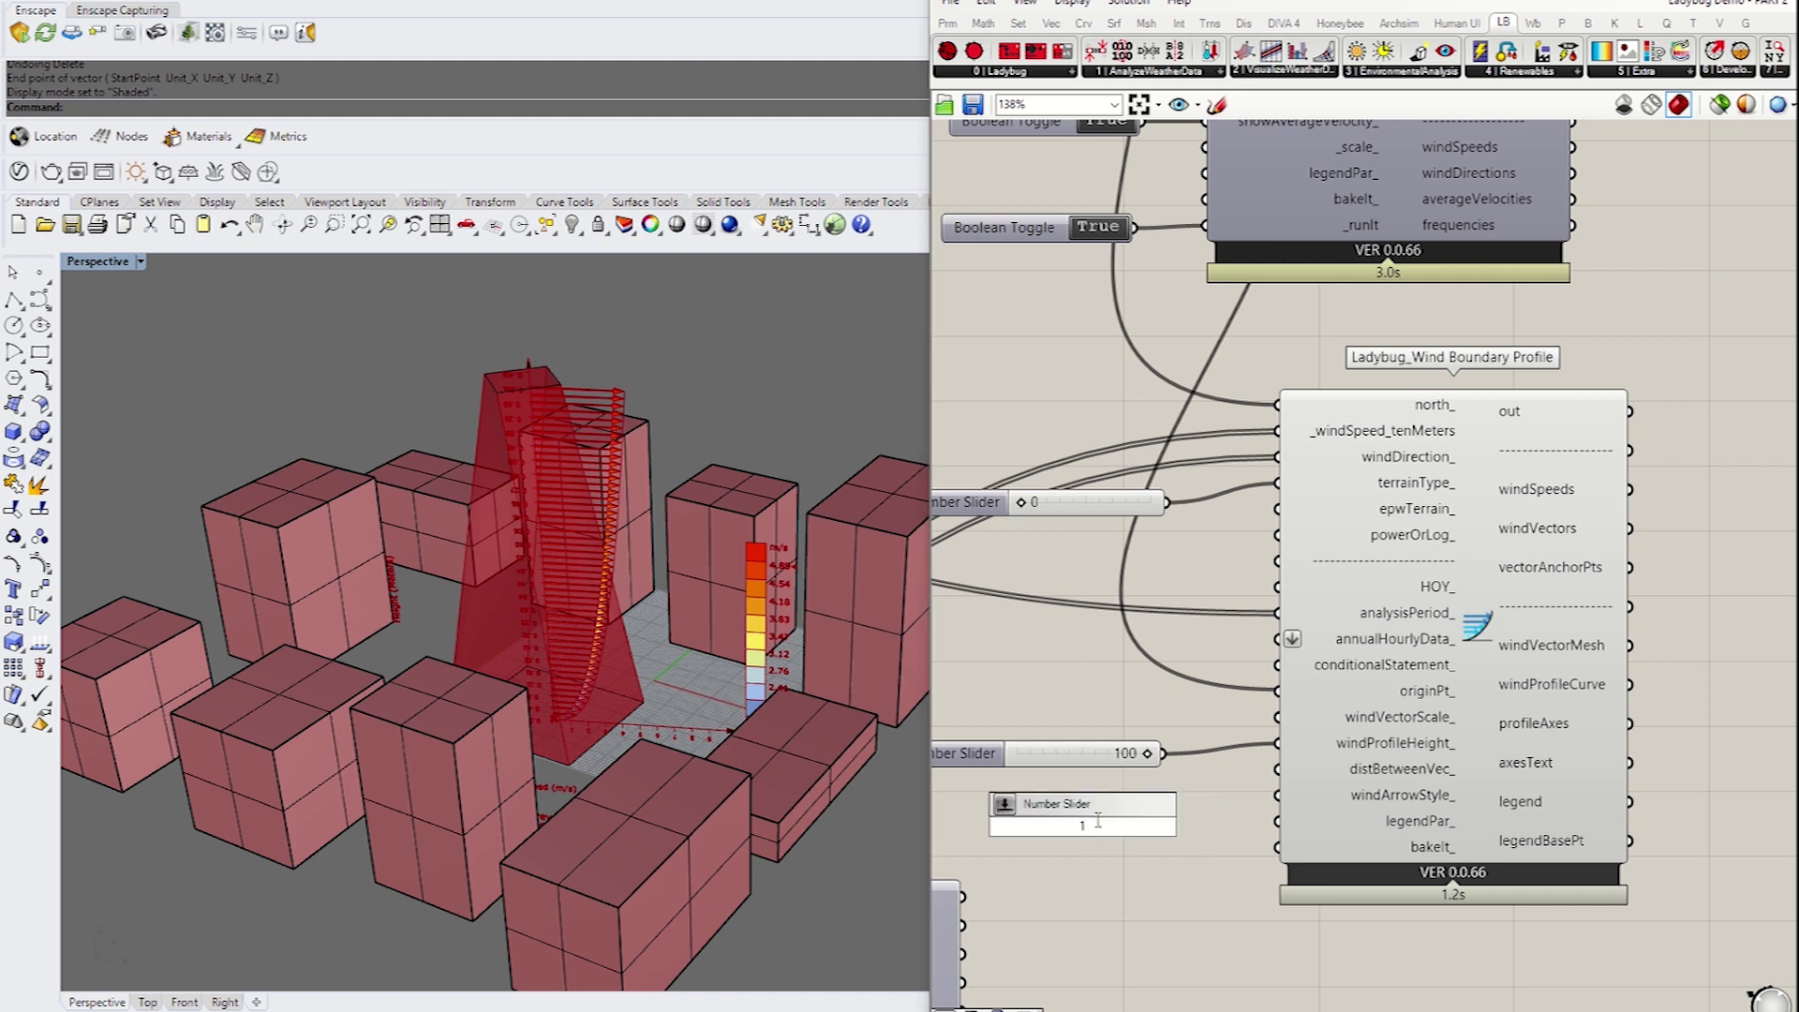
text(<)
key(Return)
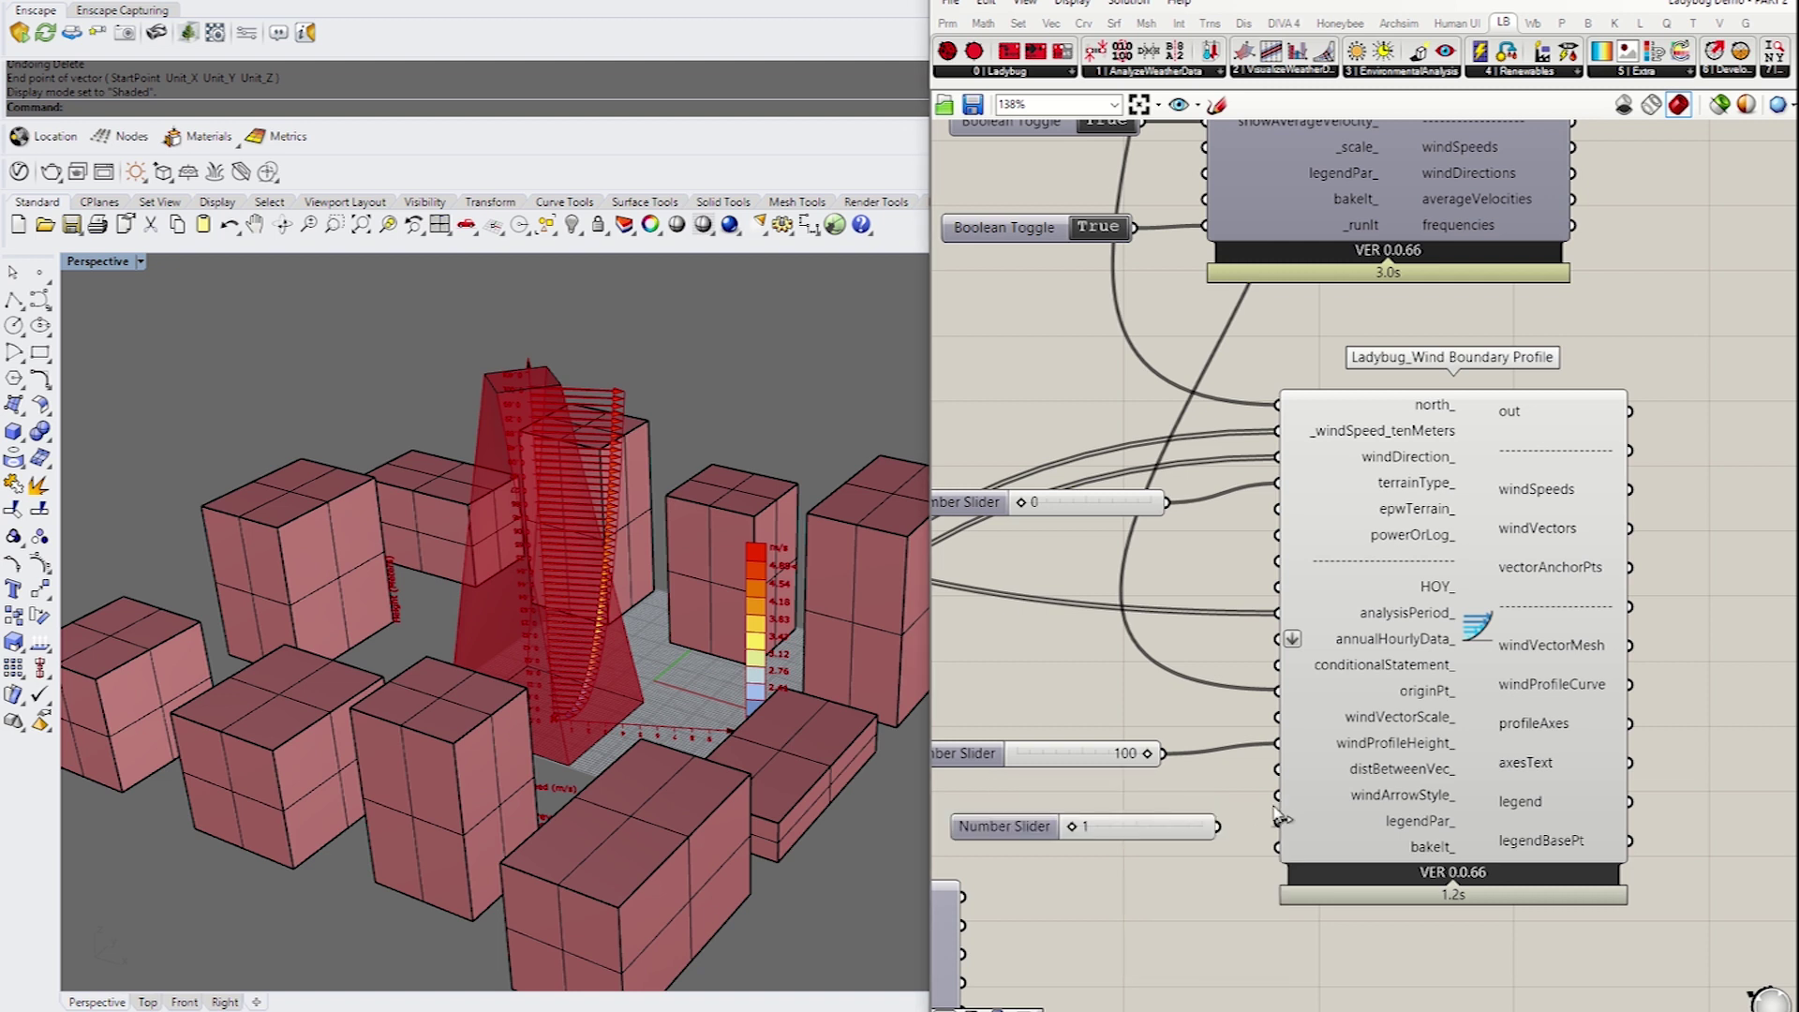
drag(1219, 825, 1278, 795)
Set the windArrowStyle_ slider to 3 while viewing the wind profile arrows up close
click(581, 489)
scroll(602, 474, up, 10)
right_drag(617, 482, 604, 535)
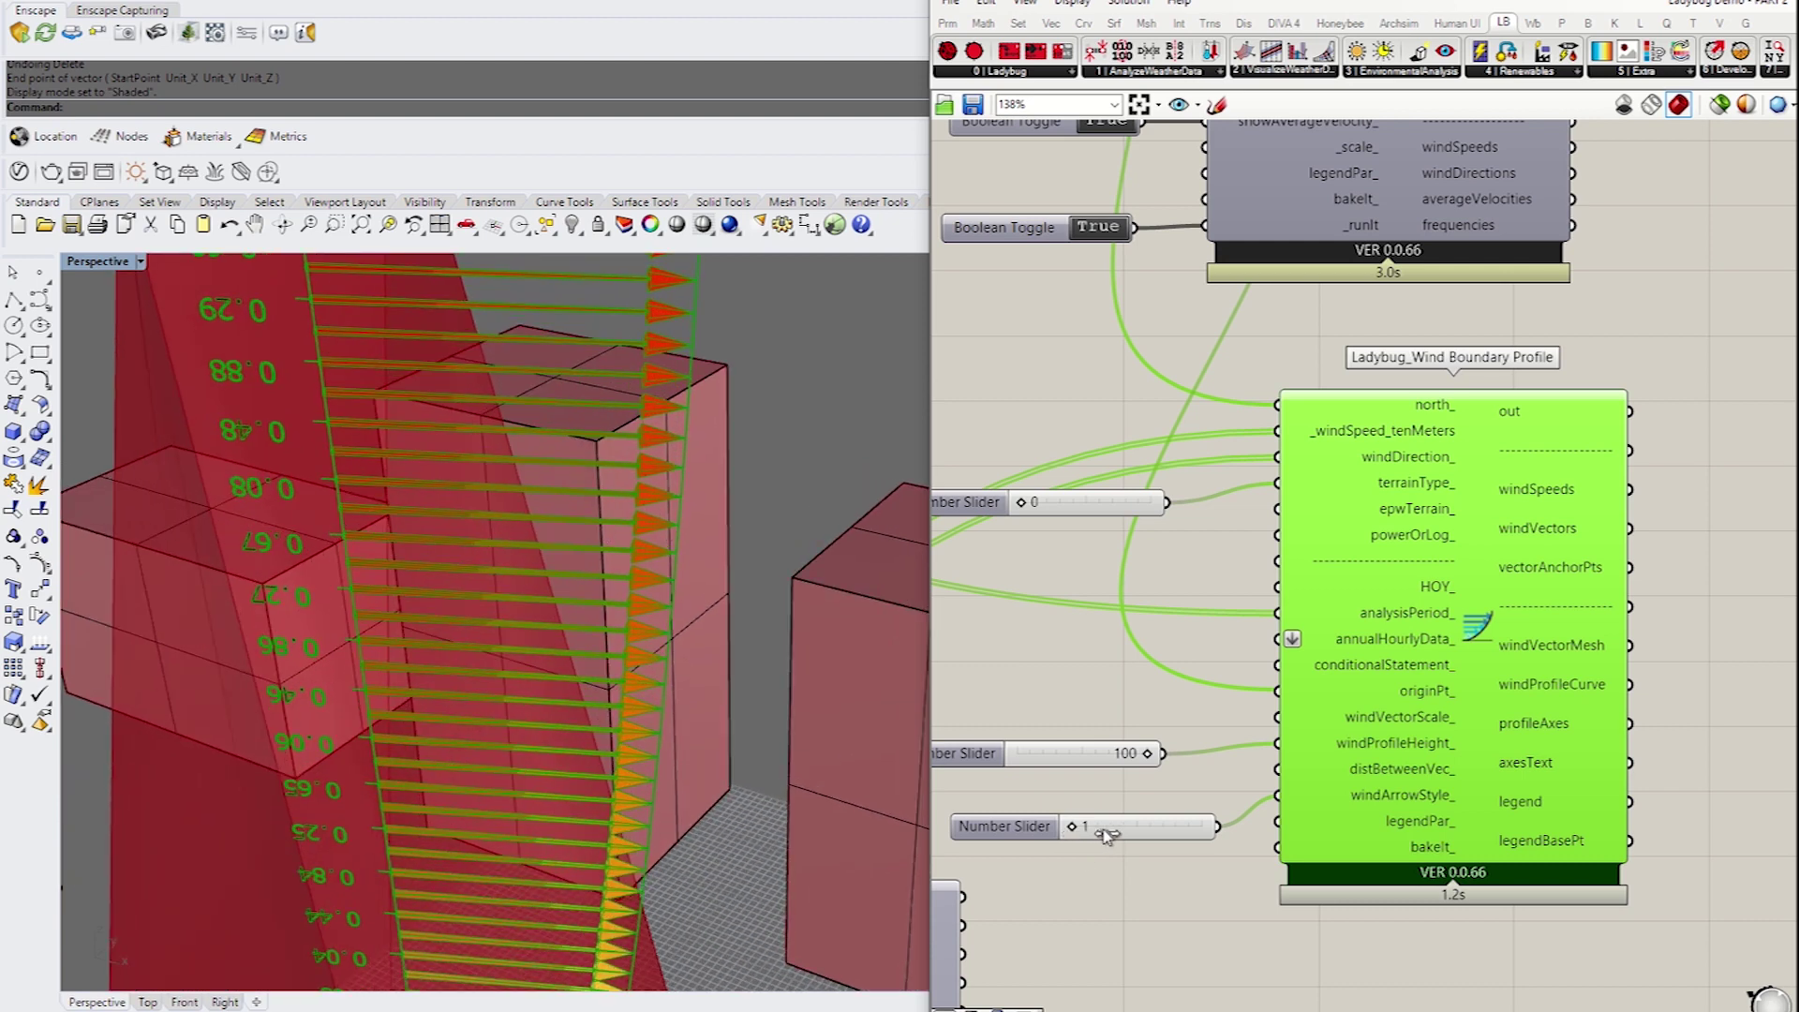
drag(1108, 834, 1214, 831)
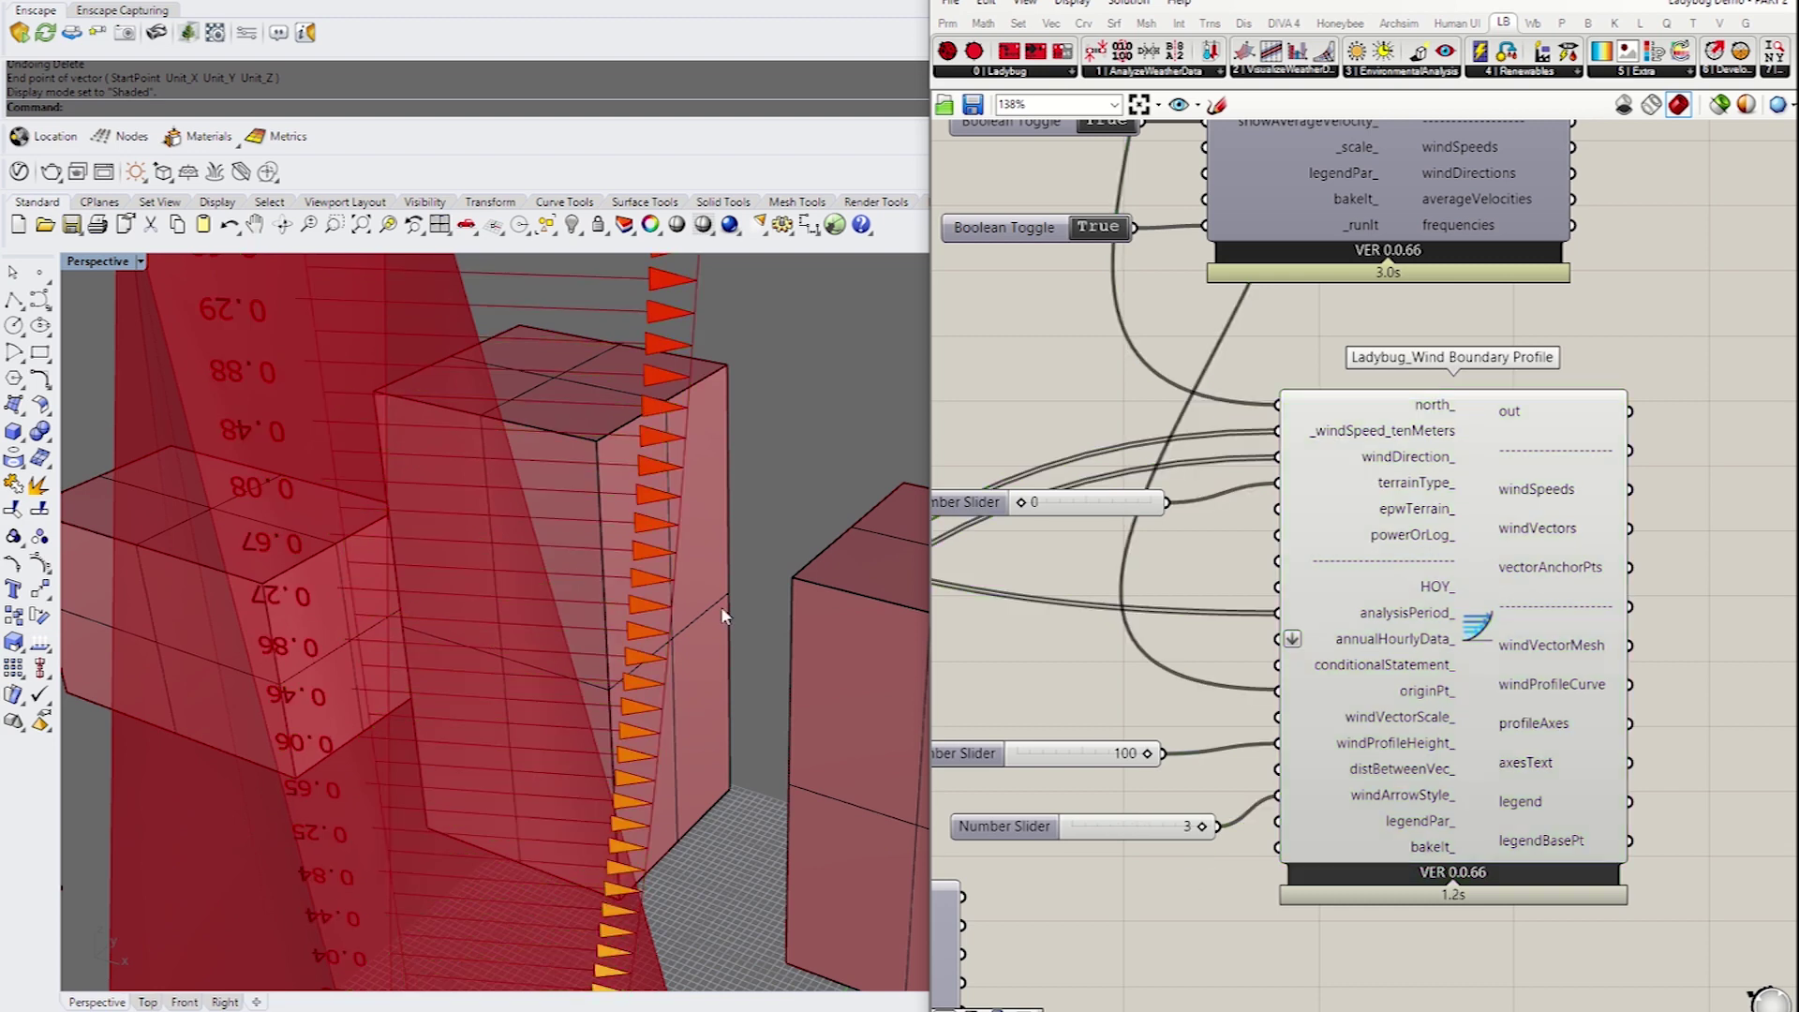
Examine the wind profile's arrows, height axis and wind speed legend beside the tower in the Perspective view
scroll(678, 615, down, 3)
scroll(680, 618, down, 6)
right_drag(536, 611, 639, 789)
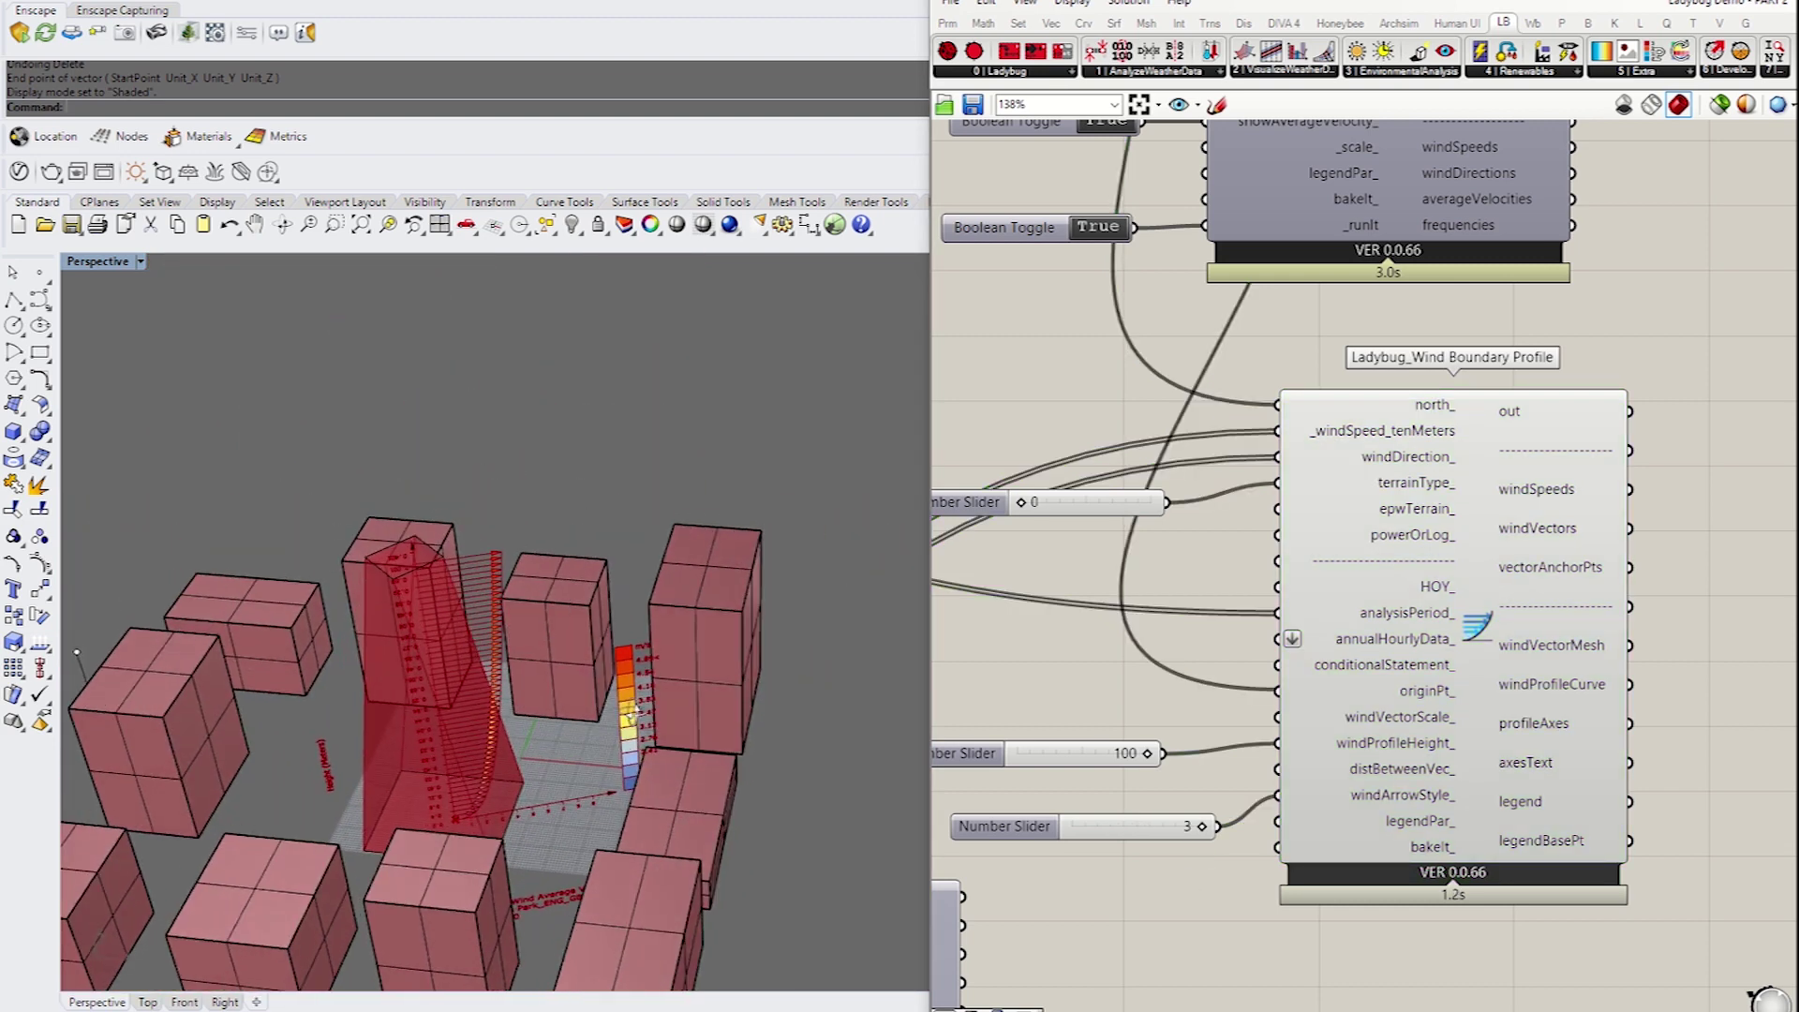
scroll(648, 706, up, 5)
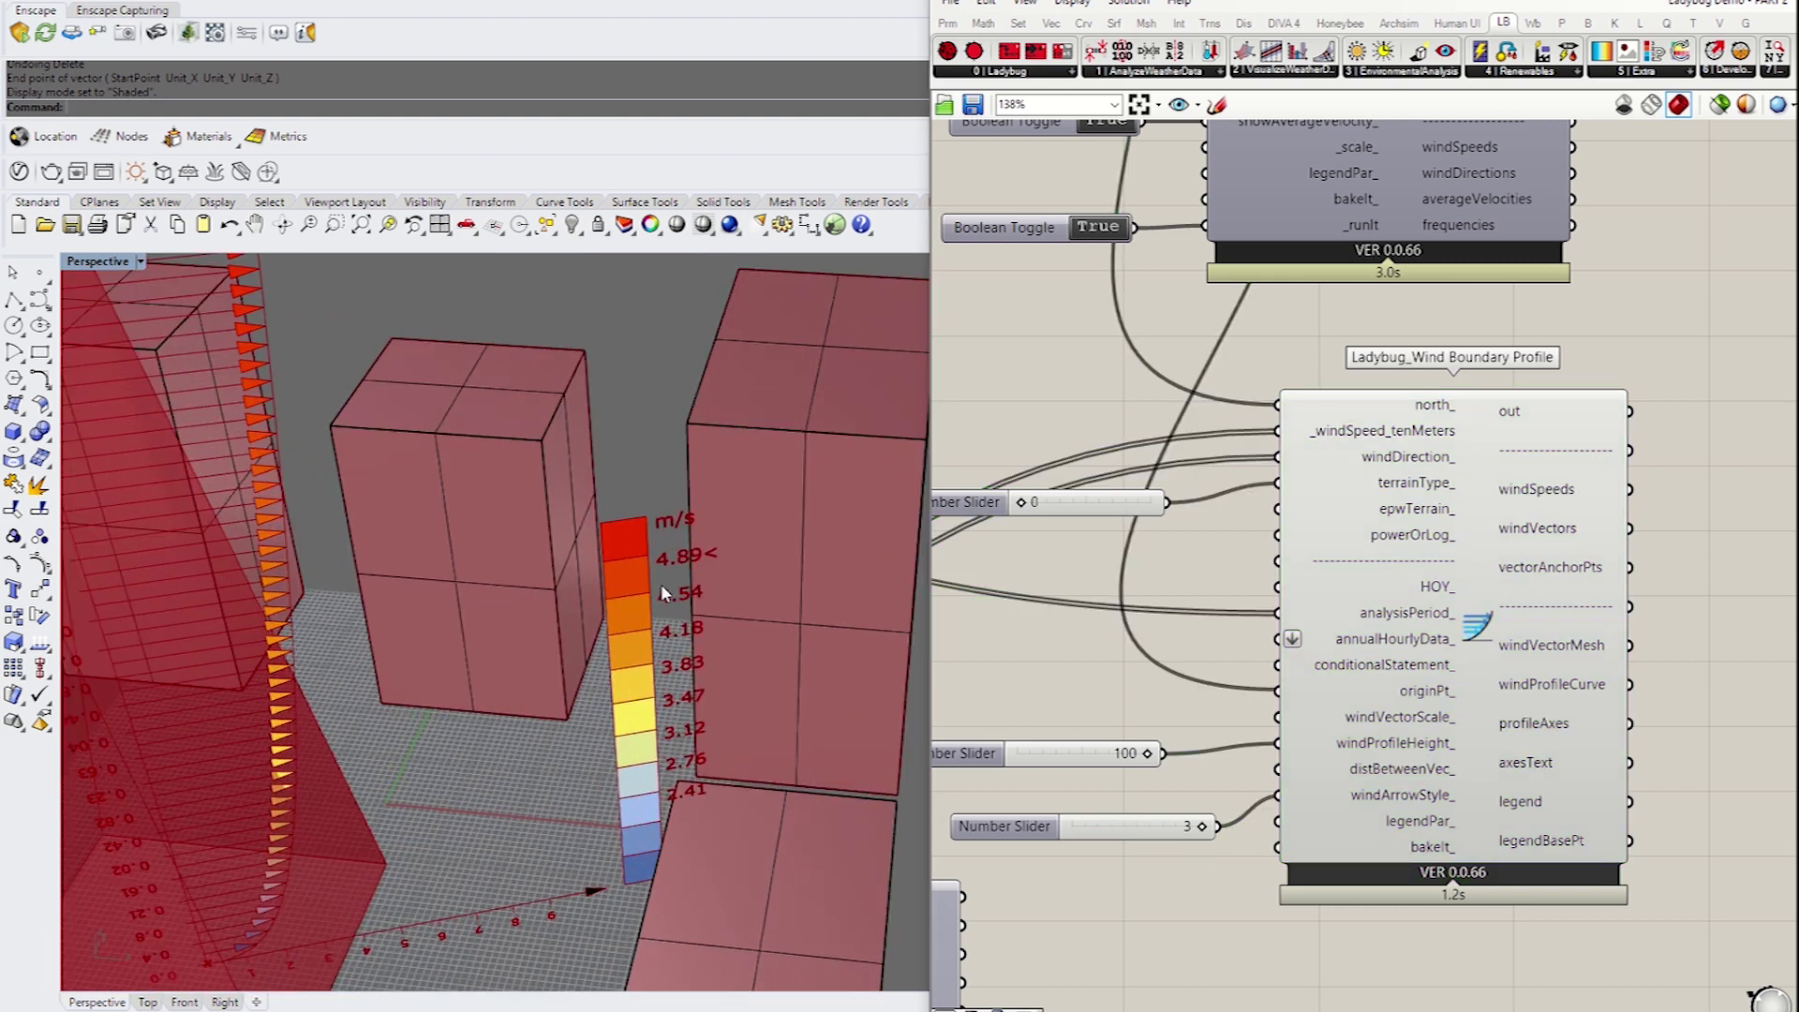
scroll(660, 583, down, 3)
right_drag(669, 694, 435, 439)
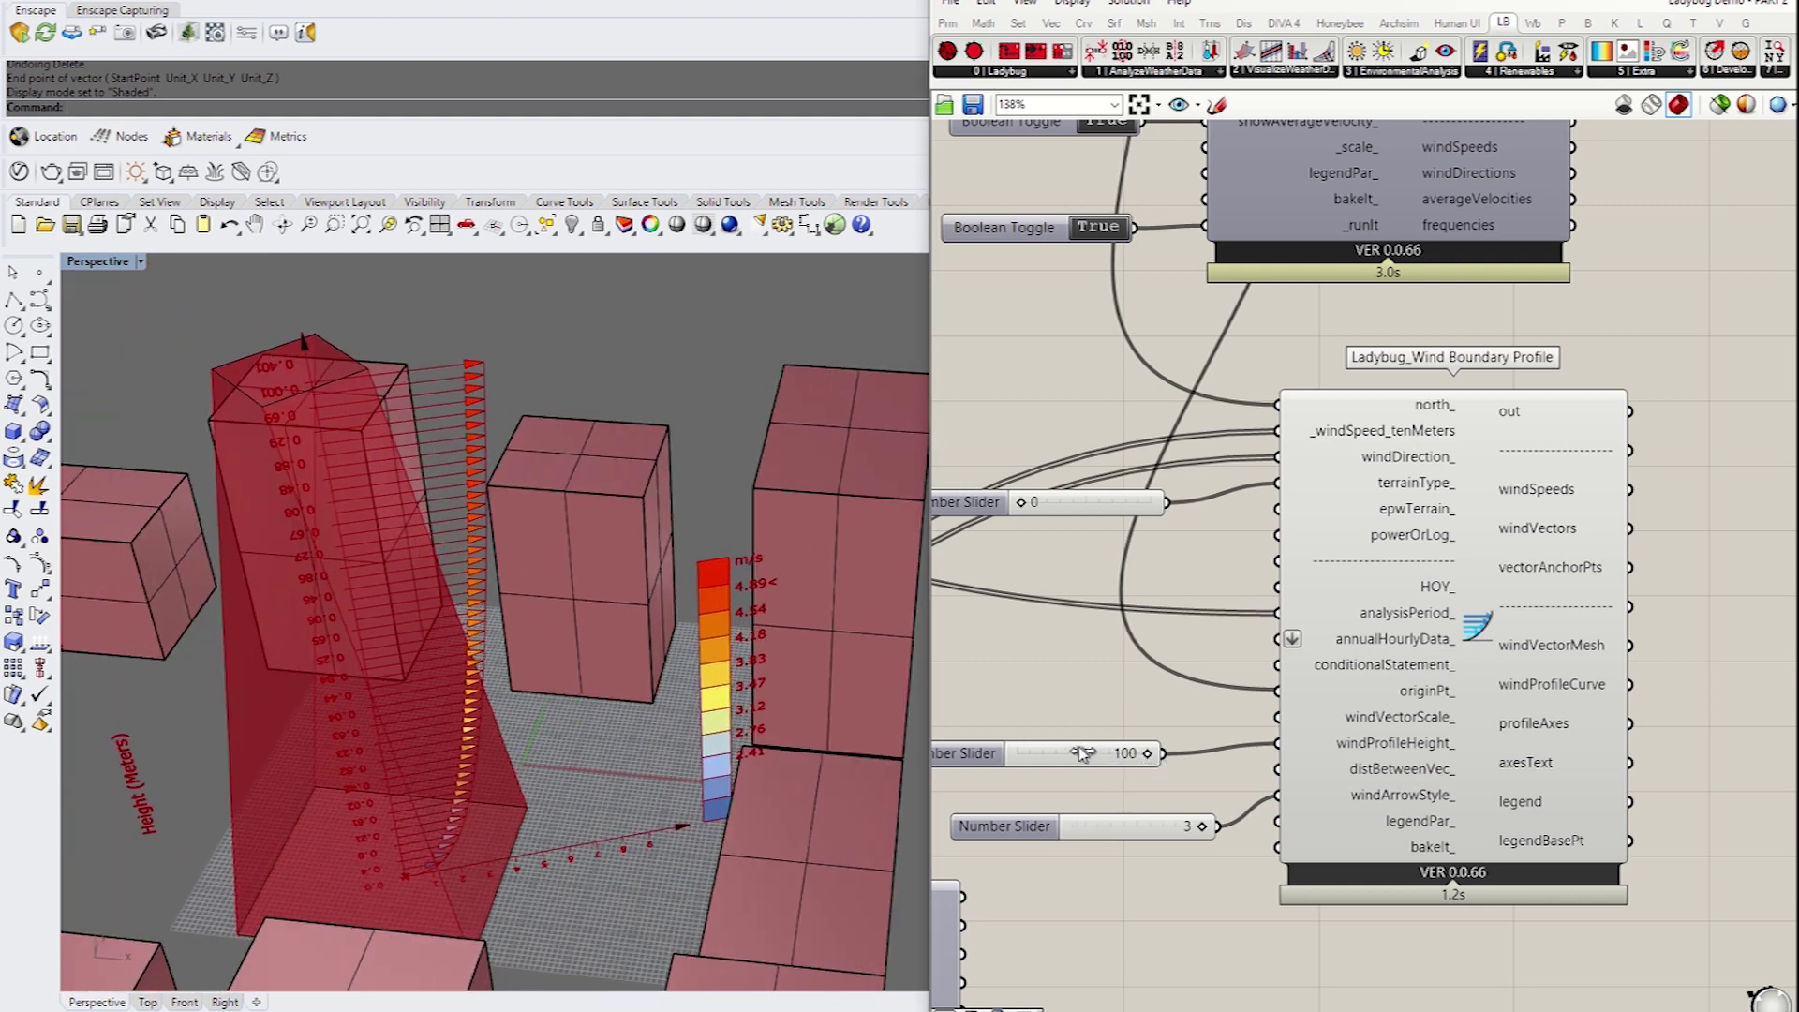
drag(1077, 754, 1171, 762)
right_drag(518, 720, 470, 741)
scroll(475, 734, down, 8)
scroll(605, 737, up, 3)
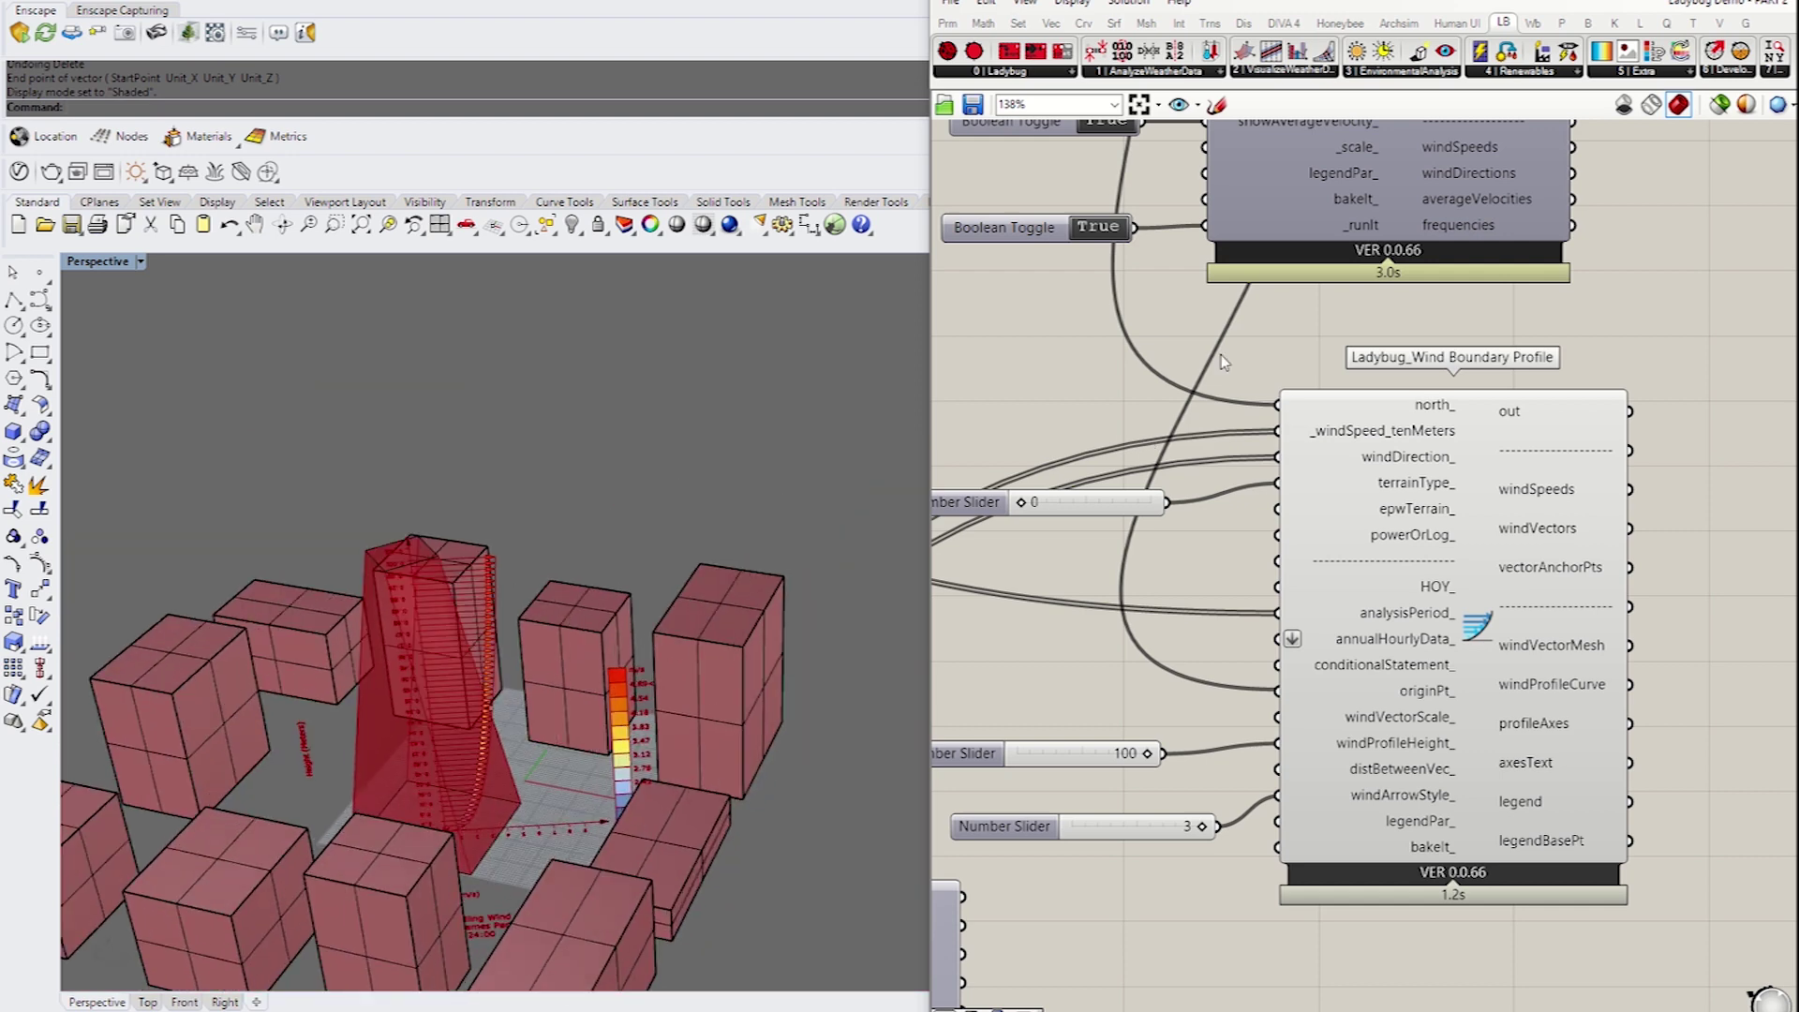
Restrict the Grasshopper preview to selected objects and select both the Wind Rose and the Wind Boundary Profile
right_drag(1291, 319, 1317, 454)
click(1719, 104)
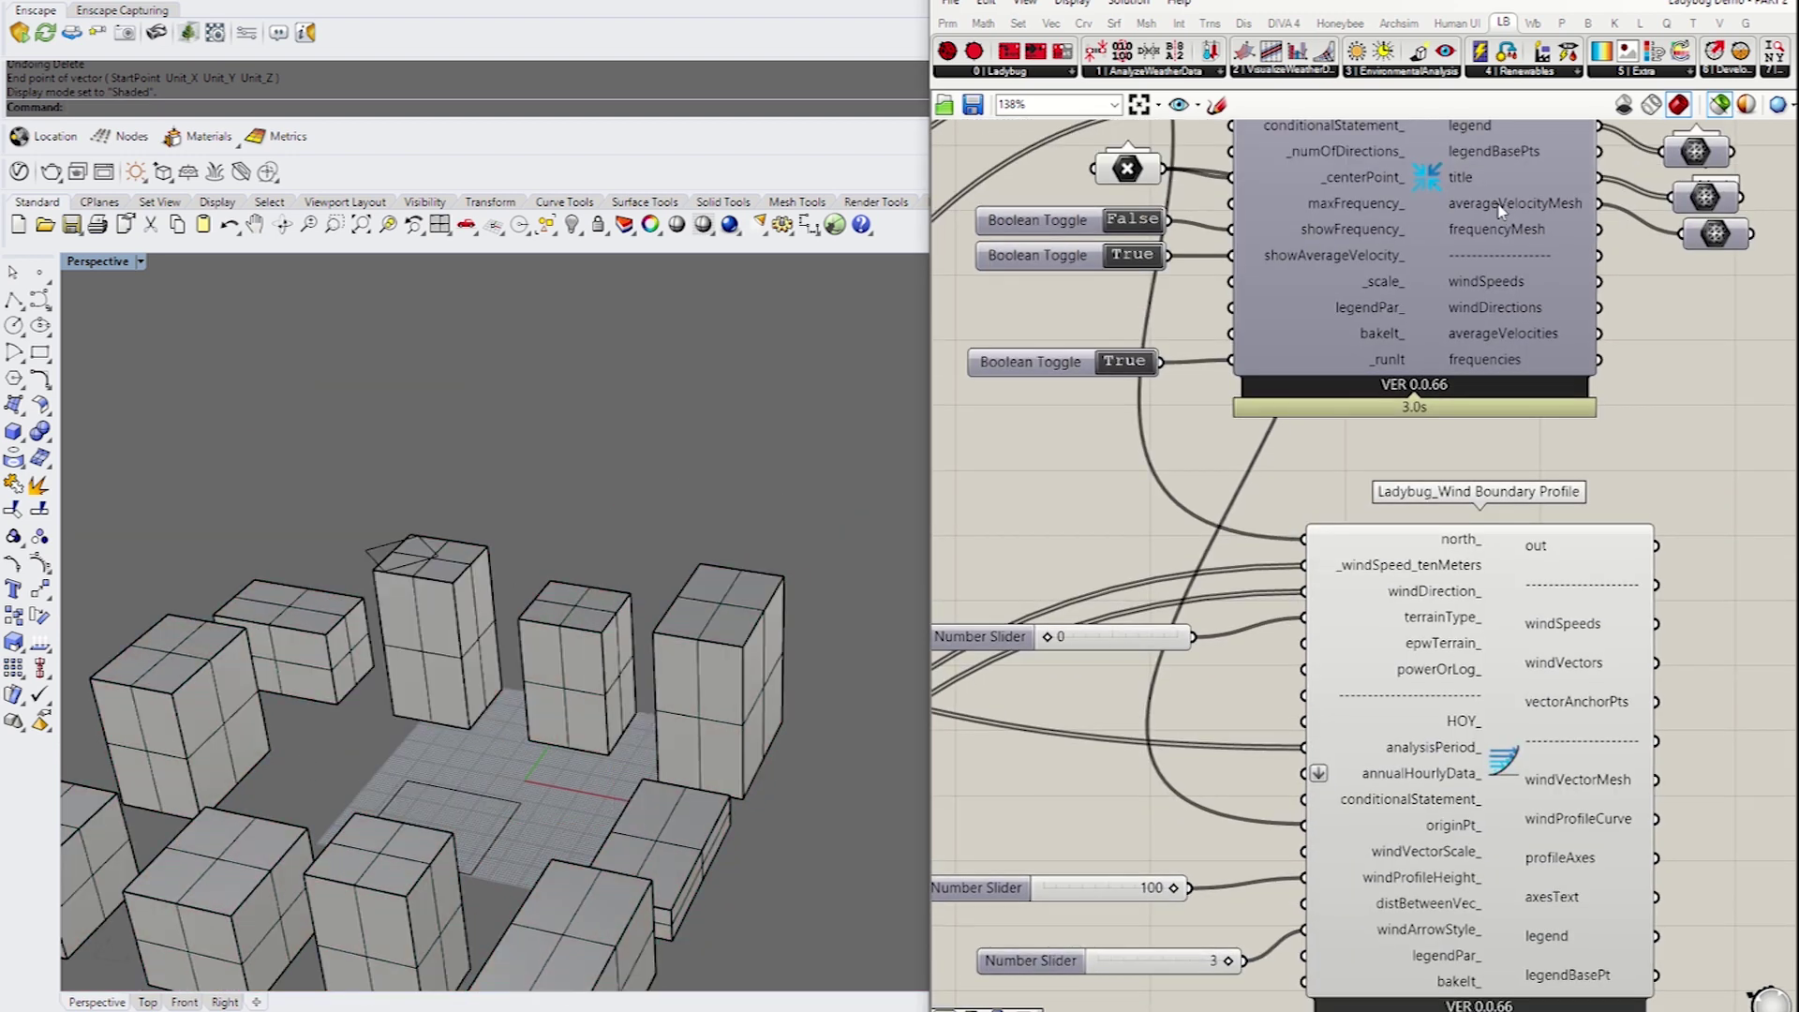
click(1454, 208)
shift+click(1469, 729)
scroll(391, 586, down, 6)
scroll(392, 586, up, 3)
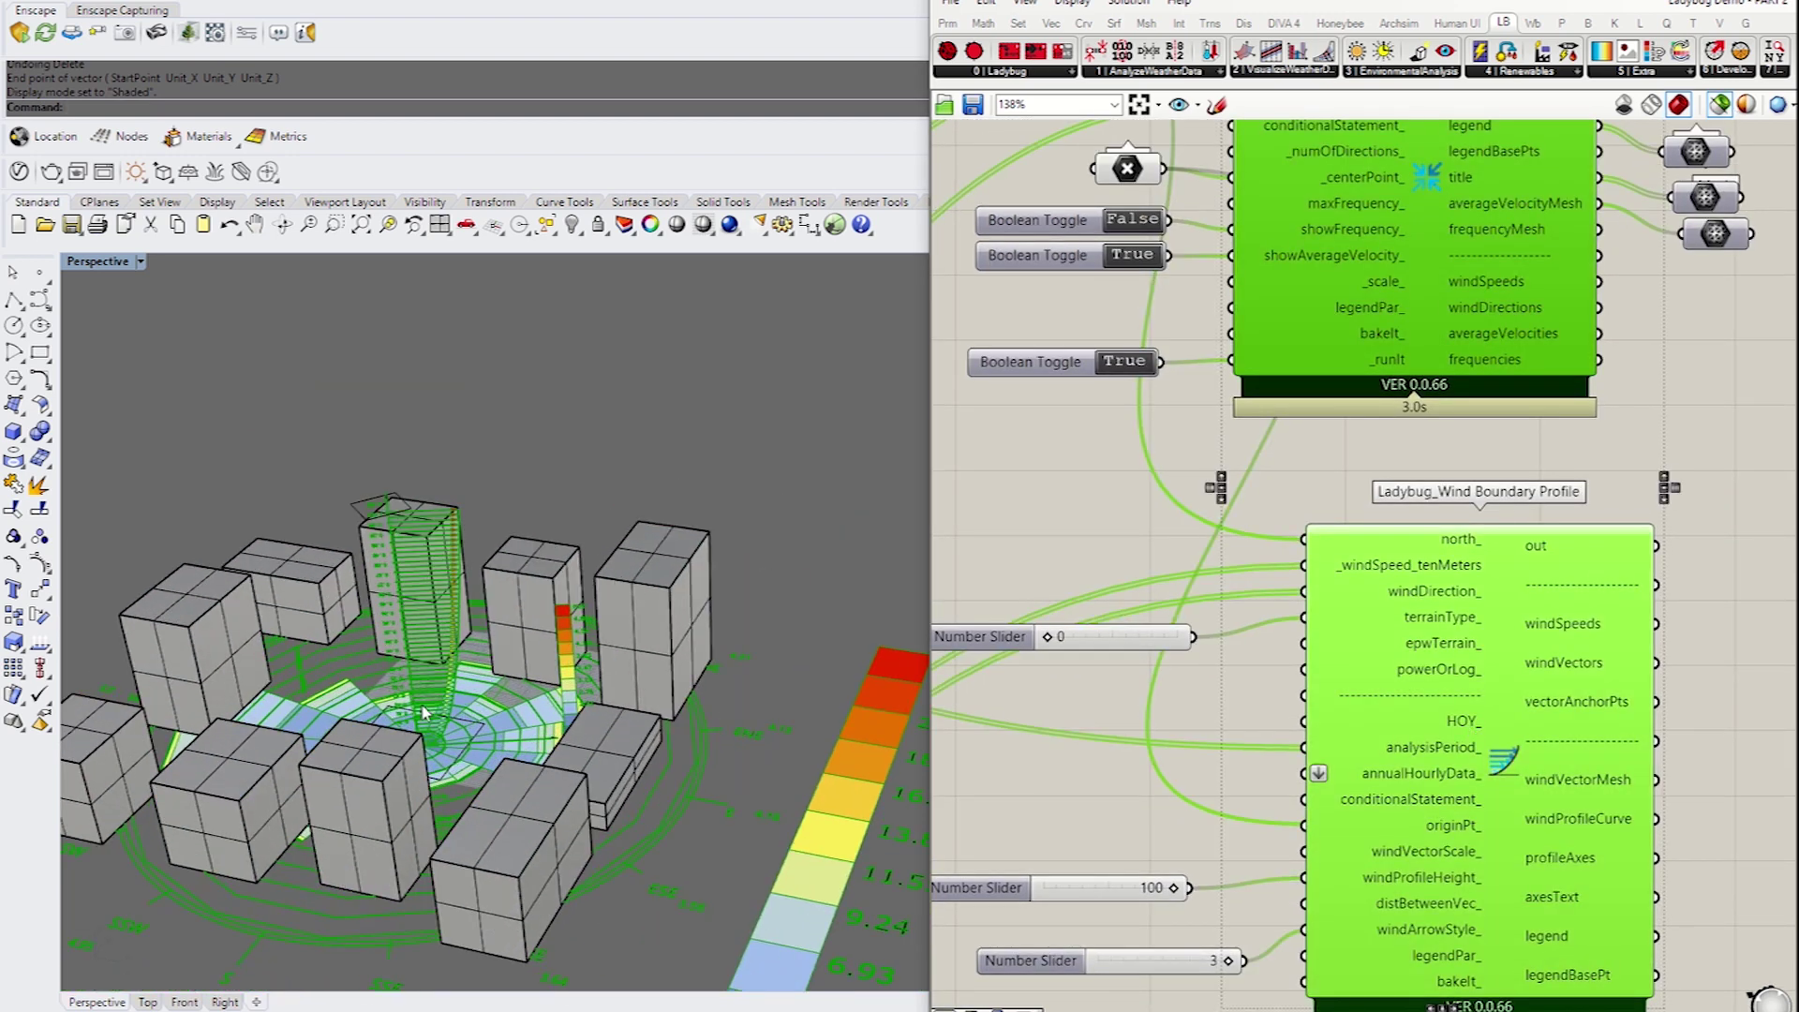
scroll(398, 600, down, 3)
right_drag(544, 689, 458, 745)
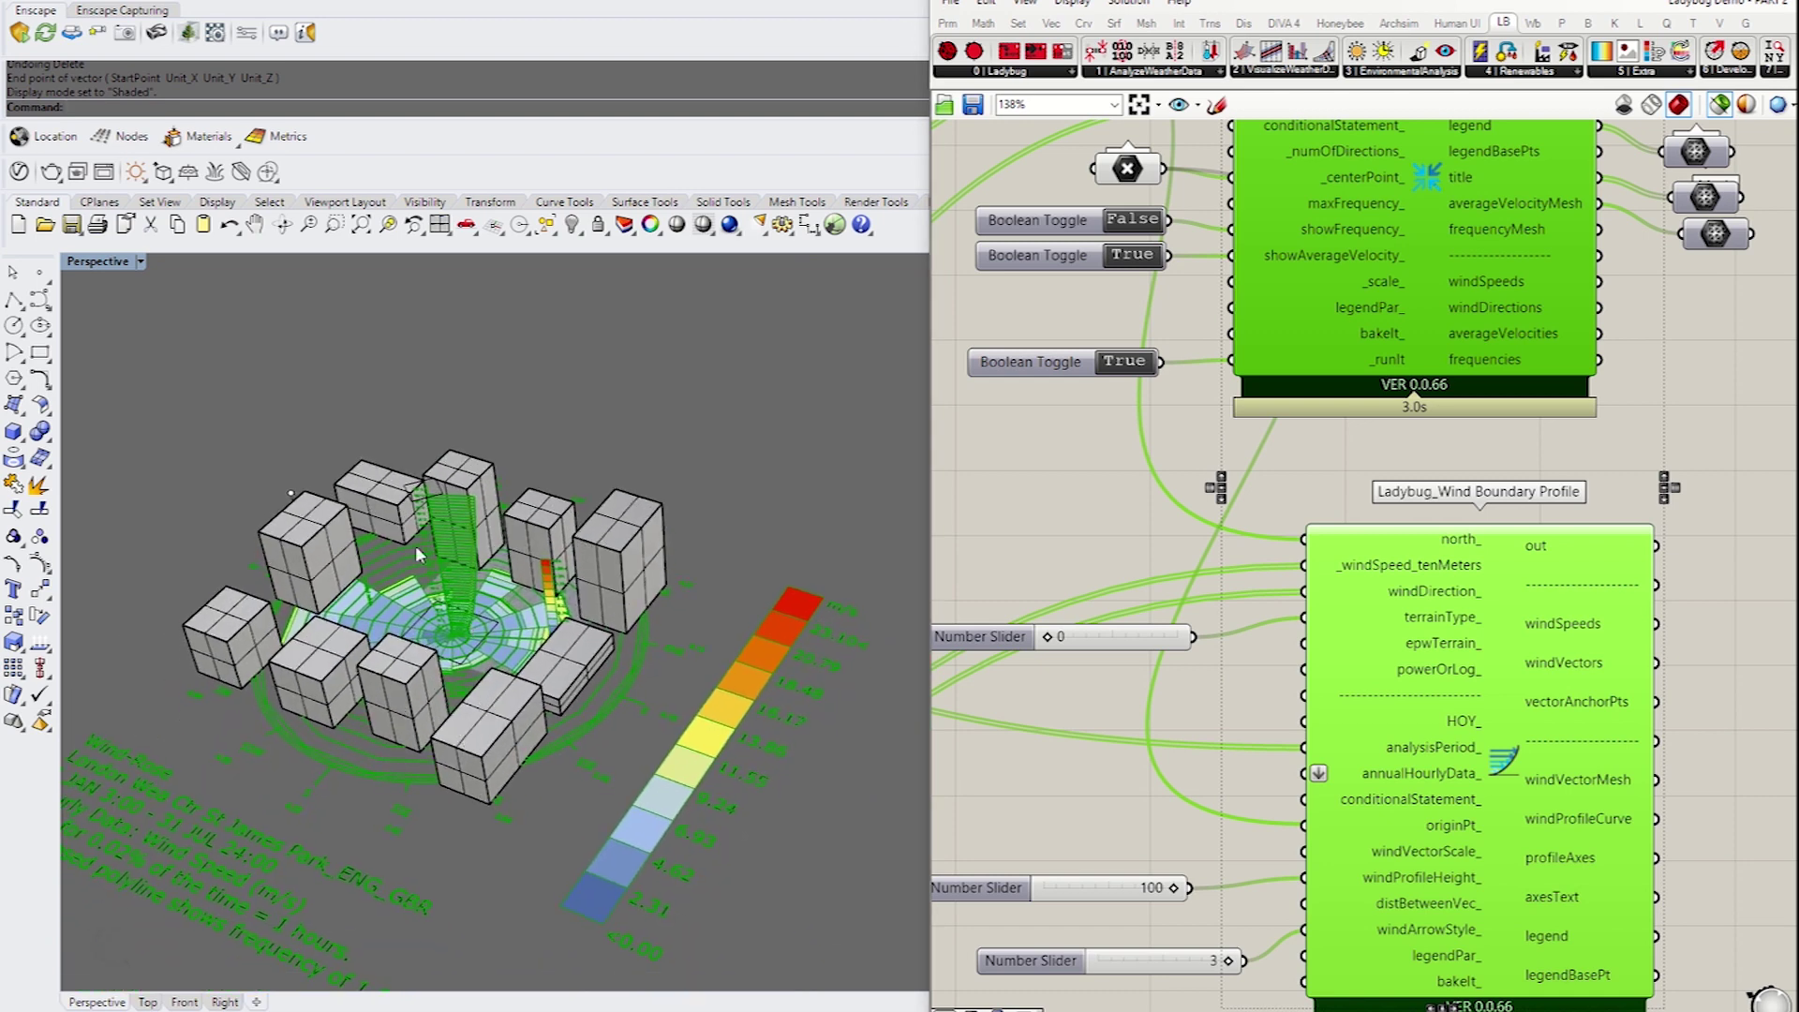
Add the TOWER geometry parameter to the selection so it previews together with both wind components
scroll(1176, 454, down, 3)
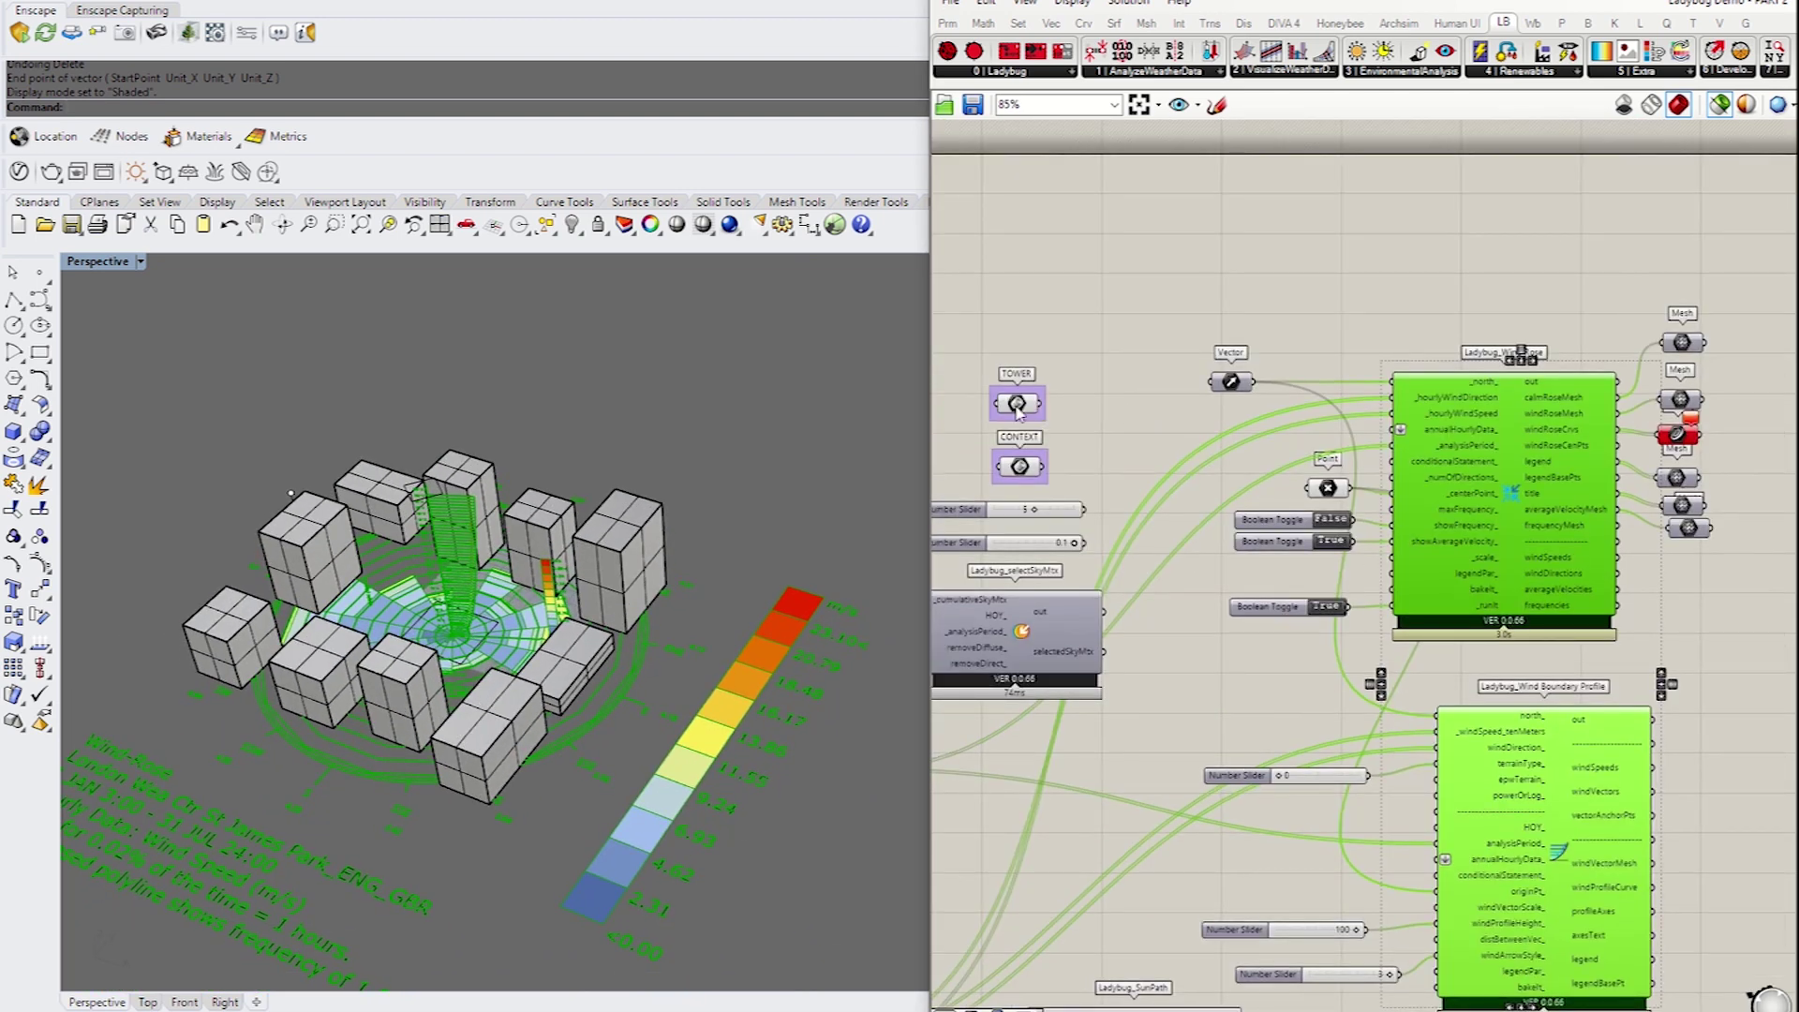
click(1018, 412)
scroll(427, 523, up, 6)
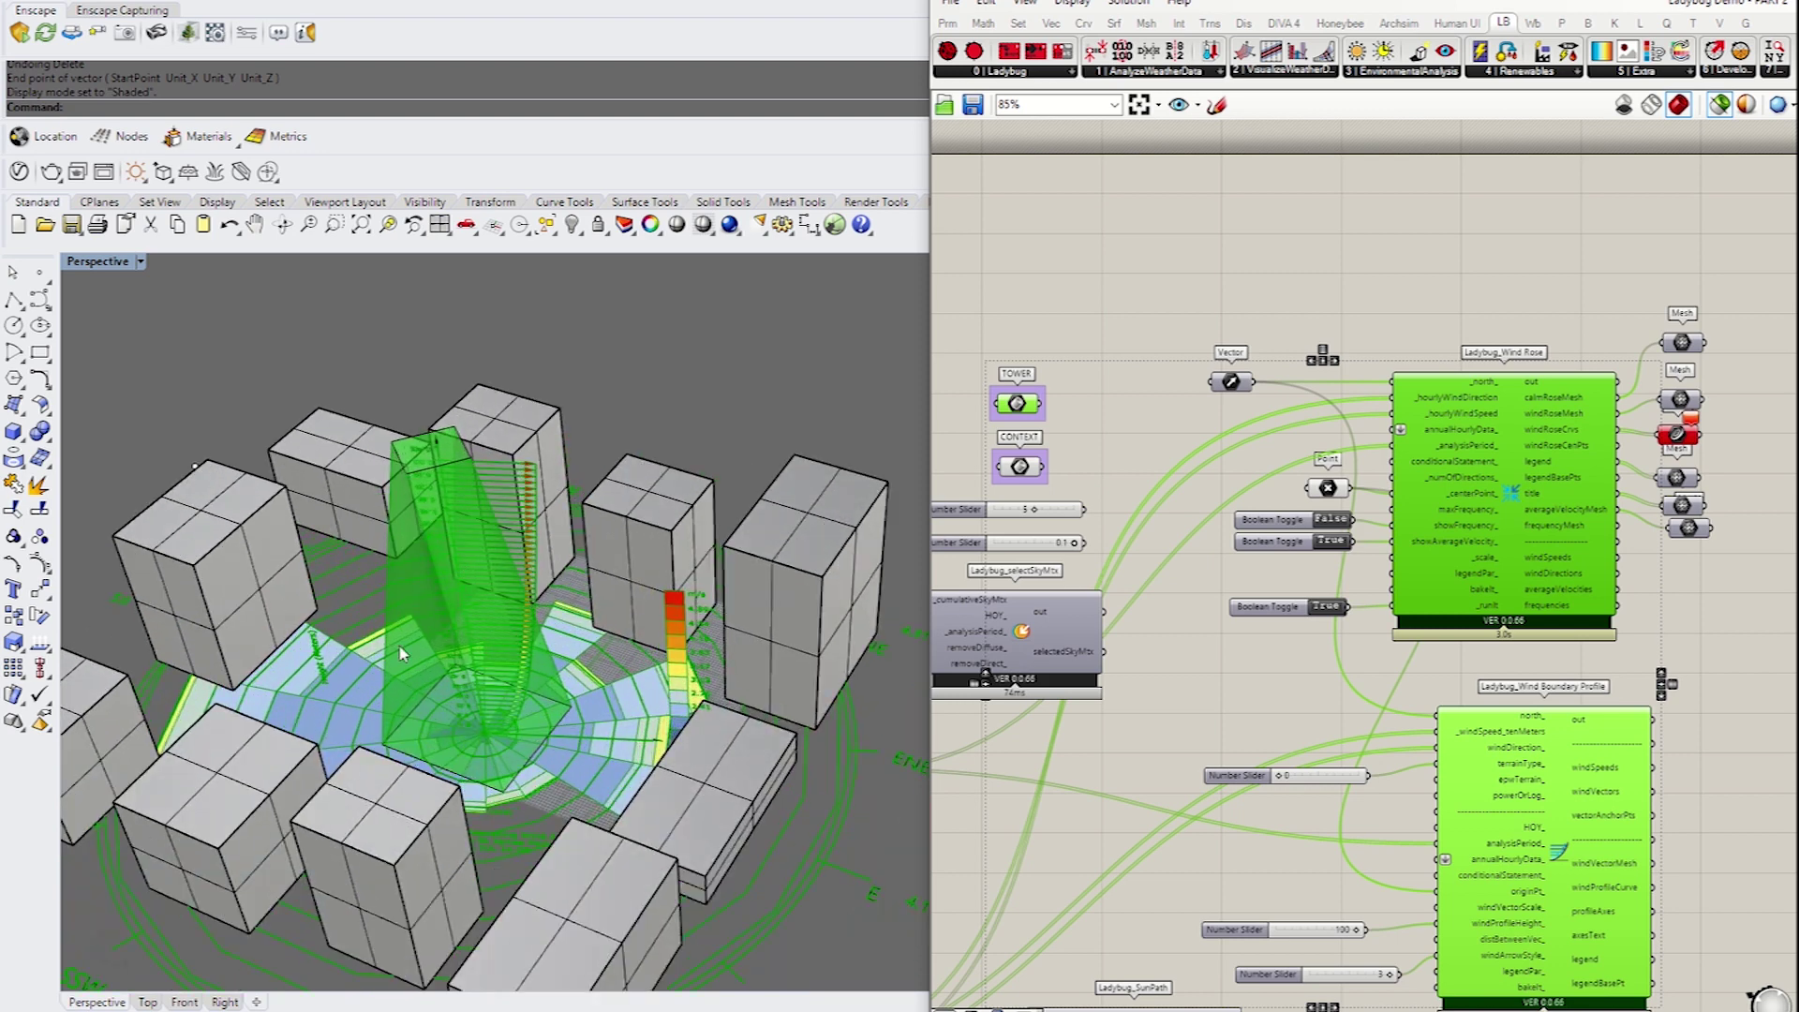
Switch the Perspective viewport's display mode to Arctic
scroll(448, 625, down, 4)
right_drag(478, 647, 450, 601)
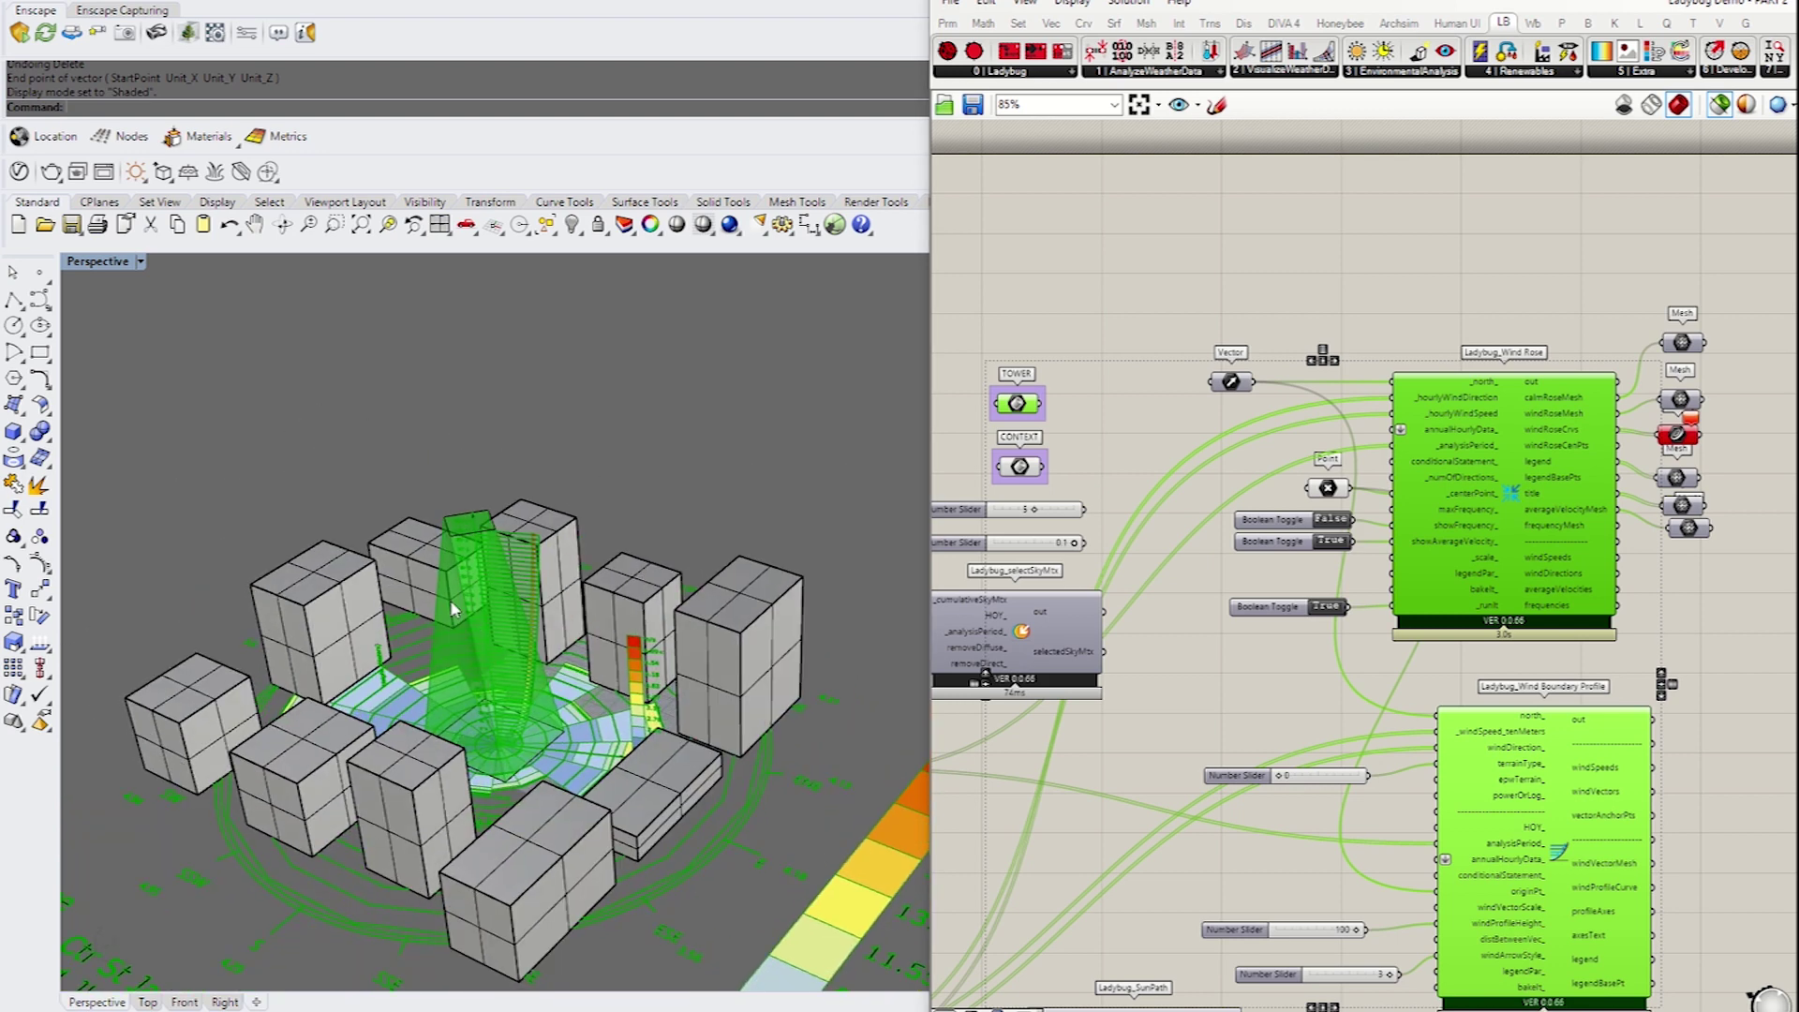
click(140, 263)
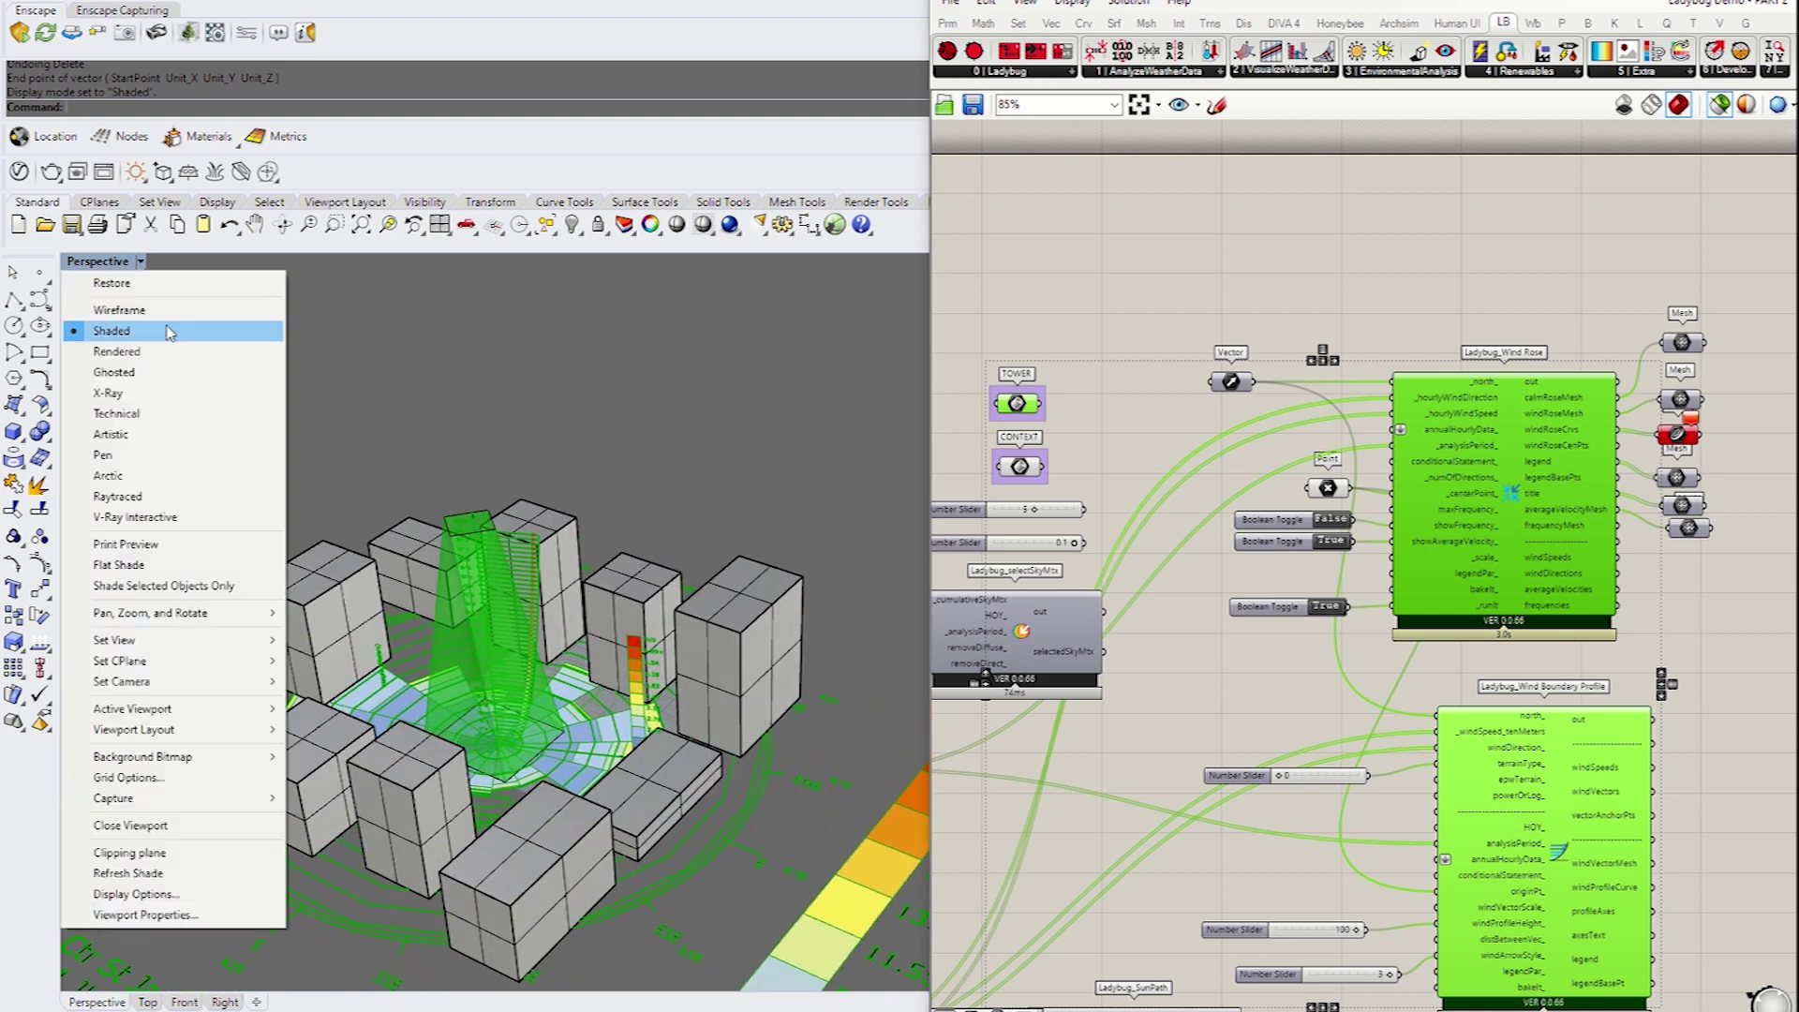
click(199, 476)
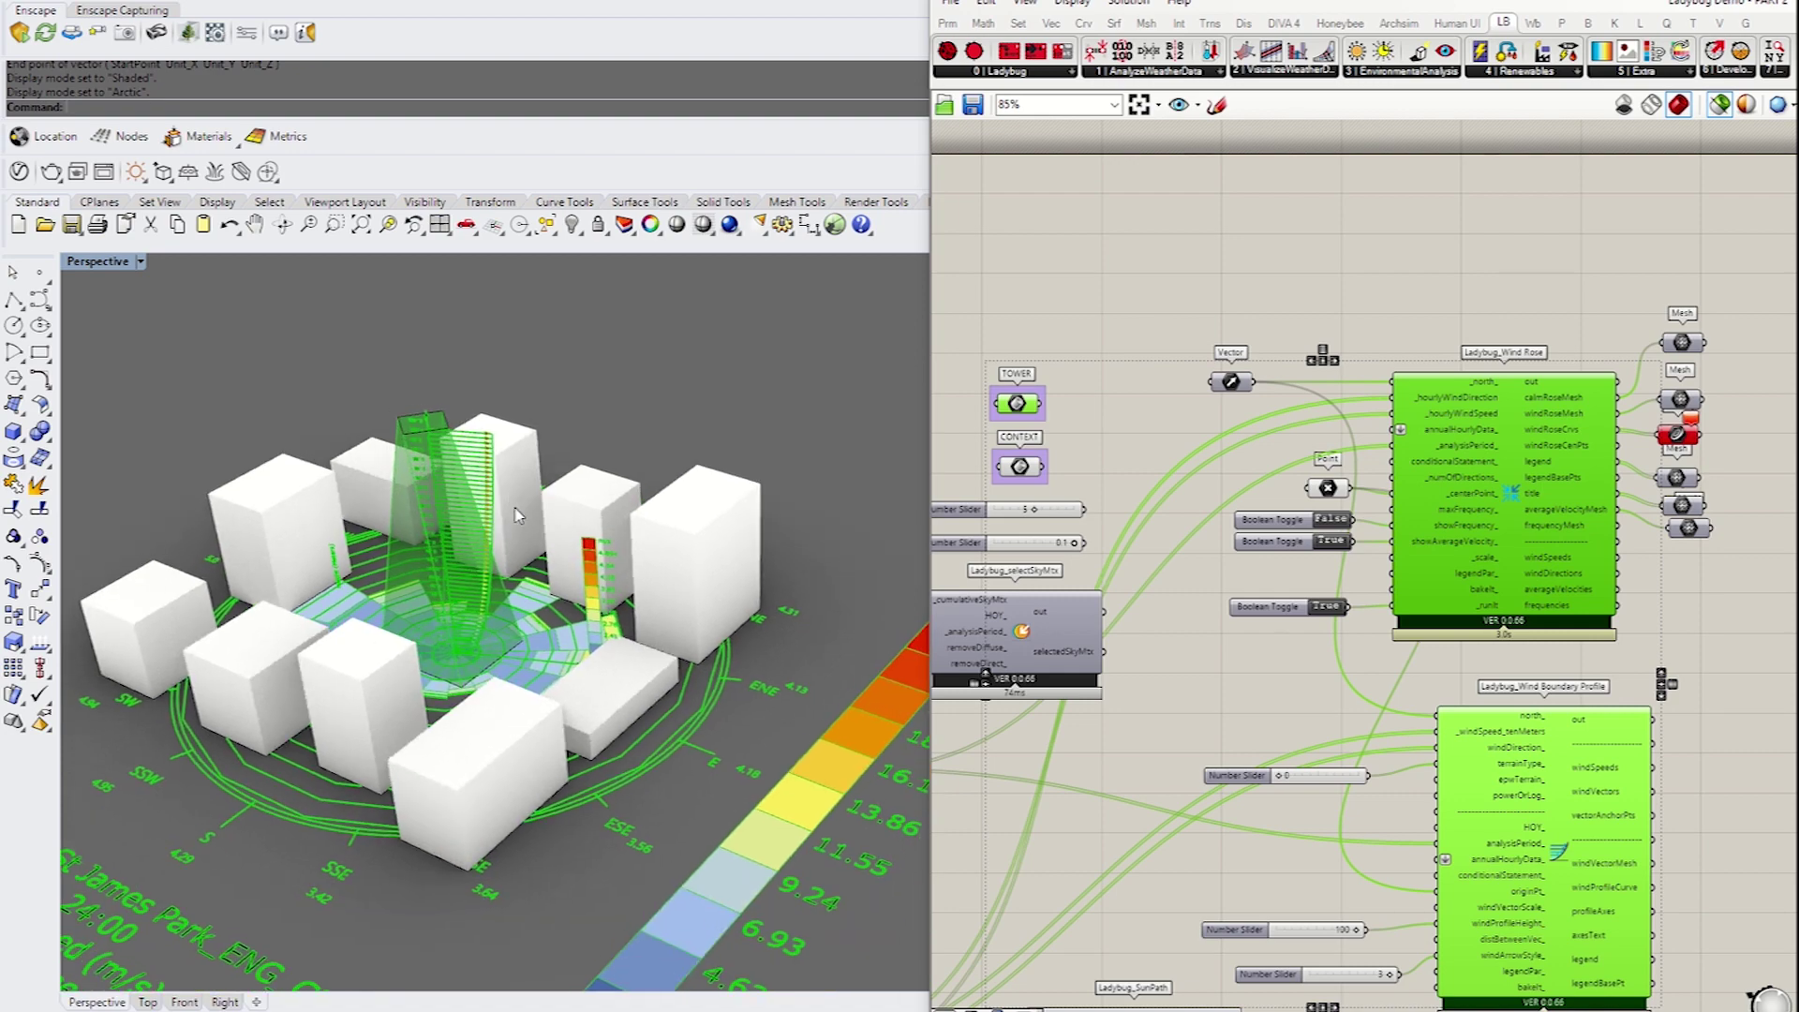